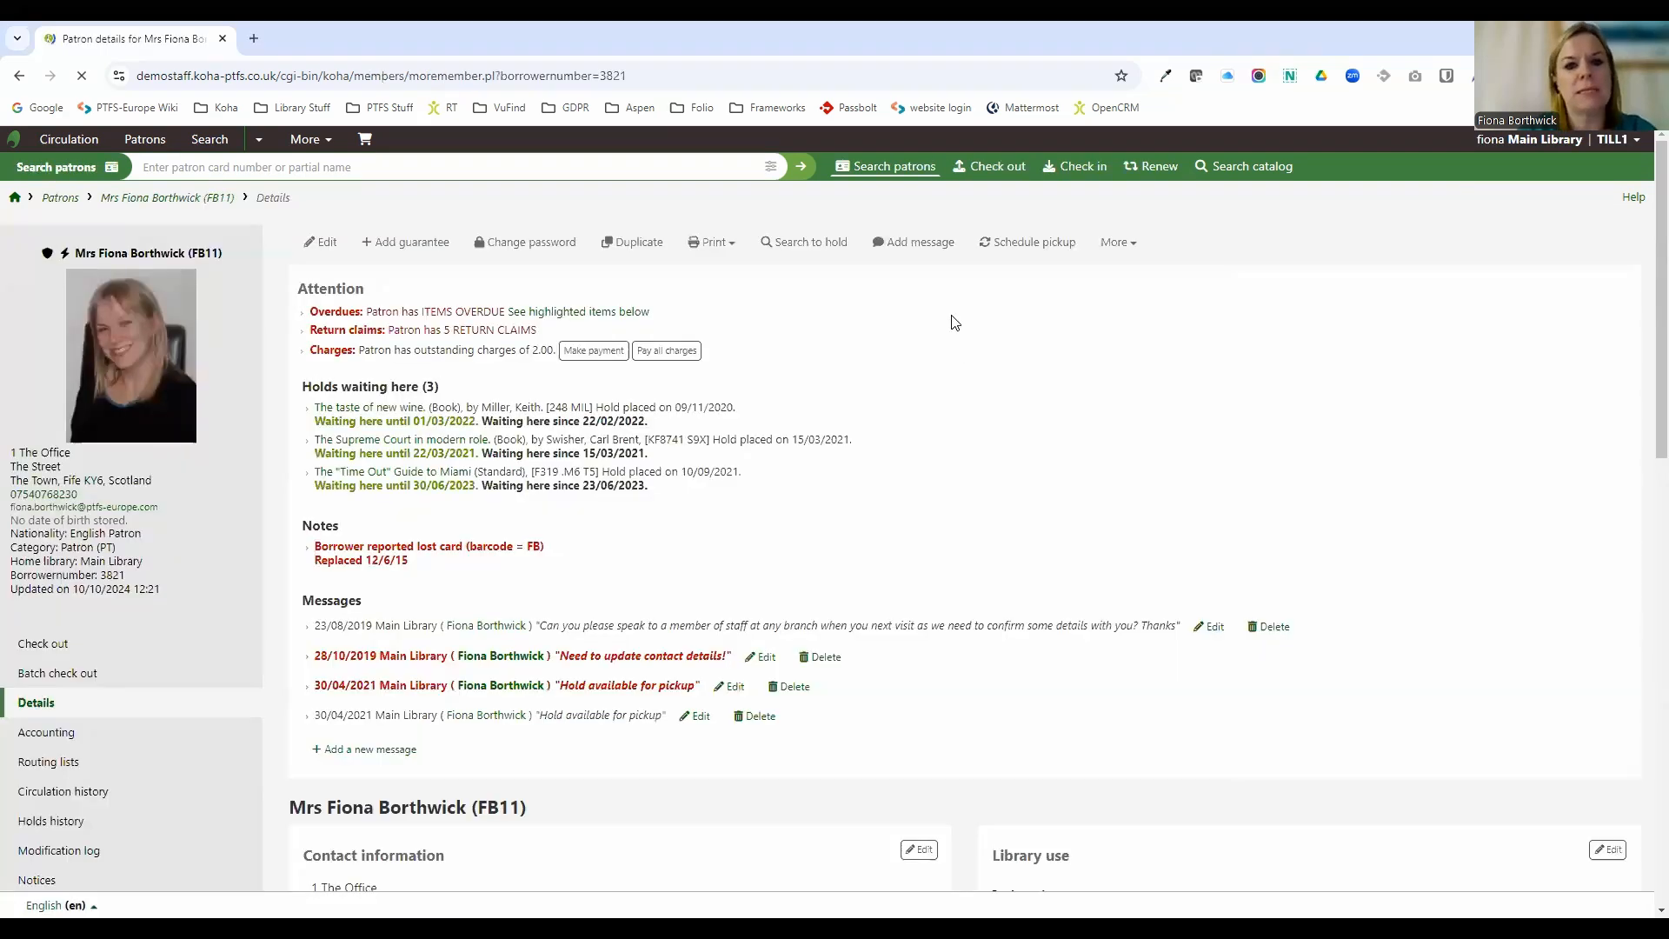
Open the staff patron's permission settings and filter the permissions list for "repo" to view report-related permissions.
click(1118, 242)
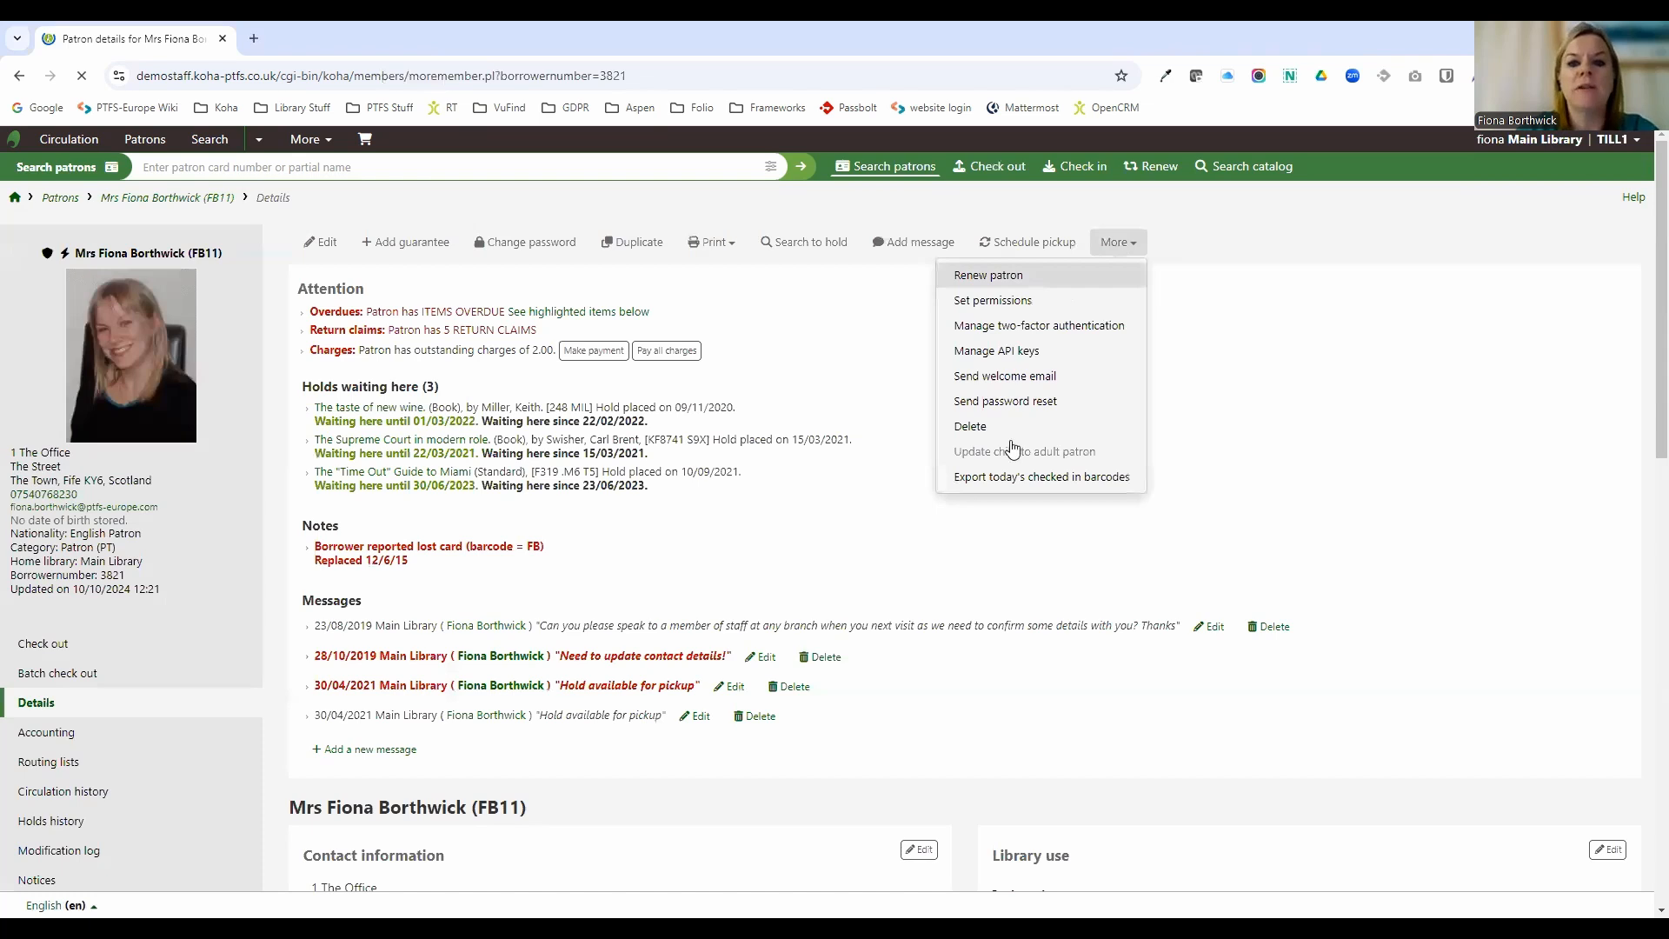
click(991, 299)
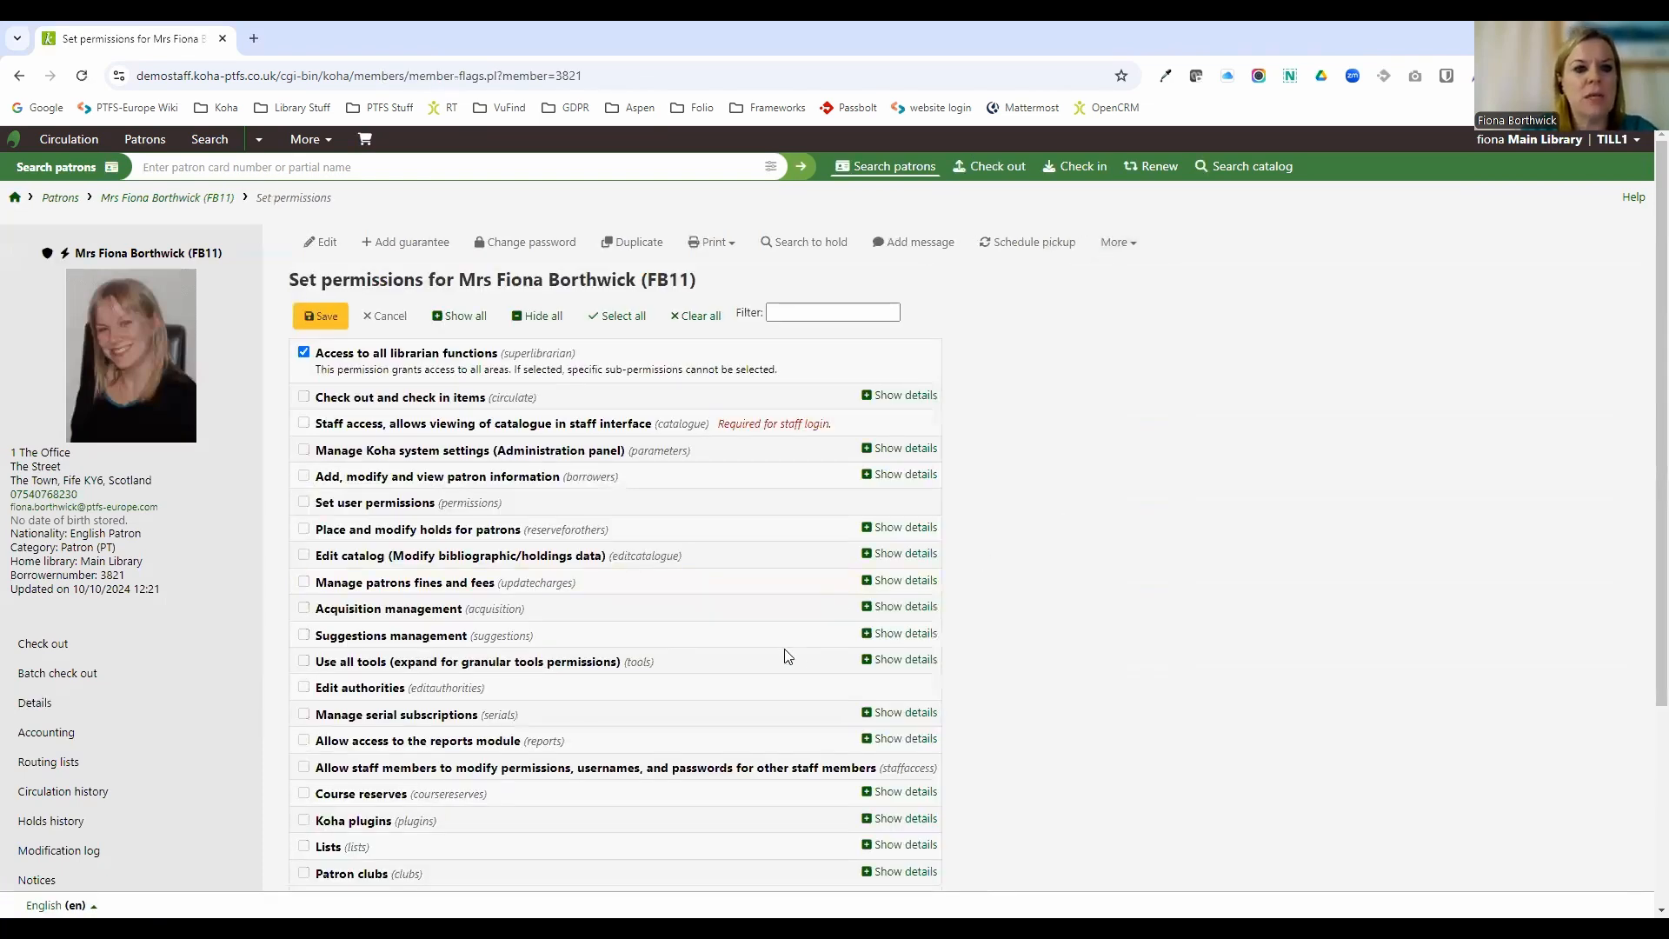
scroll(718, 600, down, 1)
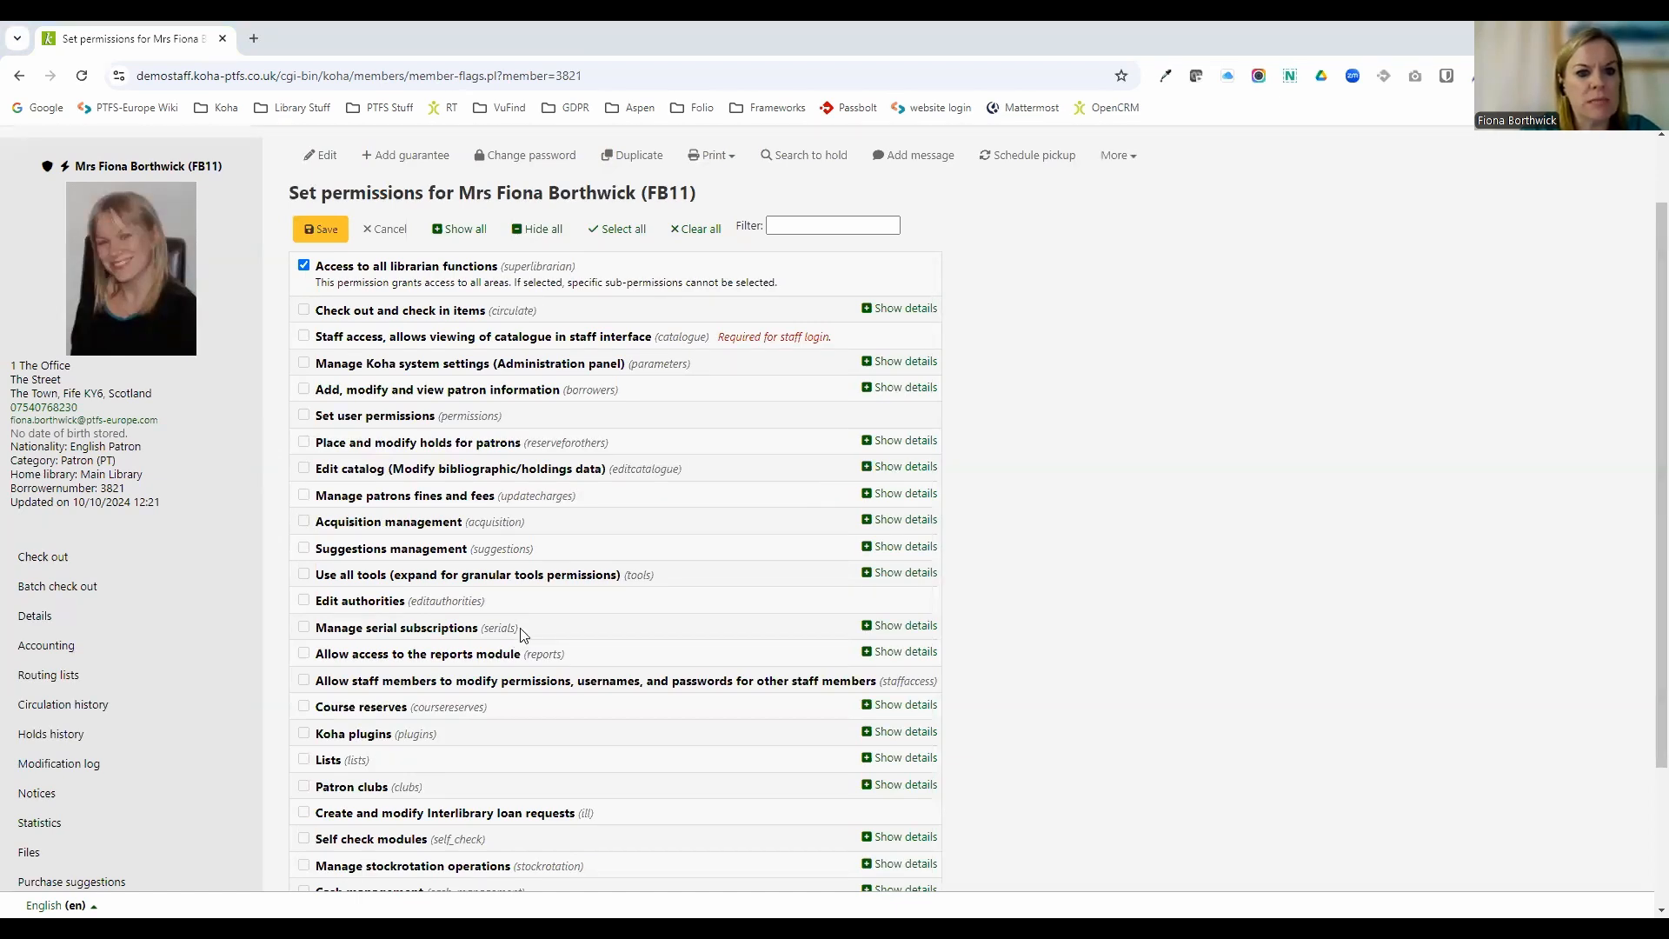
scroll(522, 635, down, 1)
scroll(523, 636, down, 1)
scroll(529, 623, up, 1)
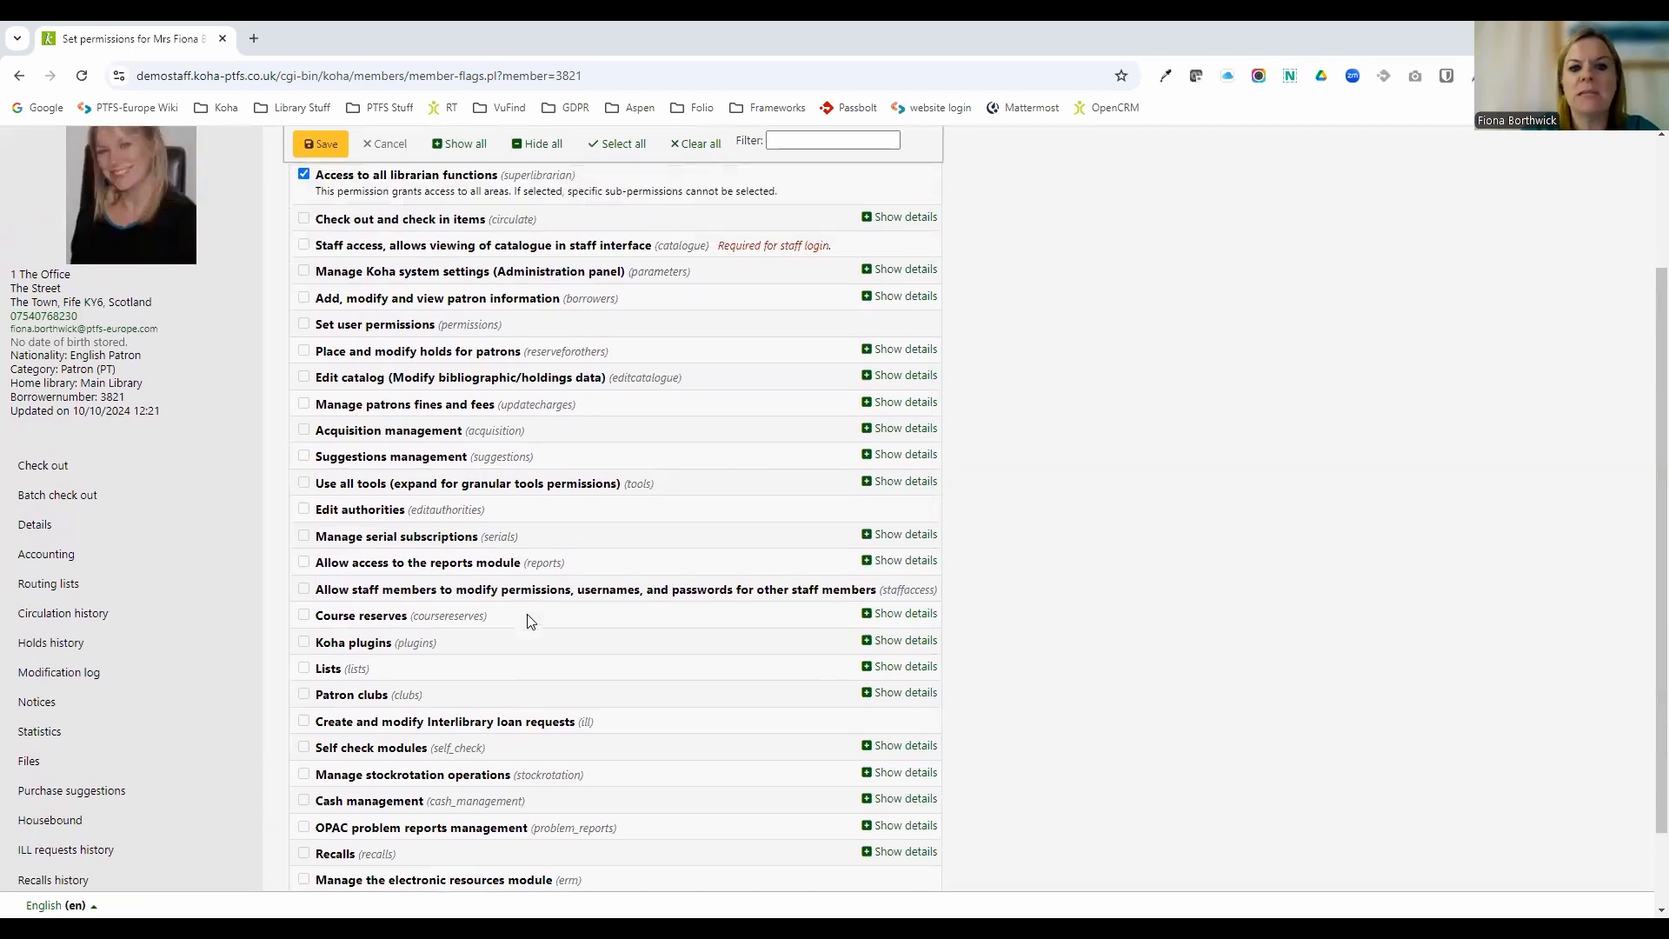
scroll(561, 609, up, 2)
click(879, 317)
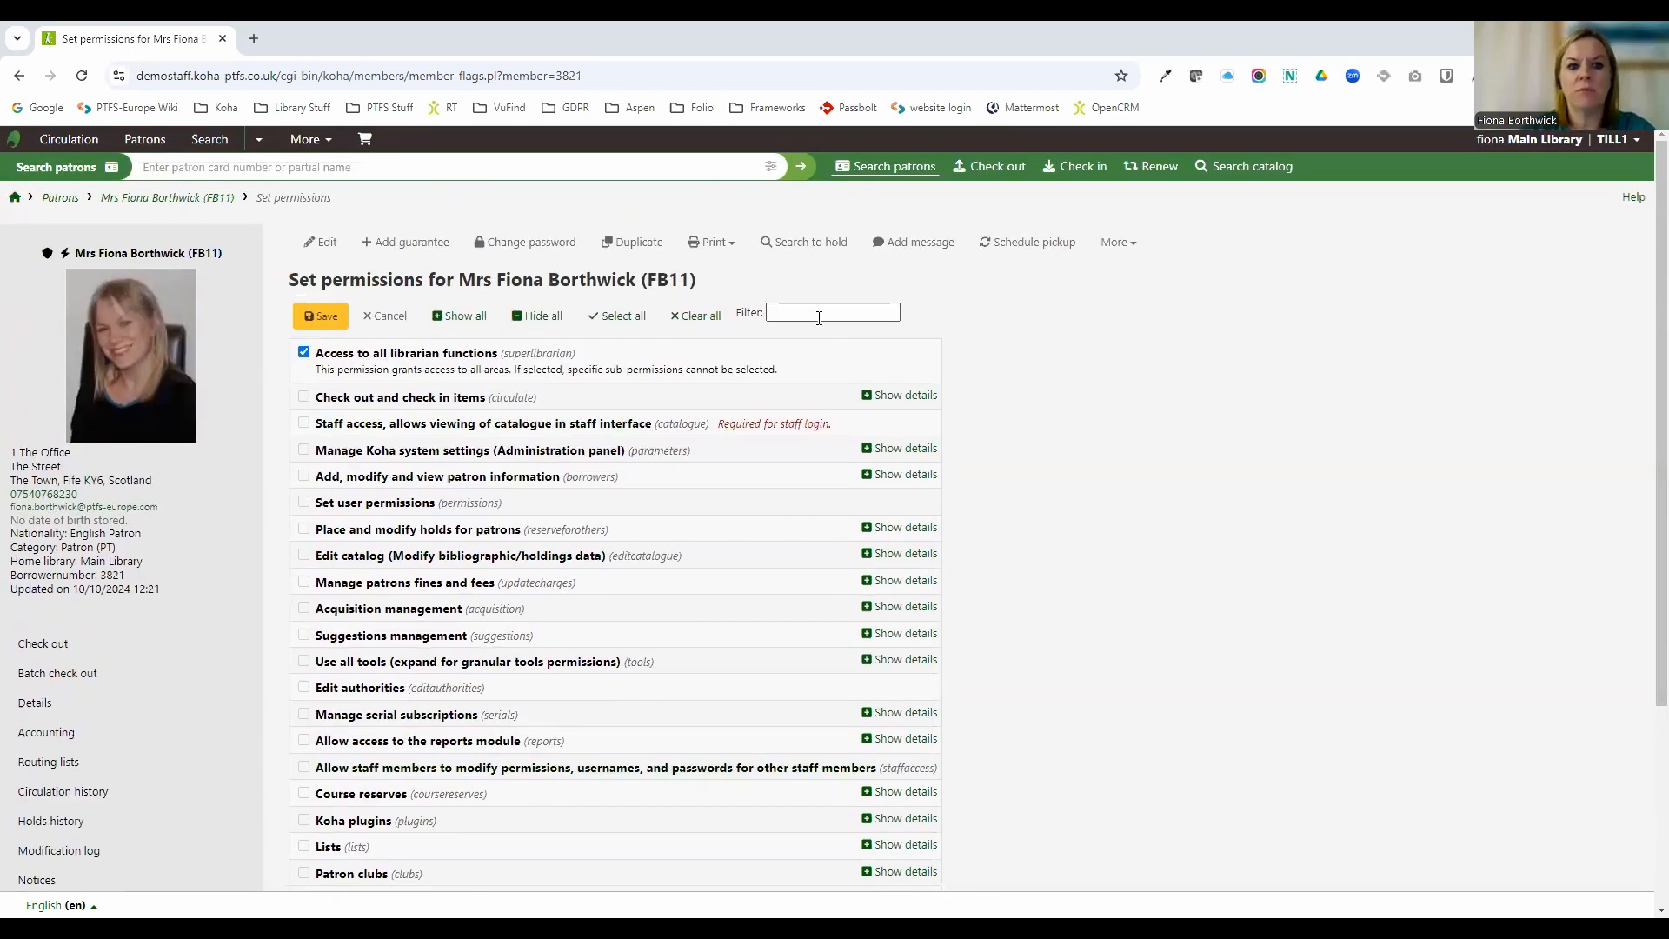
text(repo)
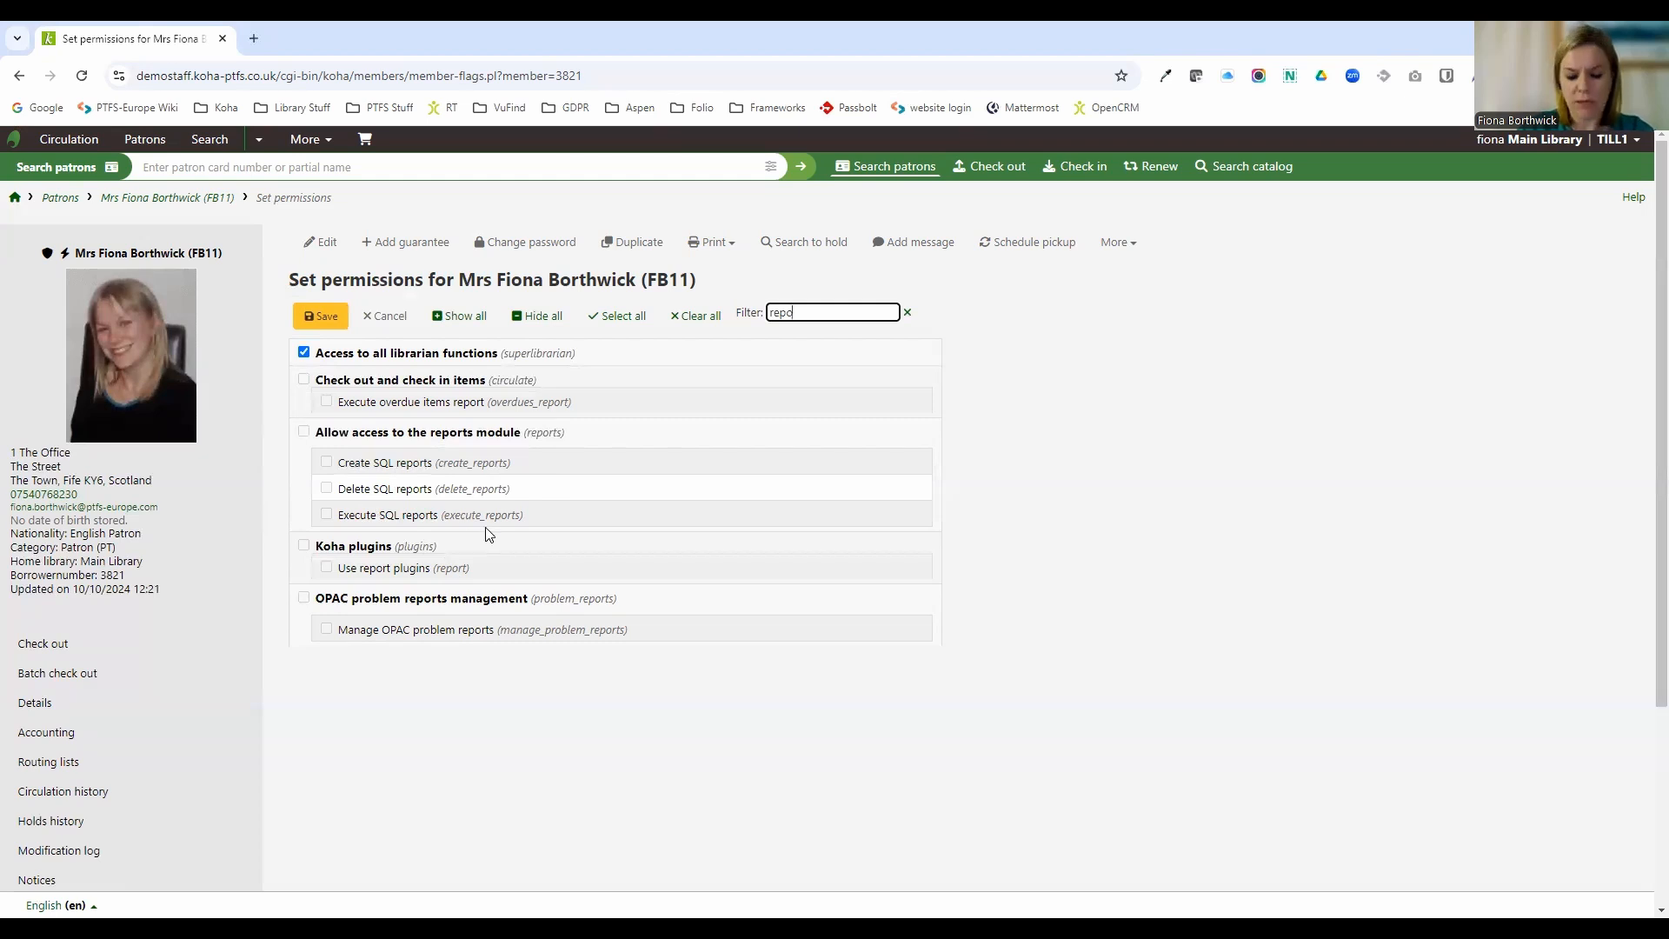
Return to the staff home page and browse the report links and history lookups listed on it.
click(14, 199)
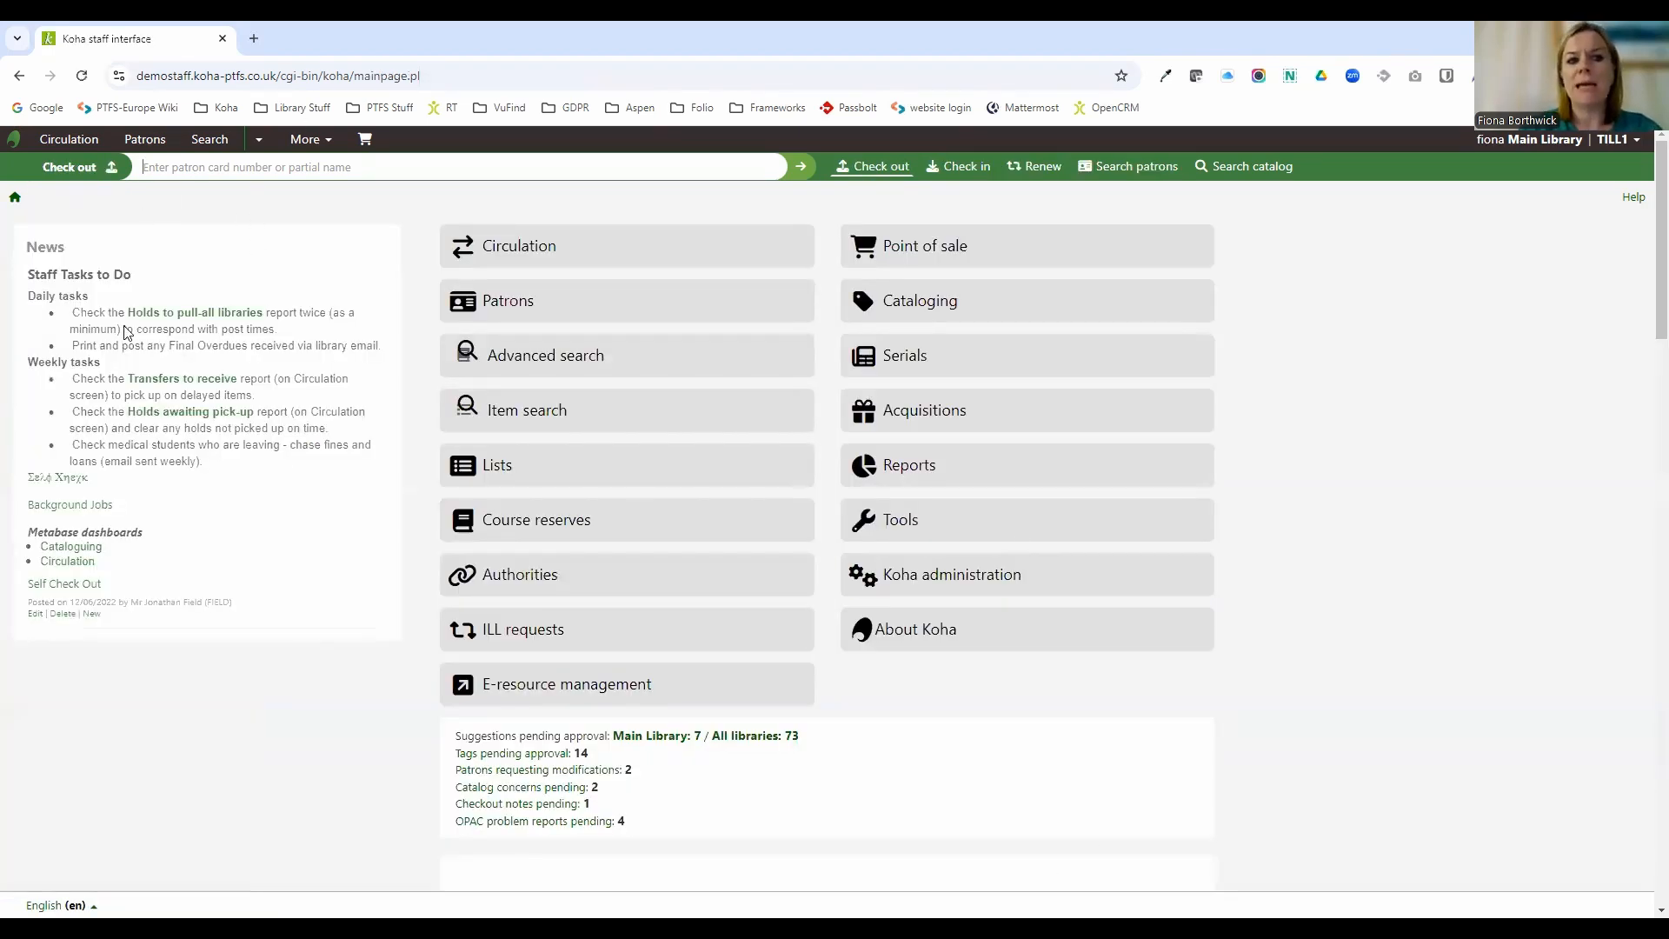
scroll(228, 575, down, 3)
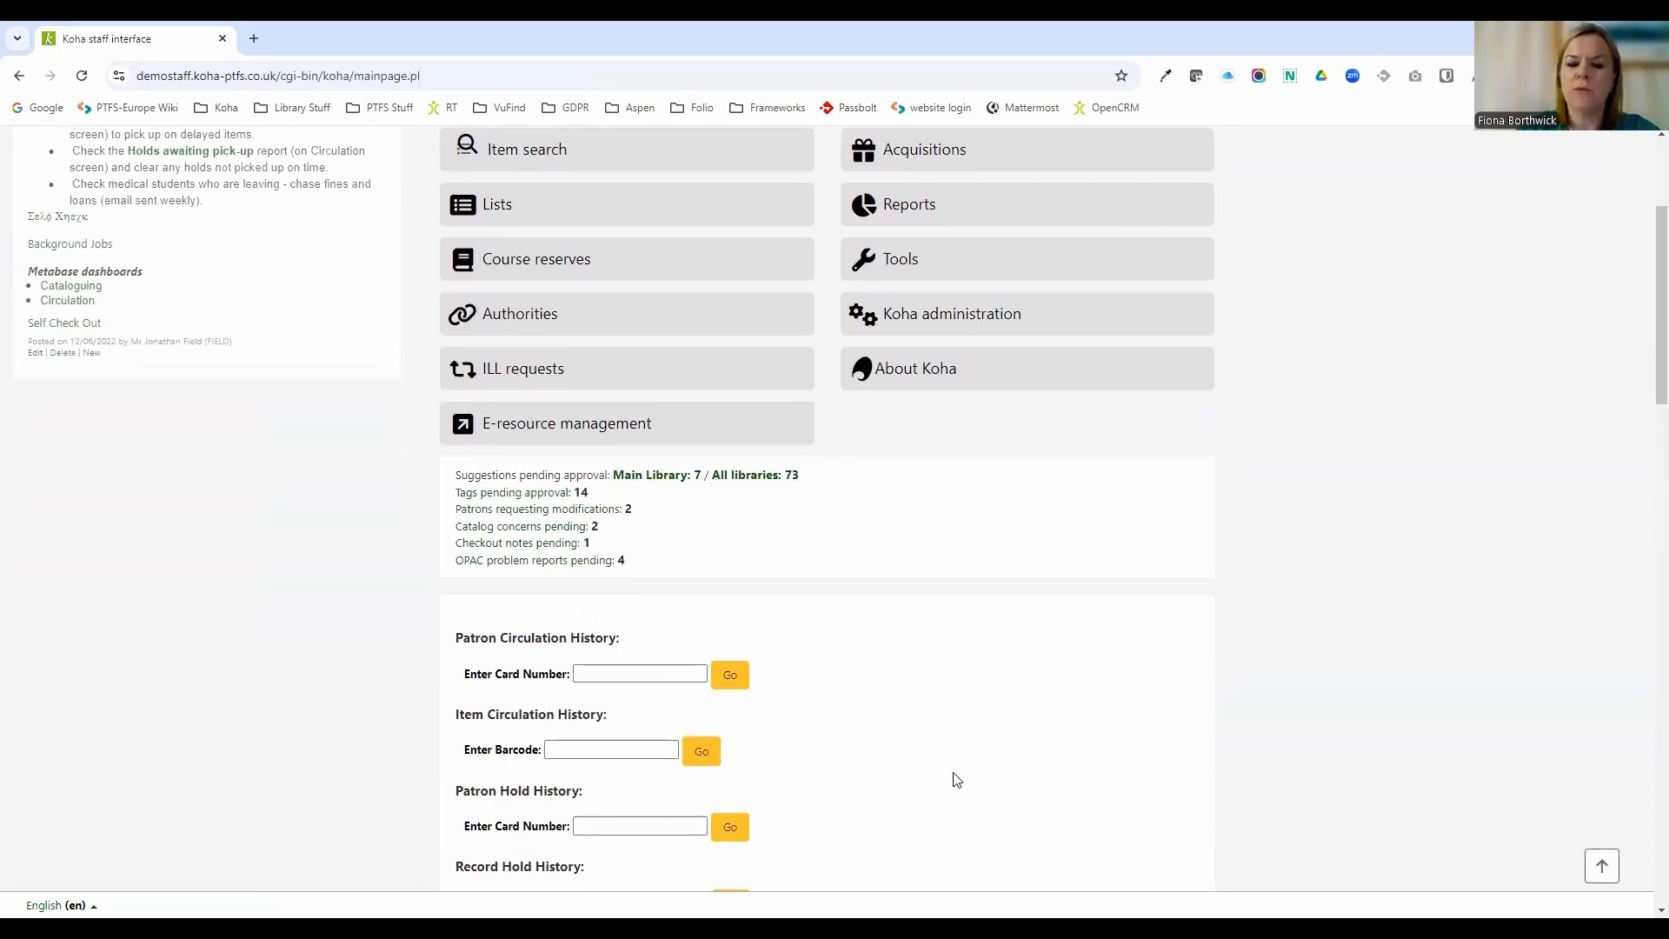
scroll(956, 787, up, 1)
scroll(956, 787, up, 2)
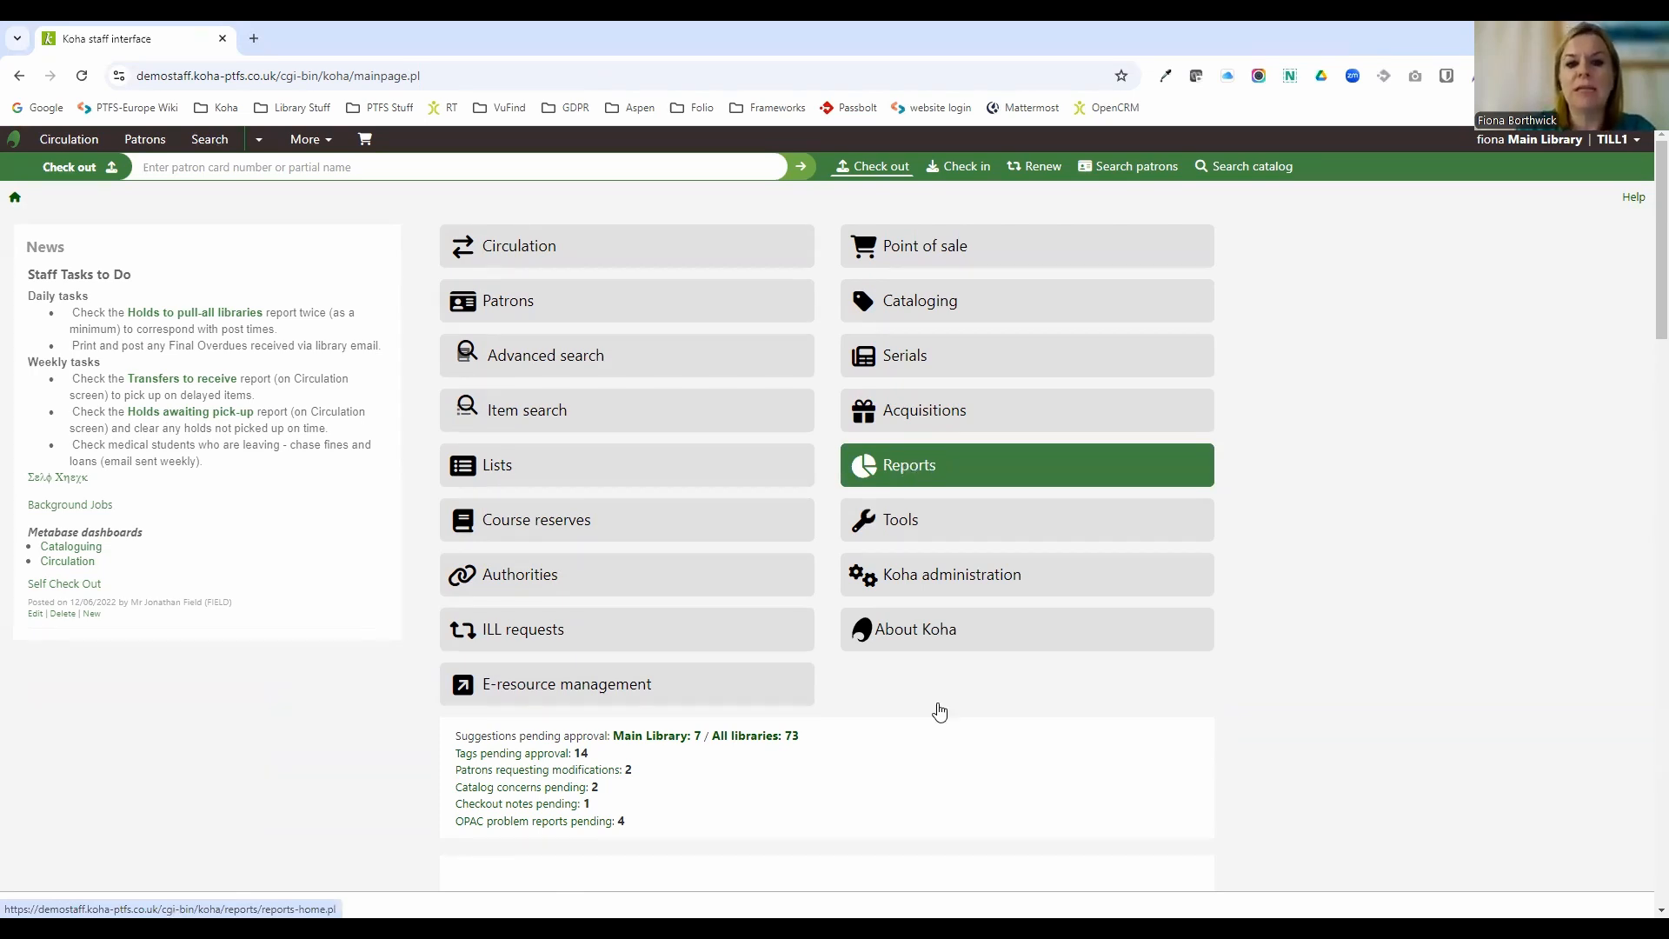
scroll(948, 726, down, 1)
scroll(946, 724, down, 5)
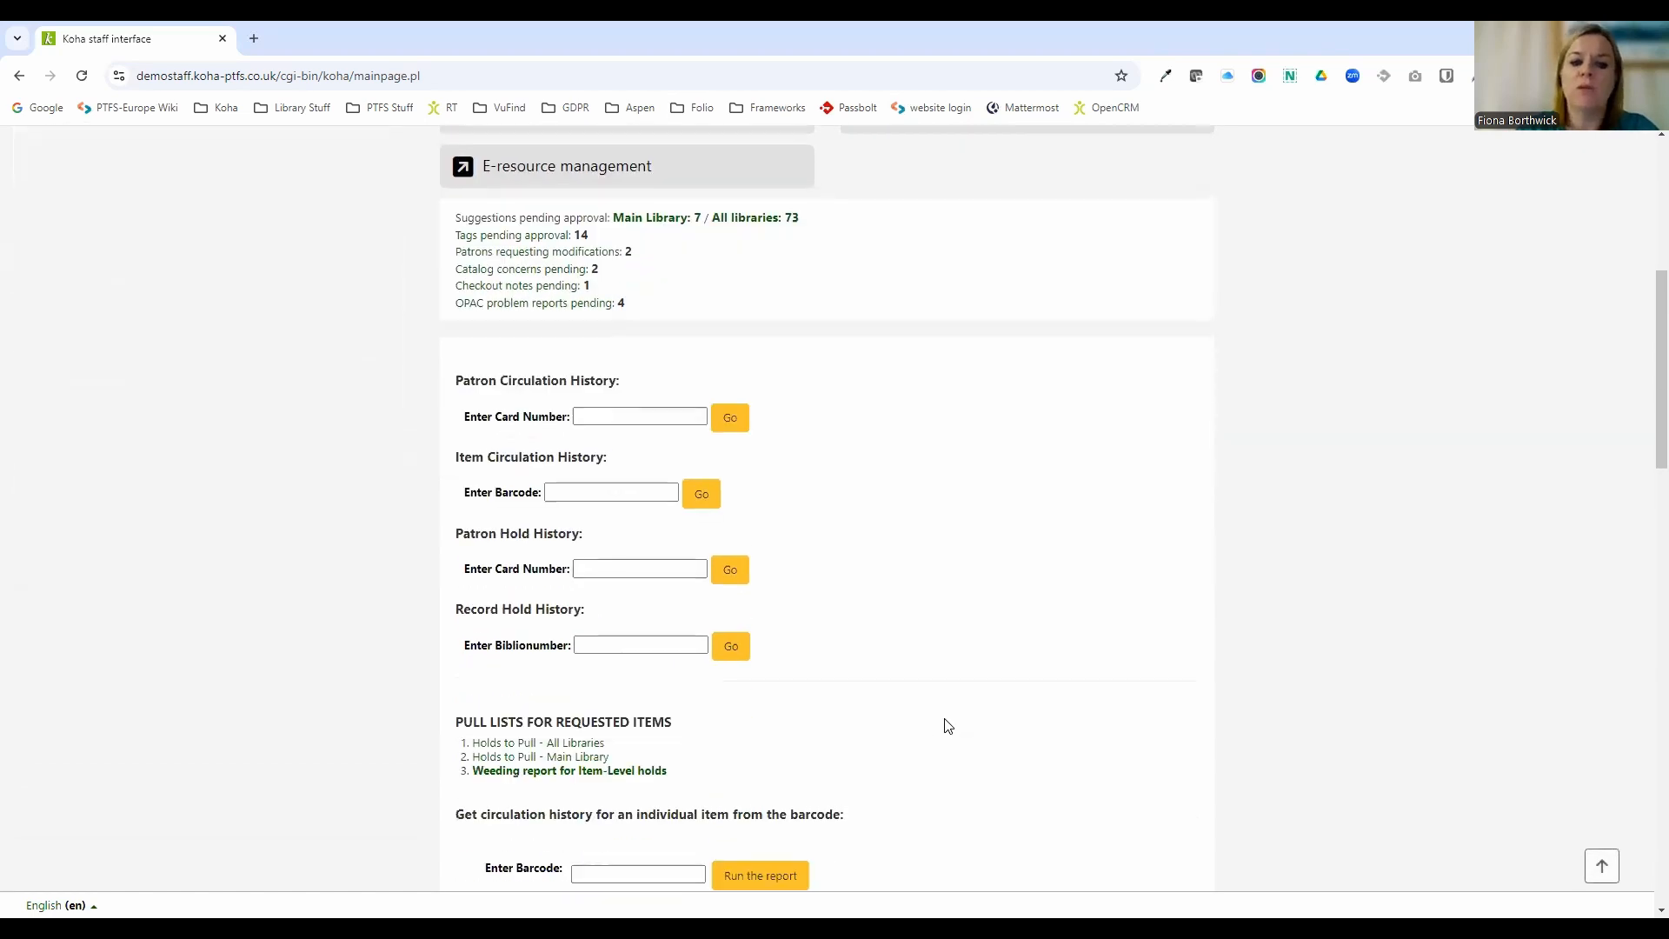
scroll(870, 723, down, 2)
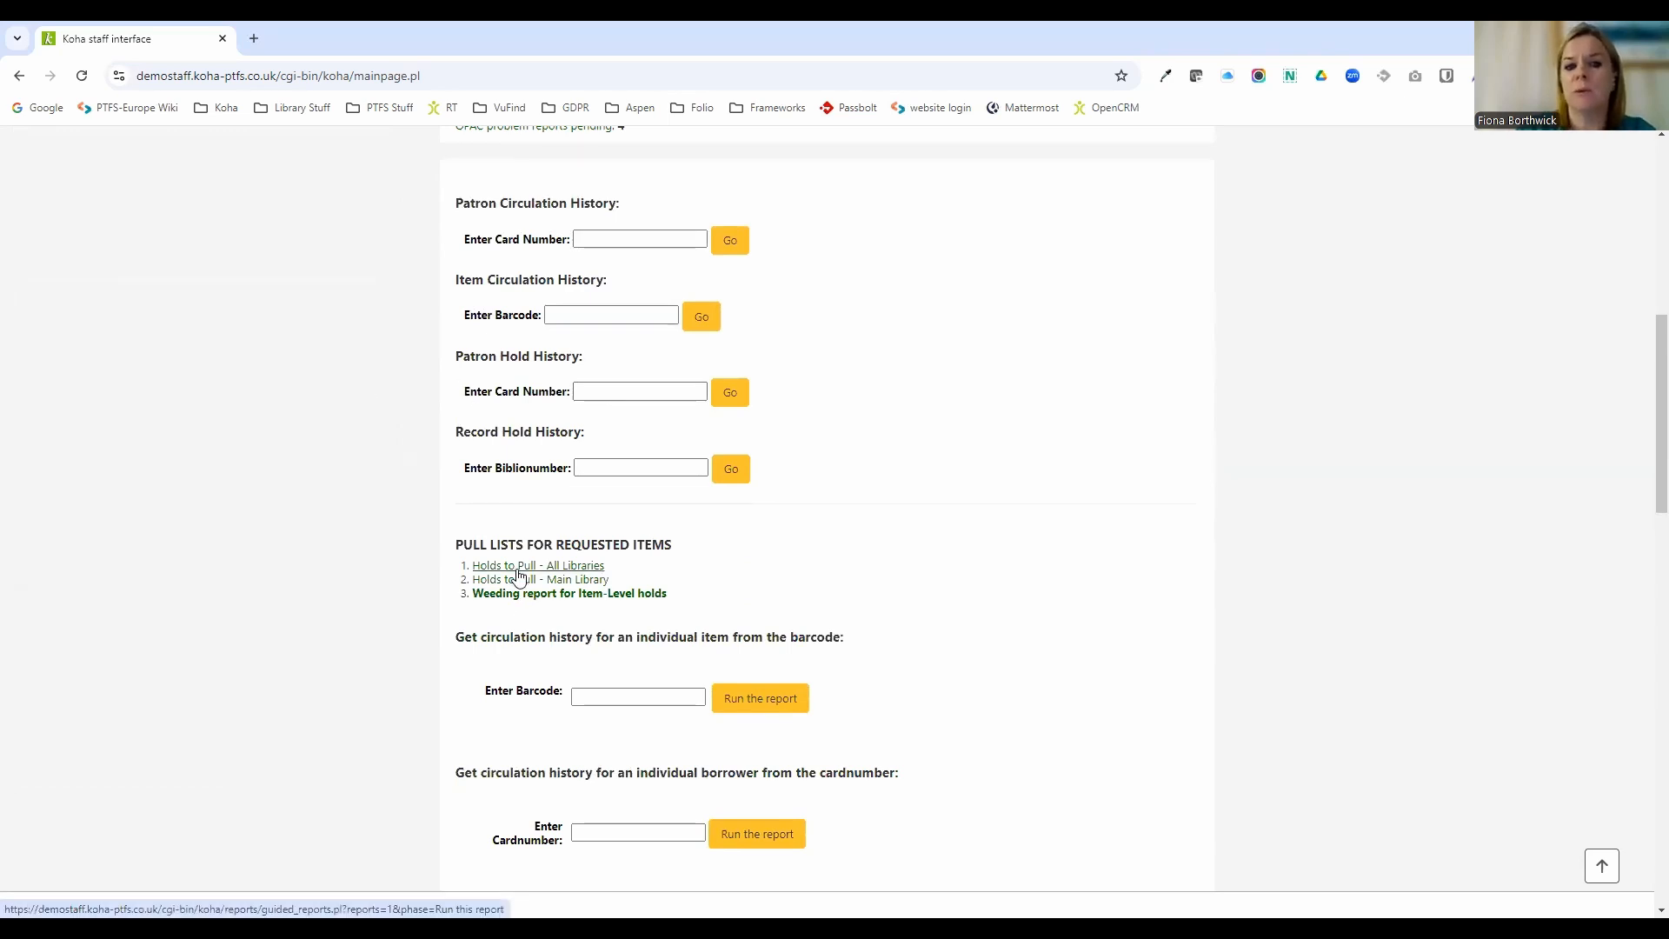
scroll(634, 708, down, 2)
scroll(644, 715, up, 8)
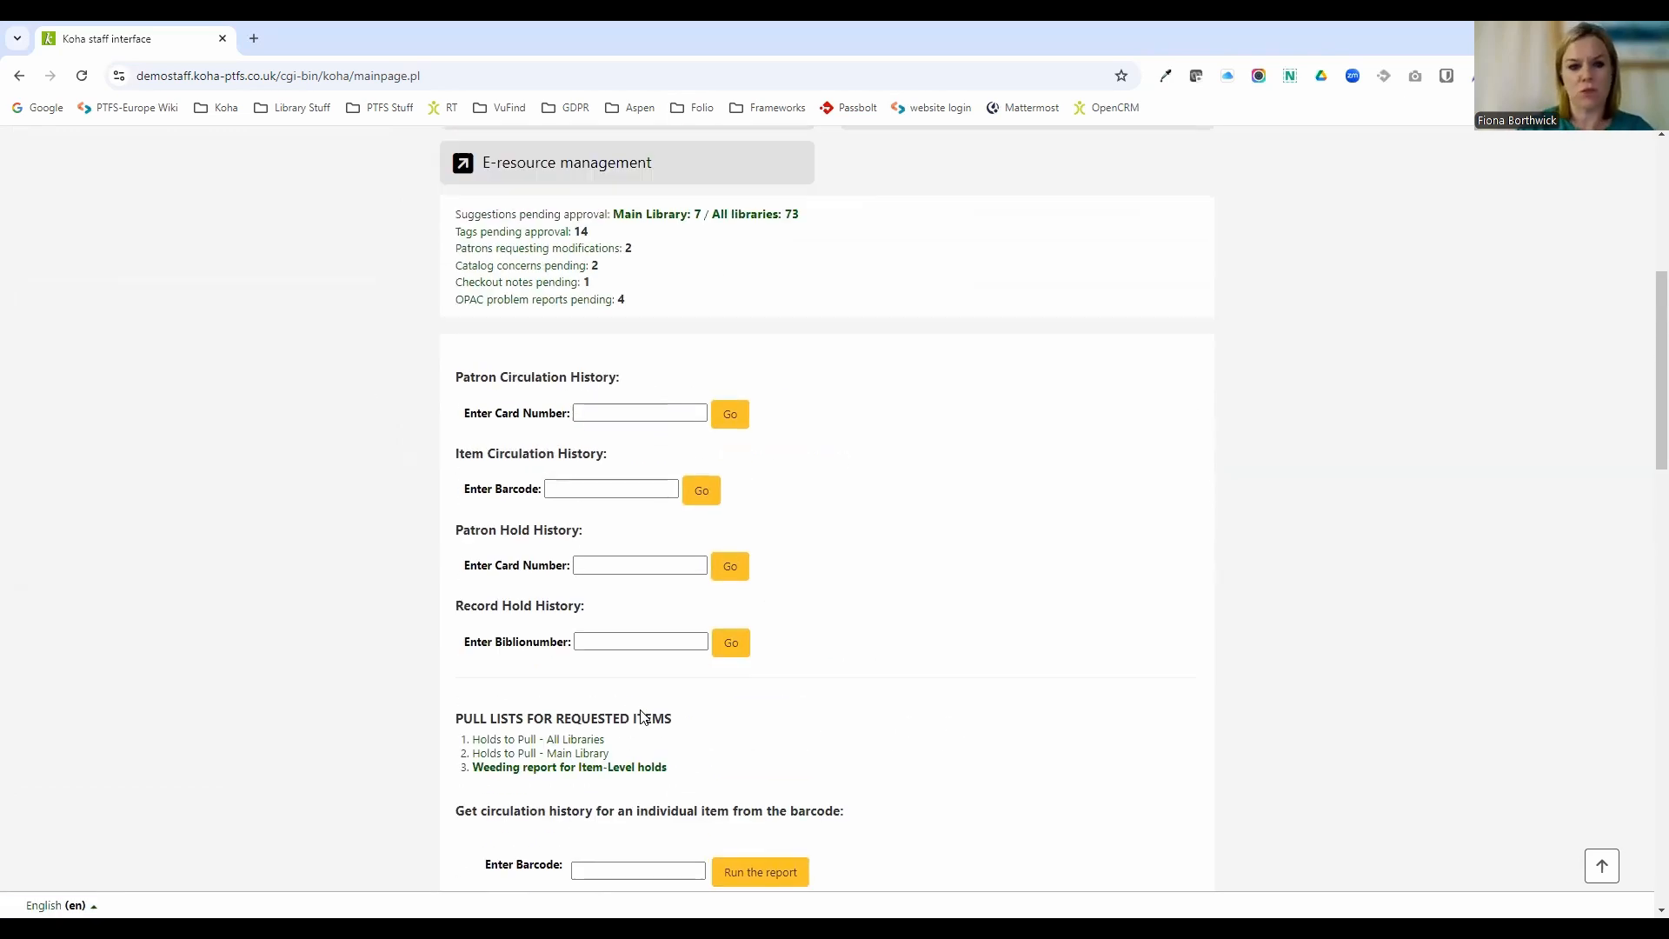
scroll(628, 739, up, 2)
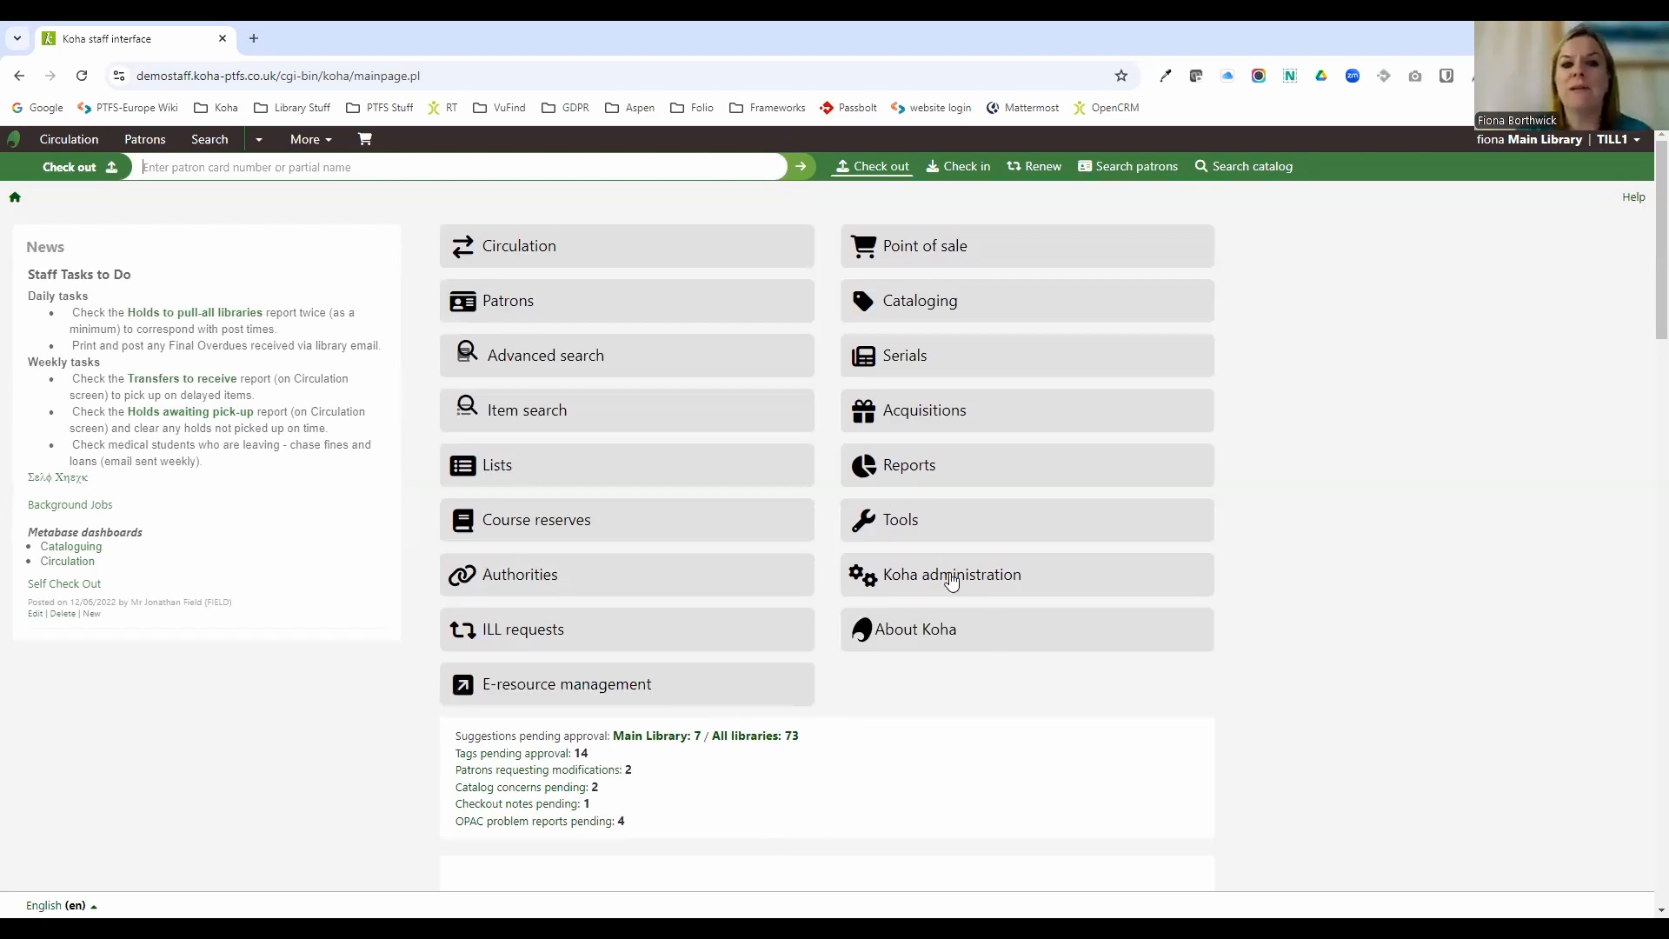
Open the Holds to pull report from the Circulation module.
click(542, 254)
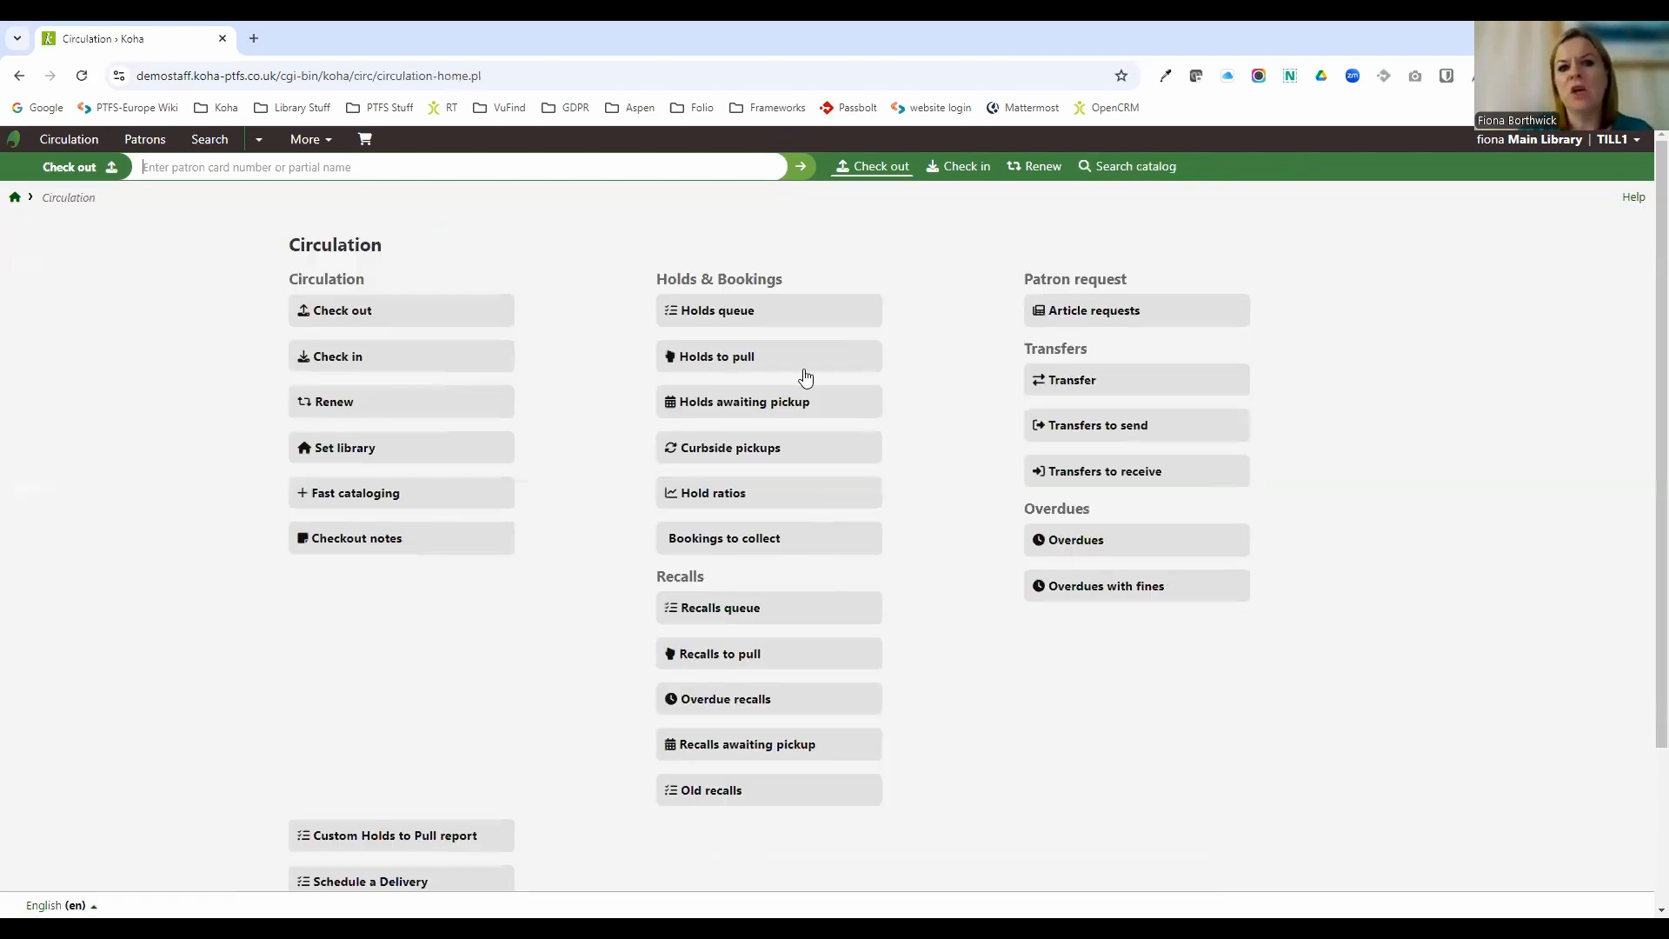
click(688, 311)
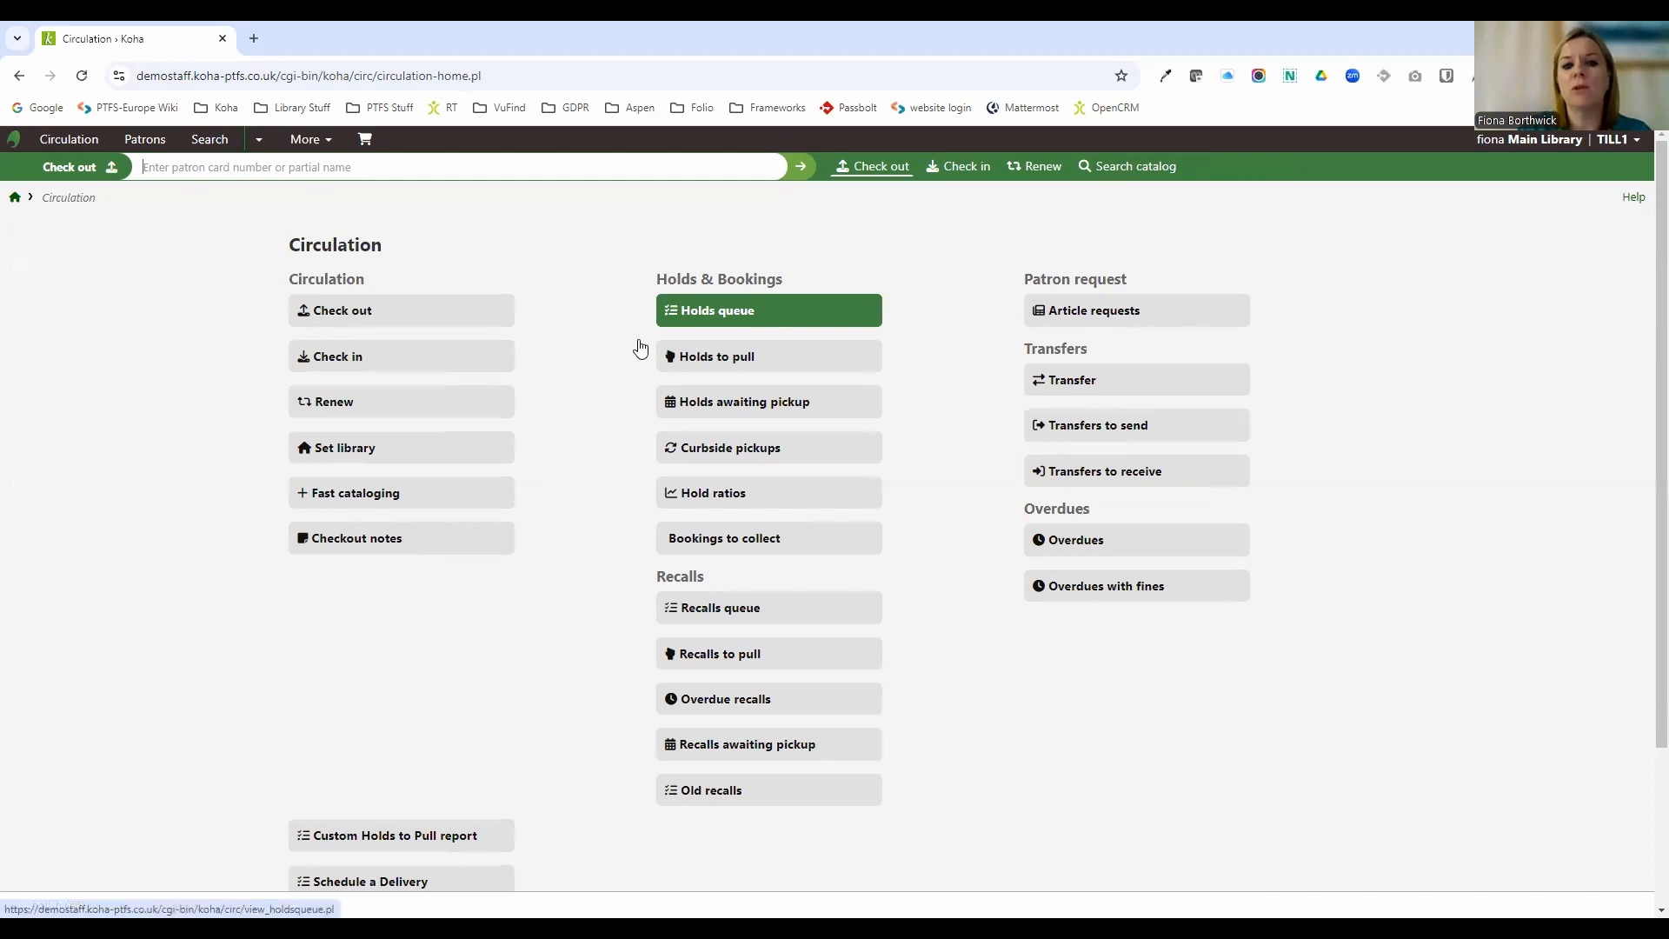
click(760, 356)
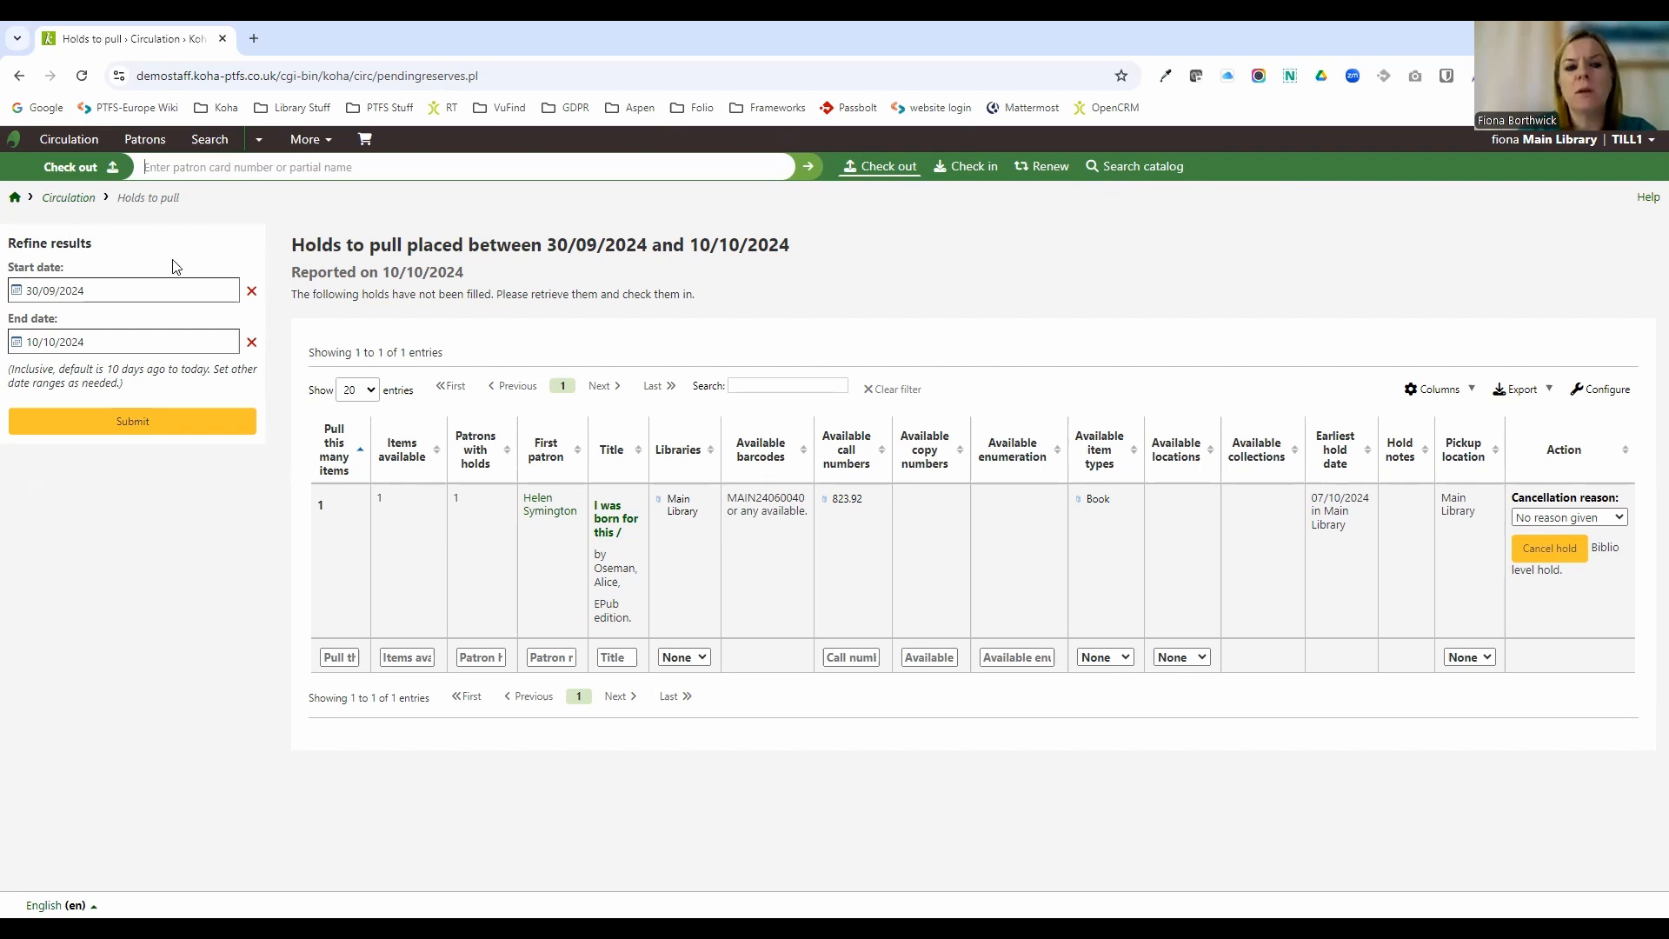
Open the Call number shelflist report linked from the Cataloging page.
click(307, 144)
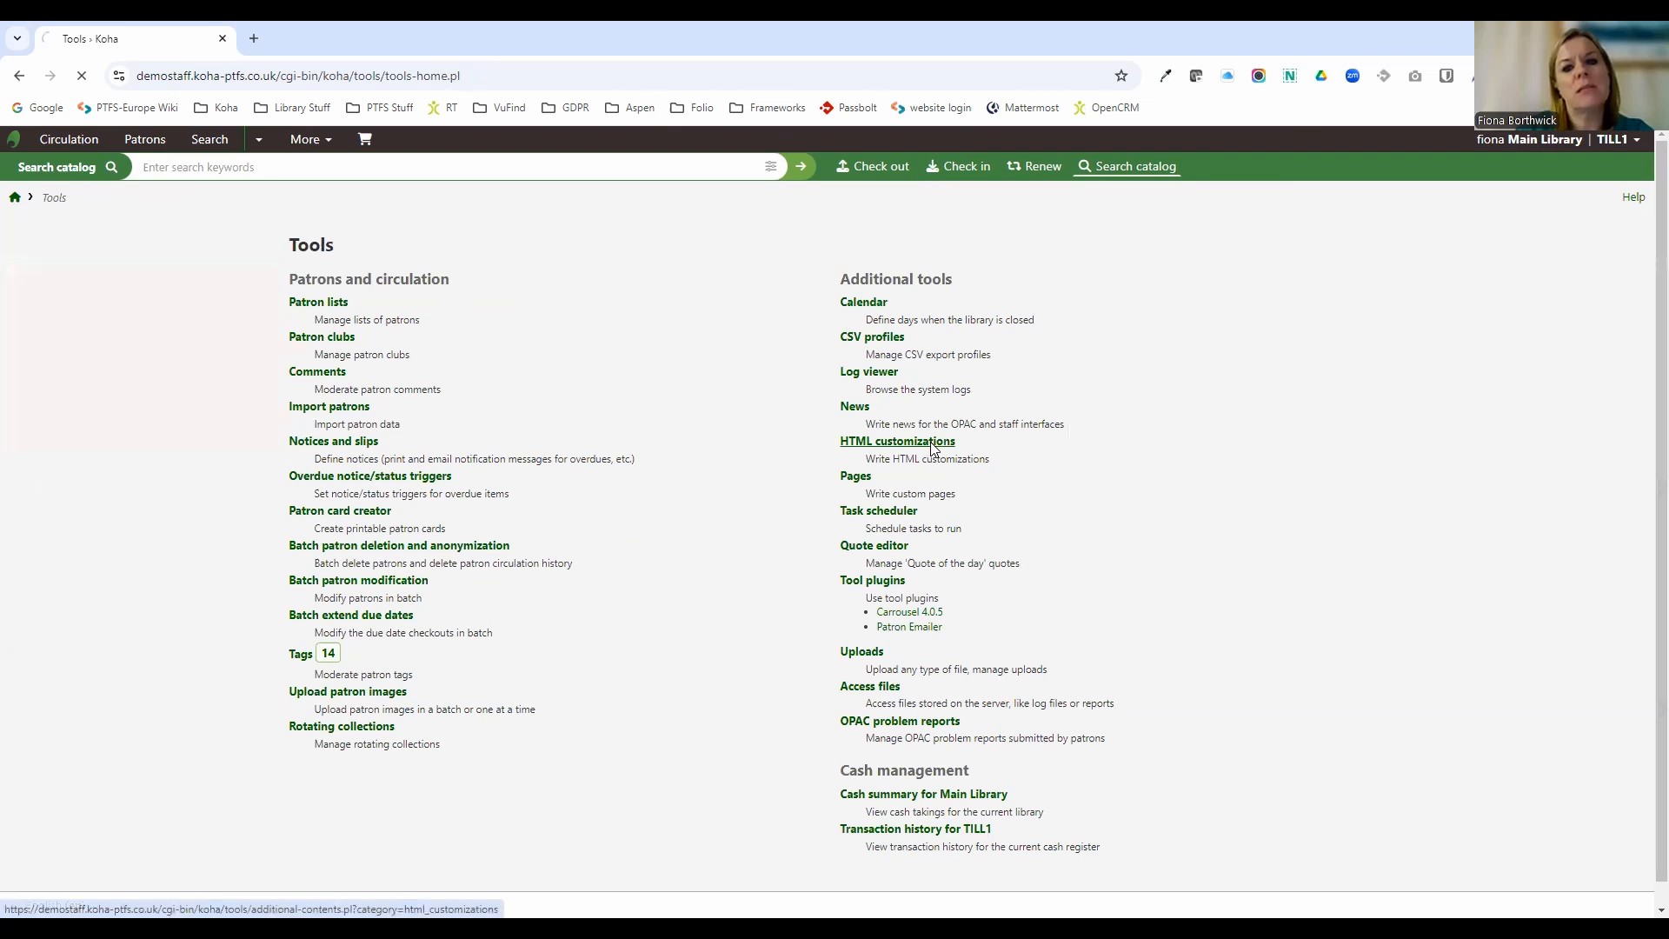
click(932, 445)
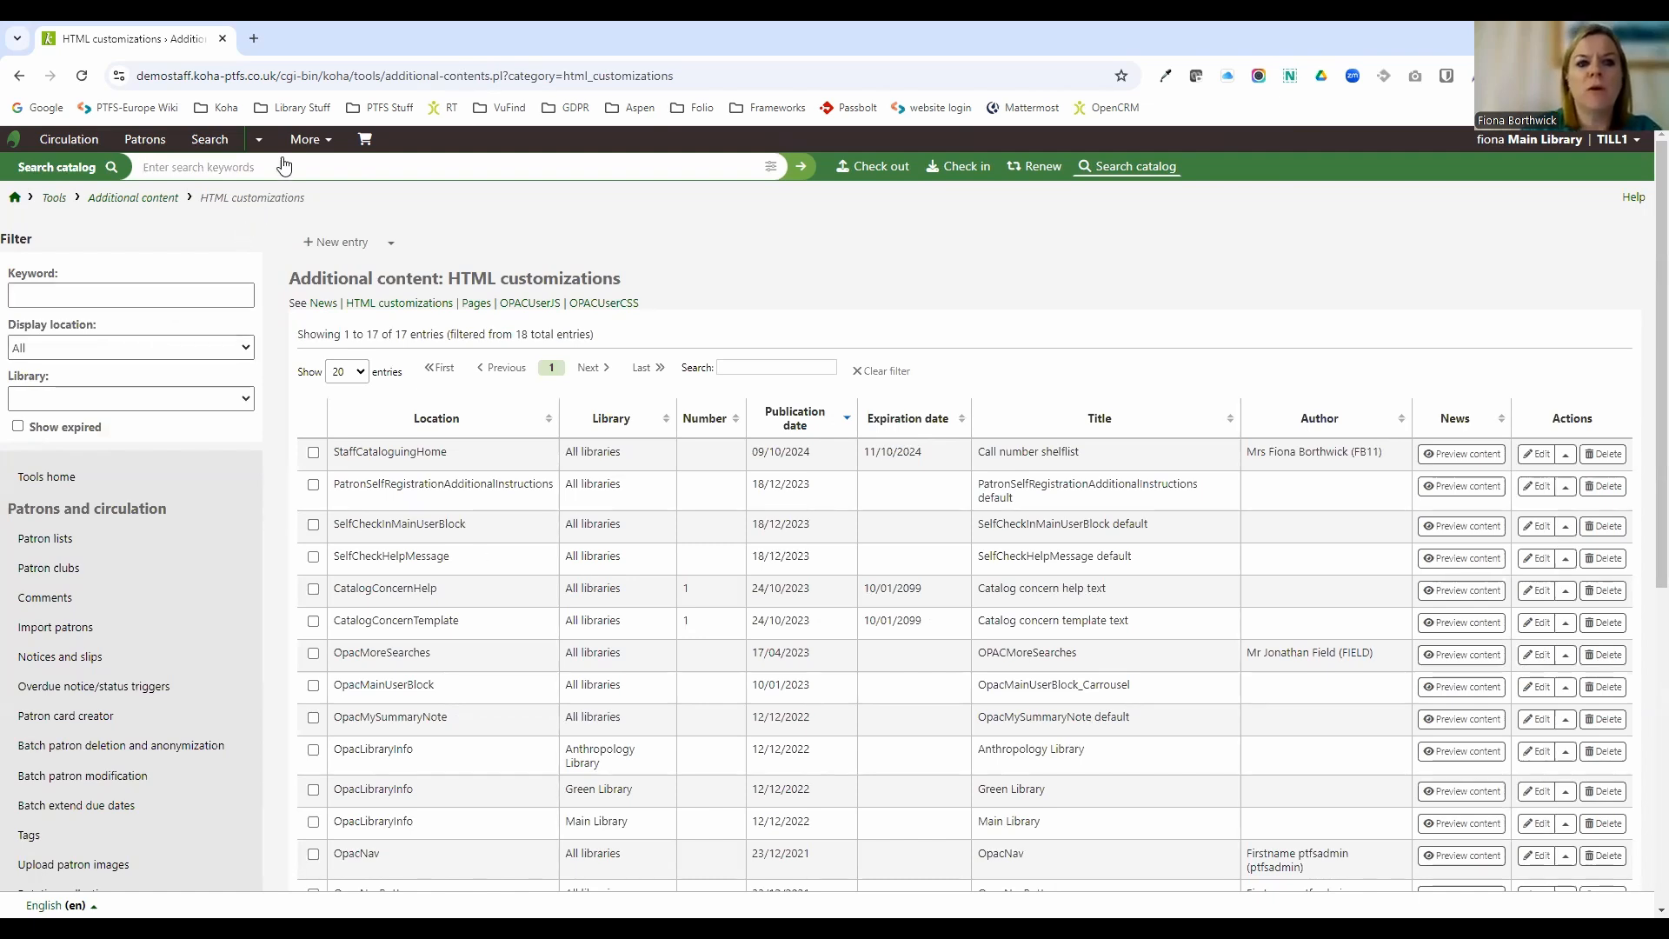
click(311, 142)
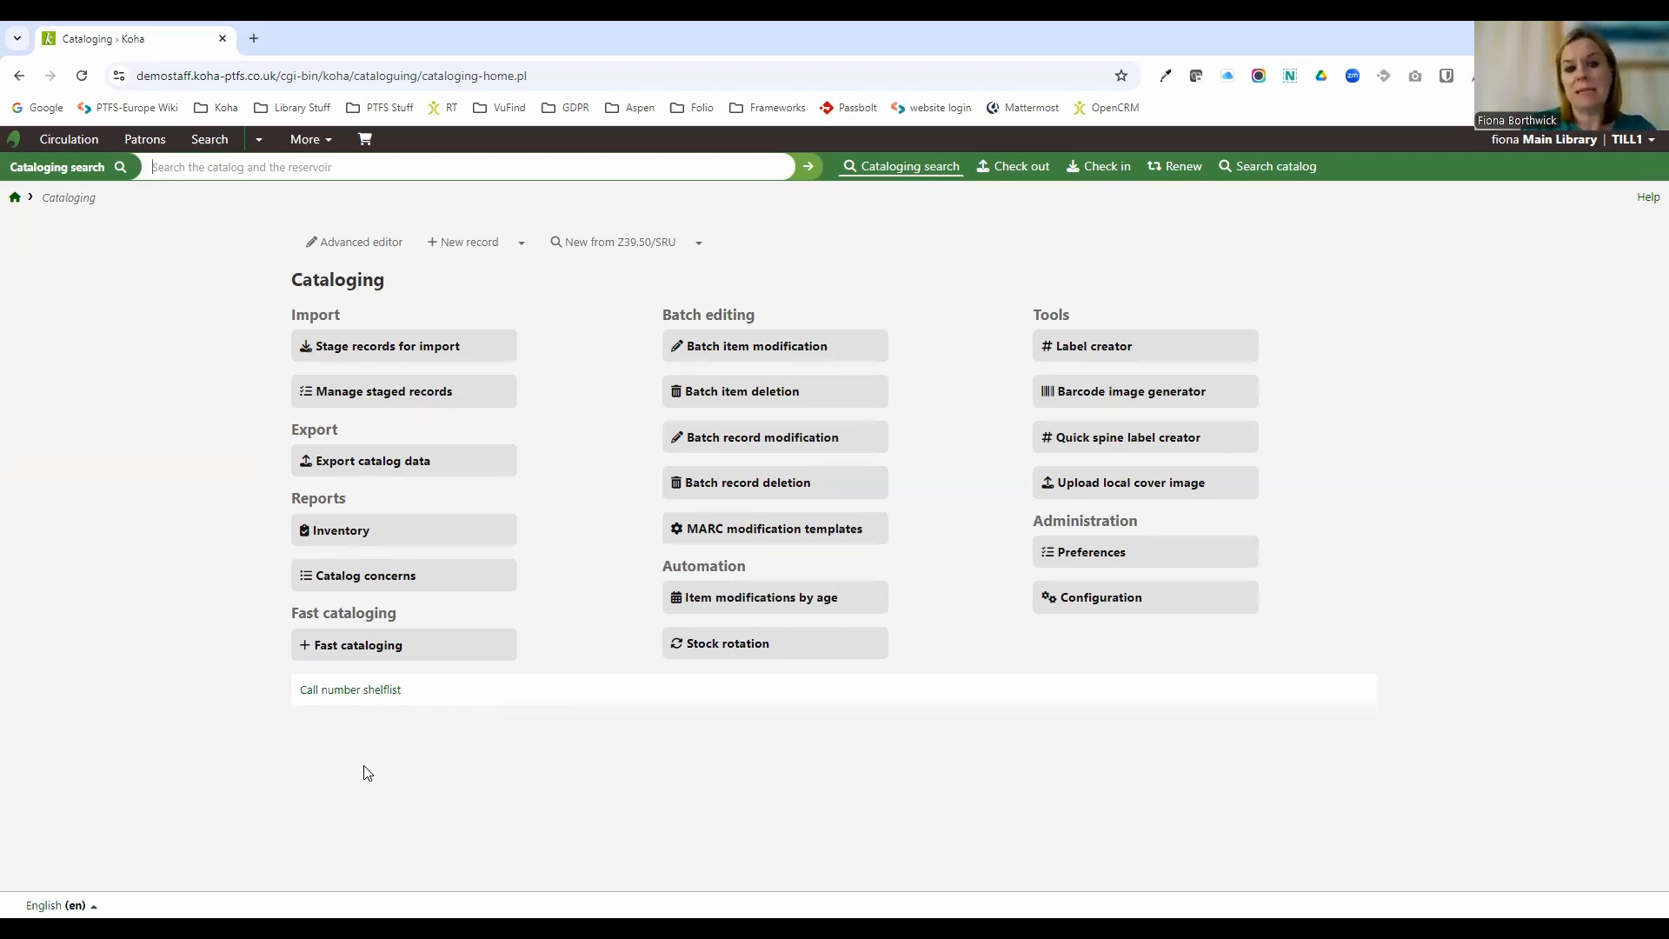
click(351, 690)
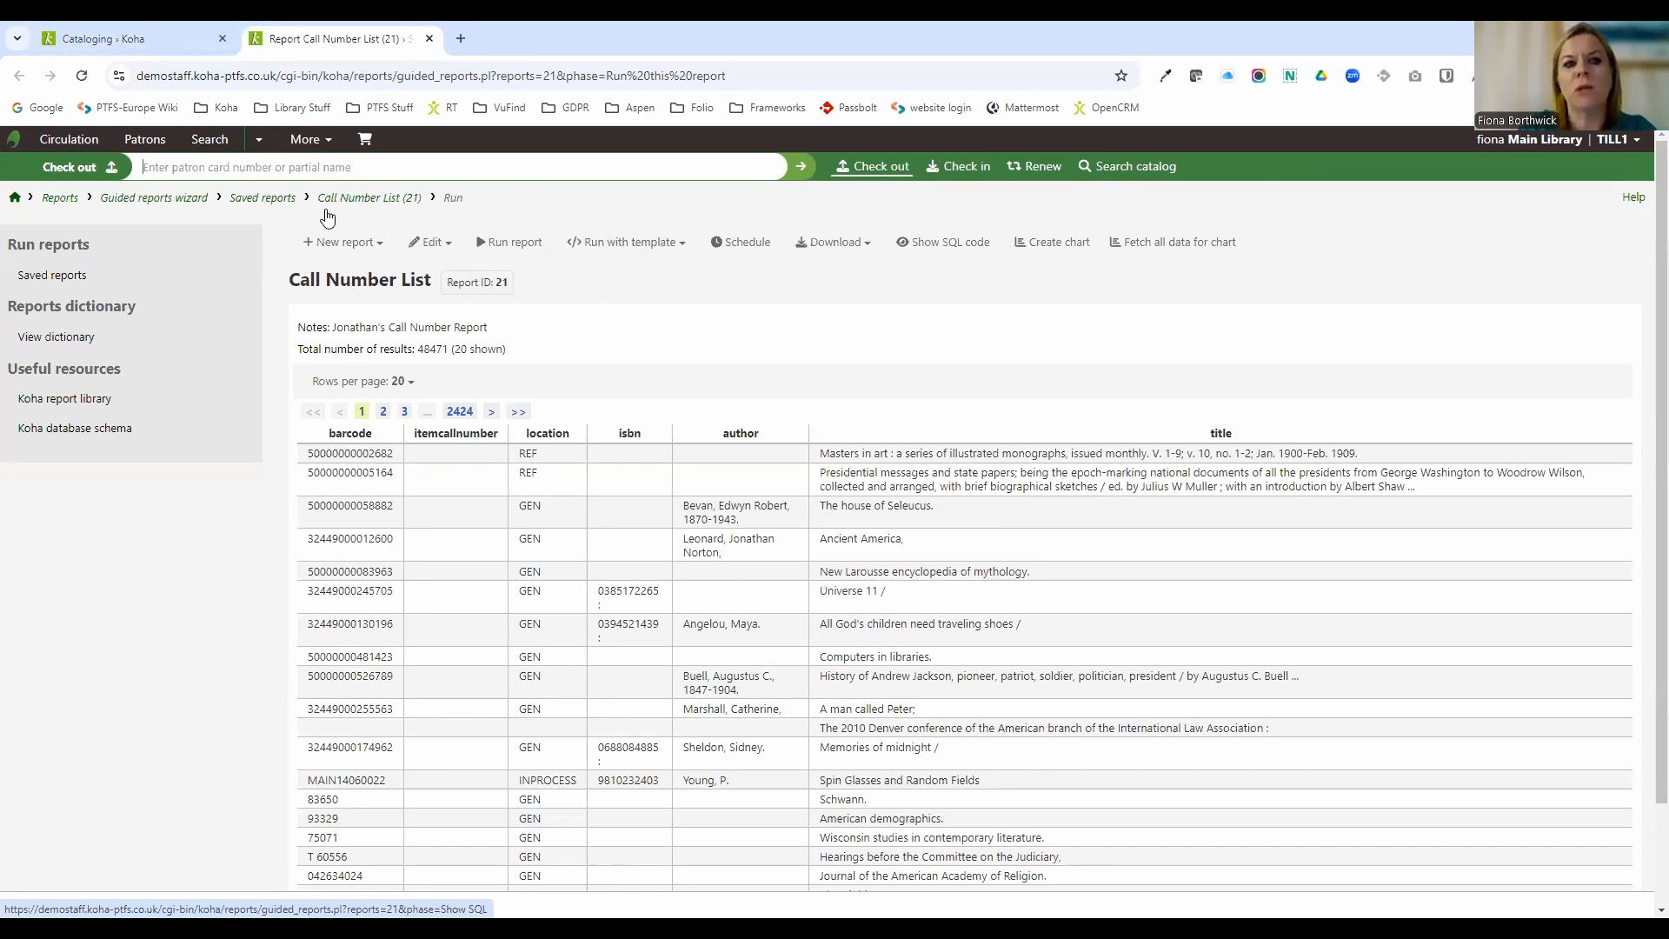
Go back to the staff home page and open the Catalog statistics wizard in Reports.
click(101, 49)
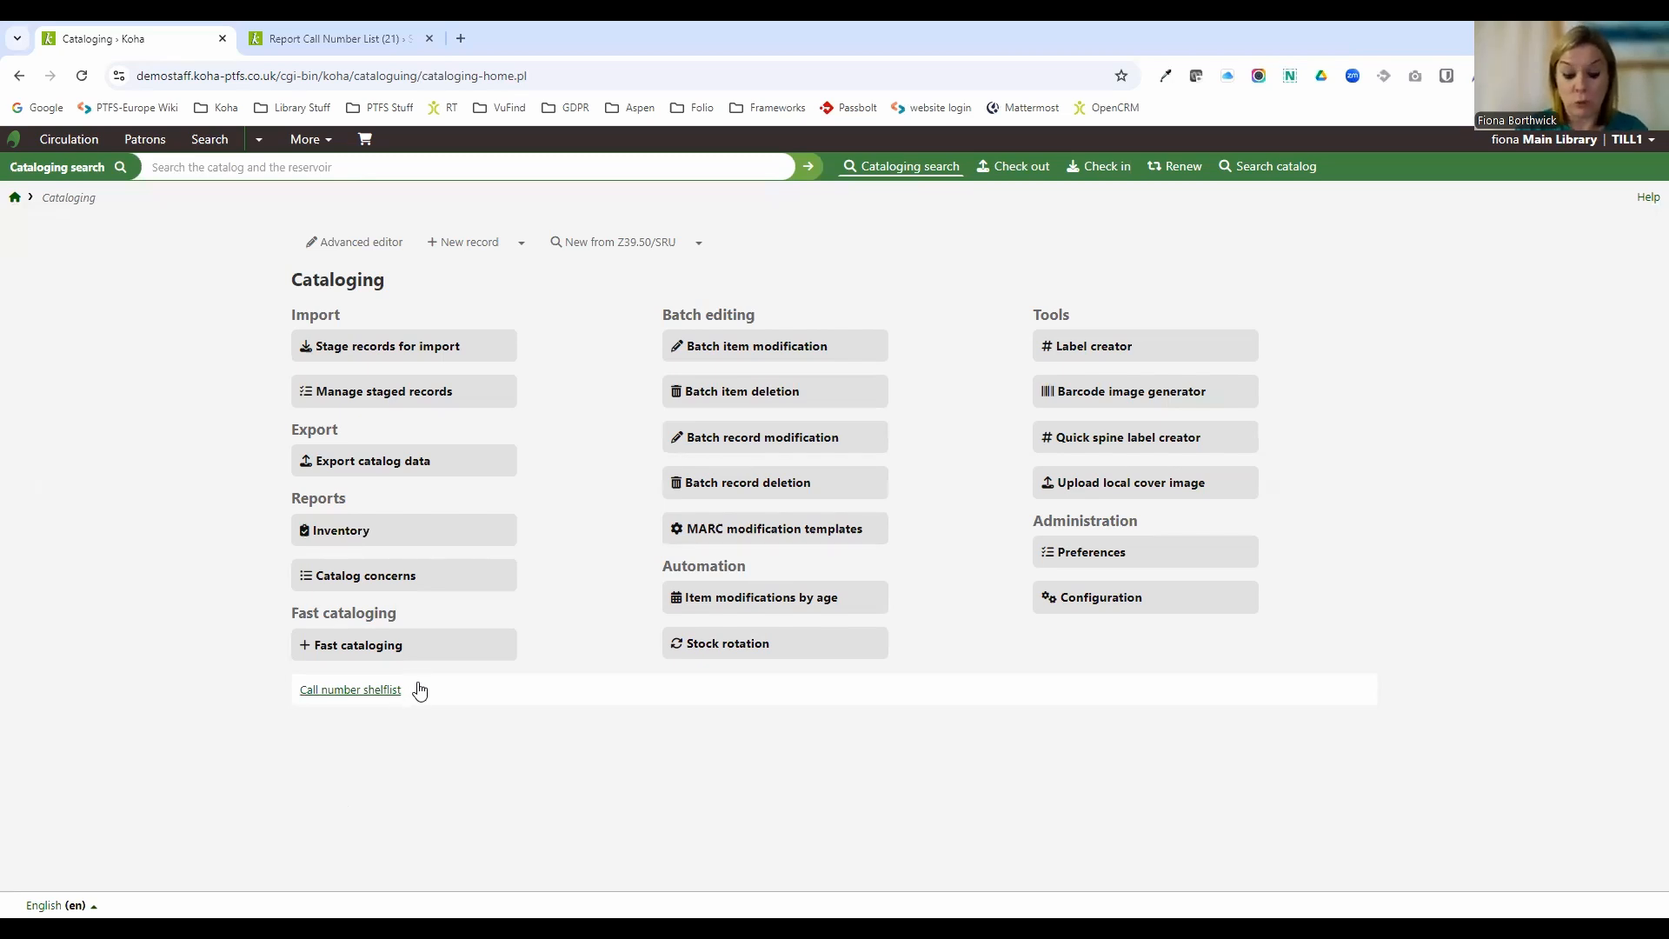
click(14, 198)
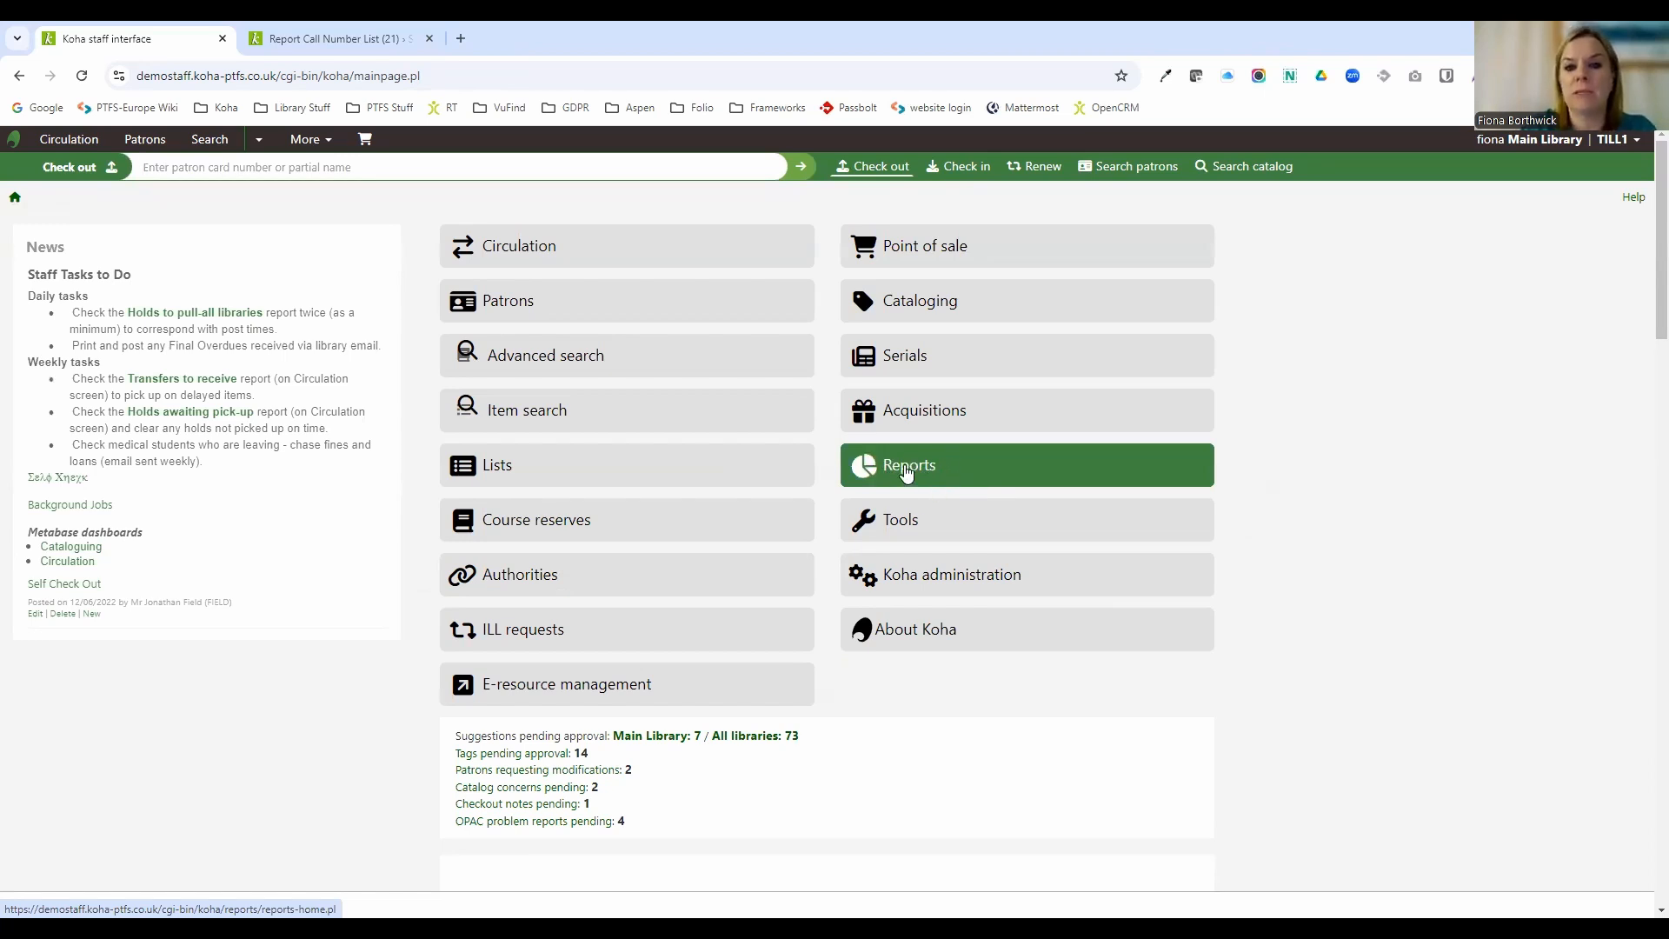
click(318, 148)
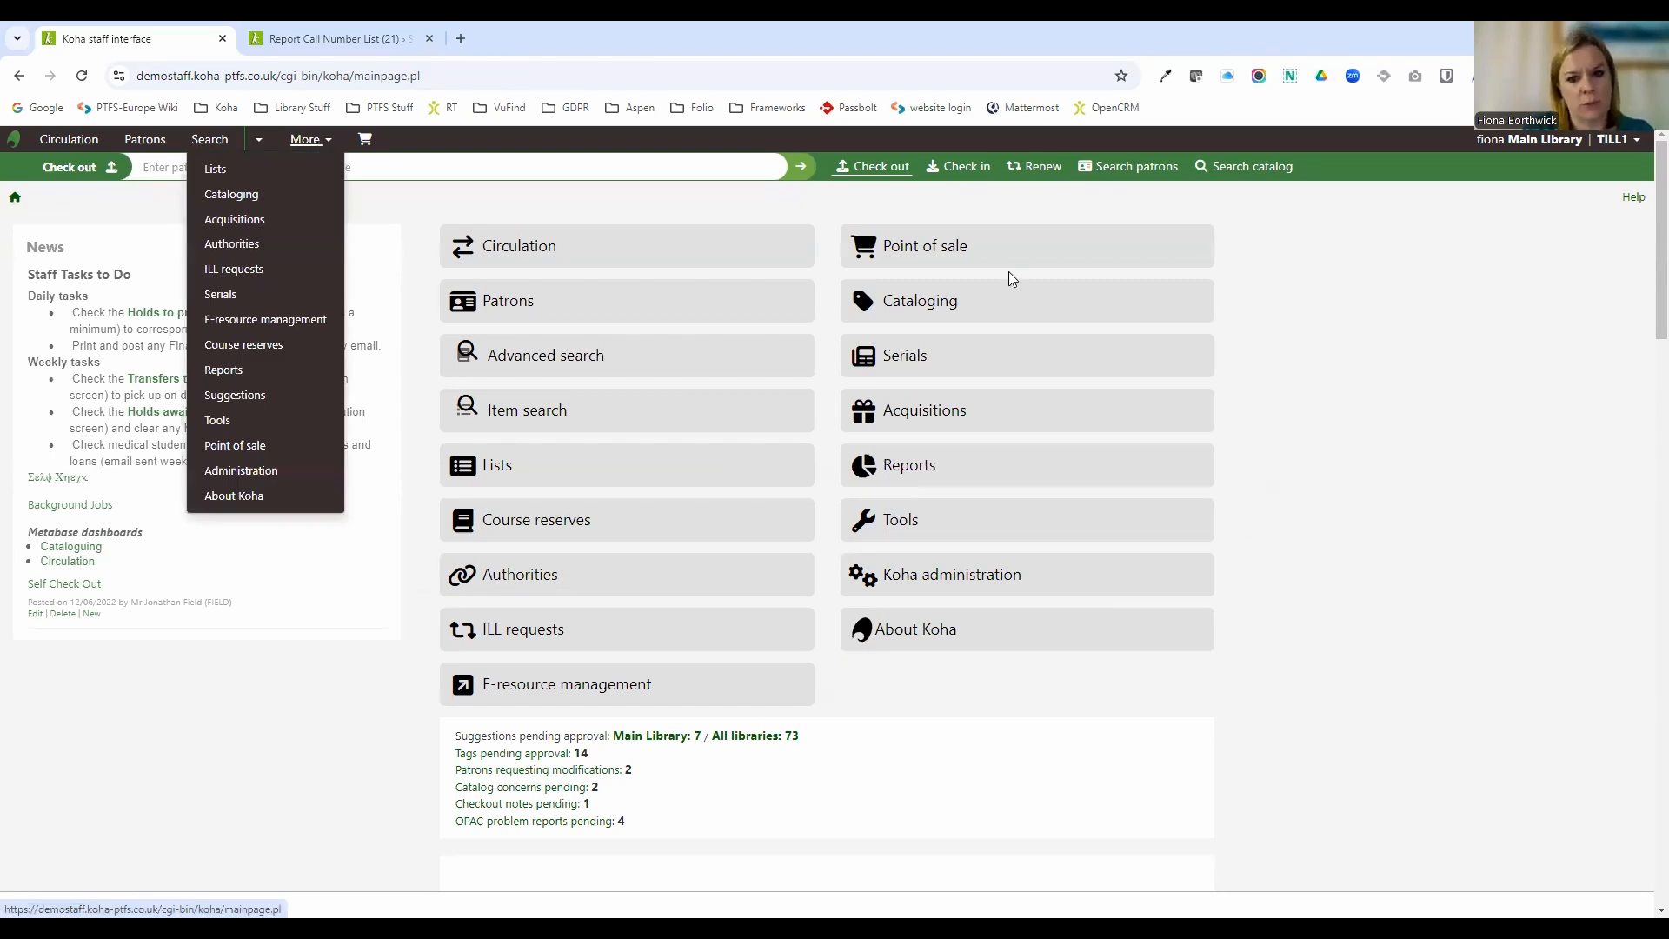
click(931, 473)
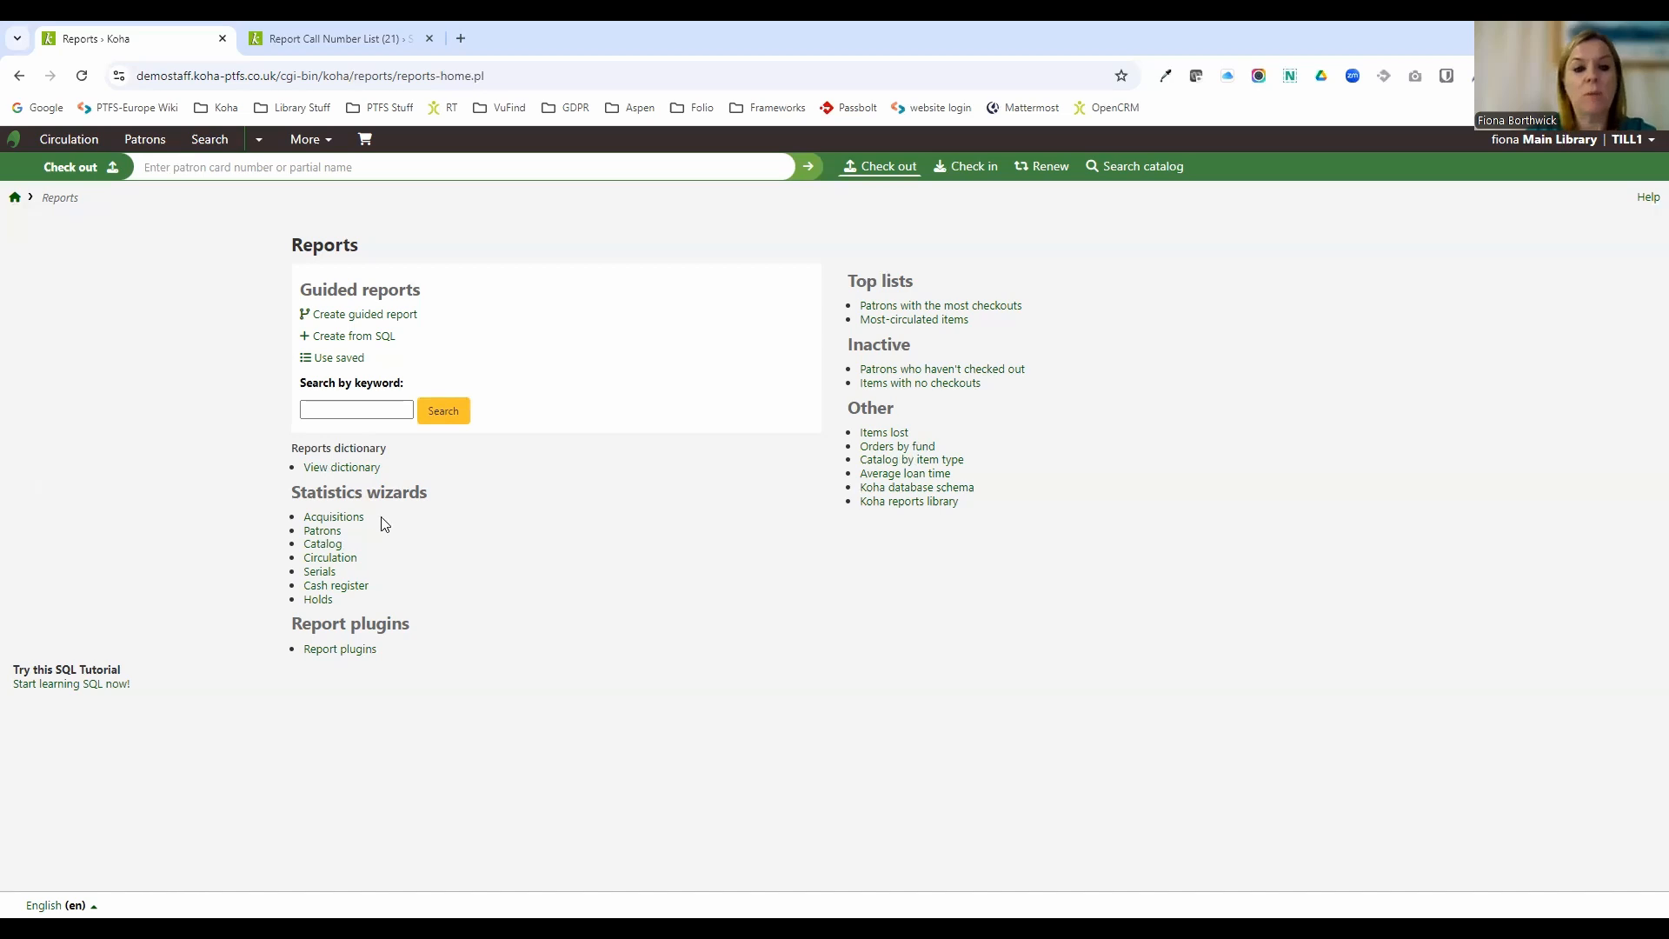
click(336, 546)
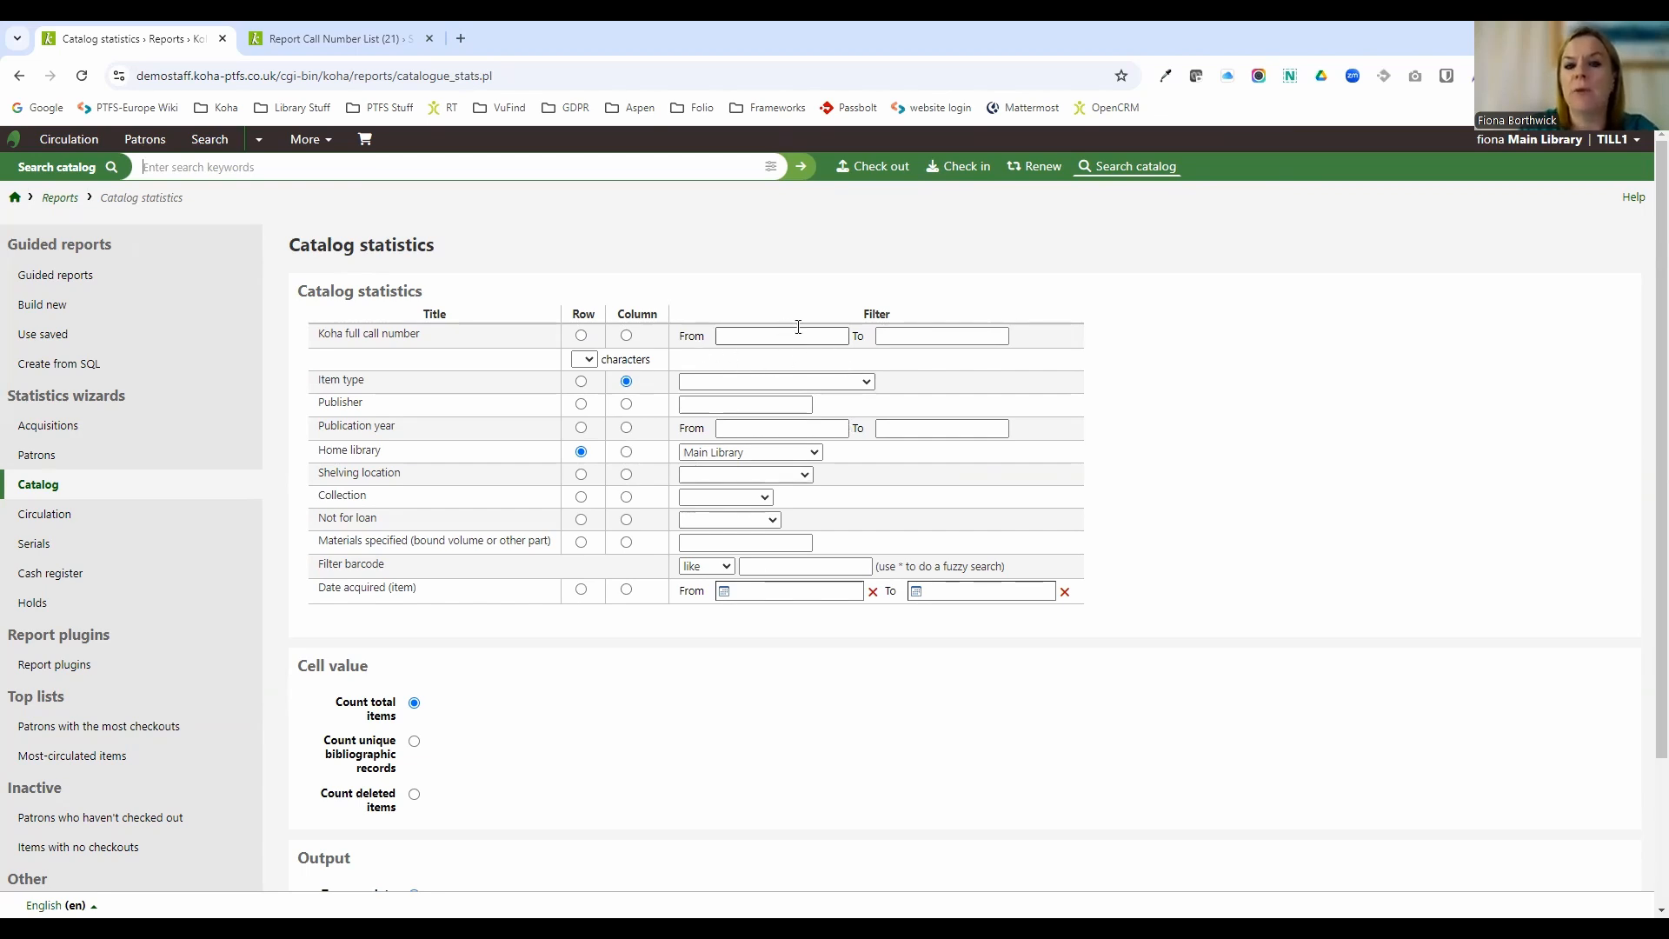
Submit the catalog statistics wizard with home library as rows and item type as columns.
click(952, 502)
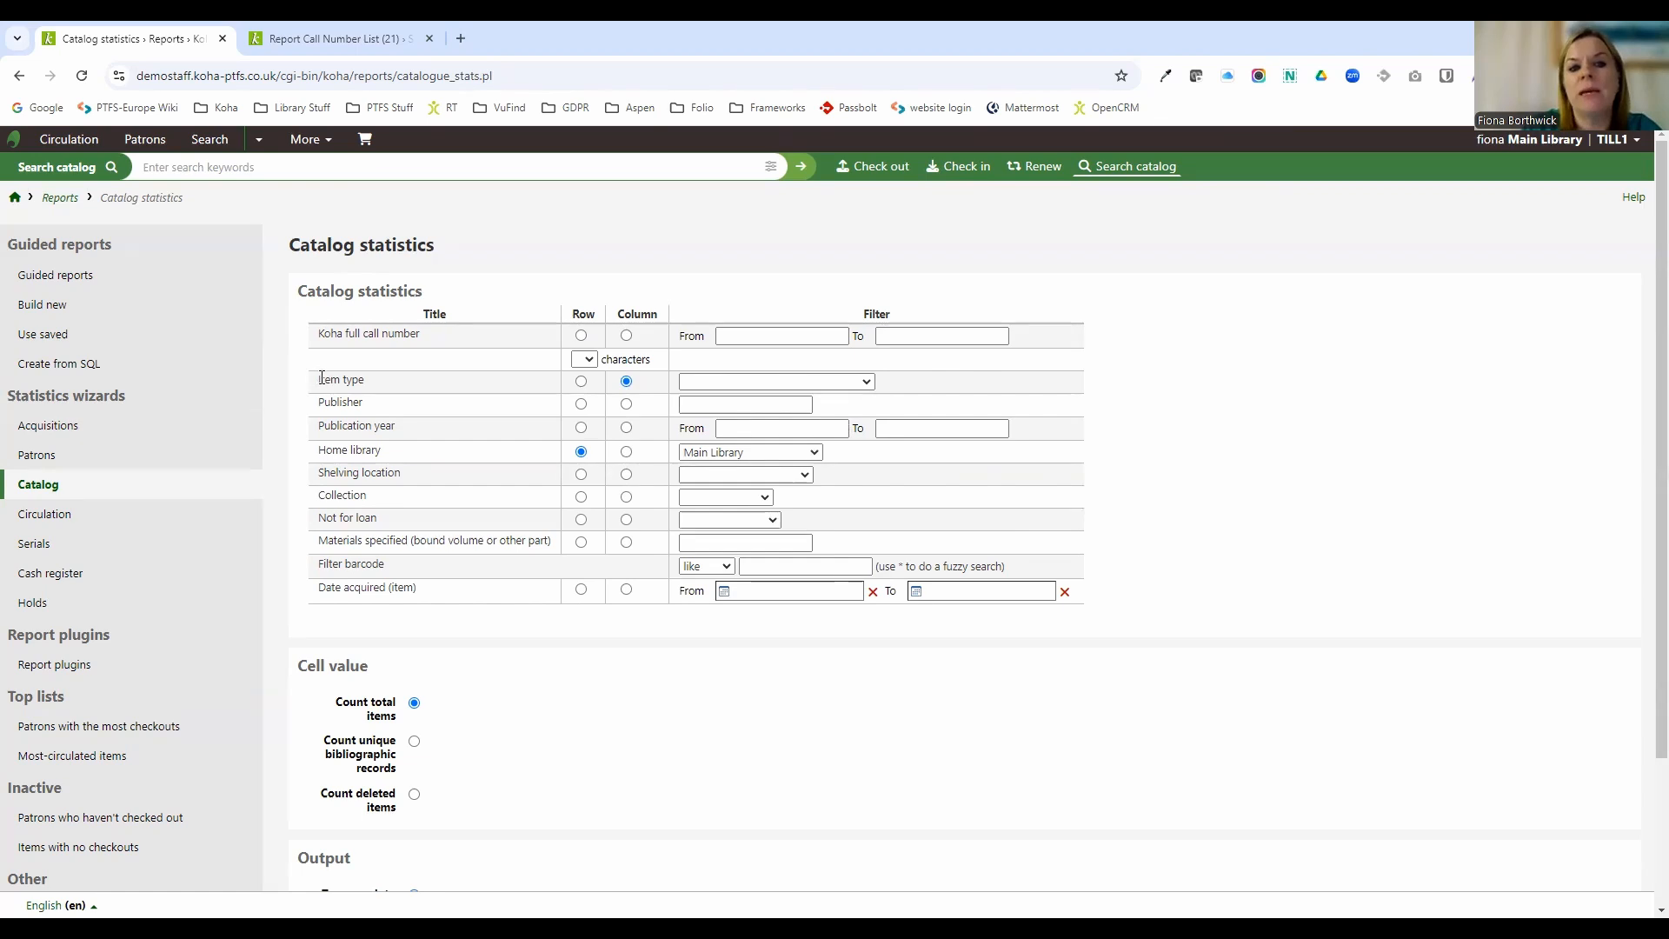
drag(321, 379, 367, 383)
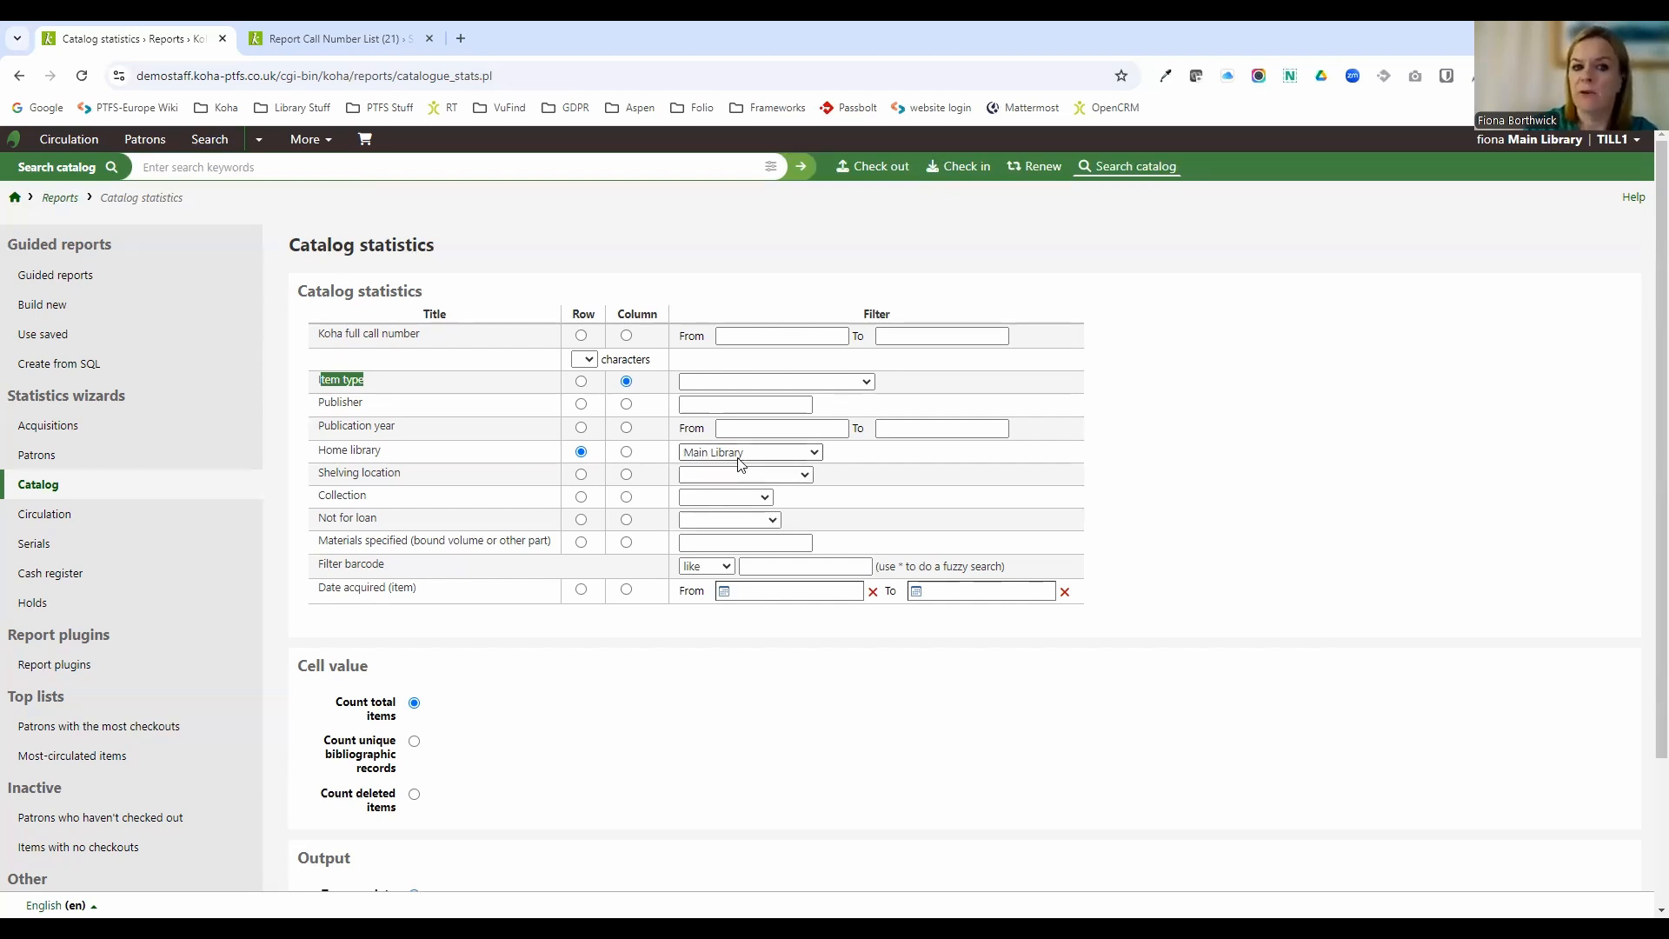
scroll(696, 443, down, 2)
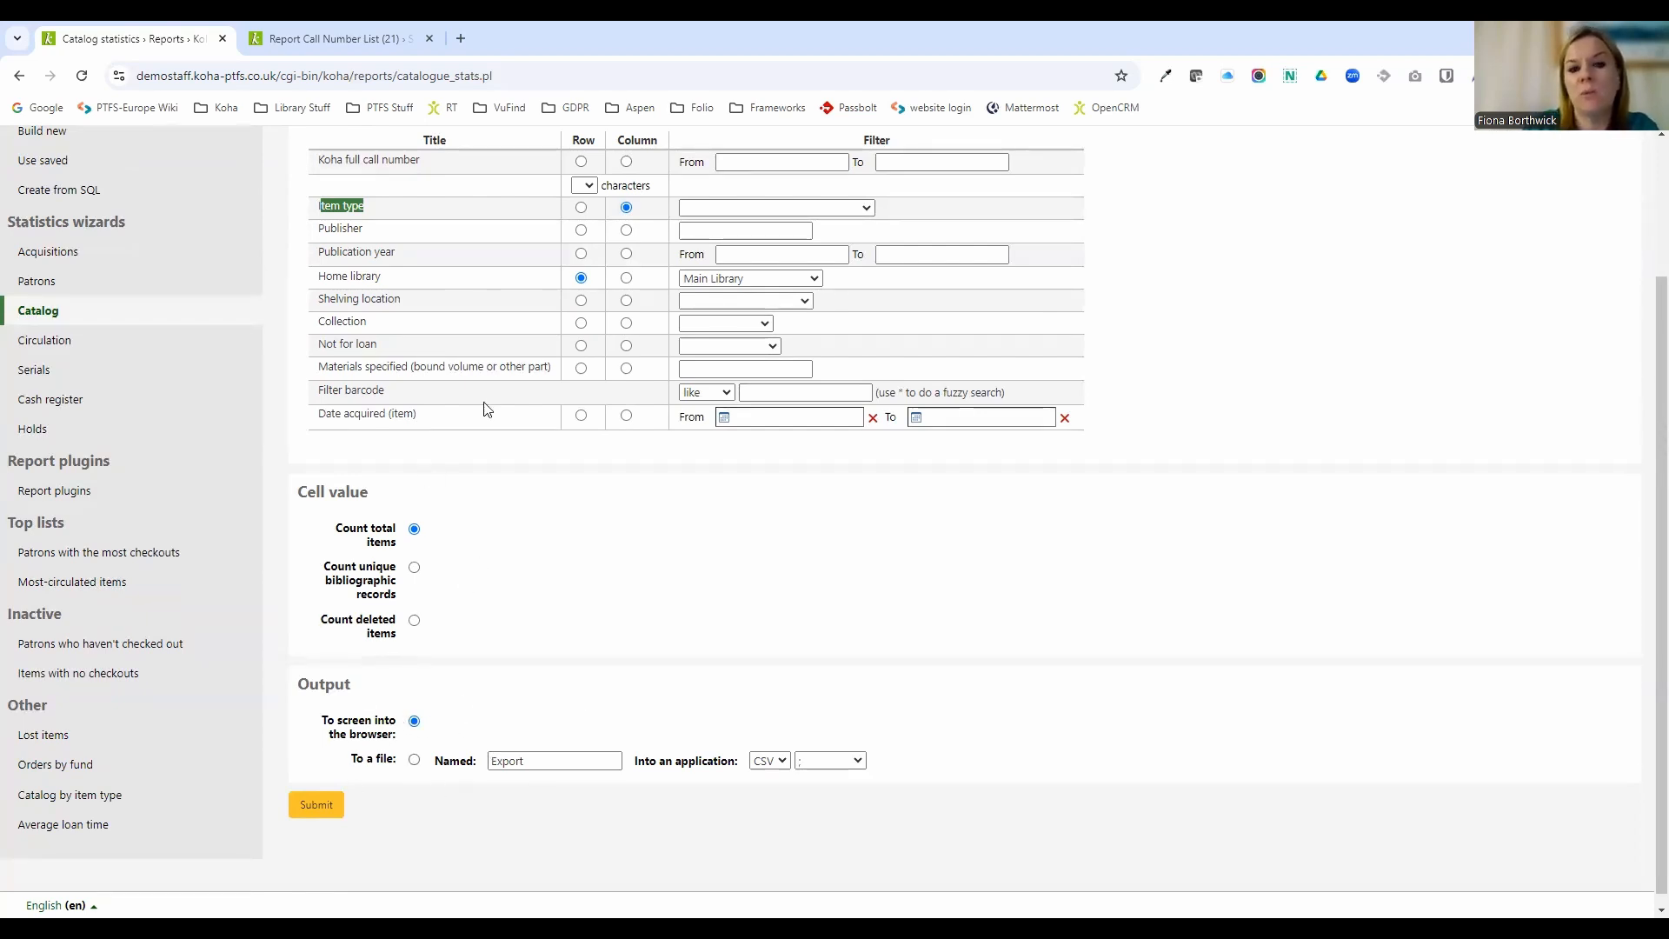
click(330, 815)
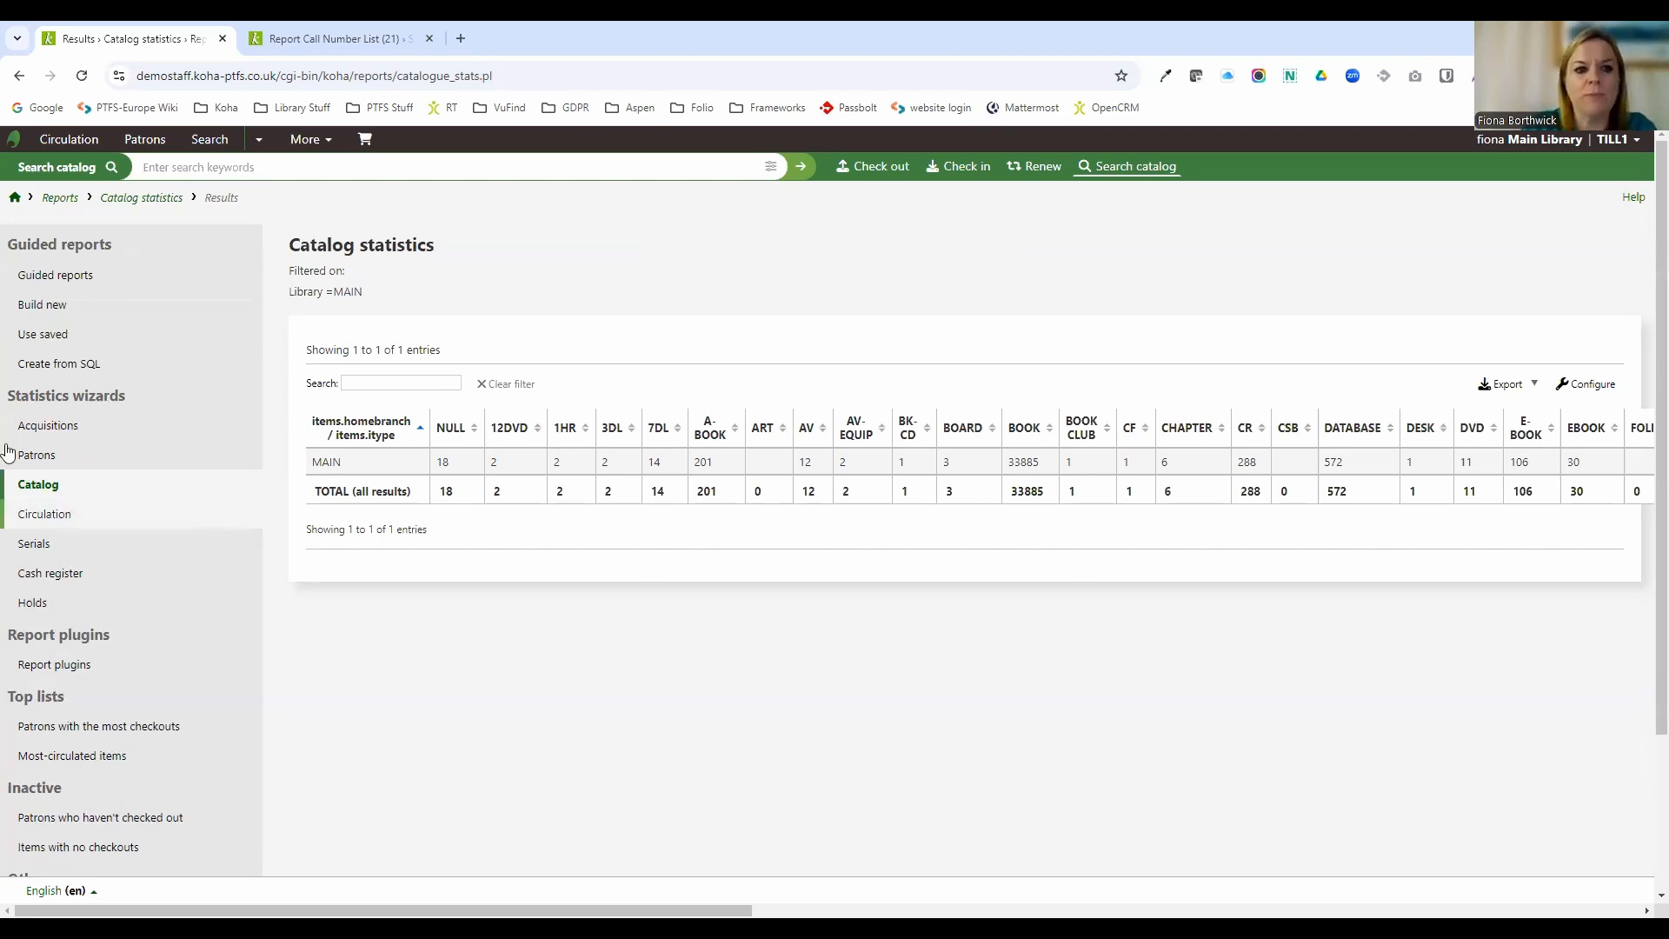
Rerun the catalog statistics with the home library filter cleared to cover all libraries, and scroll through the results.
click(51, 495)
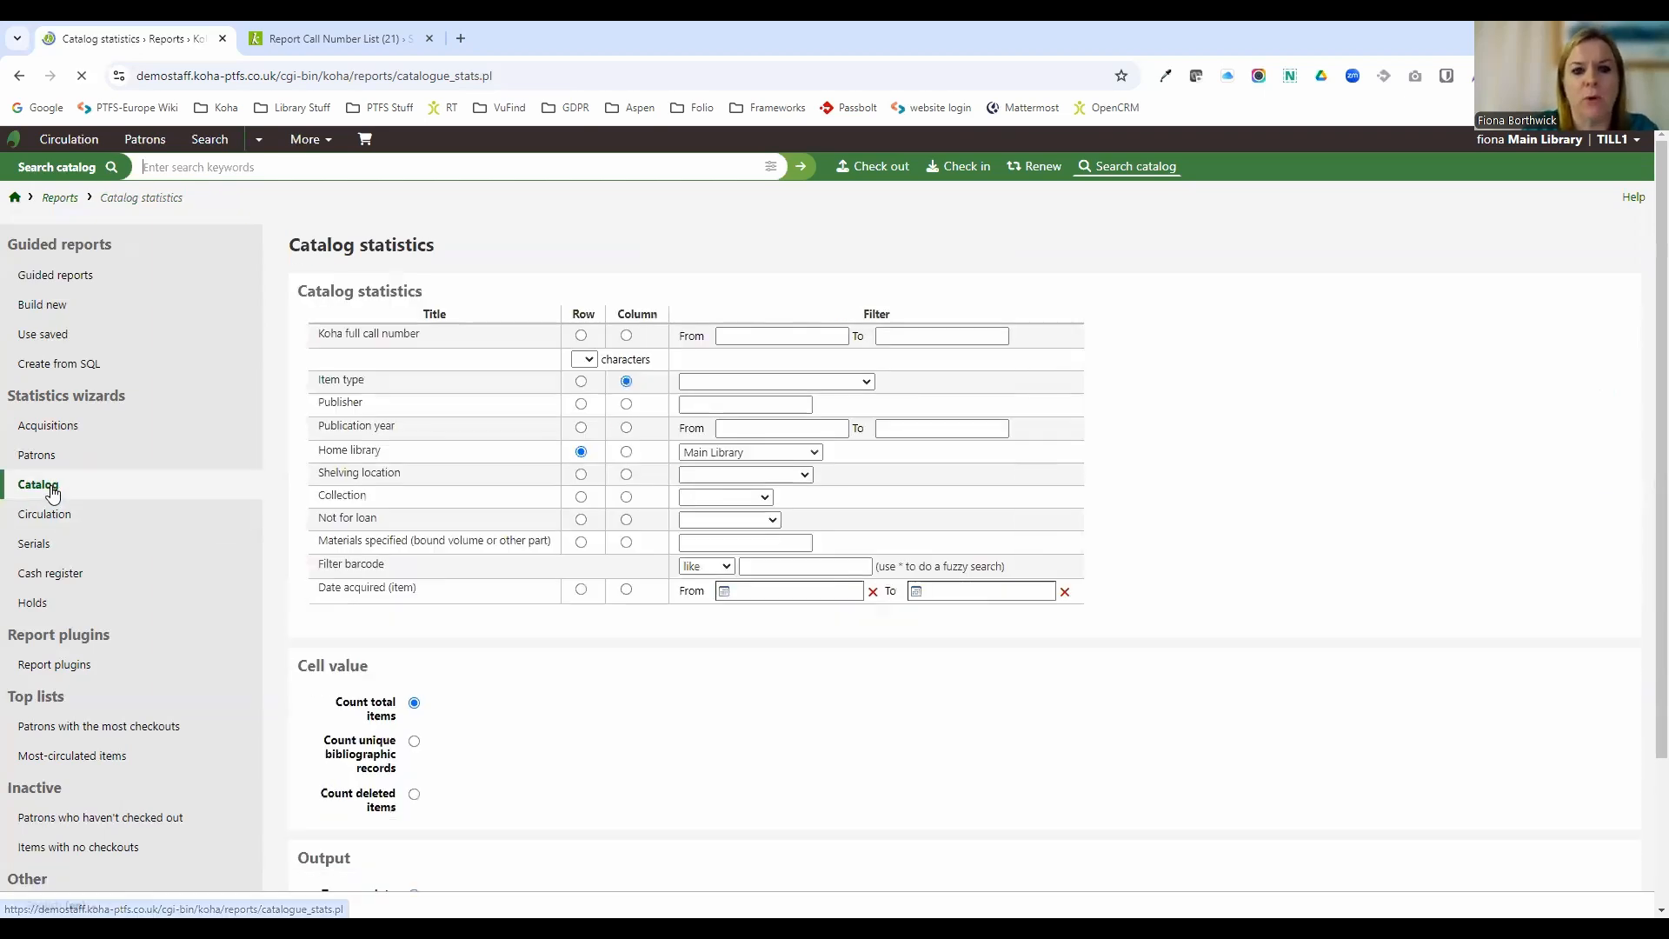
click(752, 454)
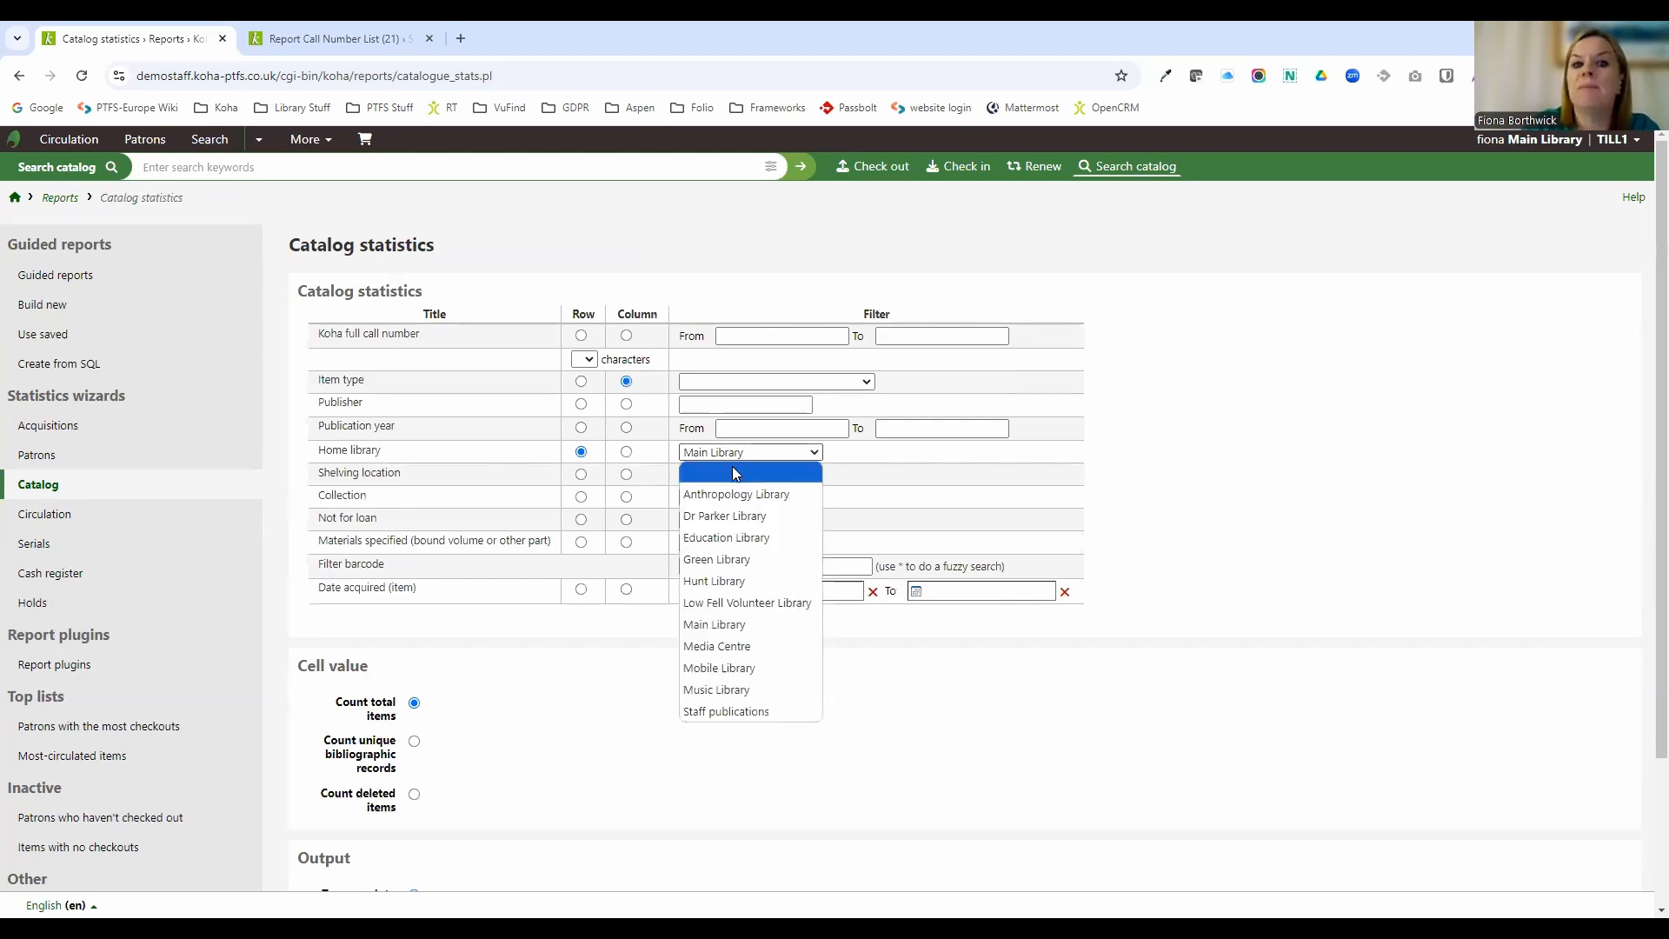
click(734, 473)
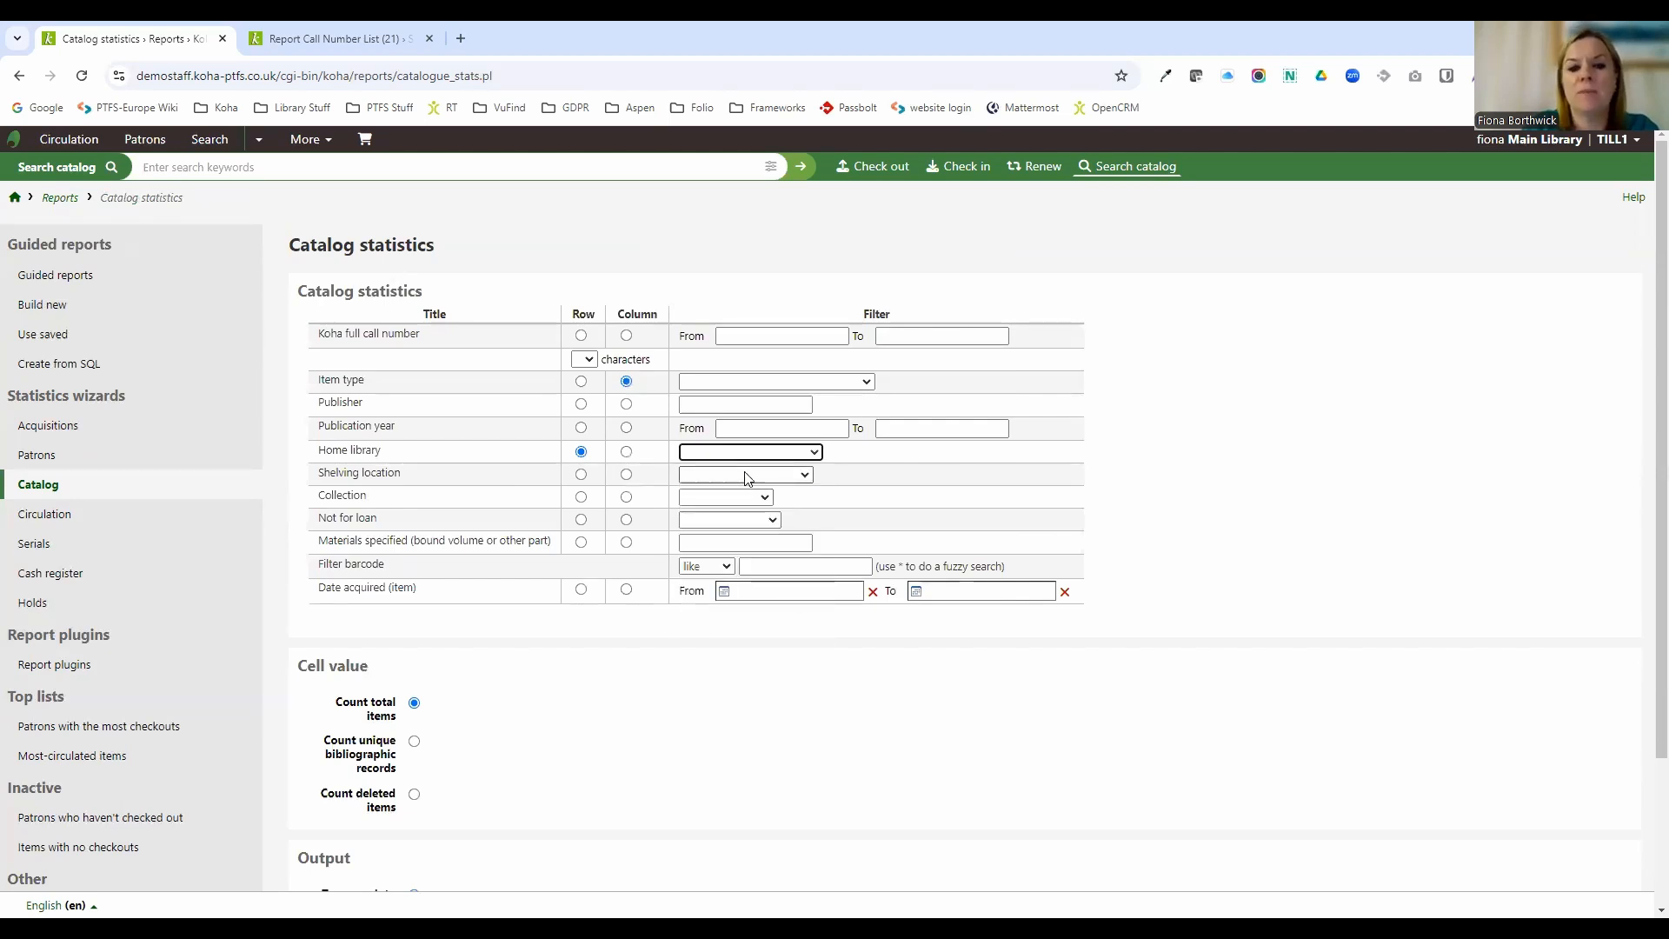
scroll(696, 522, down, 1)
scroll(696, 522, down, 1)
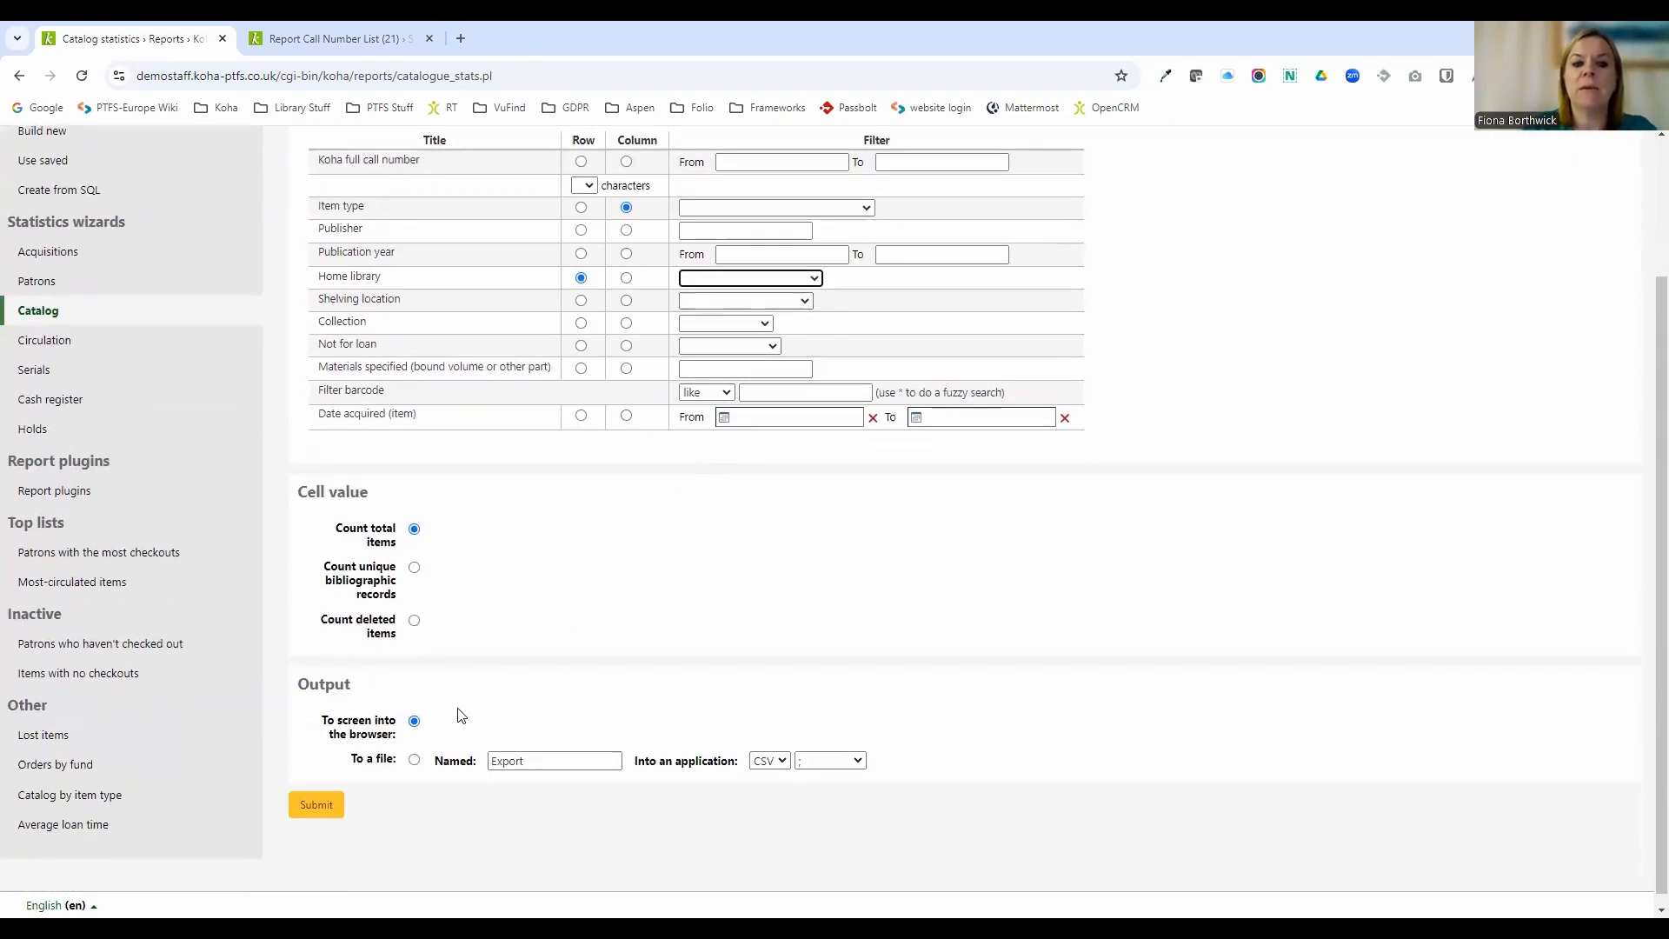
click(319, 807)
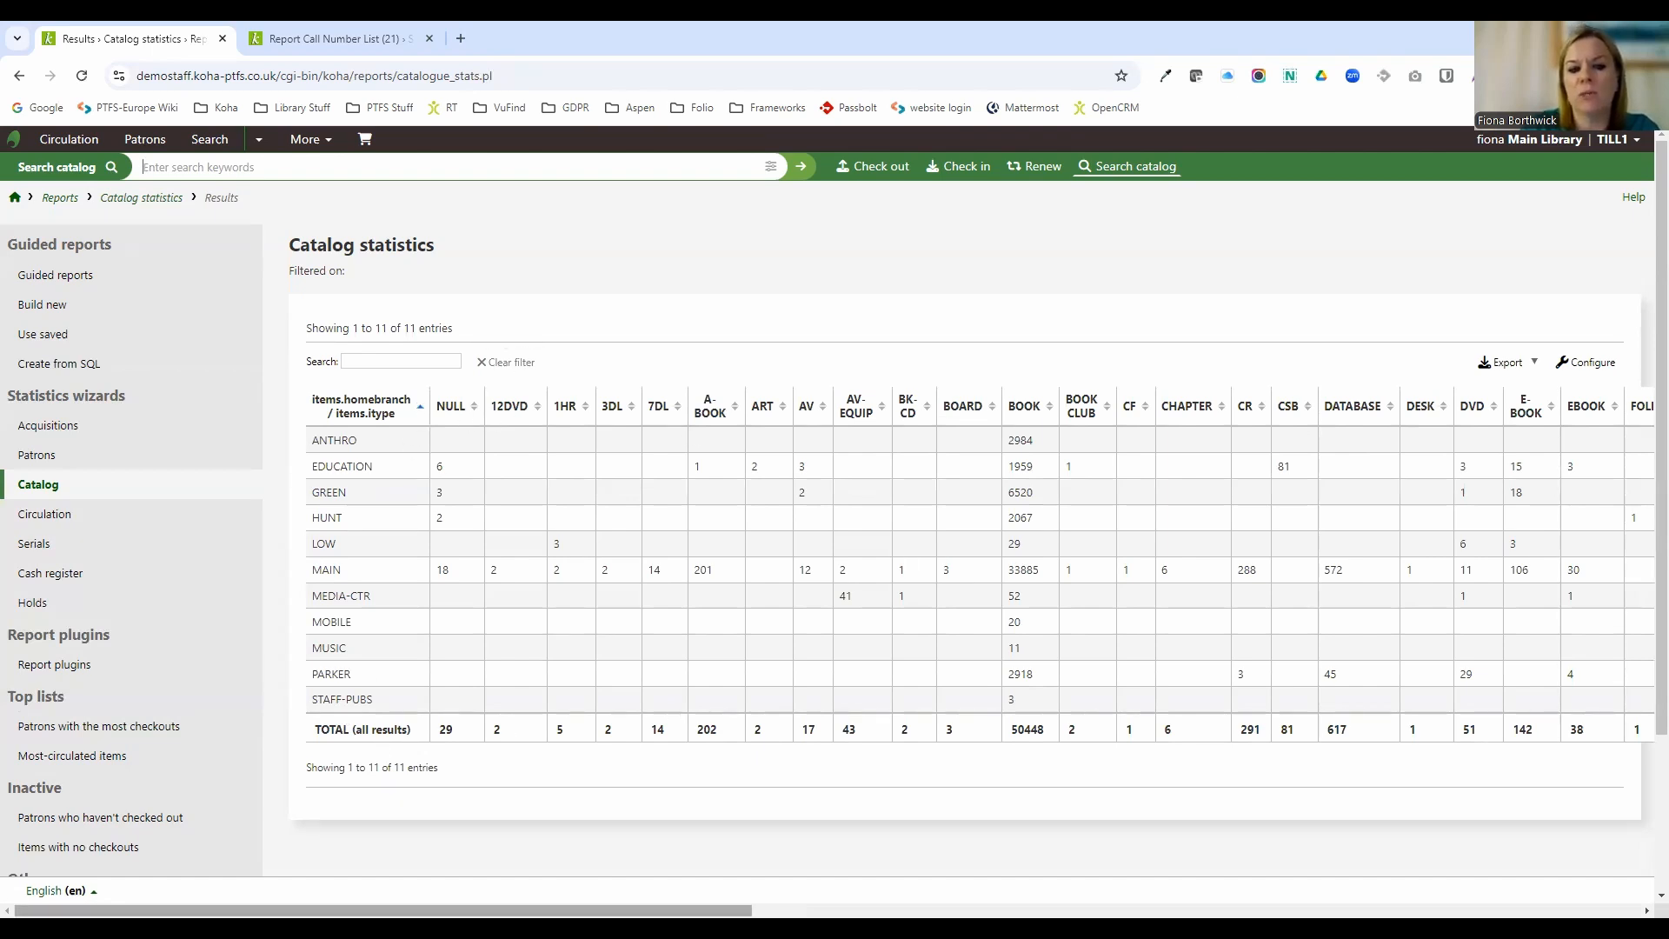
scroll(826, 522, right, 15)
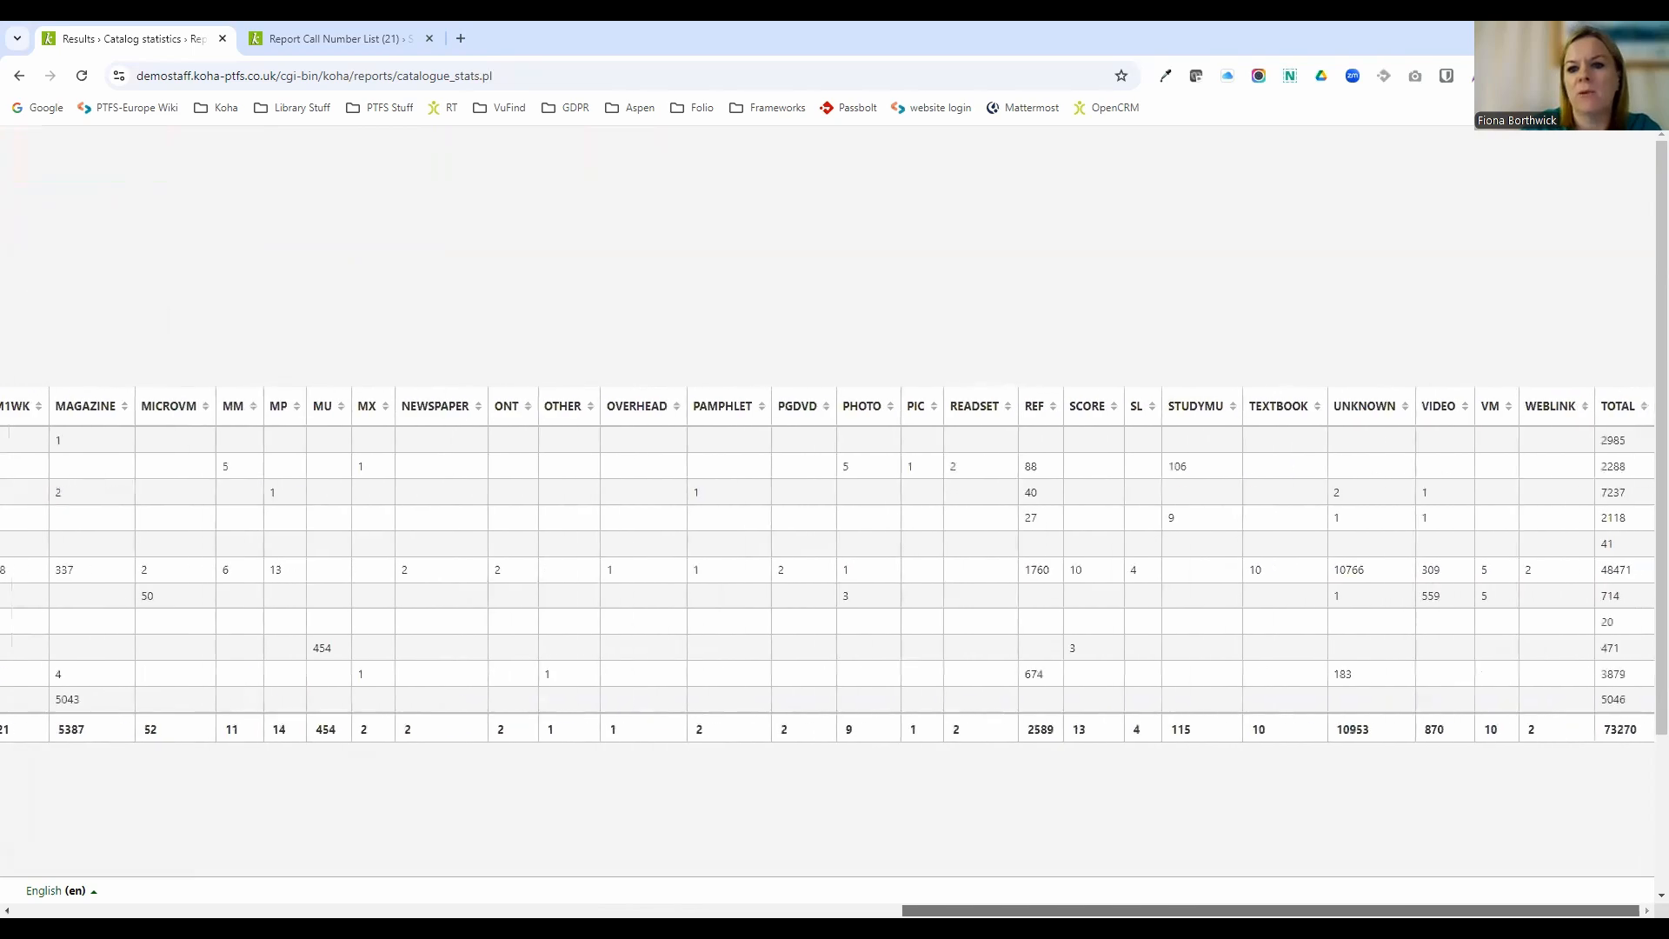
Open the Holds statistics wizard and set the hold date range from 06/10/2022 to 10/10/2024.
scroll(93, 846, left, 15)
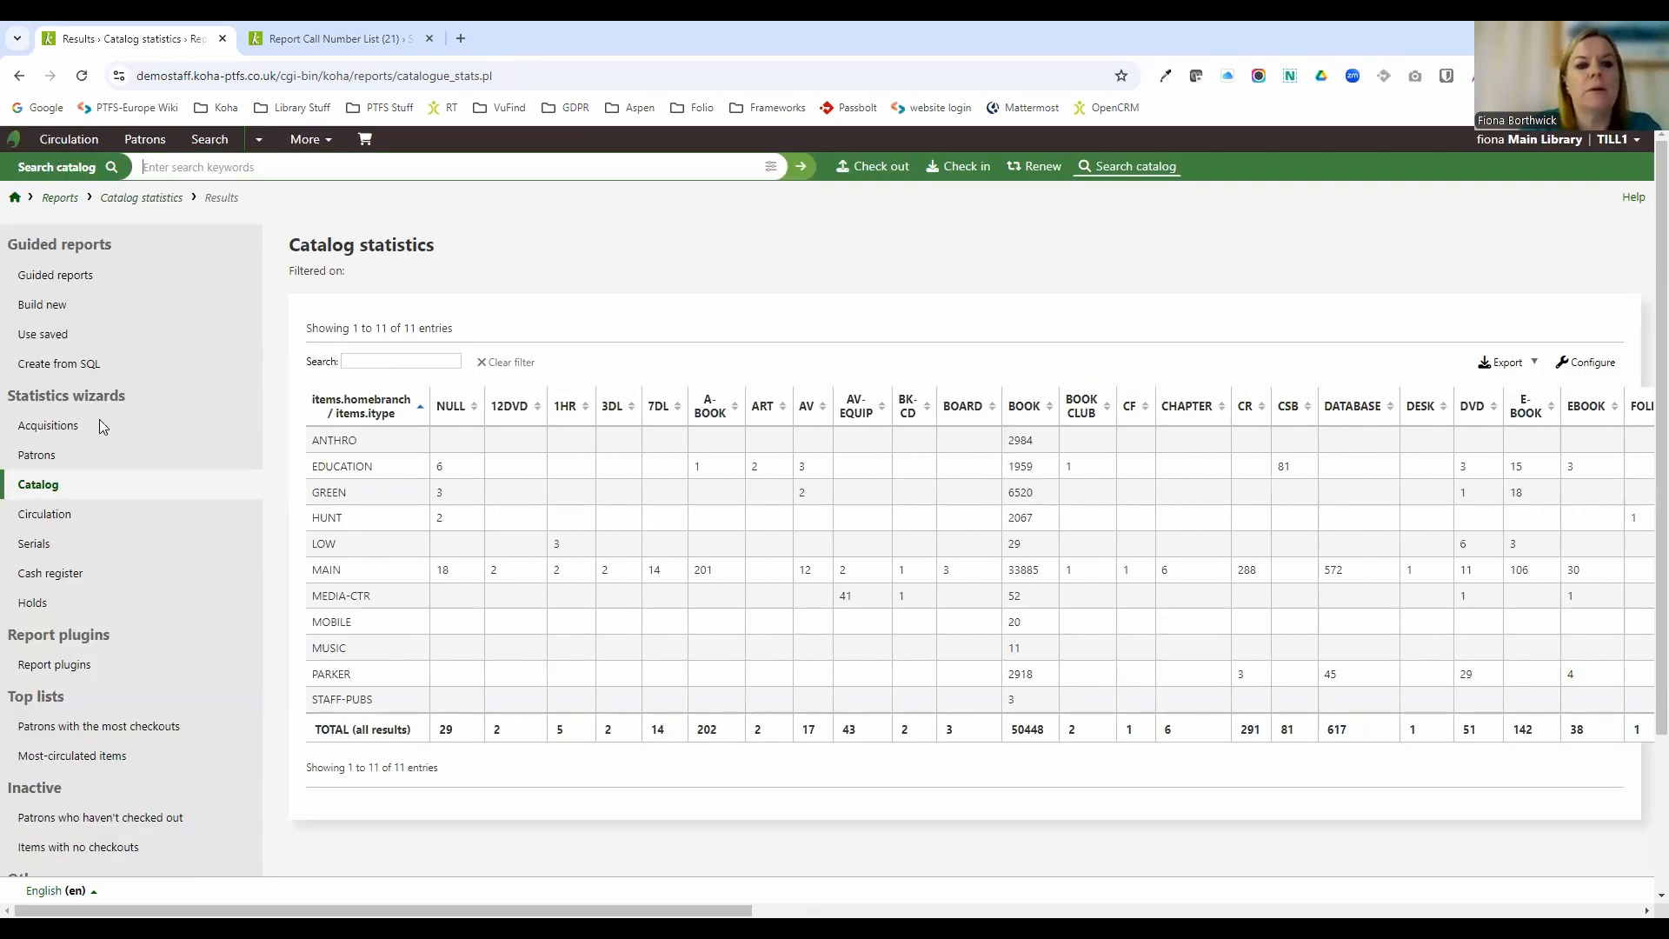
click(32, 606)
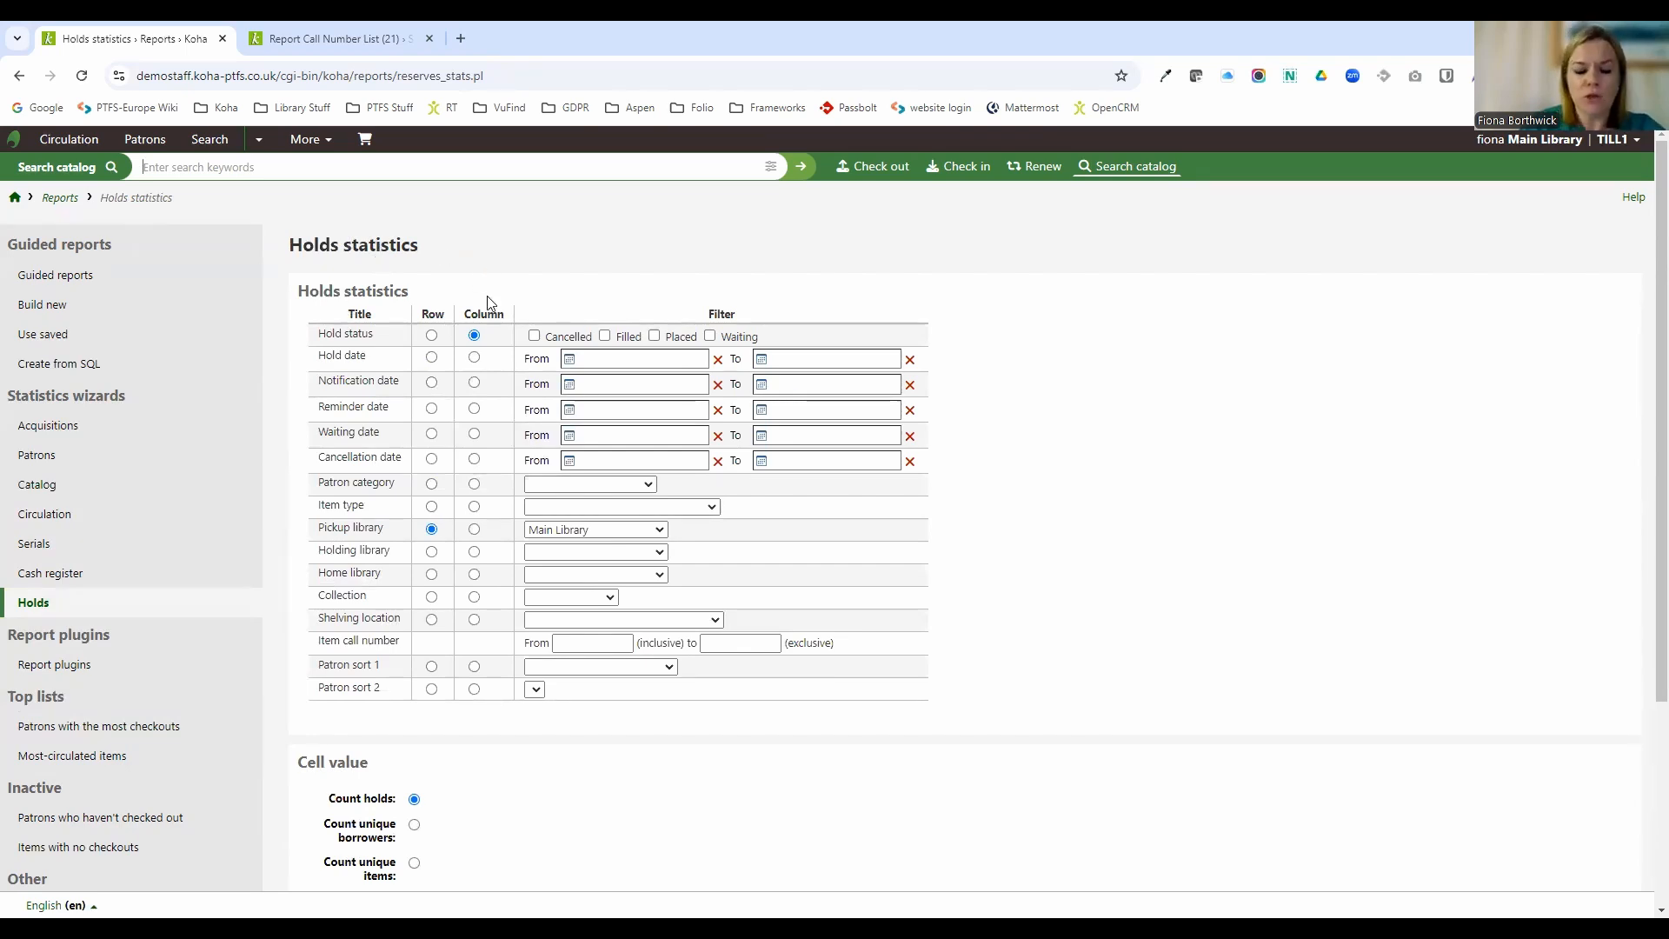
click(630, 359)
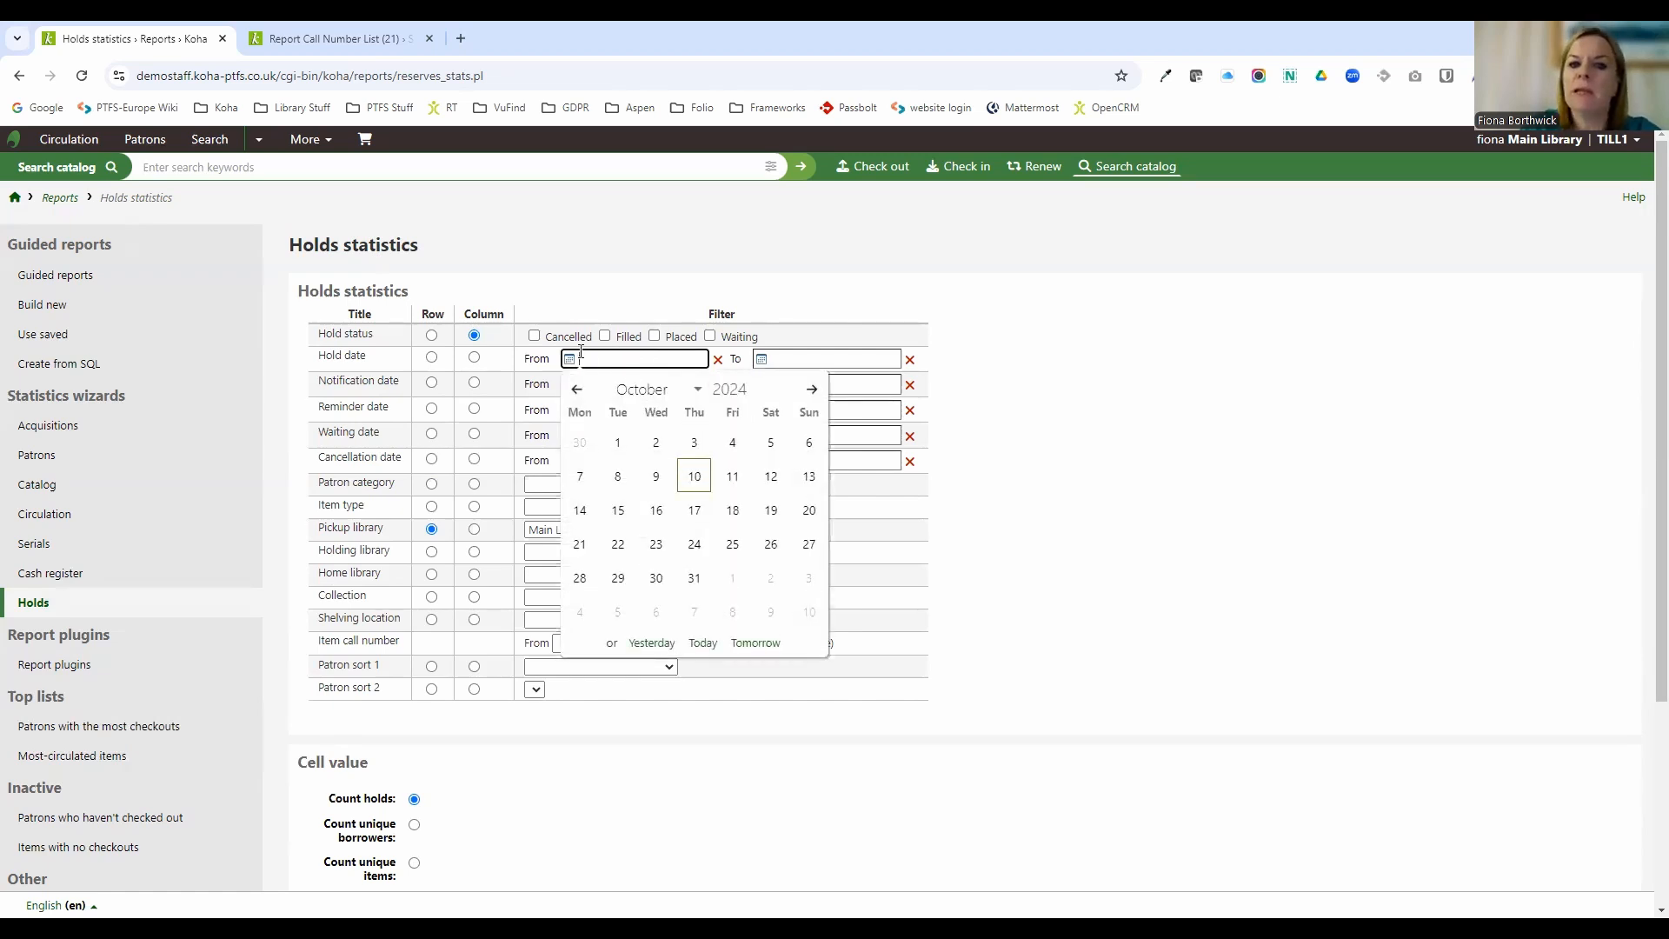
click(764, 395)
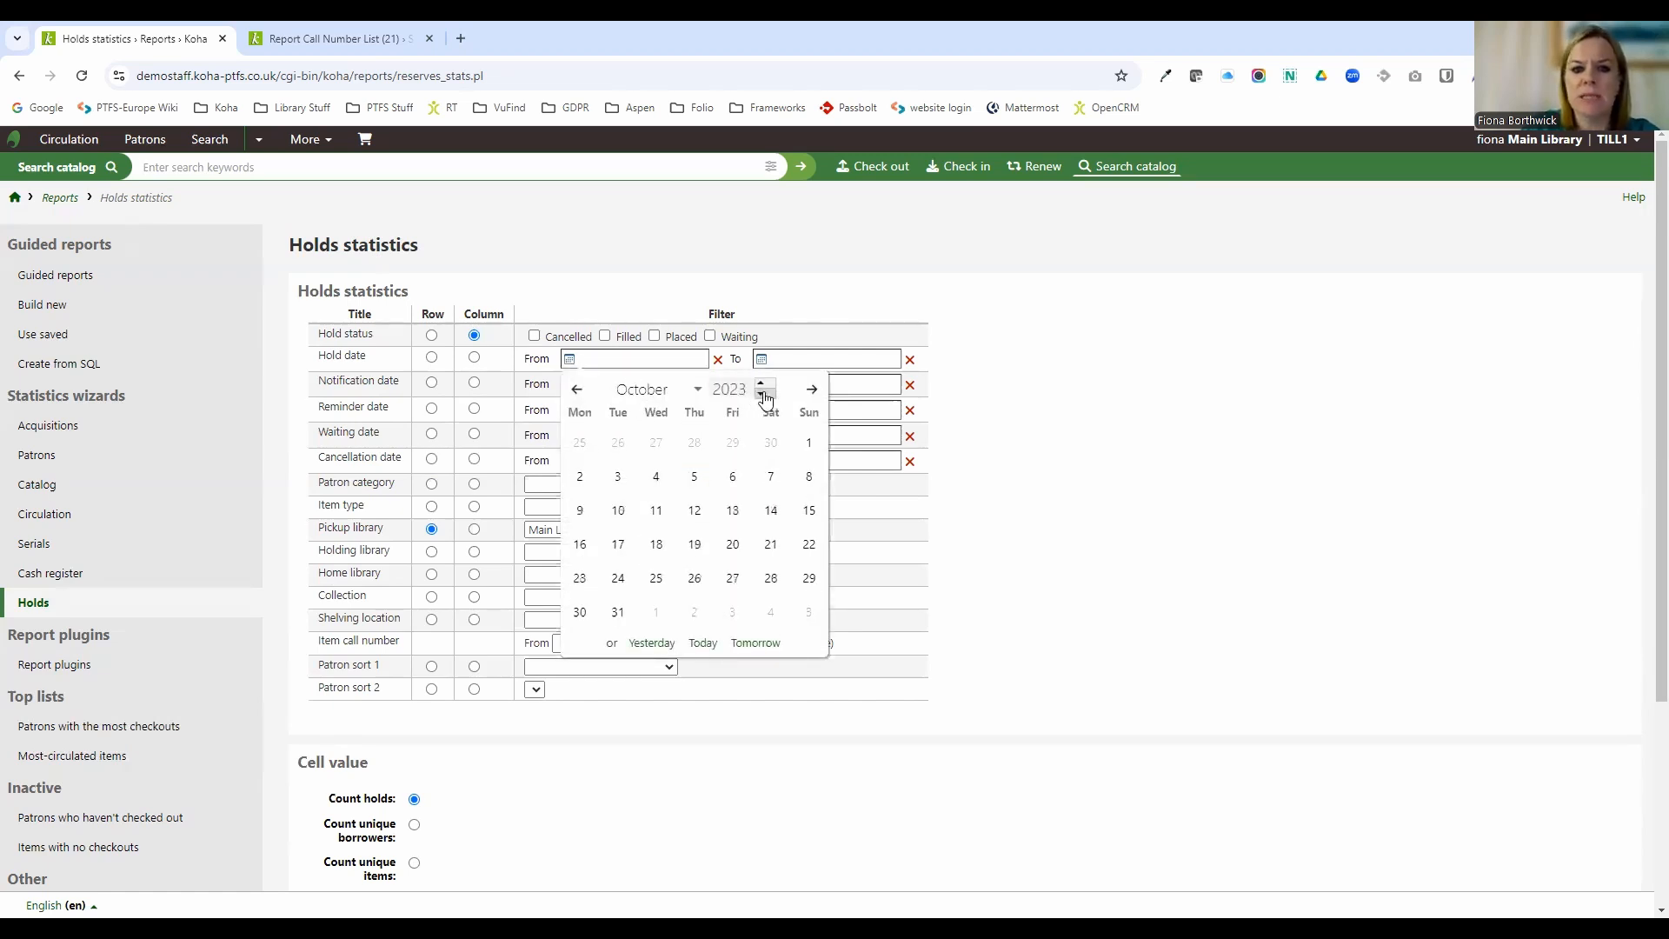
click(764, 395)
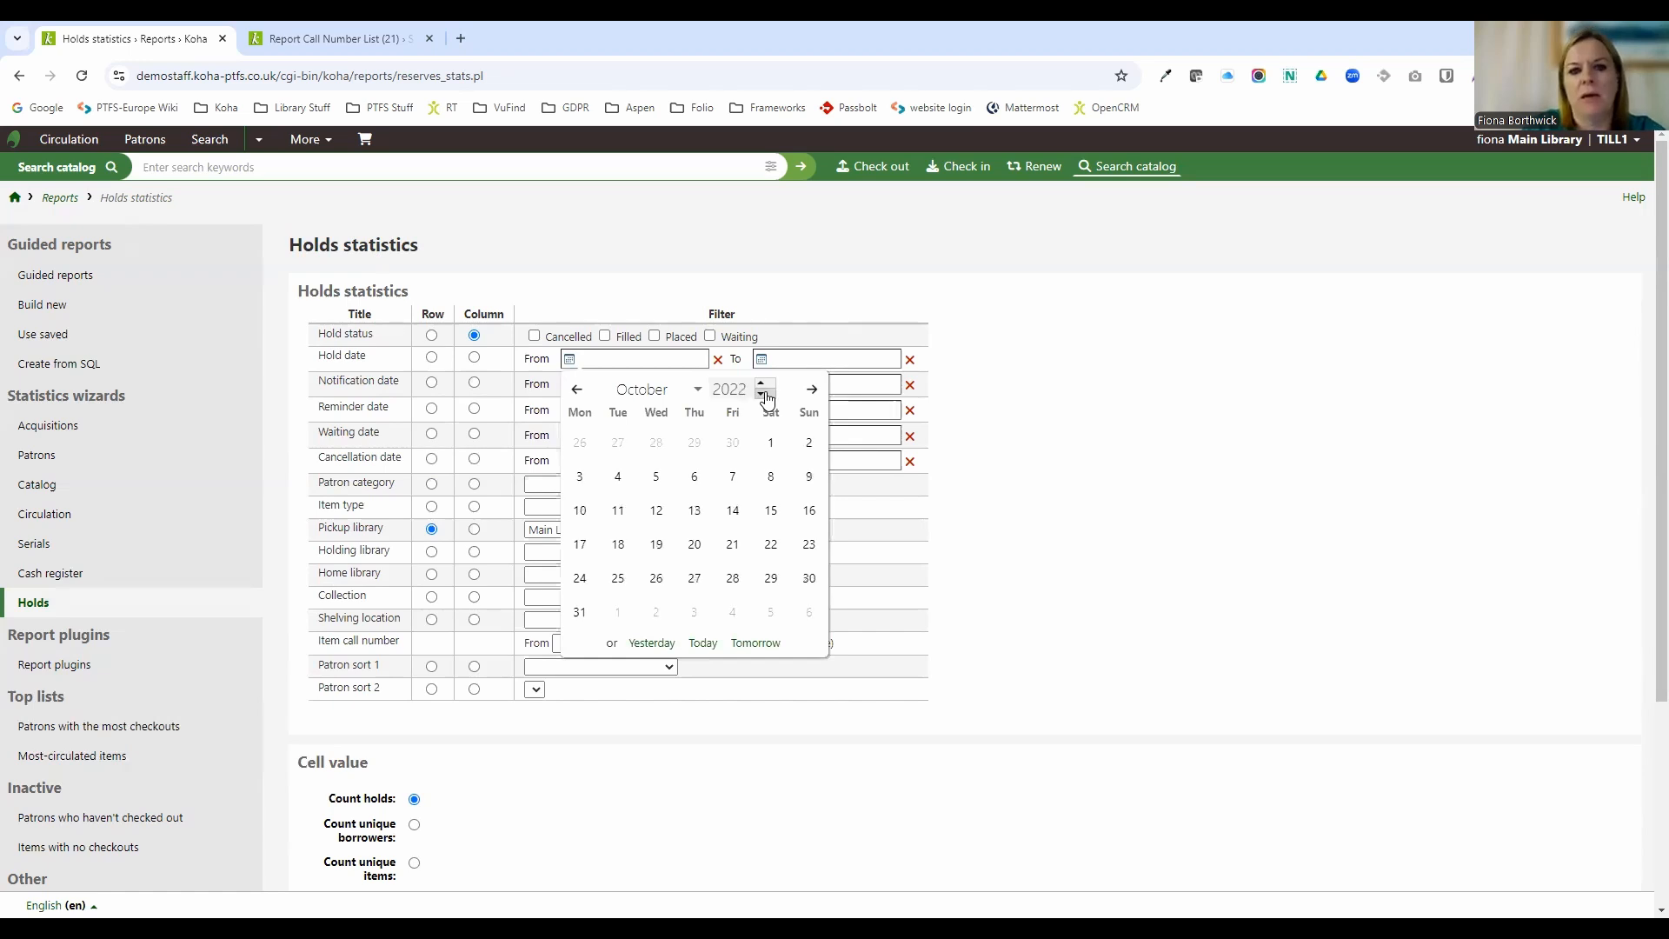
click(694, 476)
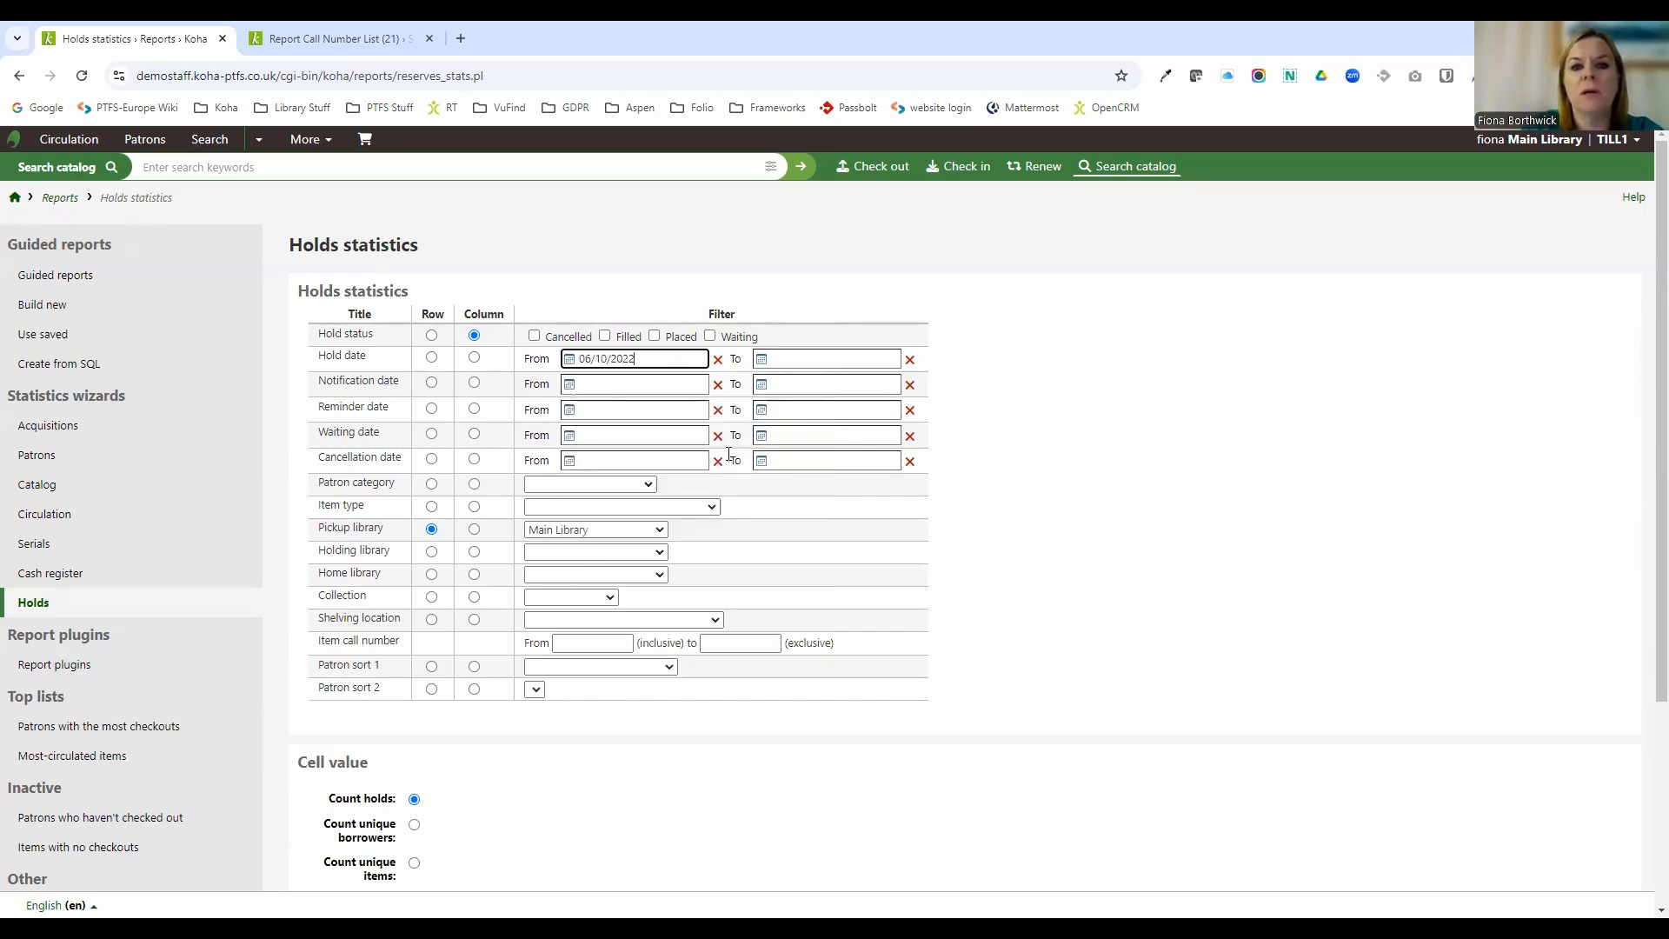
click(807, 363)
click(869, 474)
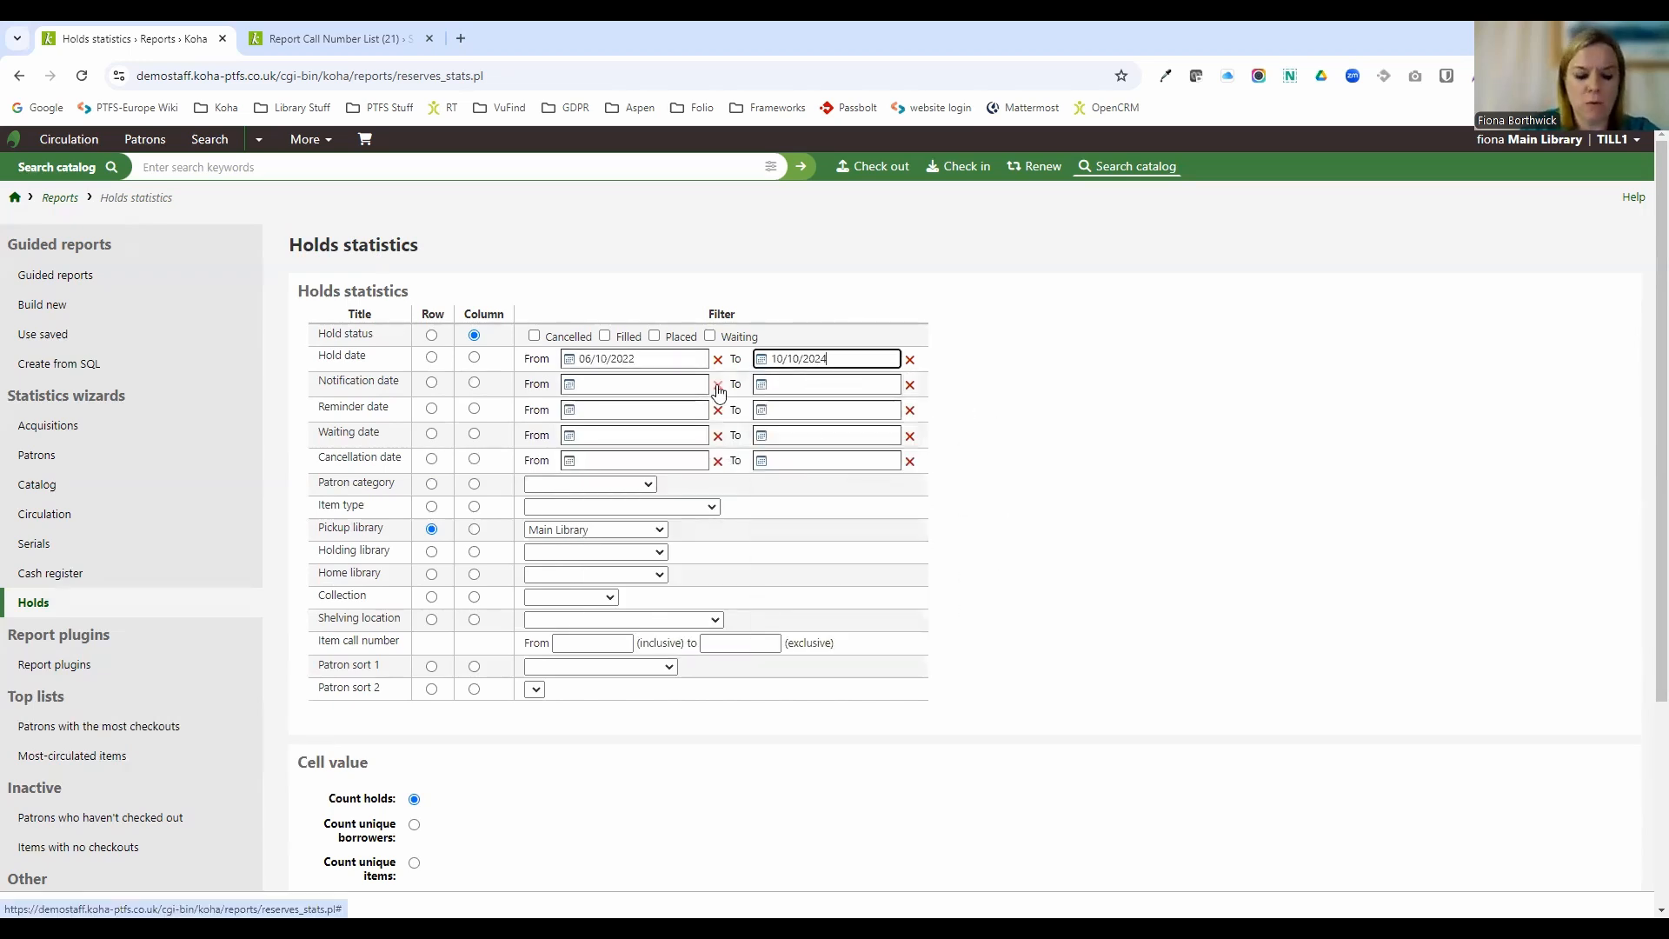
Restrict the hold status filter to Placed only and submit the holds statistics report.
click(711, 337)
click(711, 338)
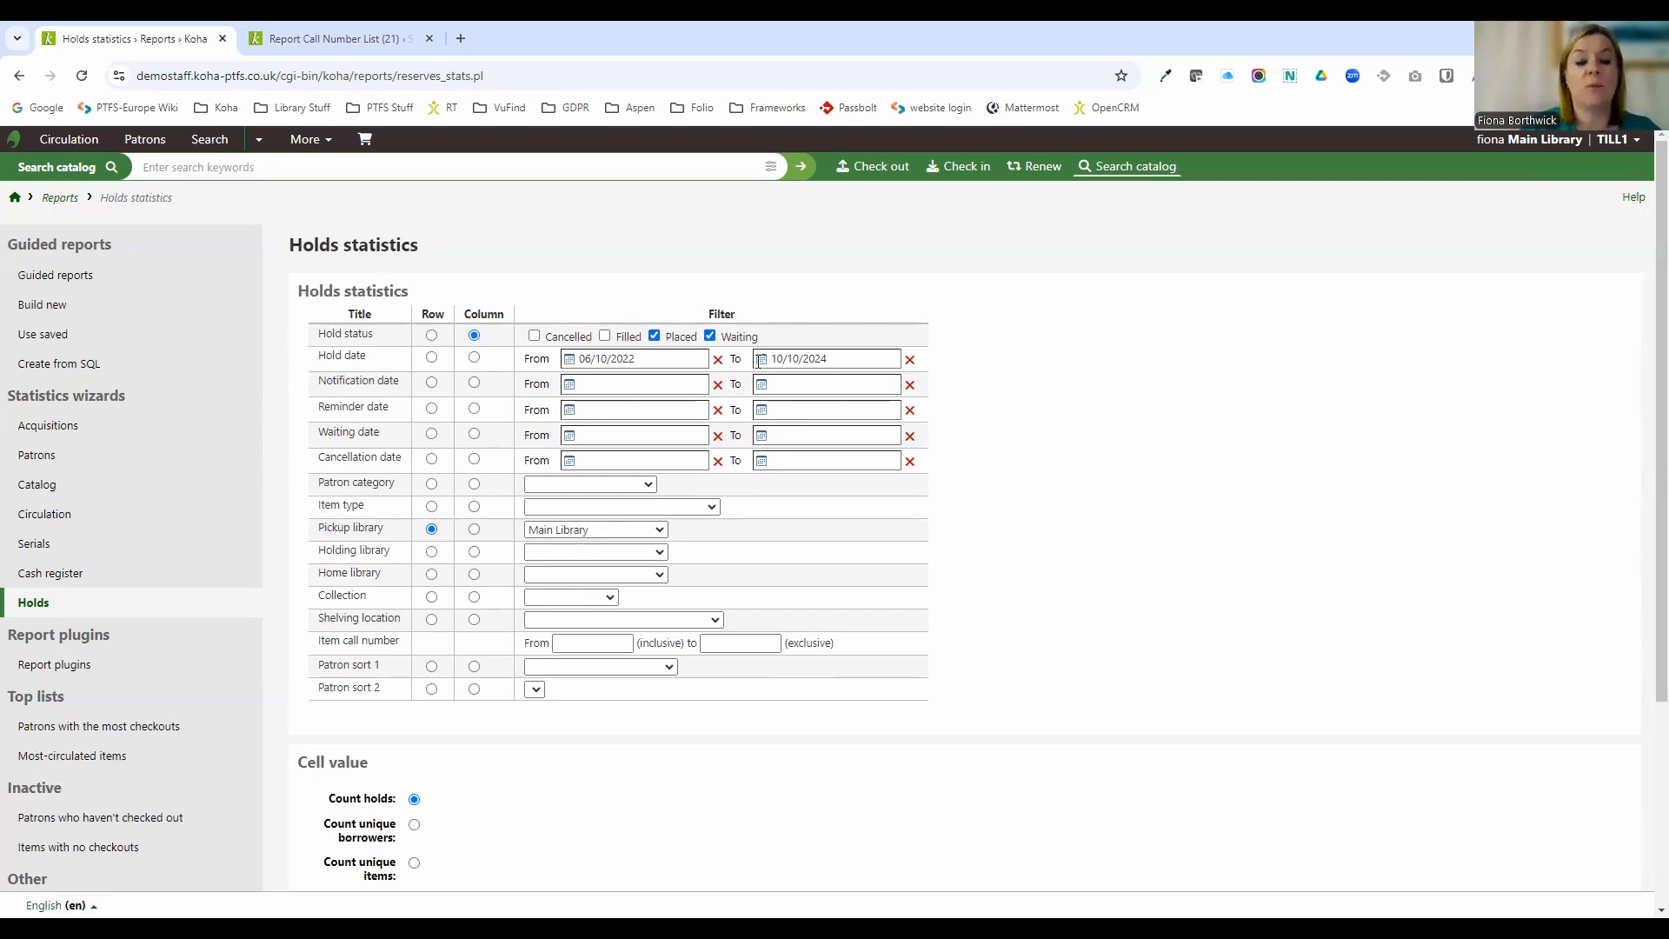
click(710, 336)
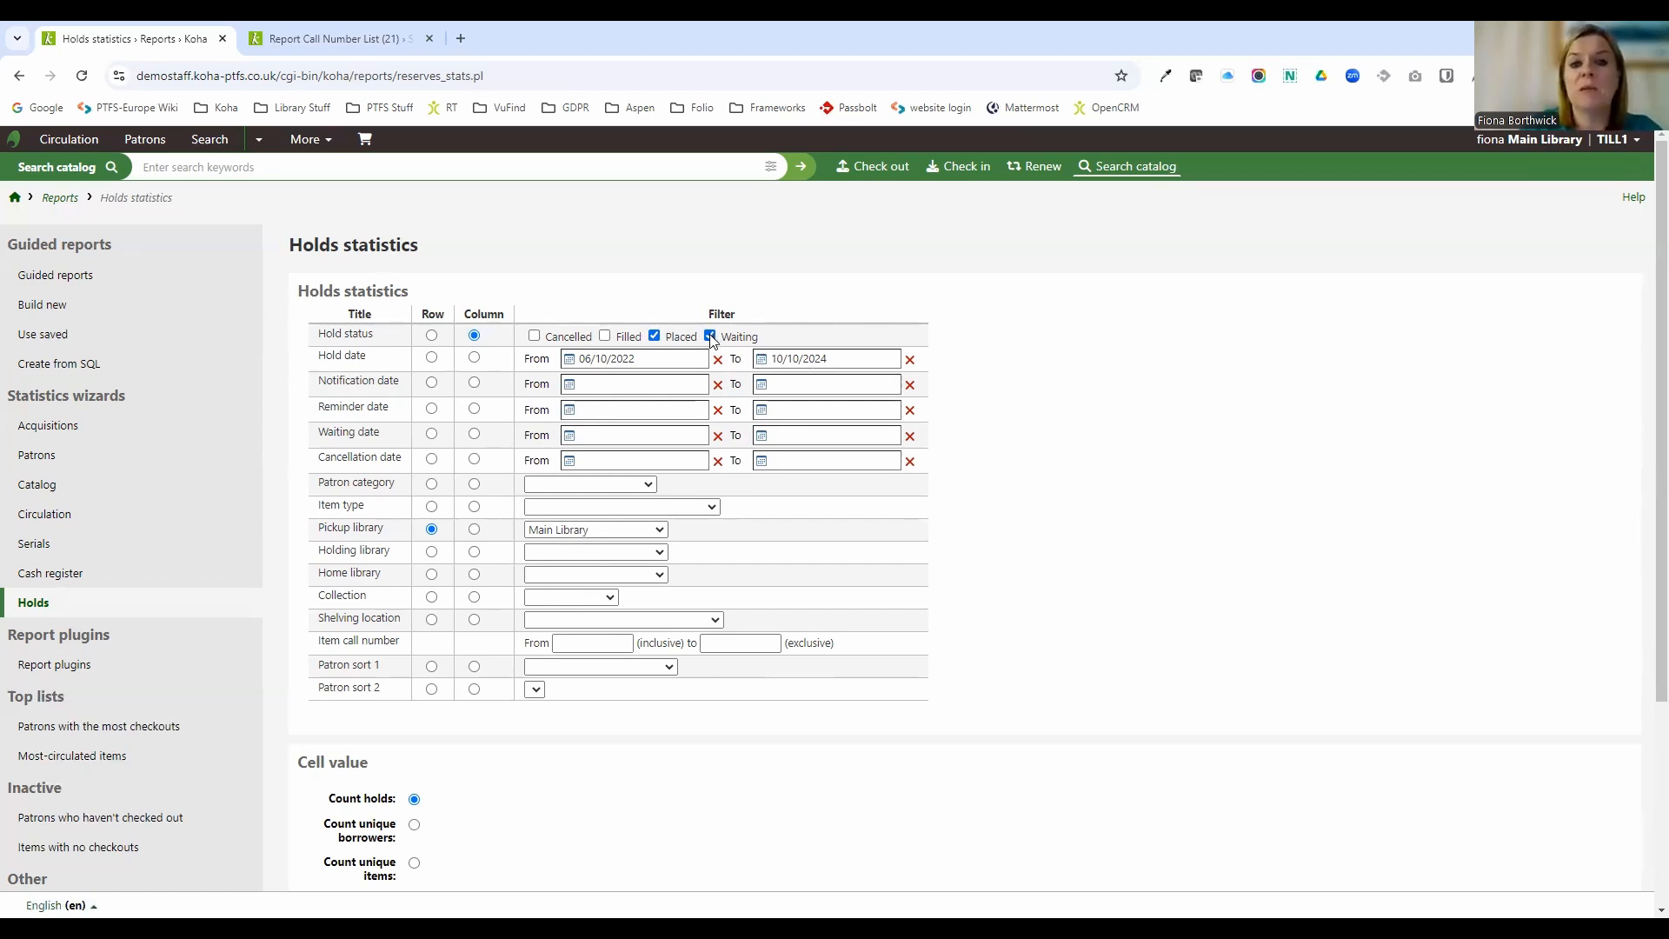
scroll(794, 540, down, 3)
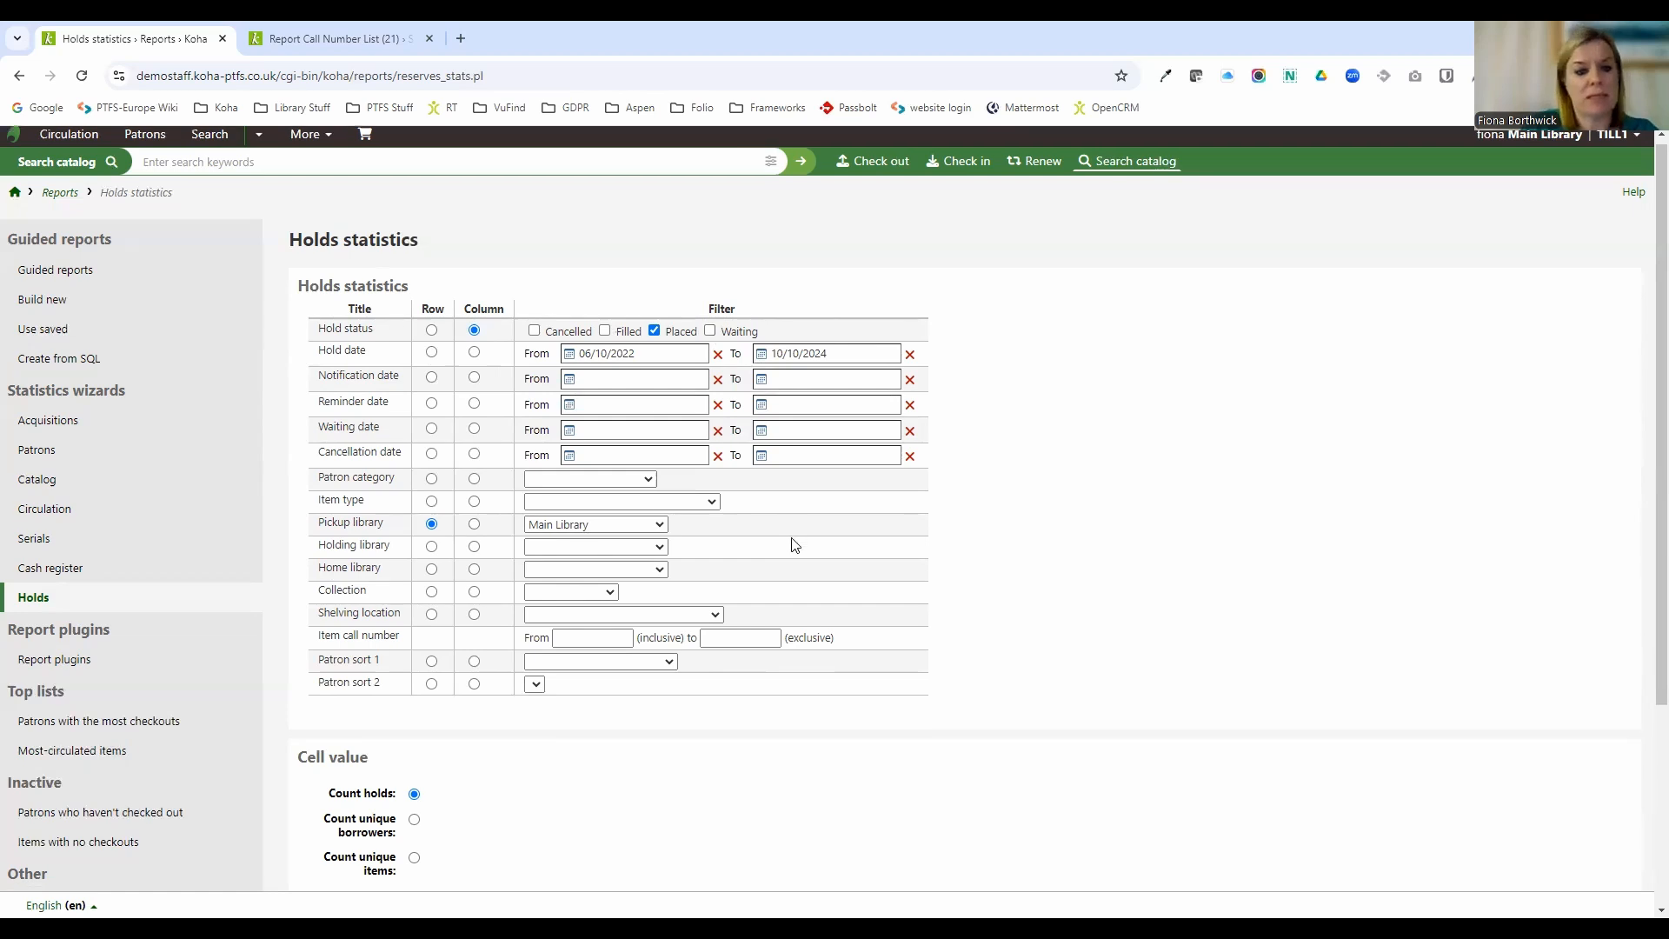
click(342, 841)
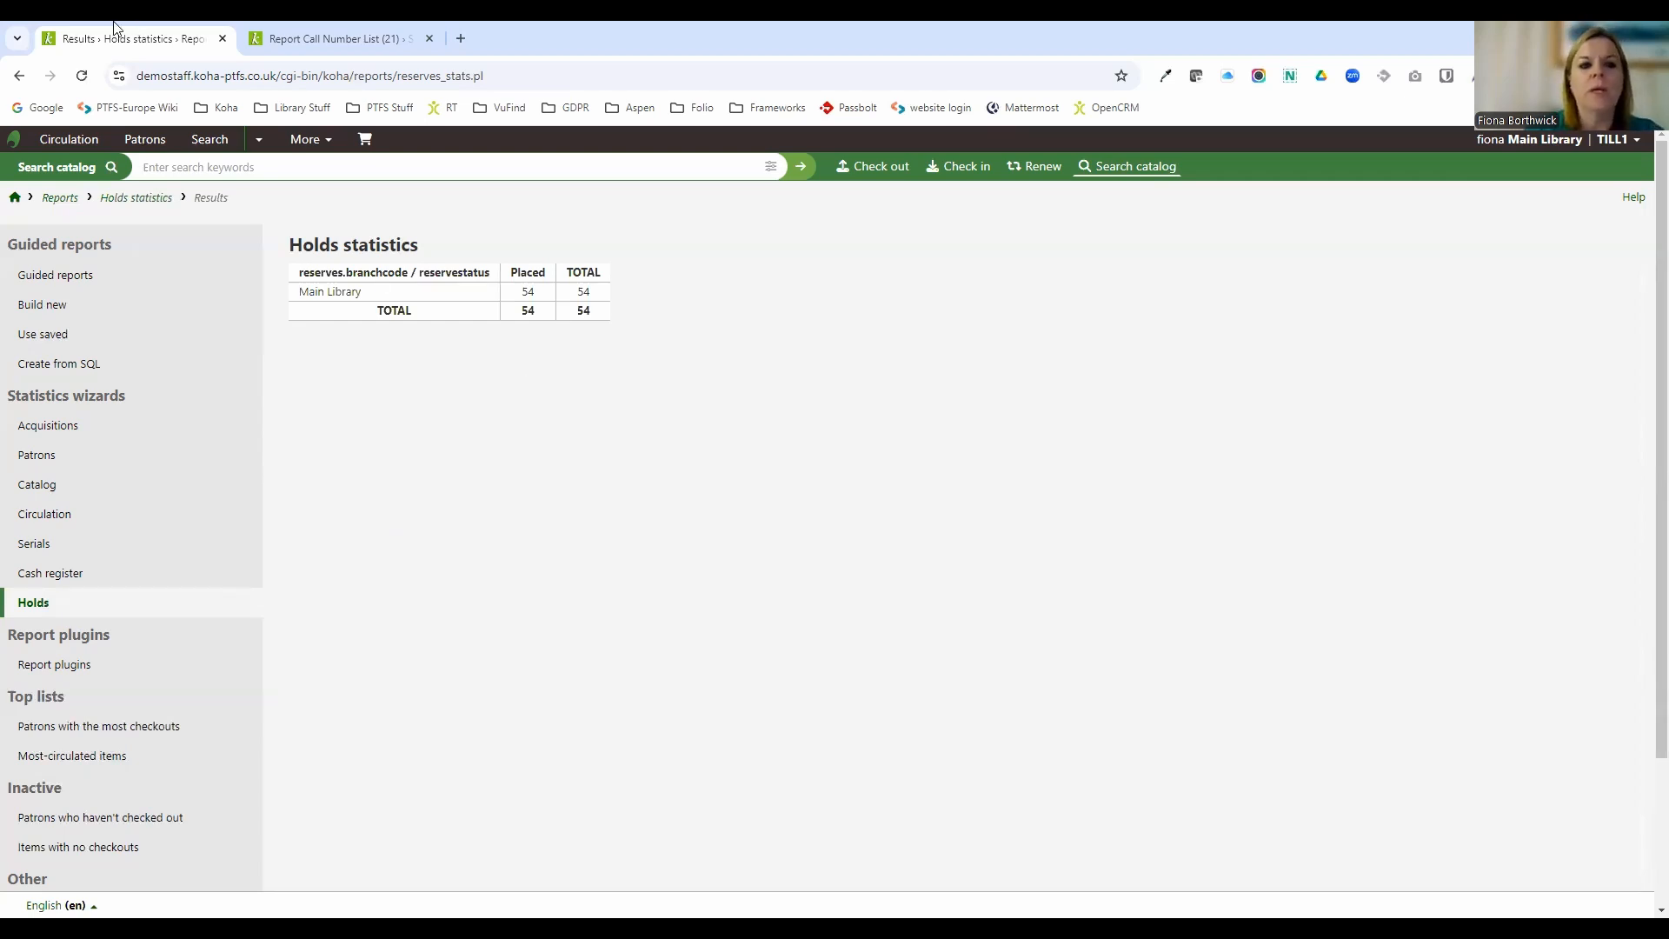
Return to Reports, open the Patrons who haven't checked out report and choose the Student patron category.
click(60, 197)
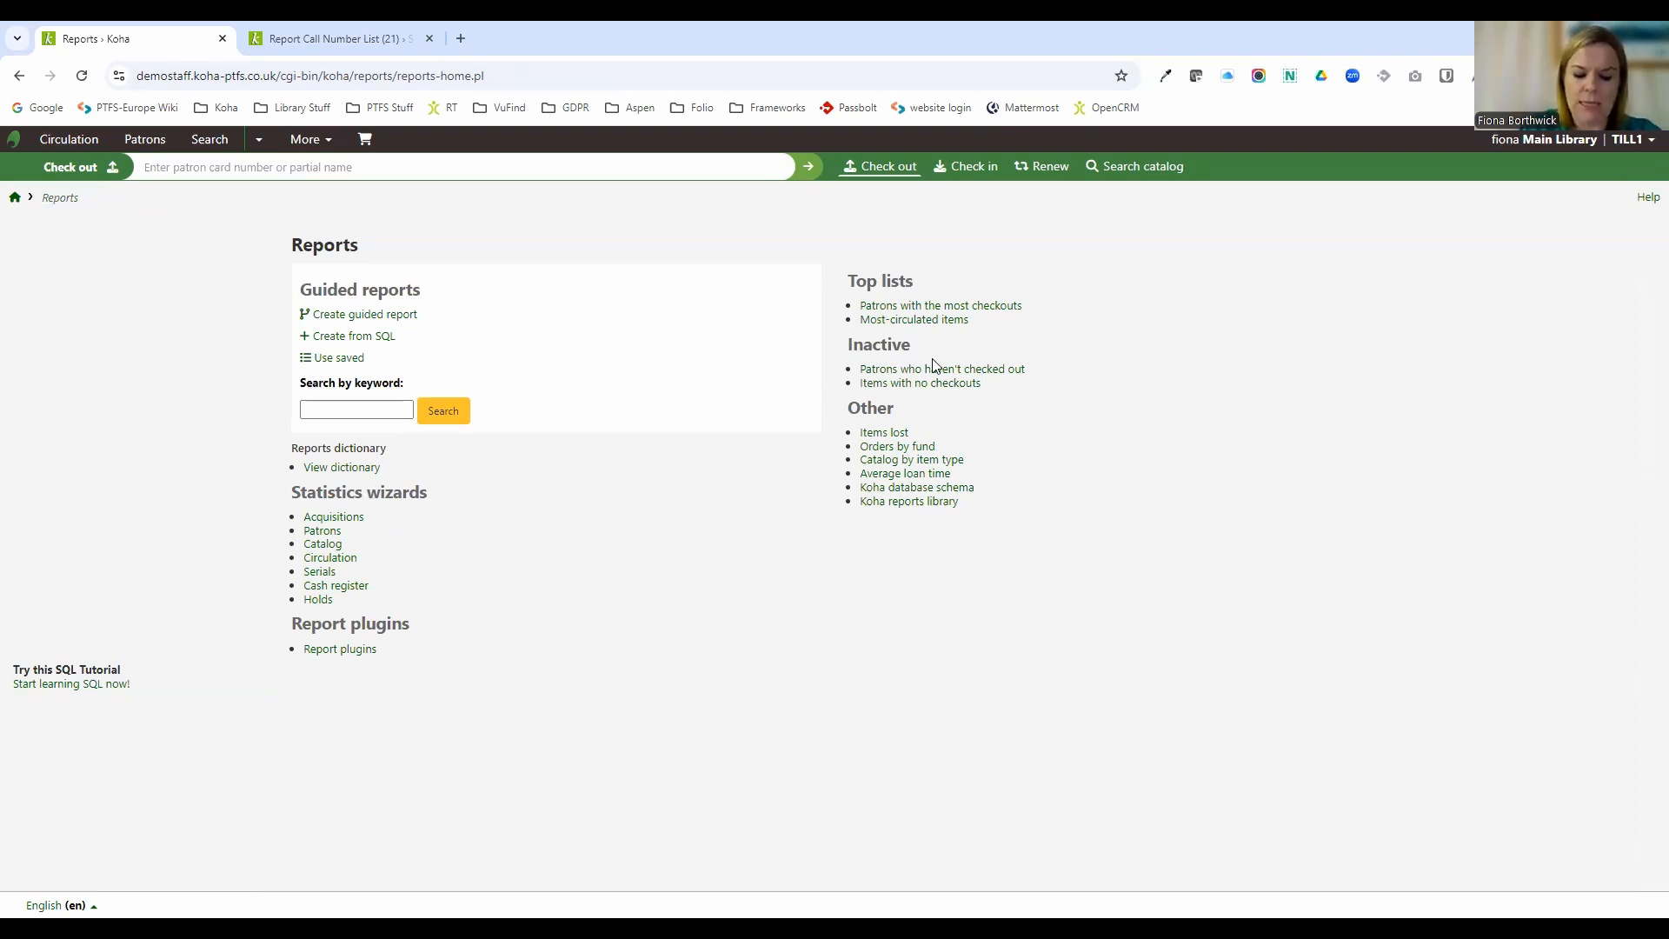
click(965, 372)
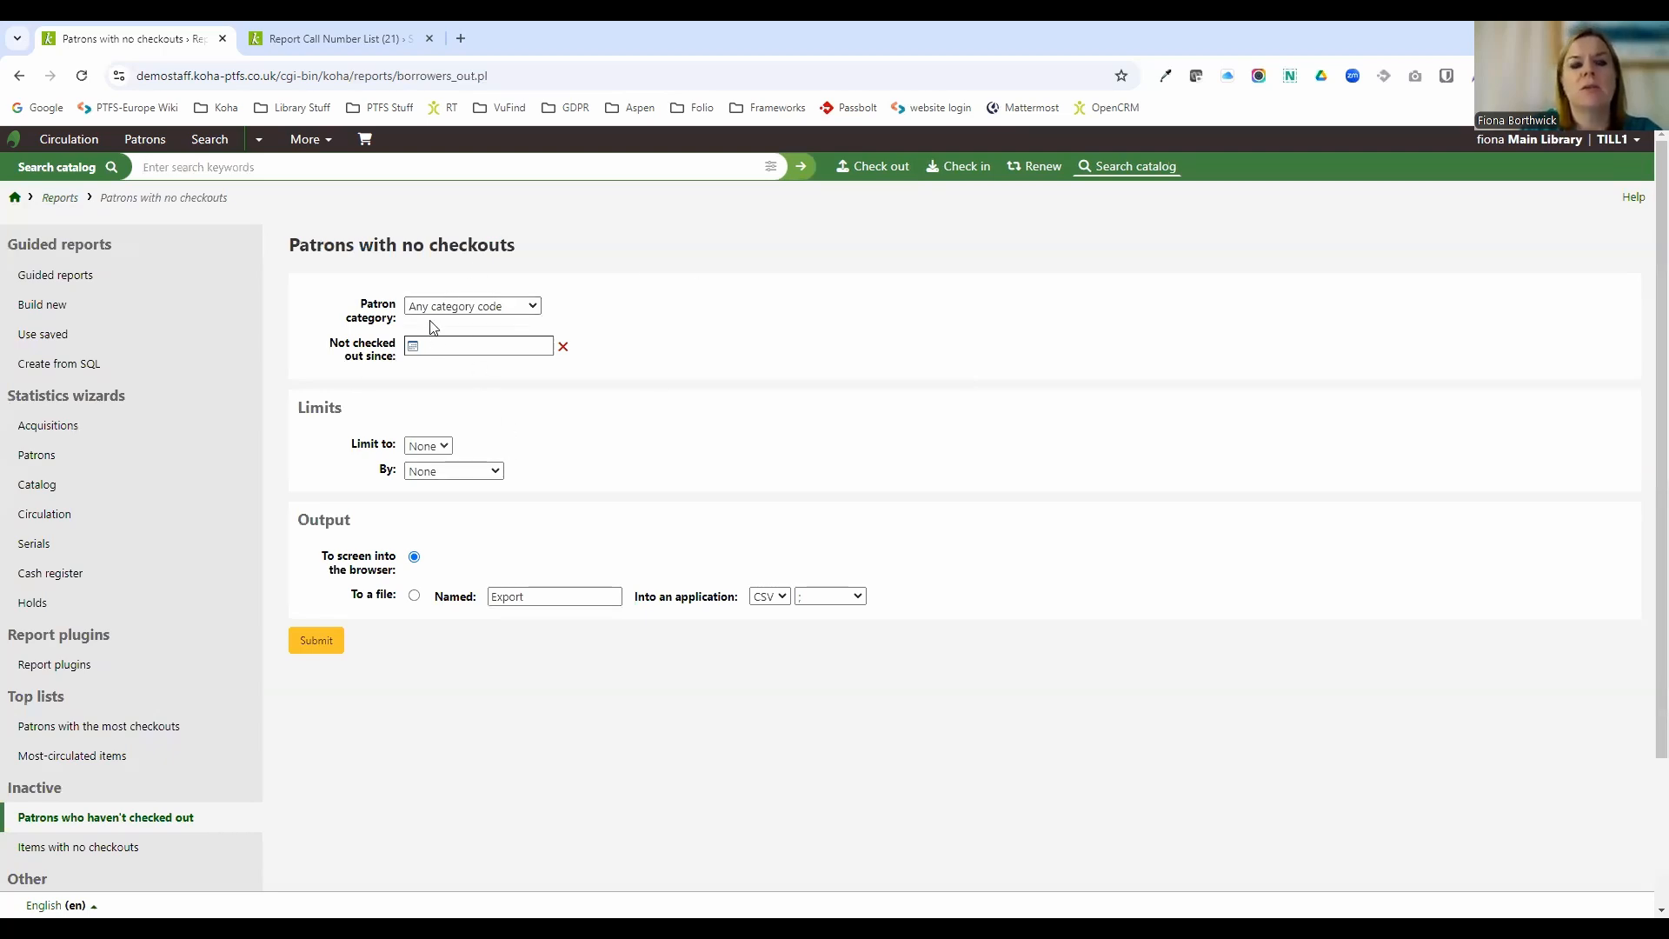
click(450, 308)
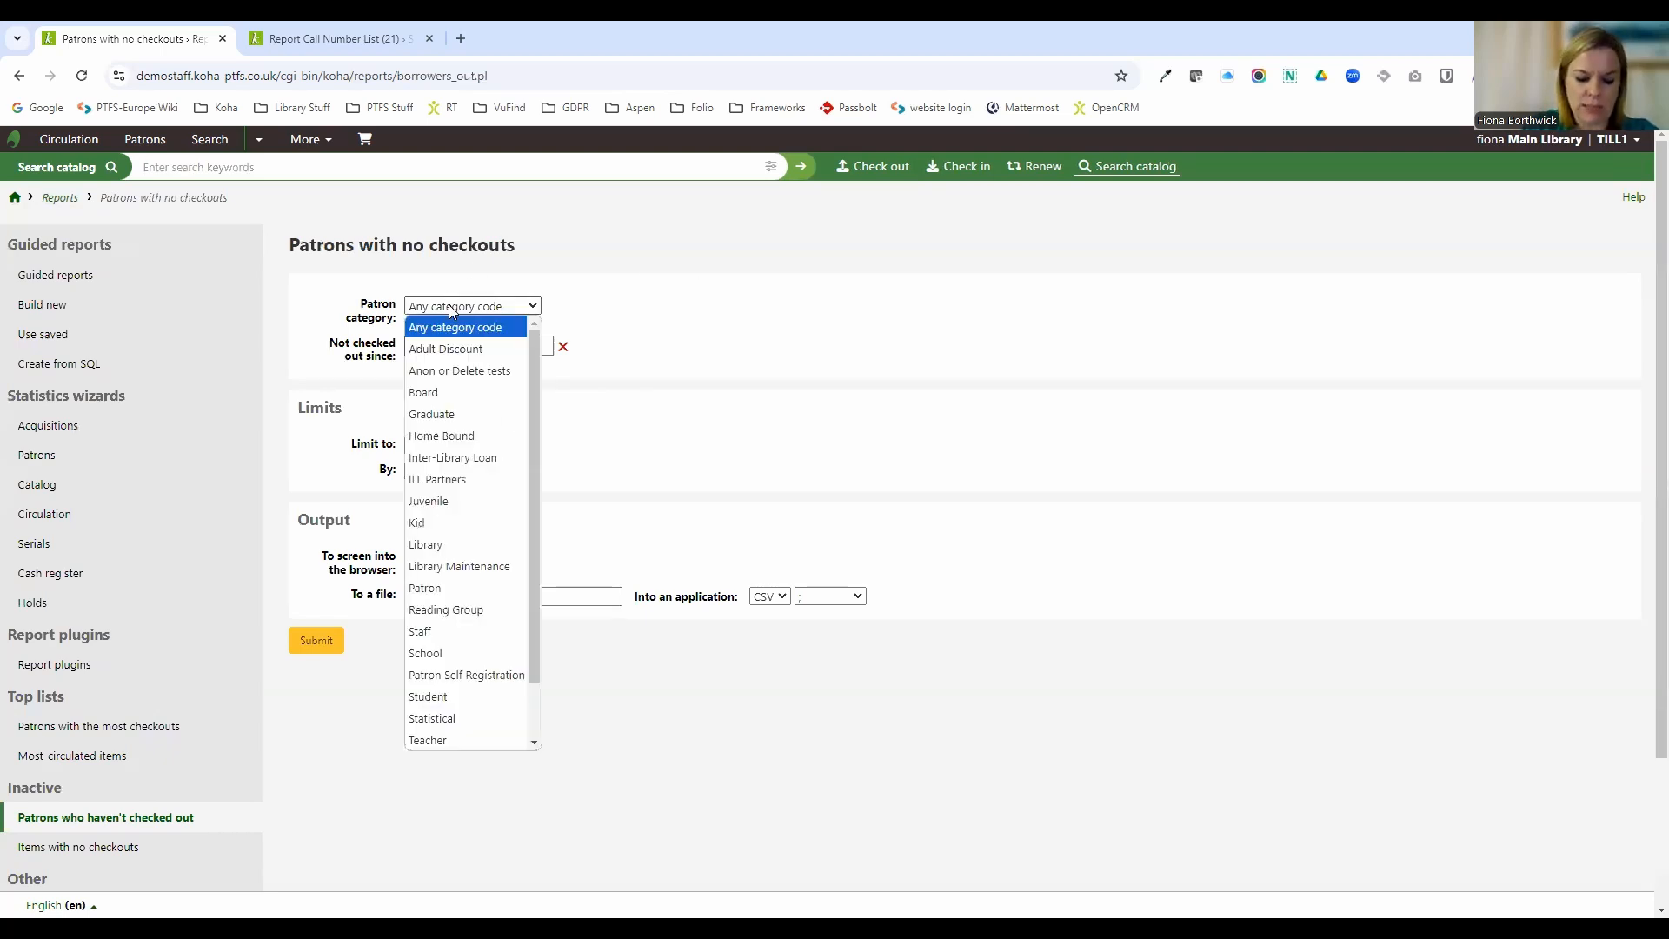
click(445, 698)
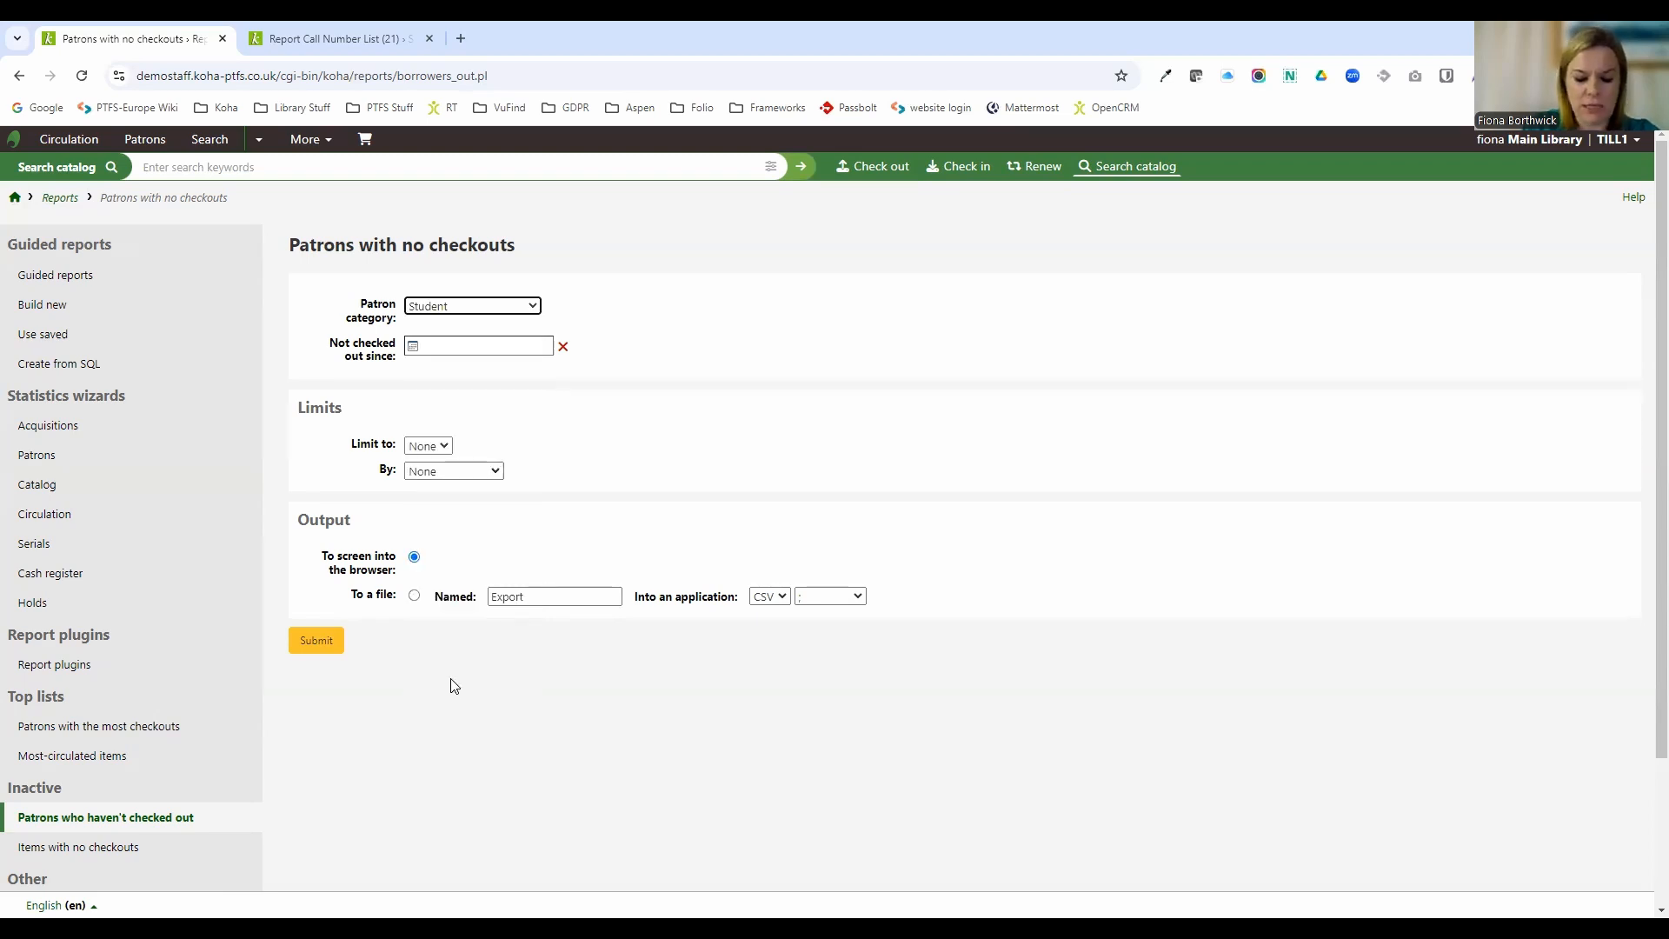
Set the not-checked-out-since date to 02/10/2023, submit the report and review its filter lines.
click(444, 346)
click(604, 380)
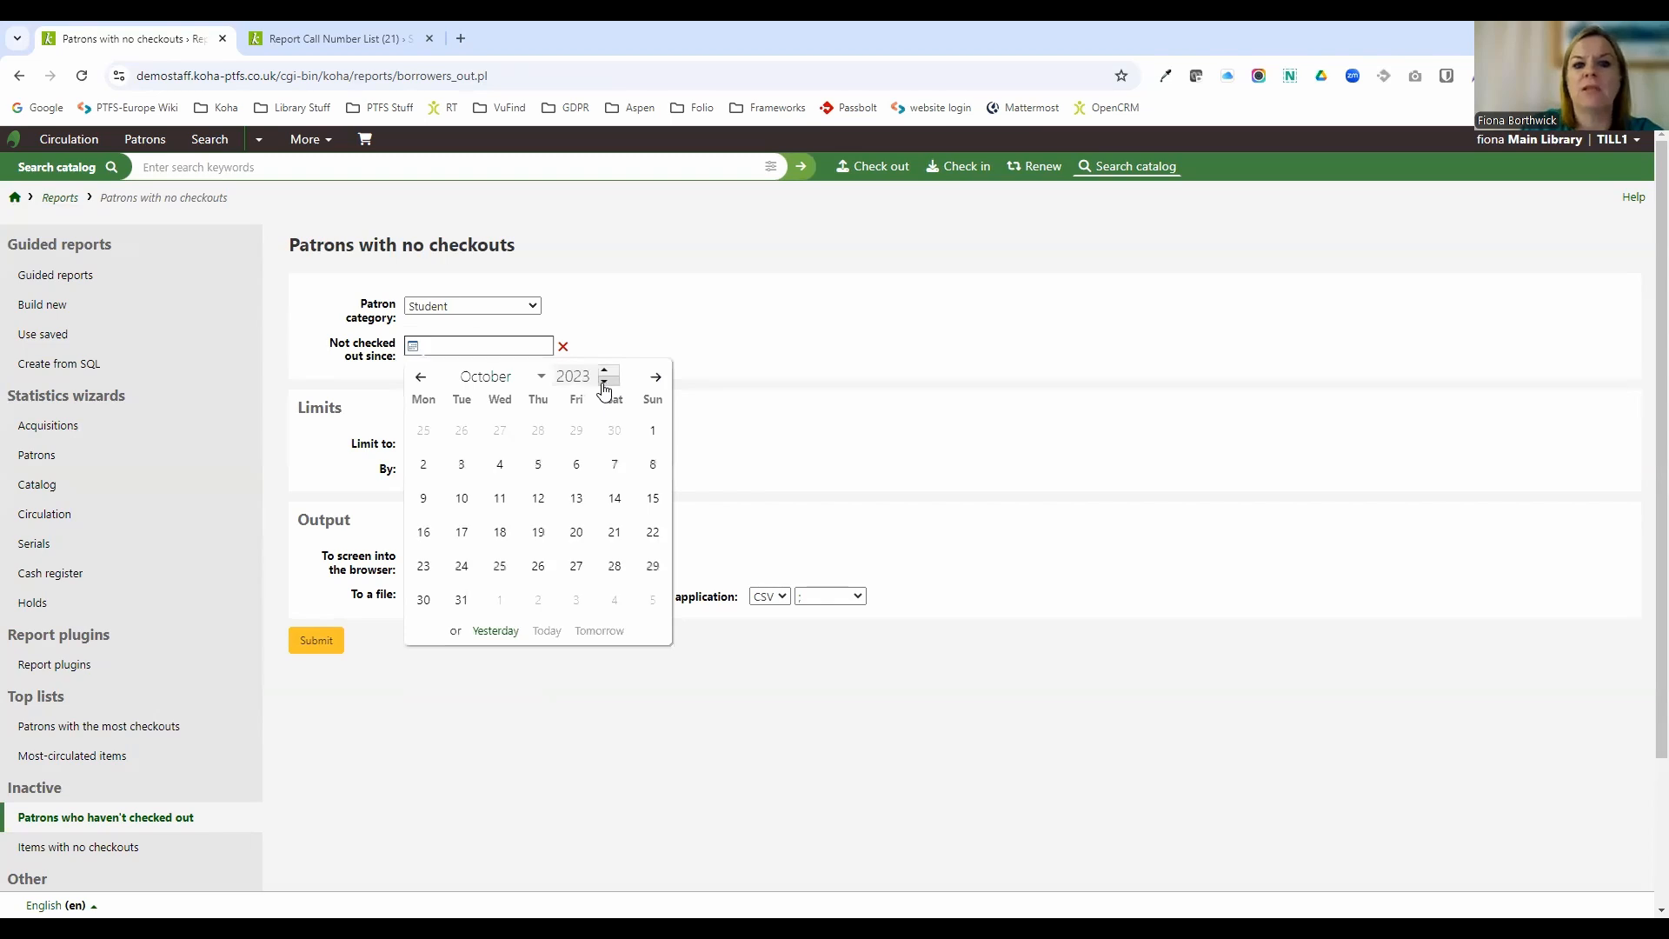
click(423, 469)
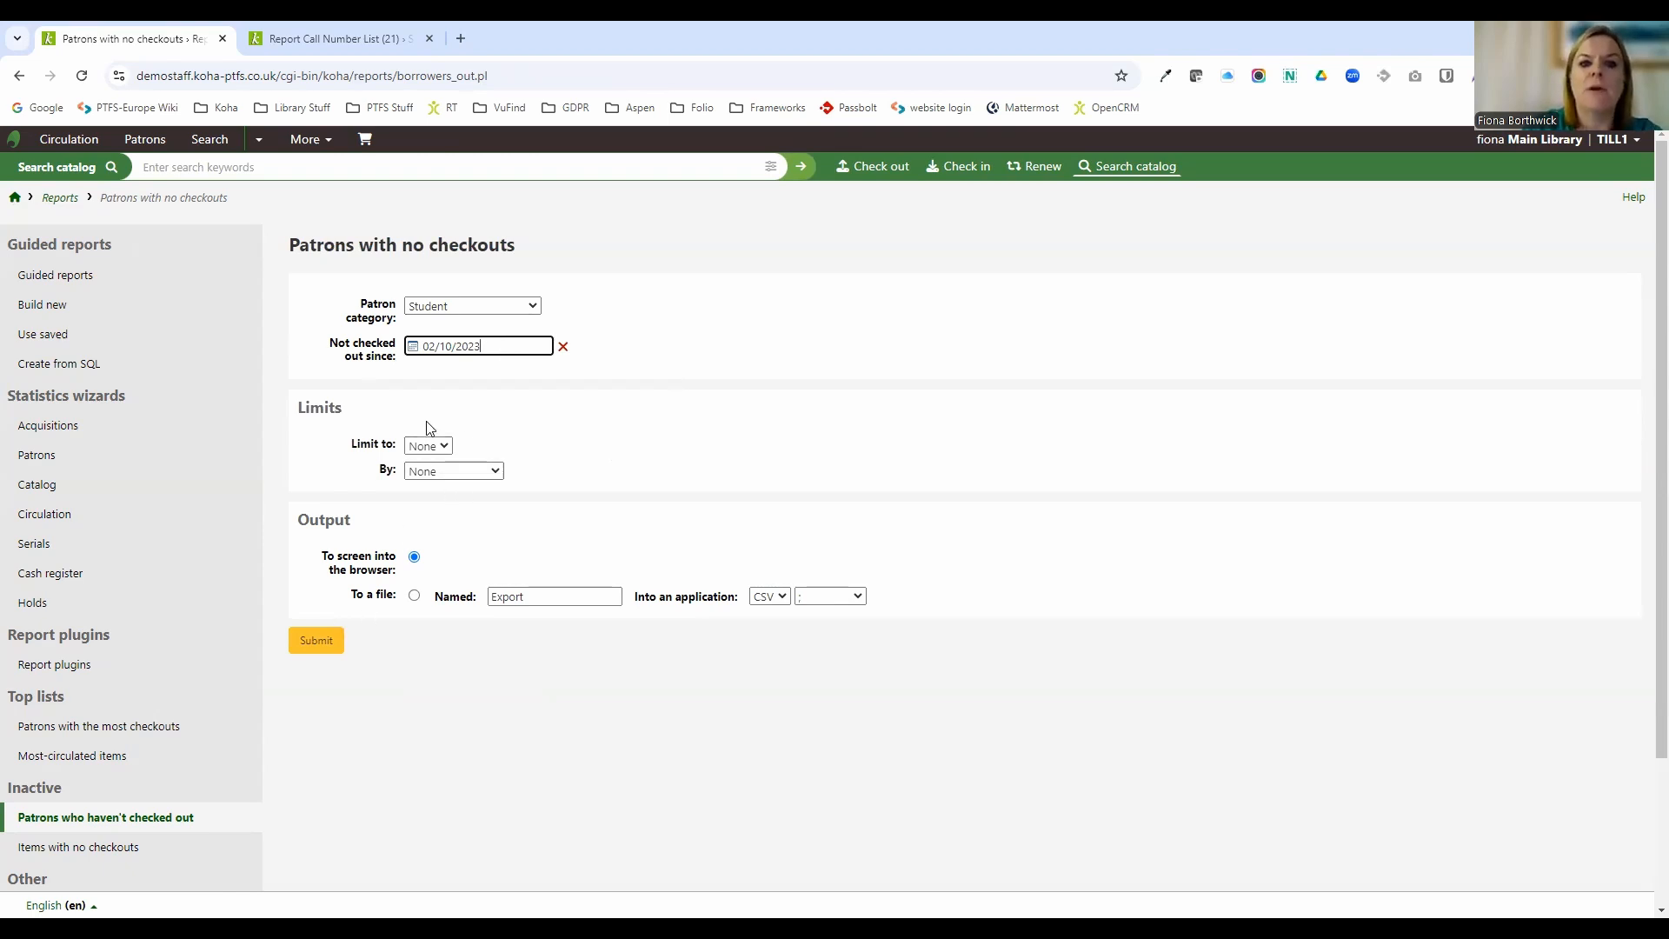
click(422, 446)
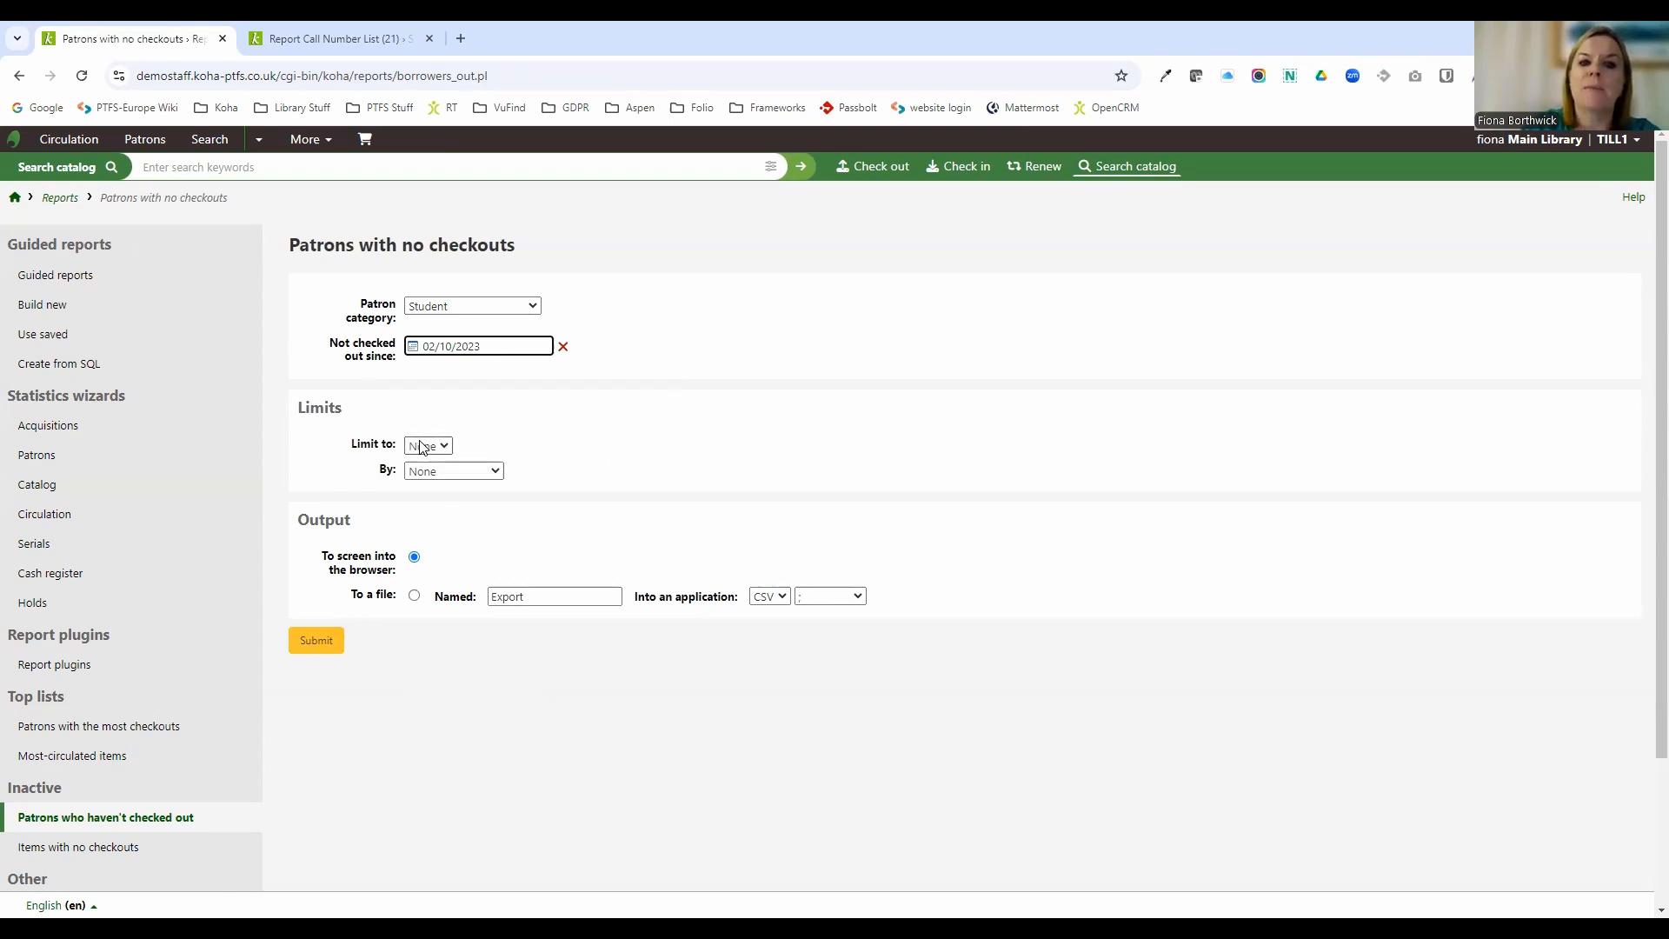
click(627, 494)
click(458, 470)
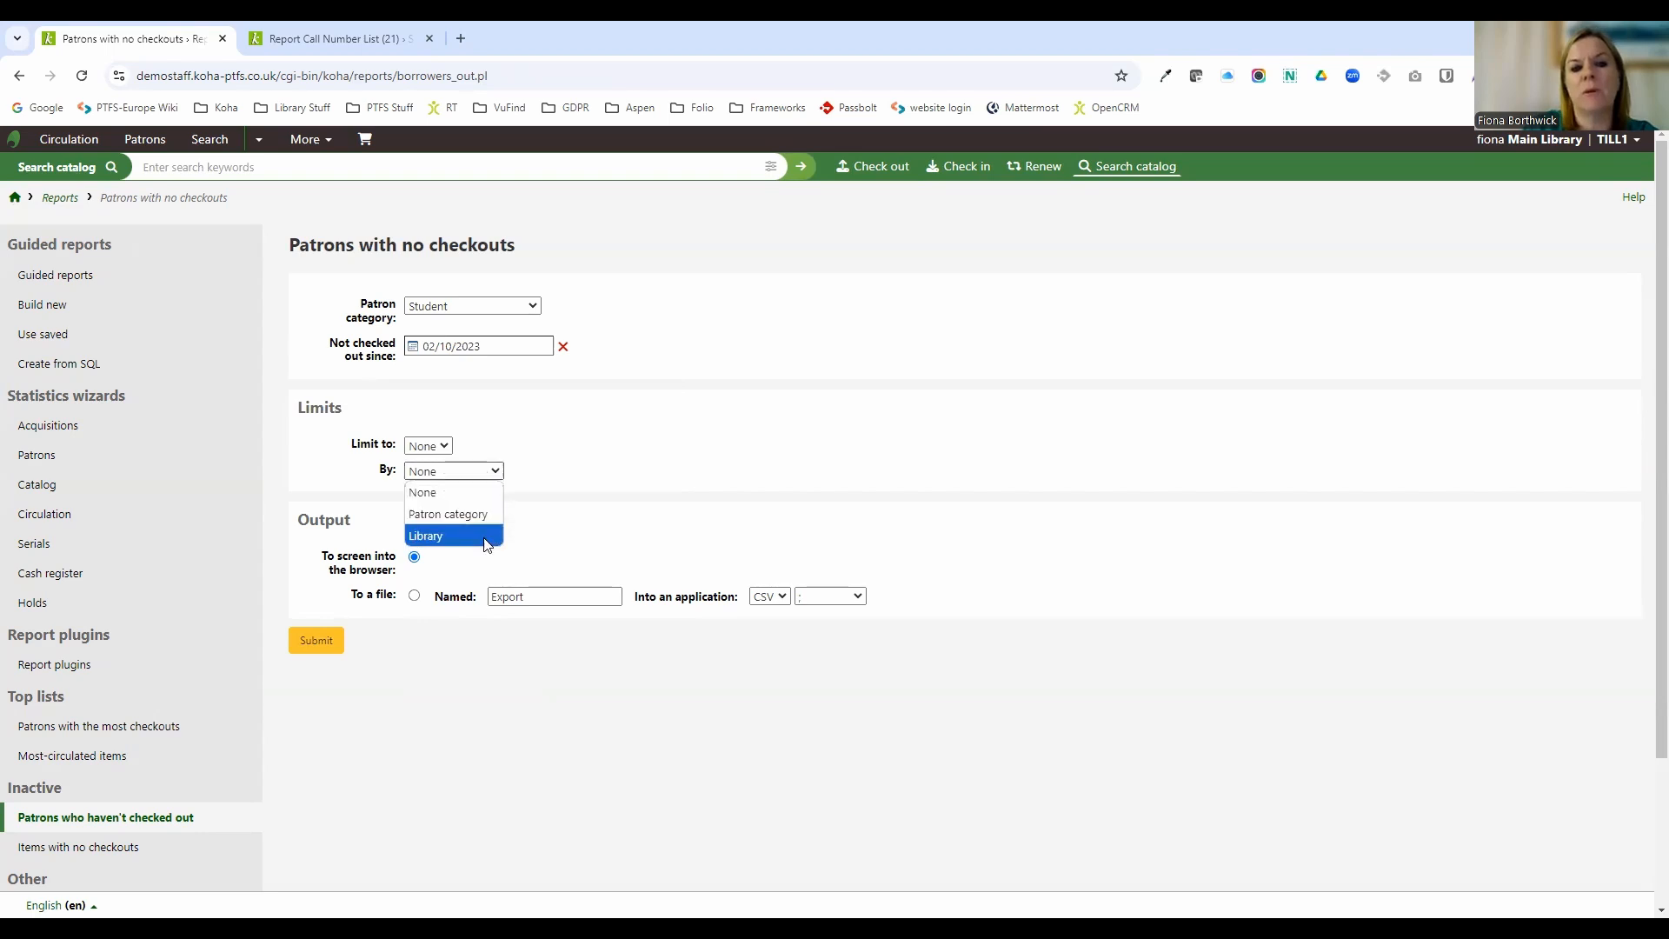
click(567, 518)
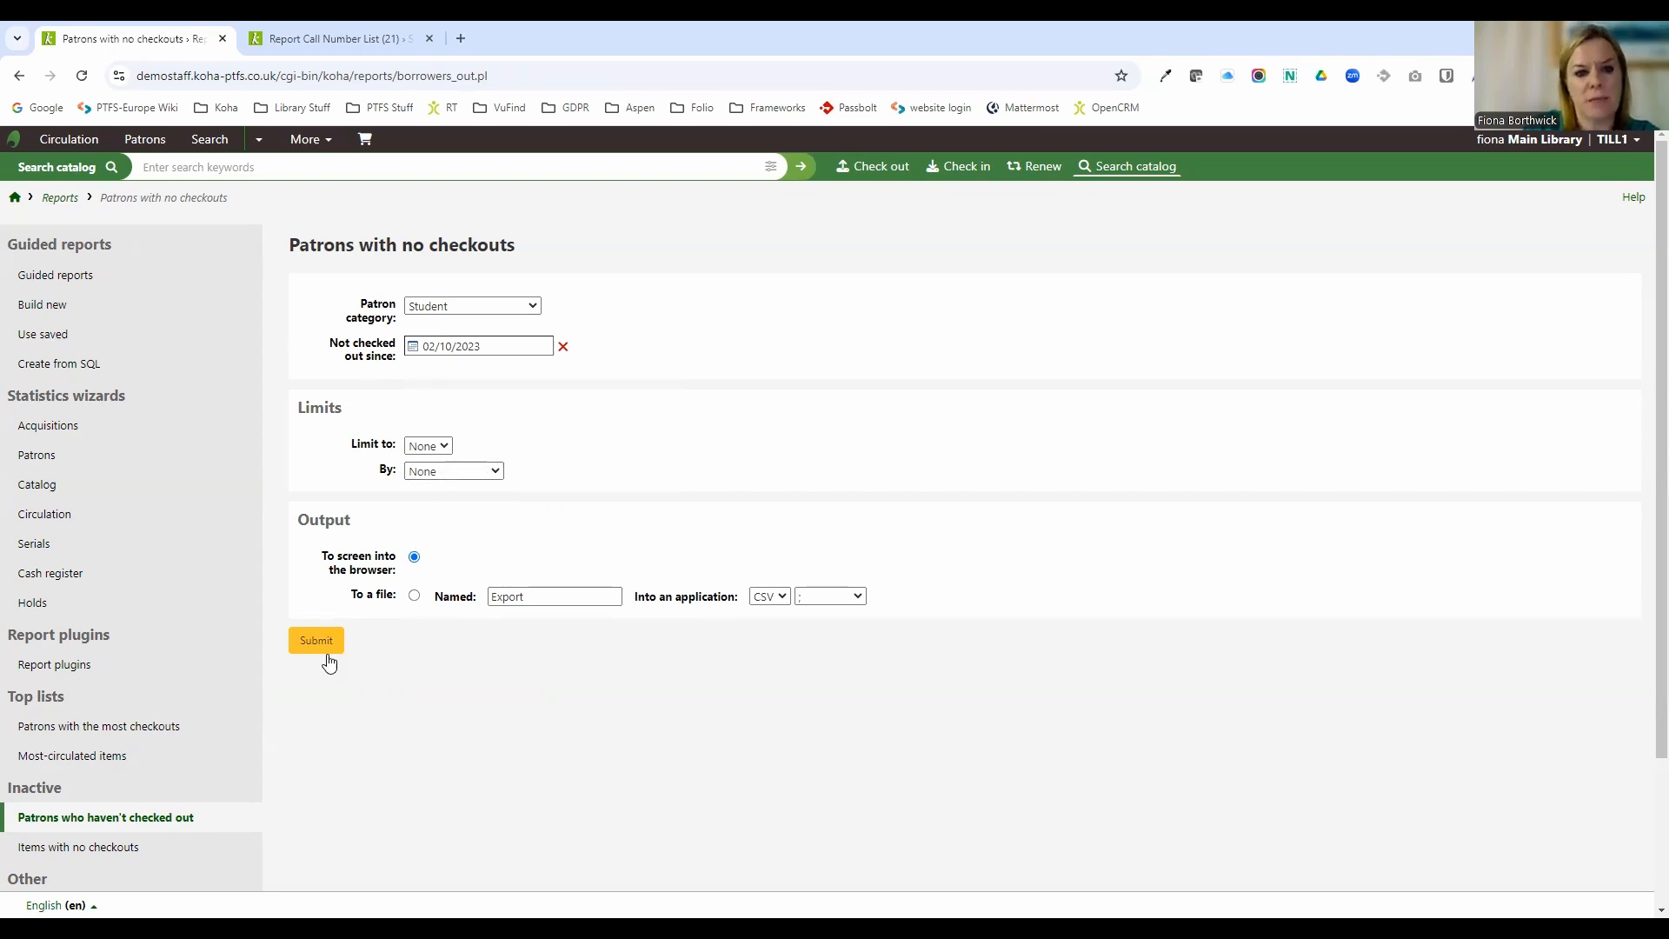
click(327, 650)
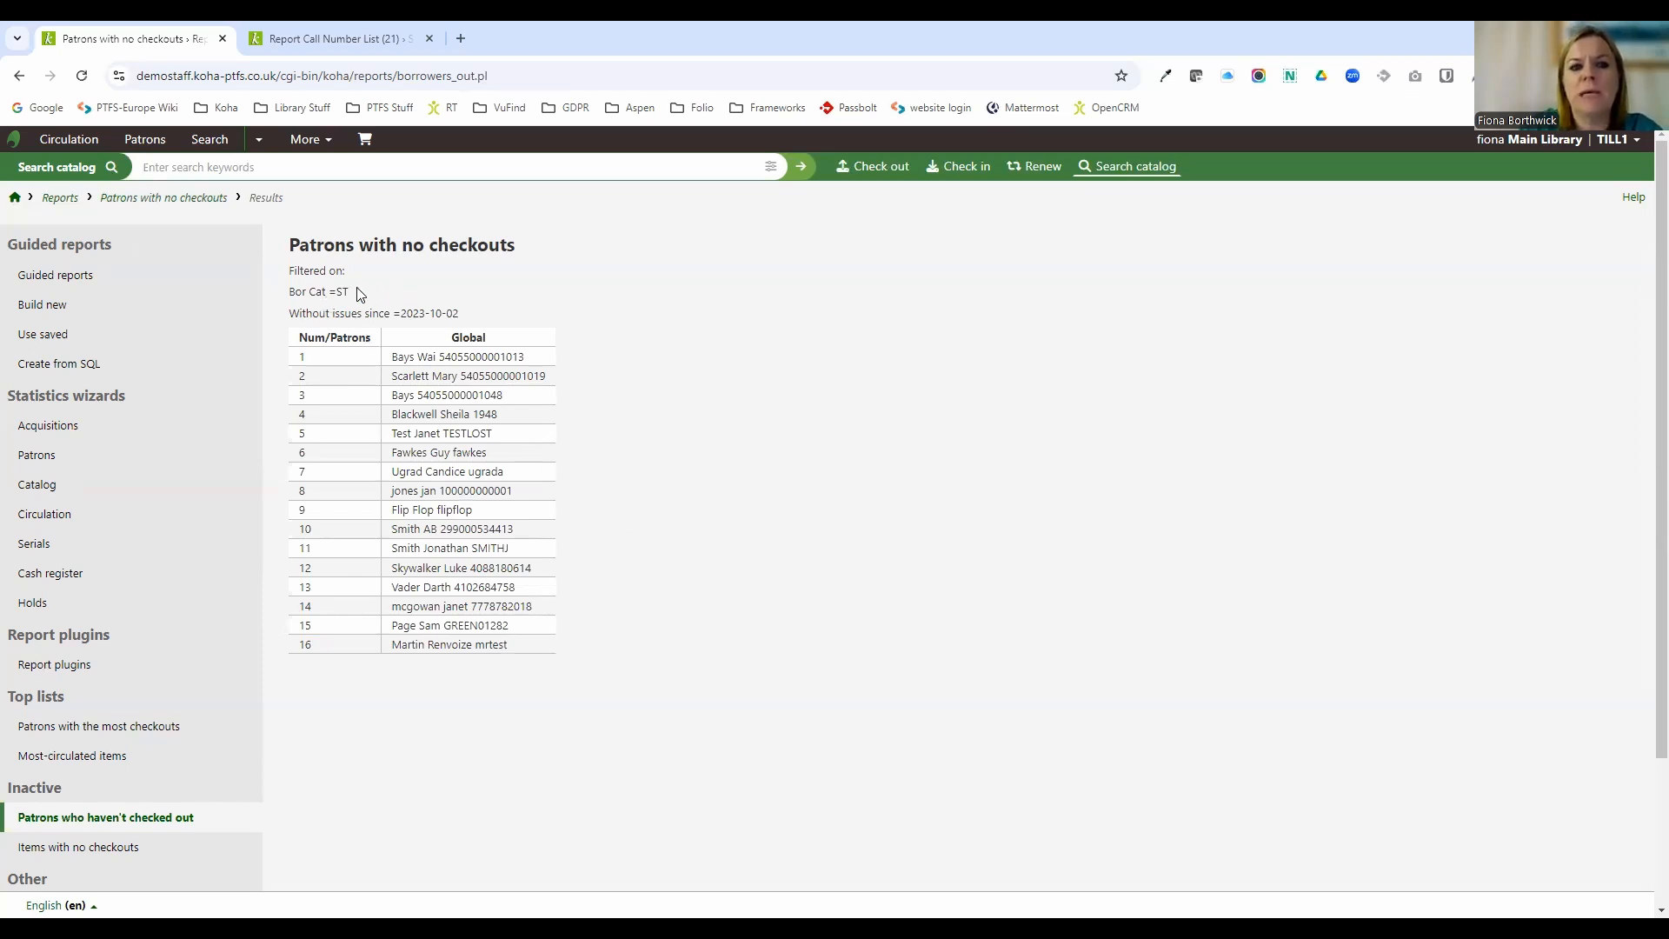
drag(358, 293, 336, 292)
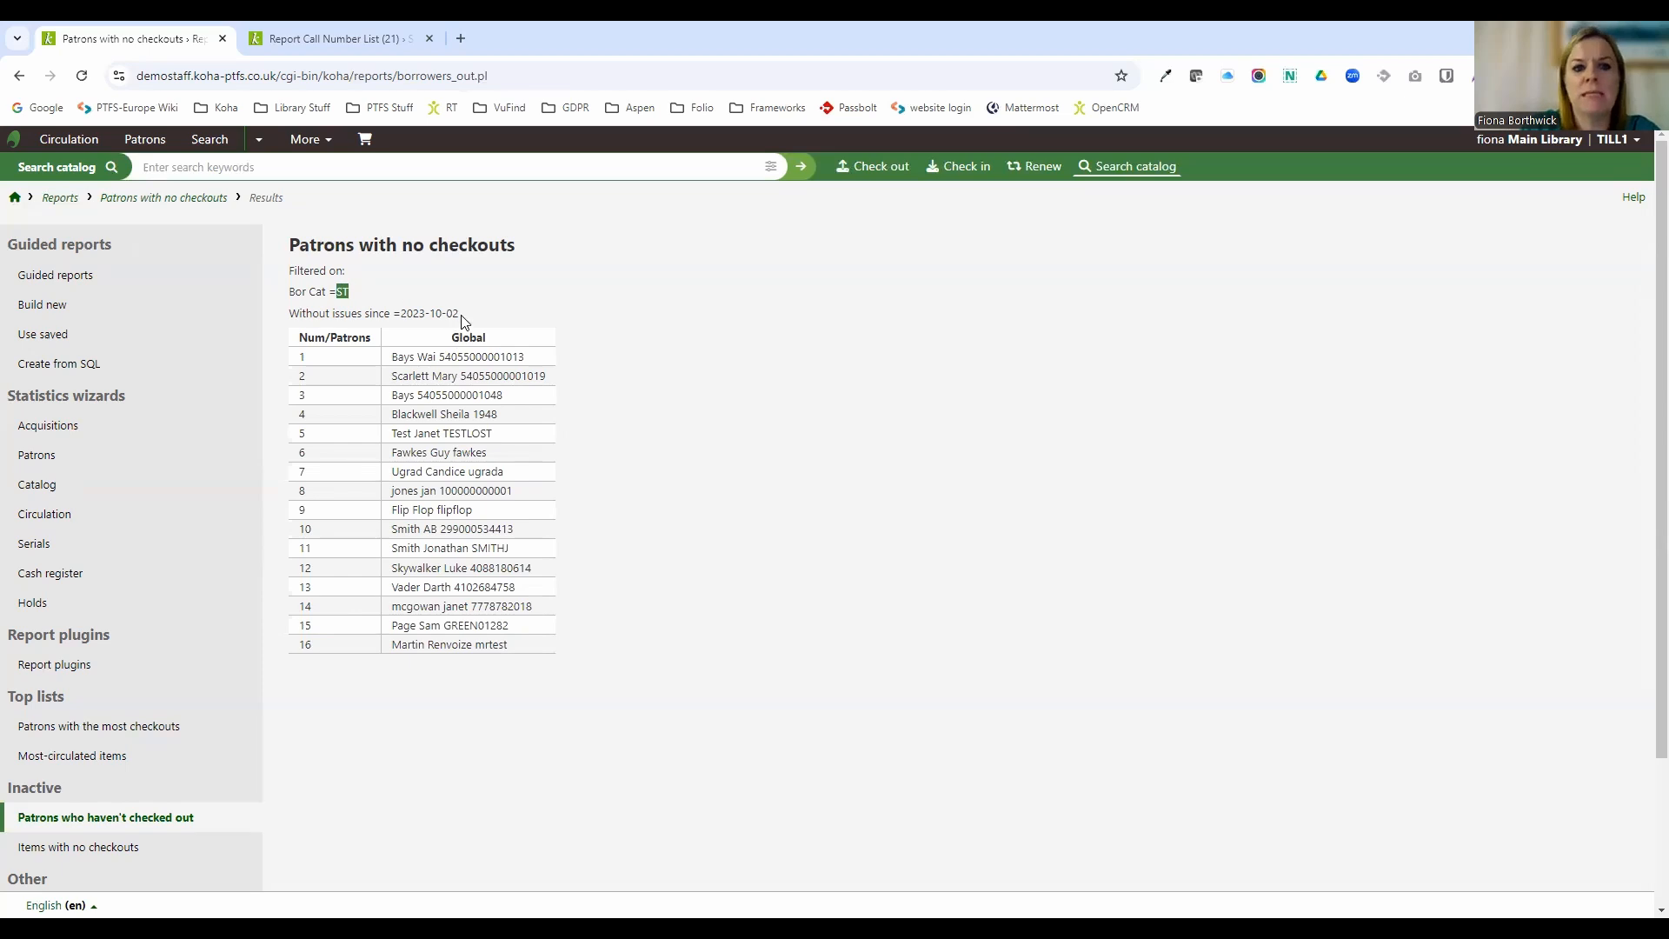
drag(466, 315, 400, 311)
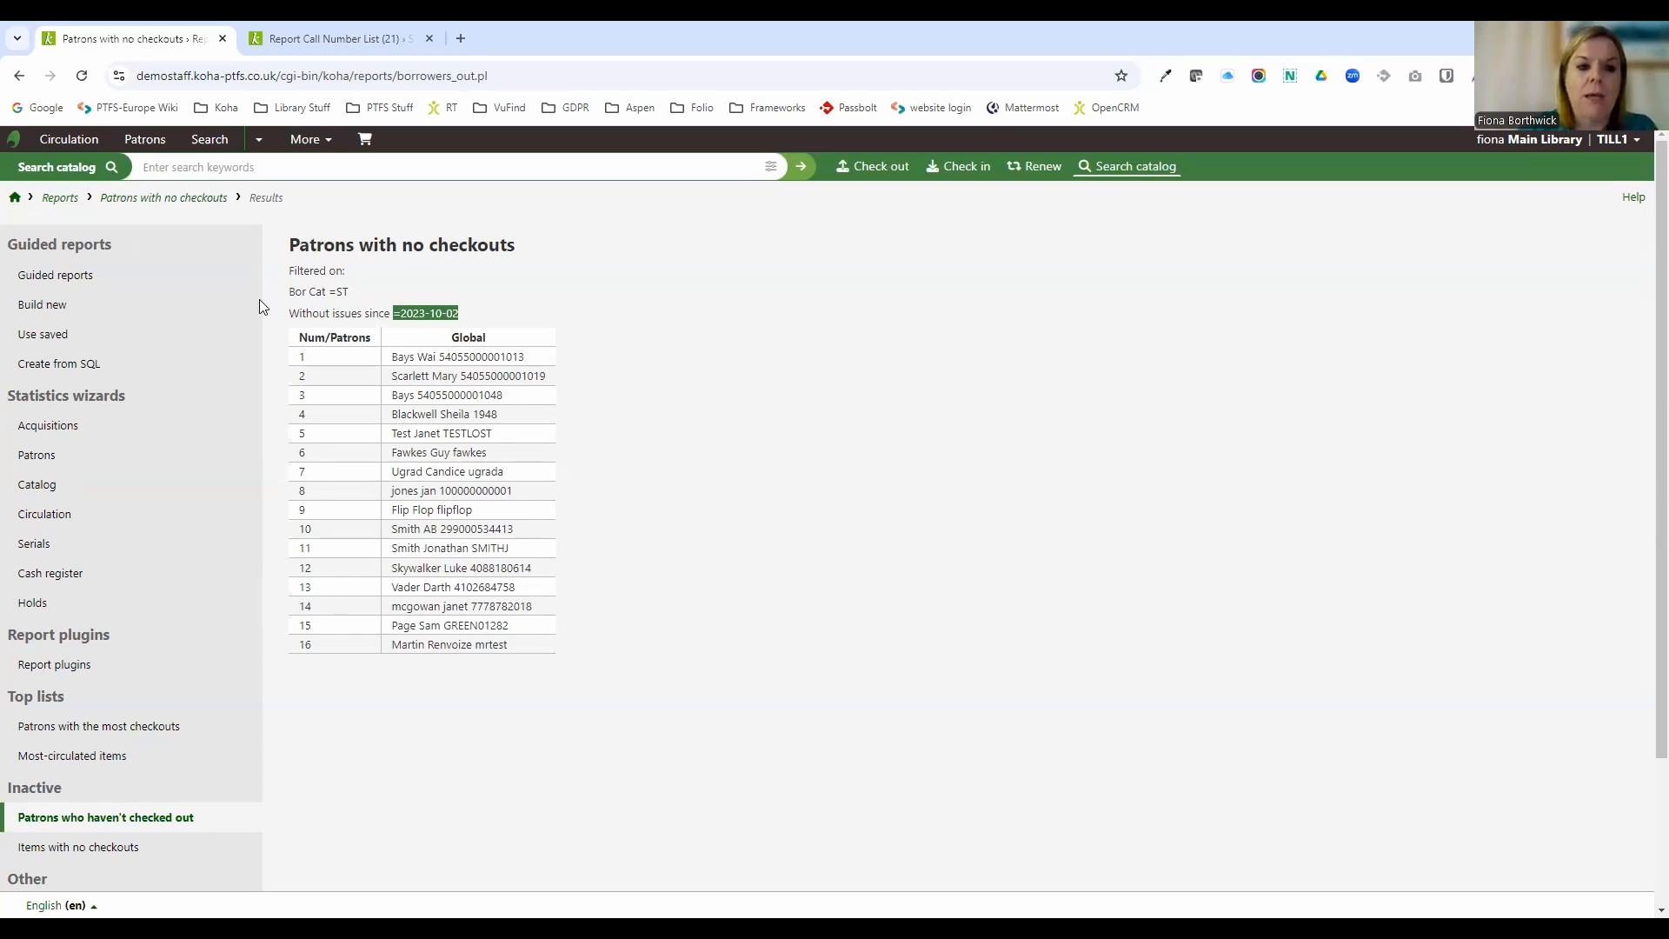
Return to Reports, open the Koha database schema and browse its version and table list.
click(68, 198)
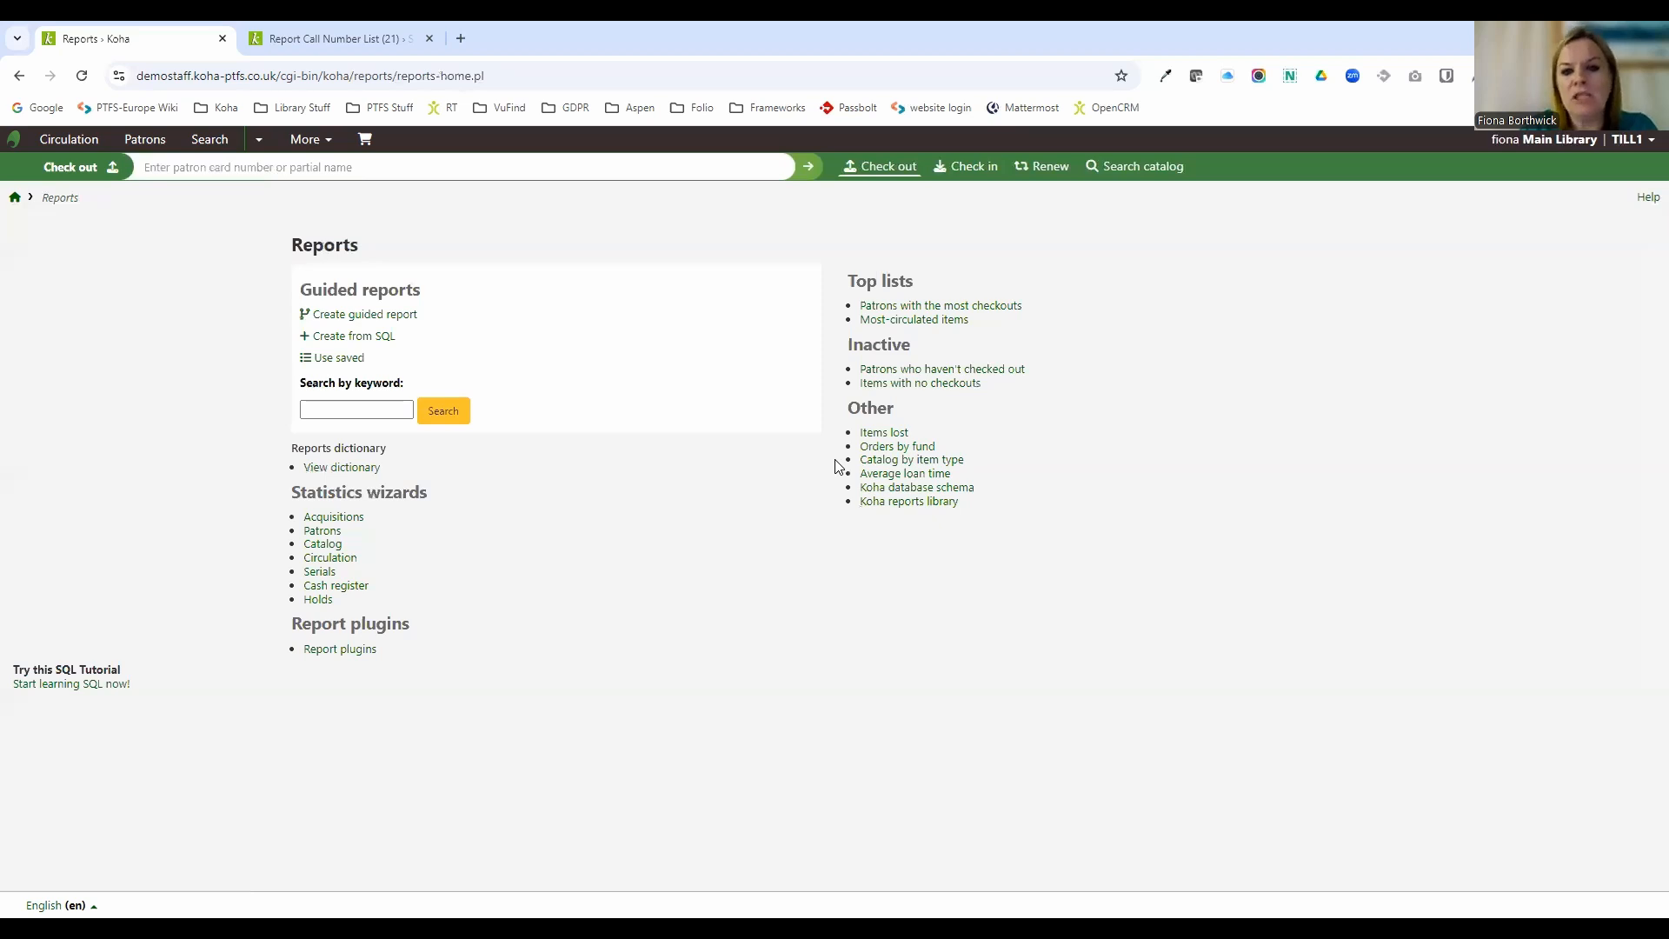
click(963, 494)
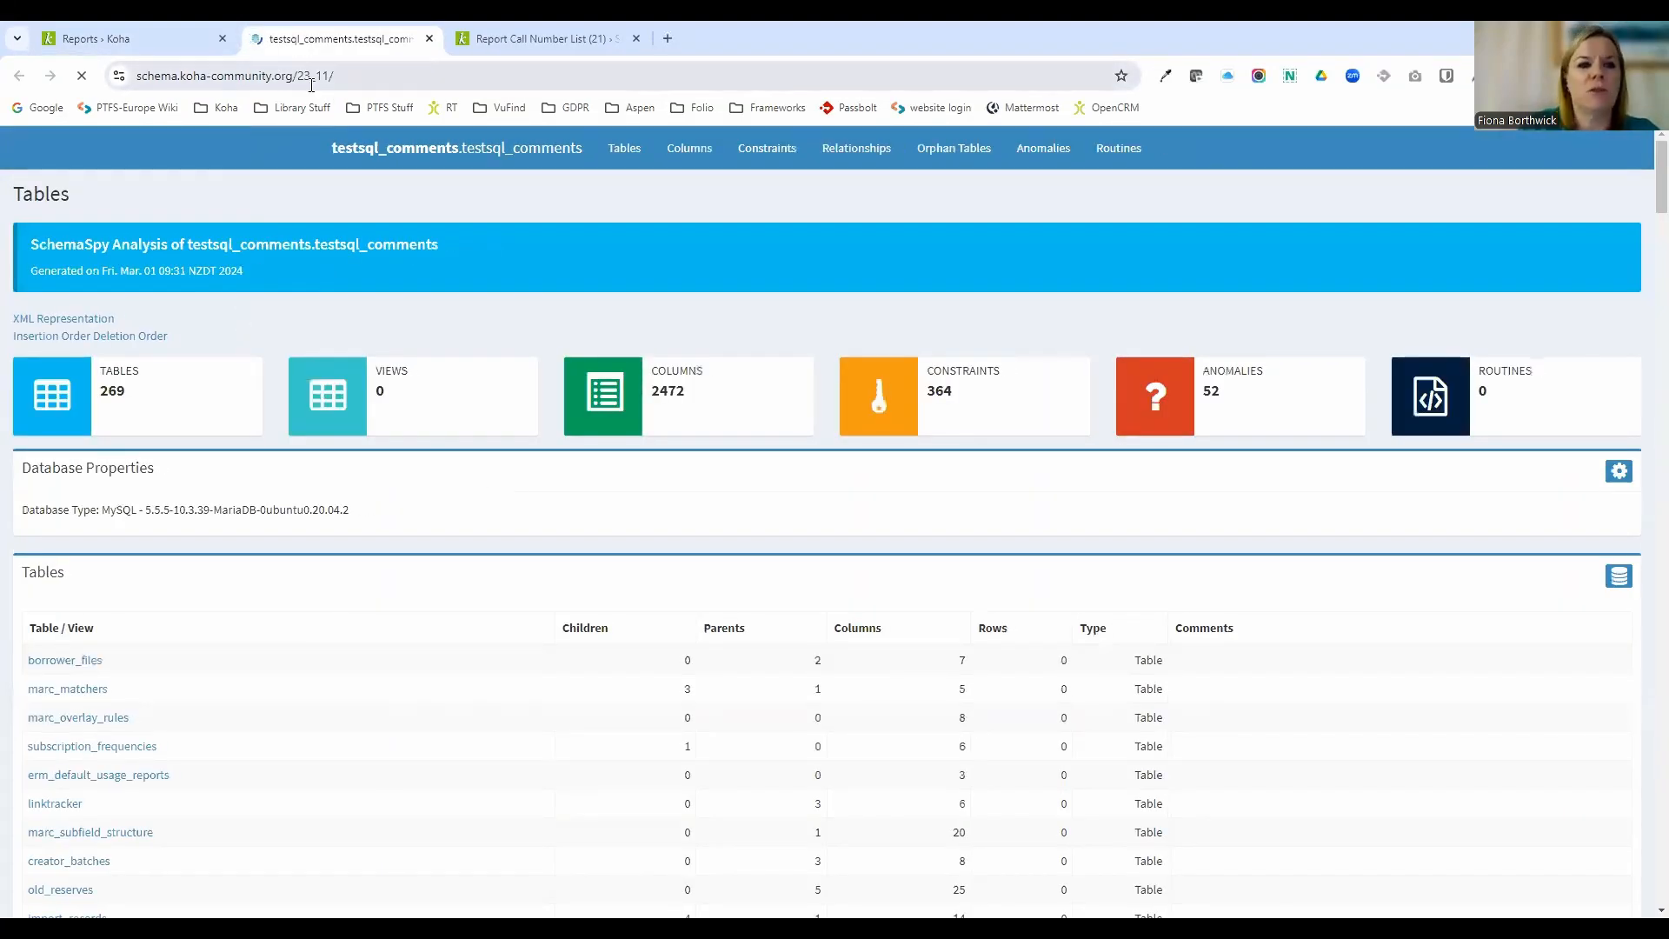
drag(329, 78, 302, 76)
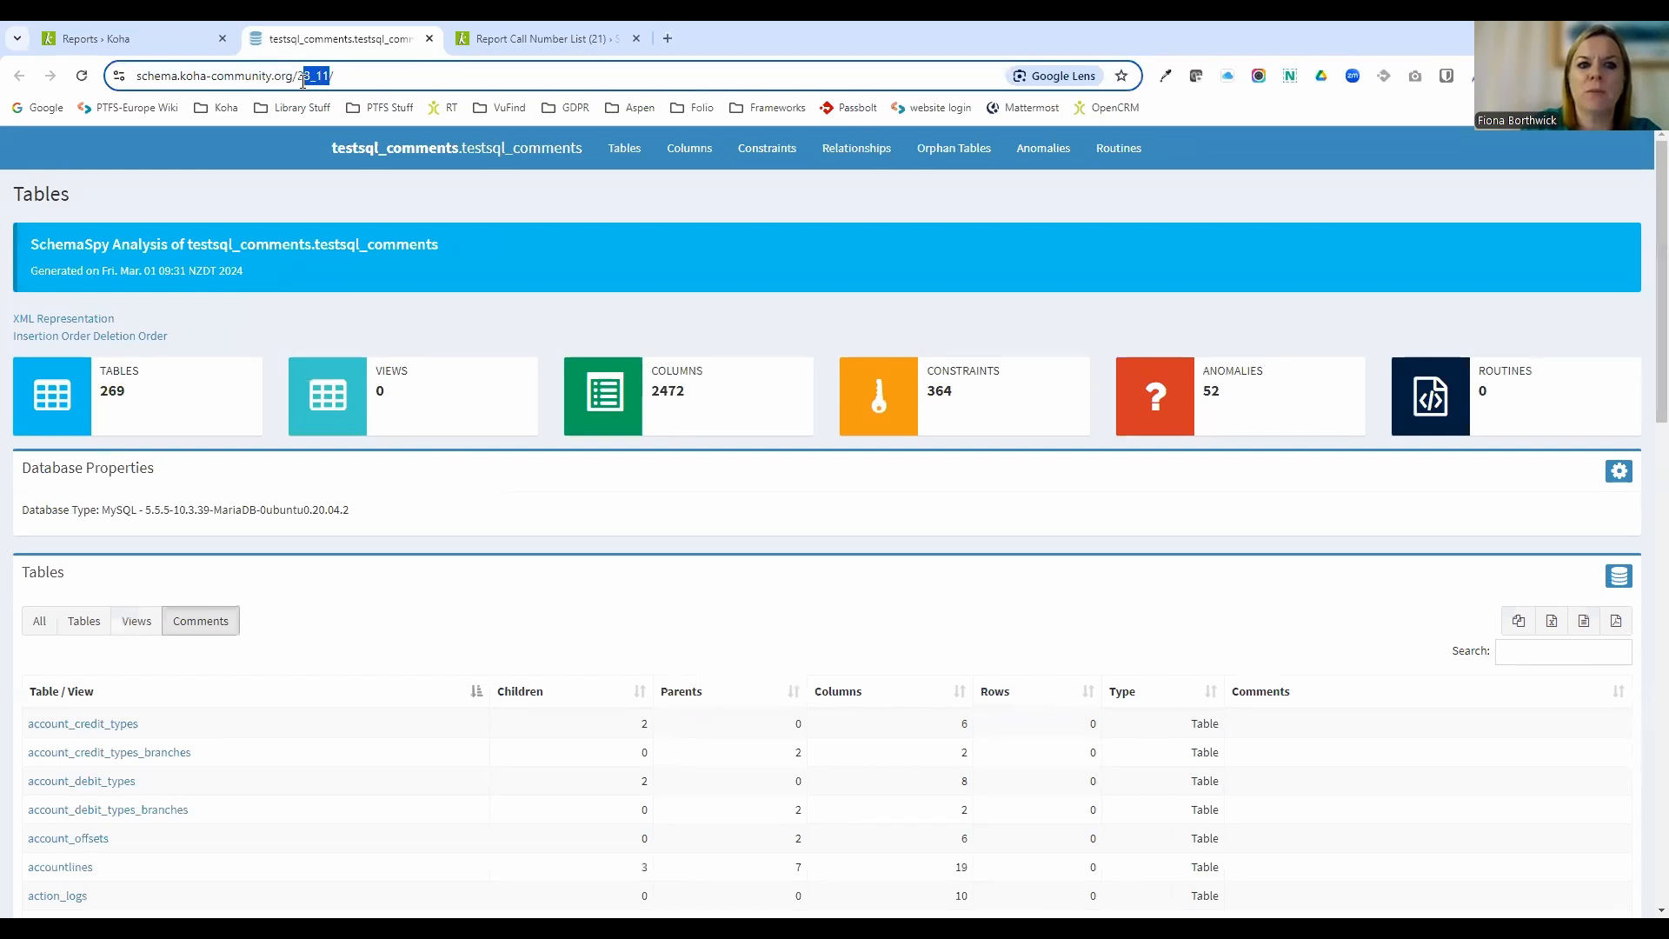
scroll(397, 686, down, 3)
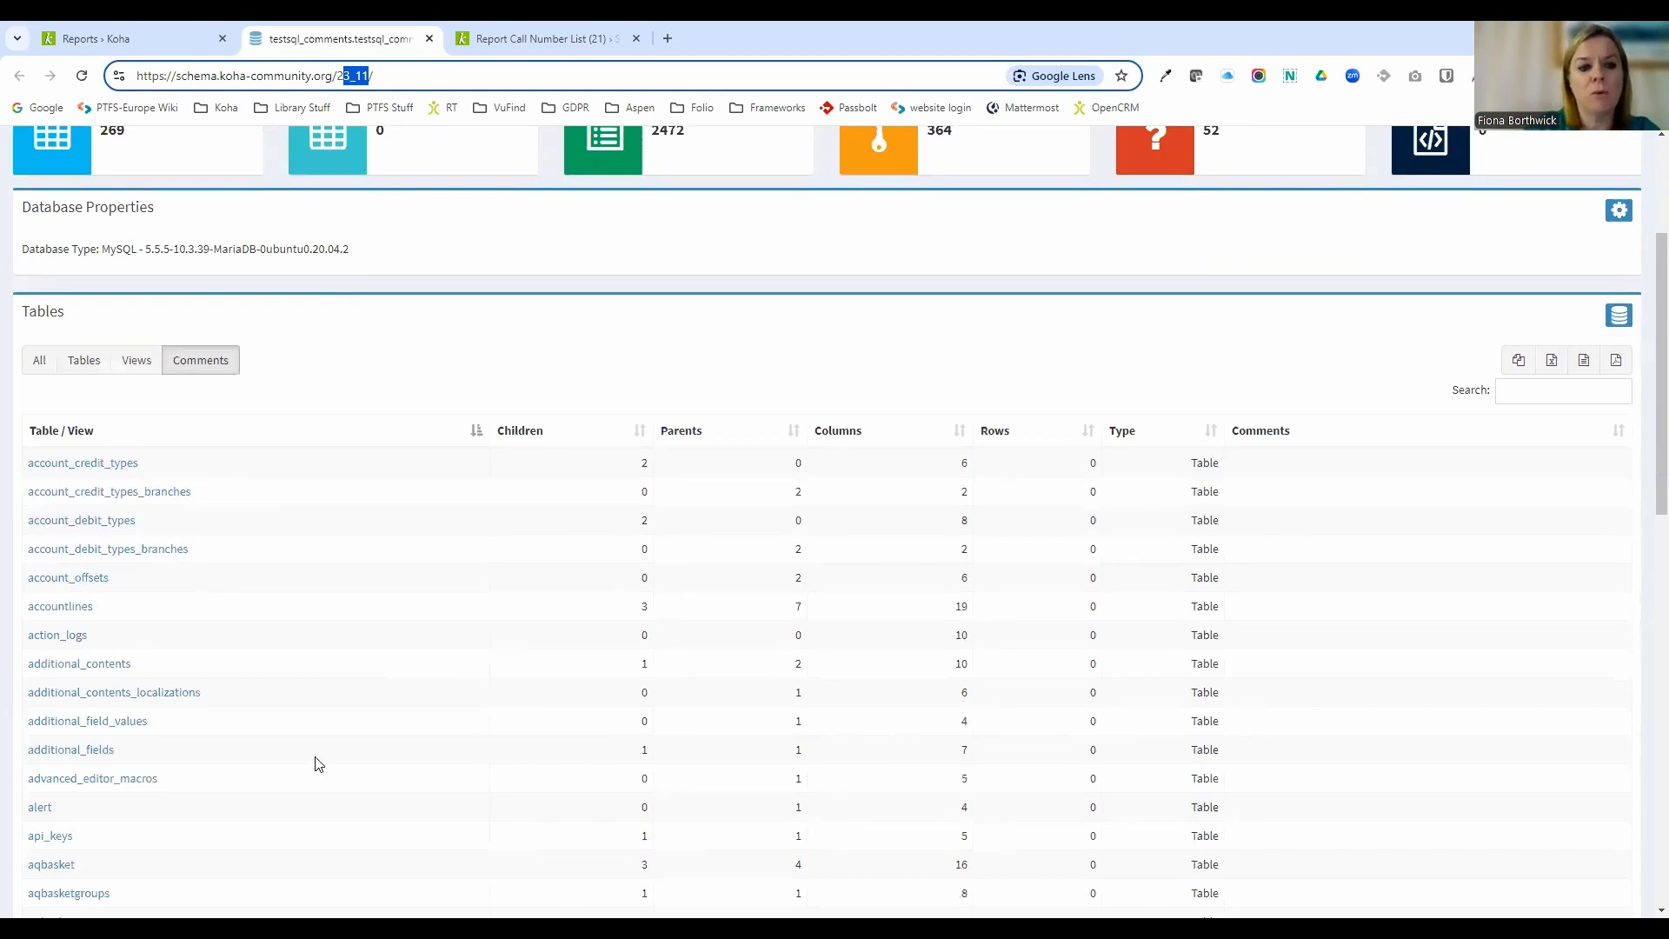
scroll(304, 763, down, 7)
scroll(304, 763, down, 6)
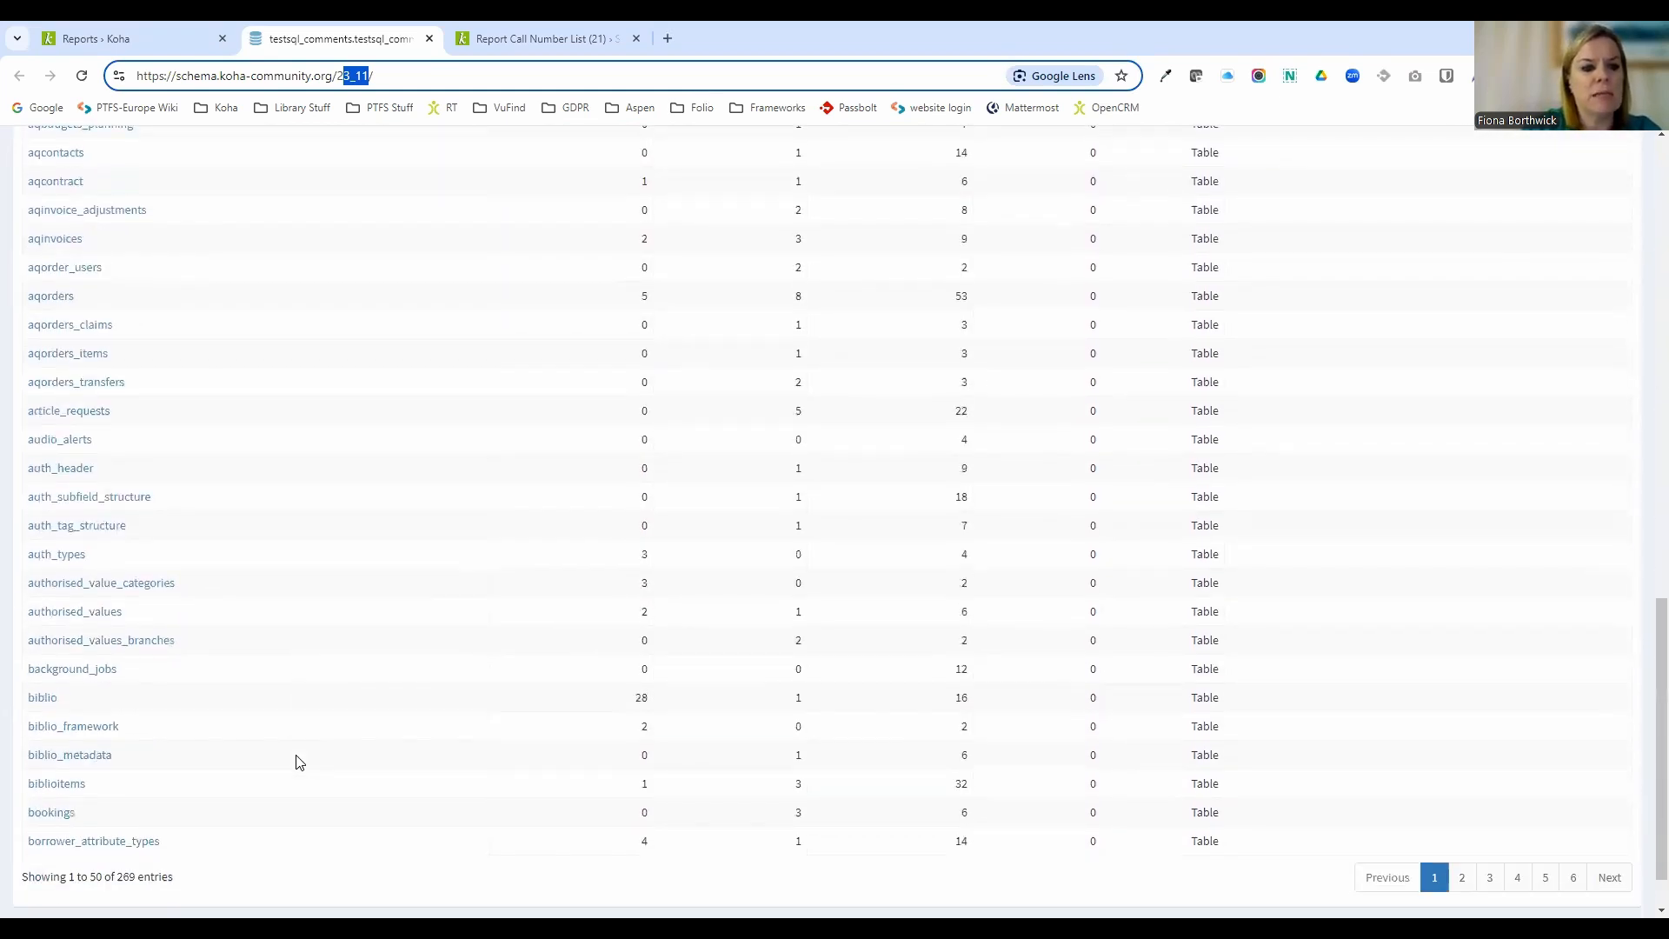
scroll(174, 756, up, 3)
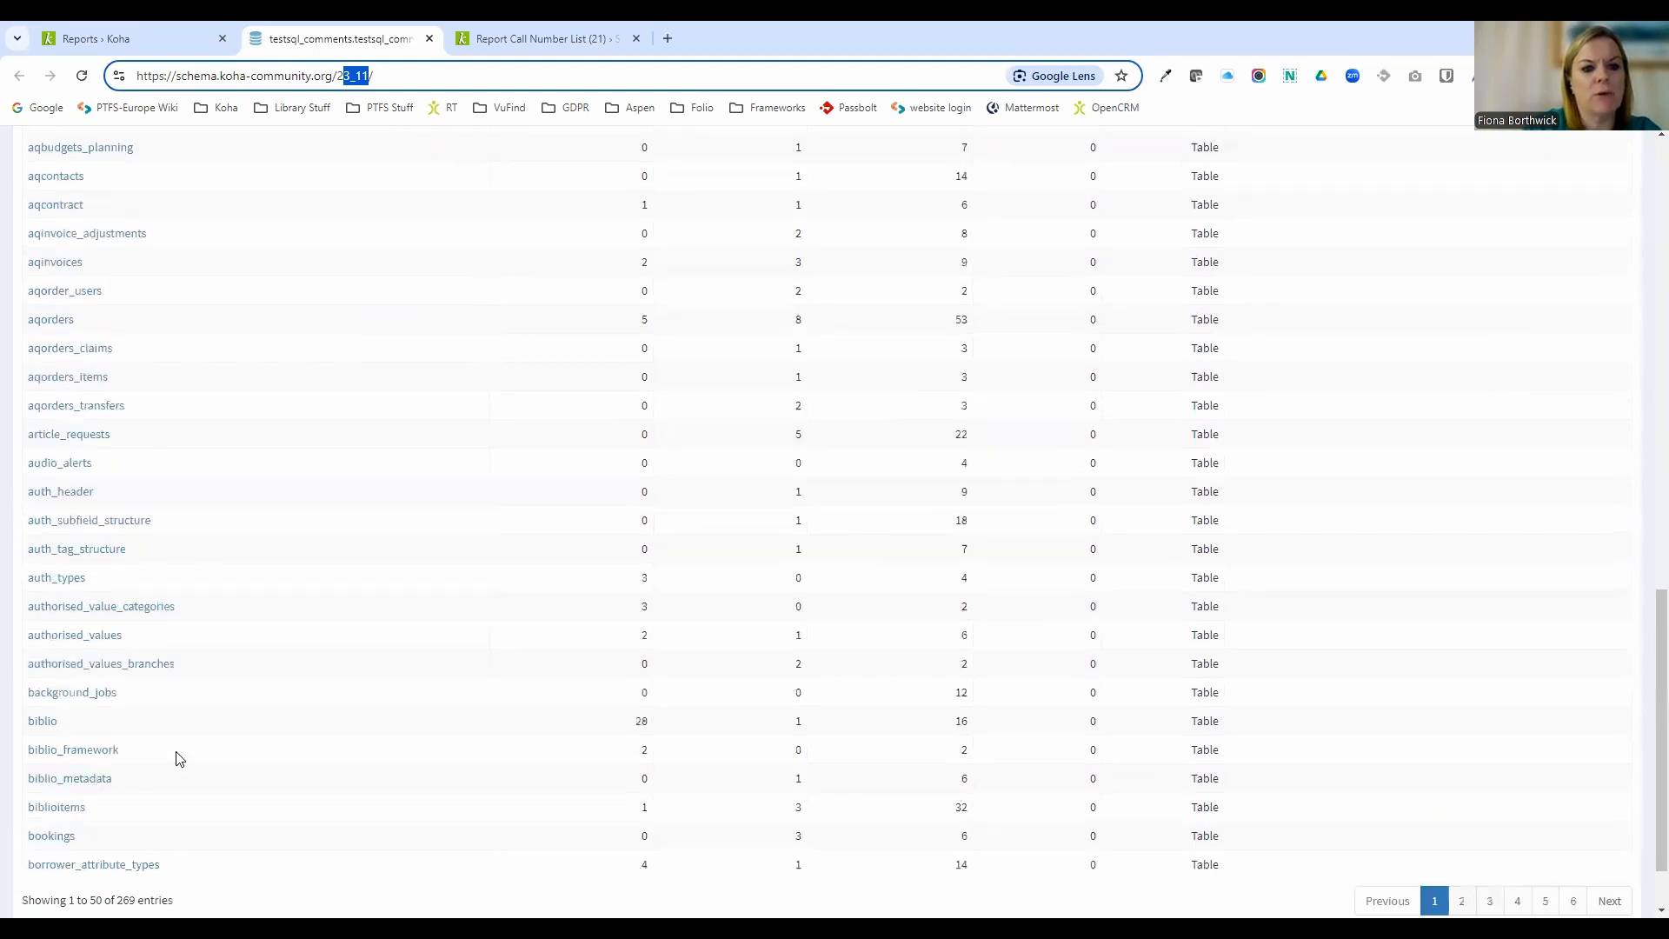
scroll(240, 566, up, 10)
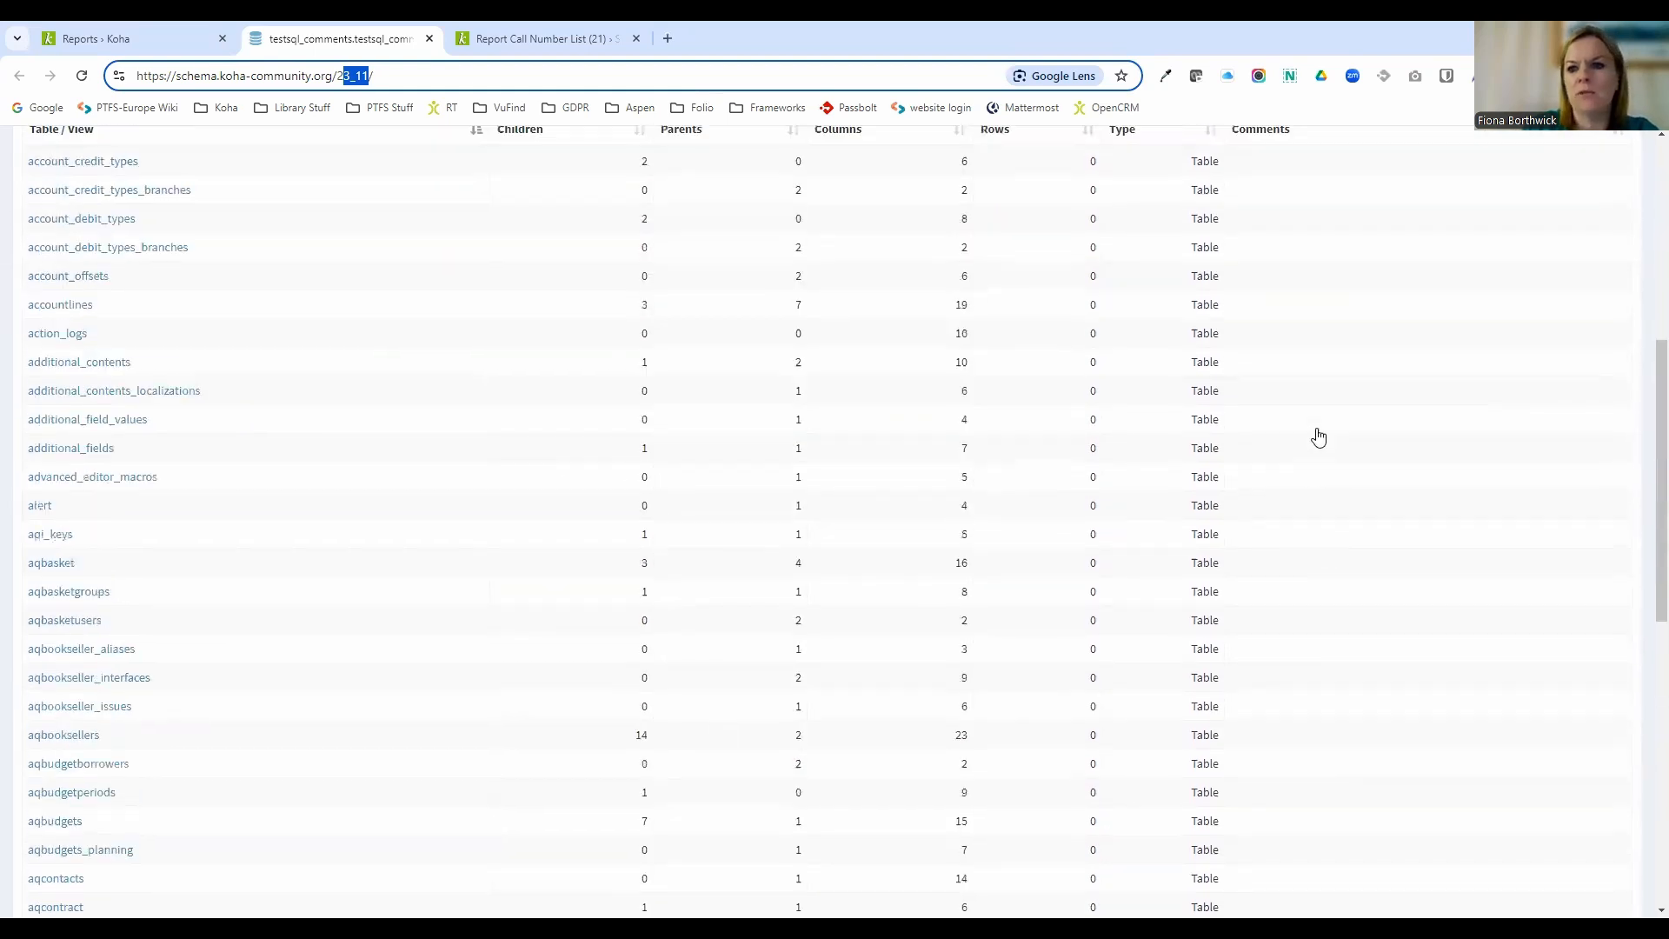
scroll(1389, 320, up, 1)
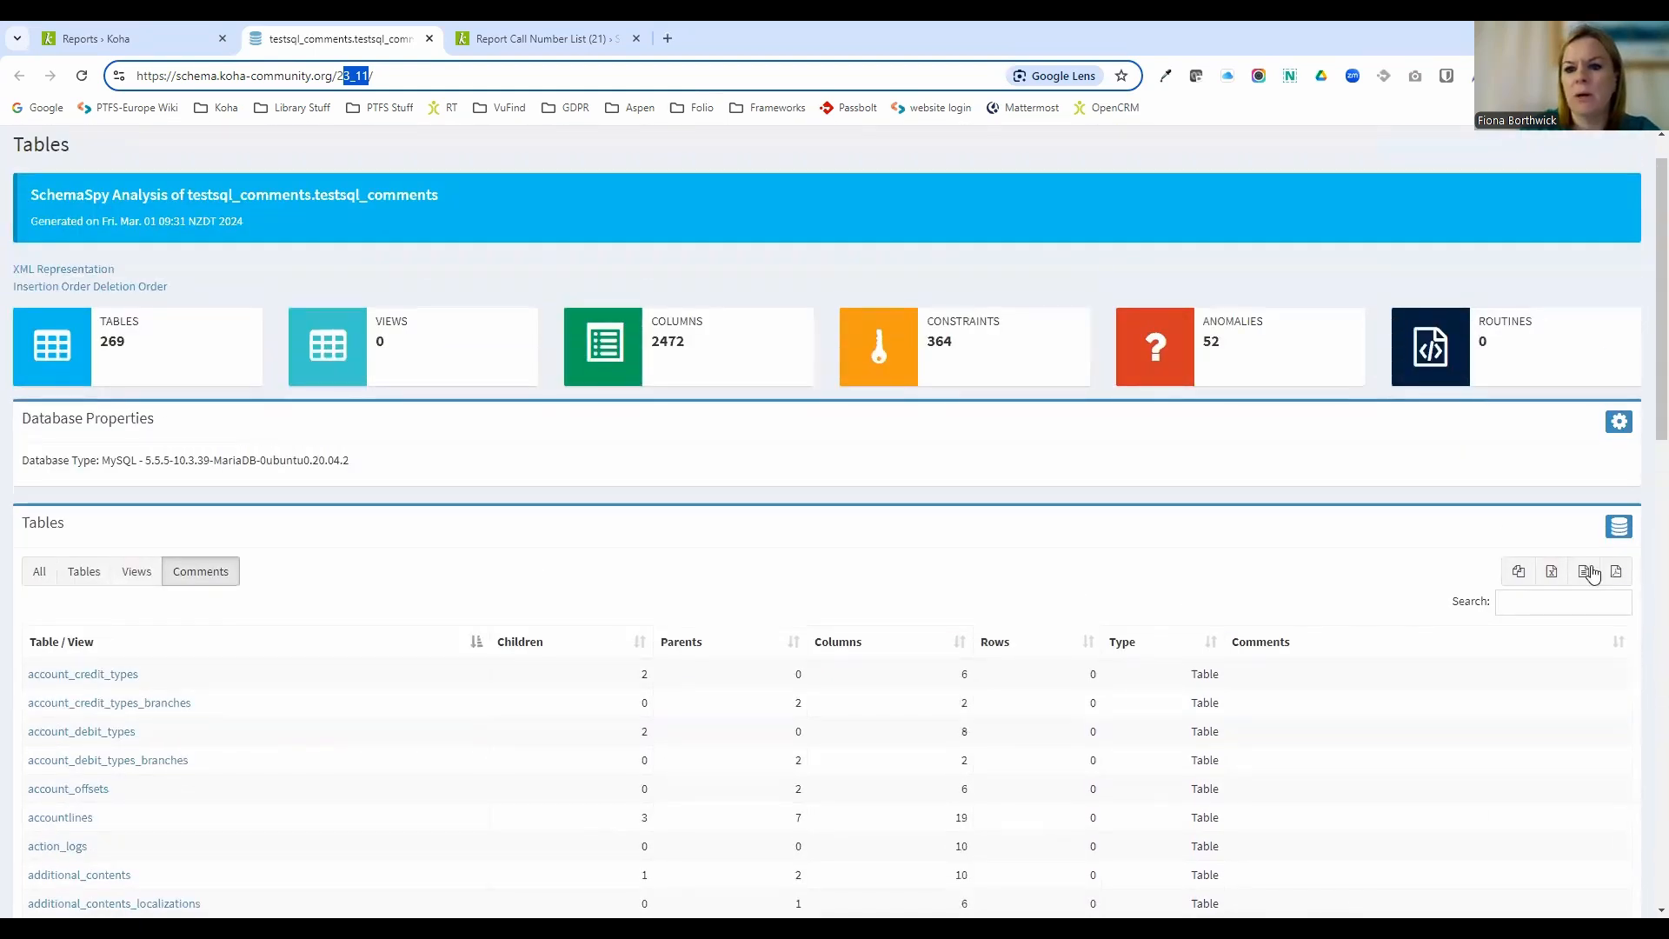
Search the schema tables for borrowers and open the borrowers table to browse its columns and indexes.
click(1521, 609)
text(borrowers)
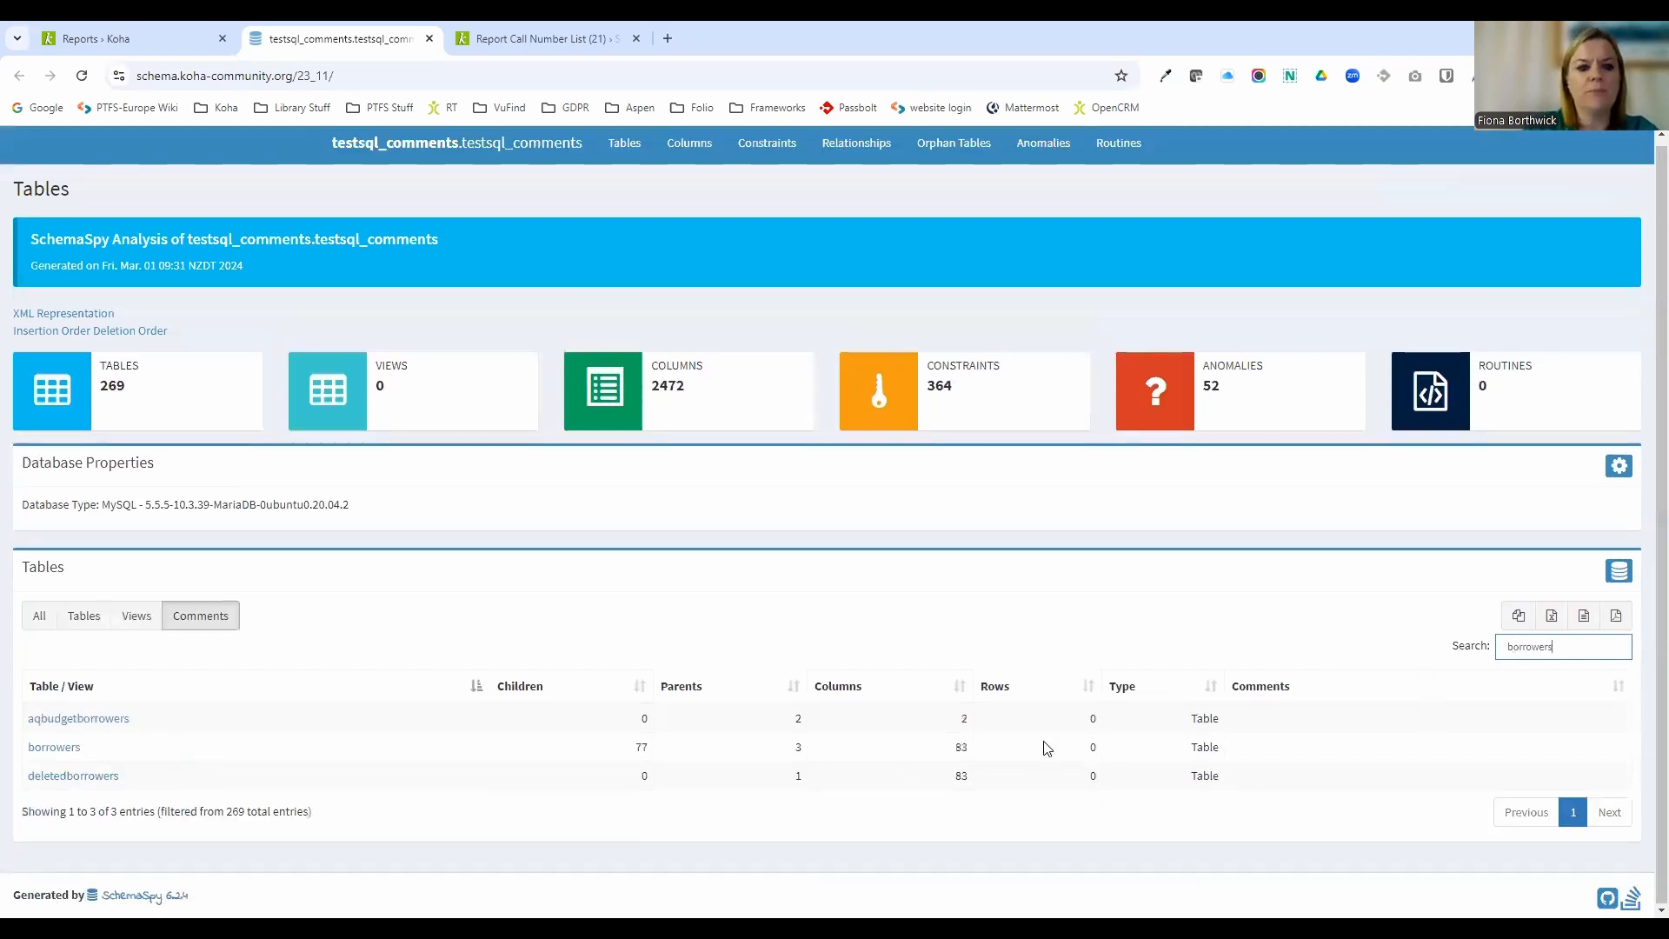
click(53, 753)
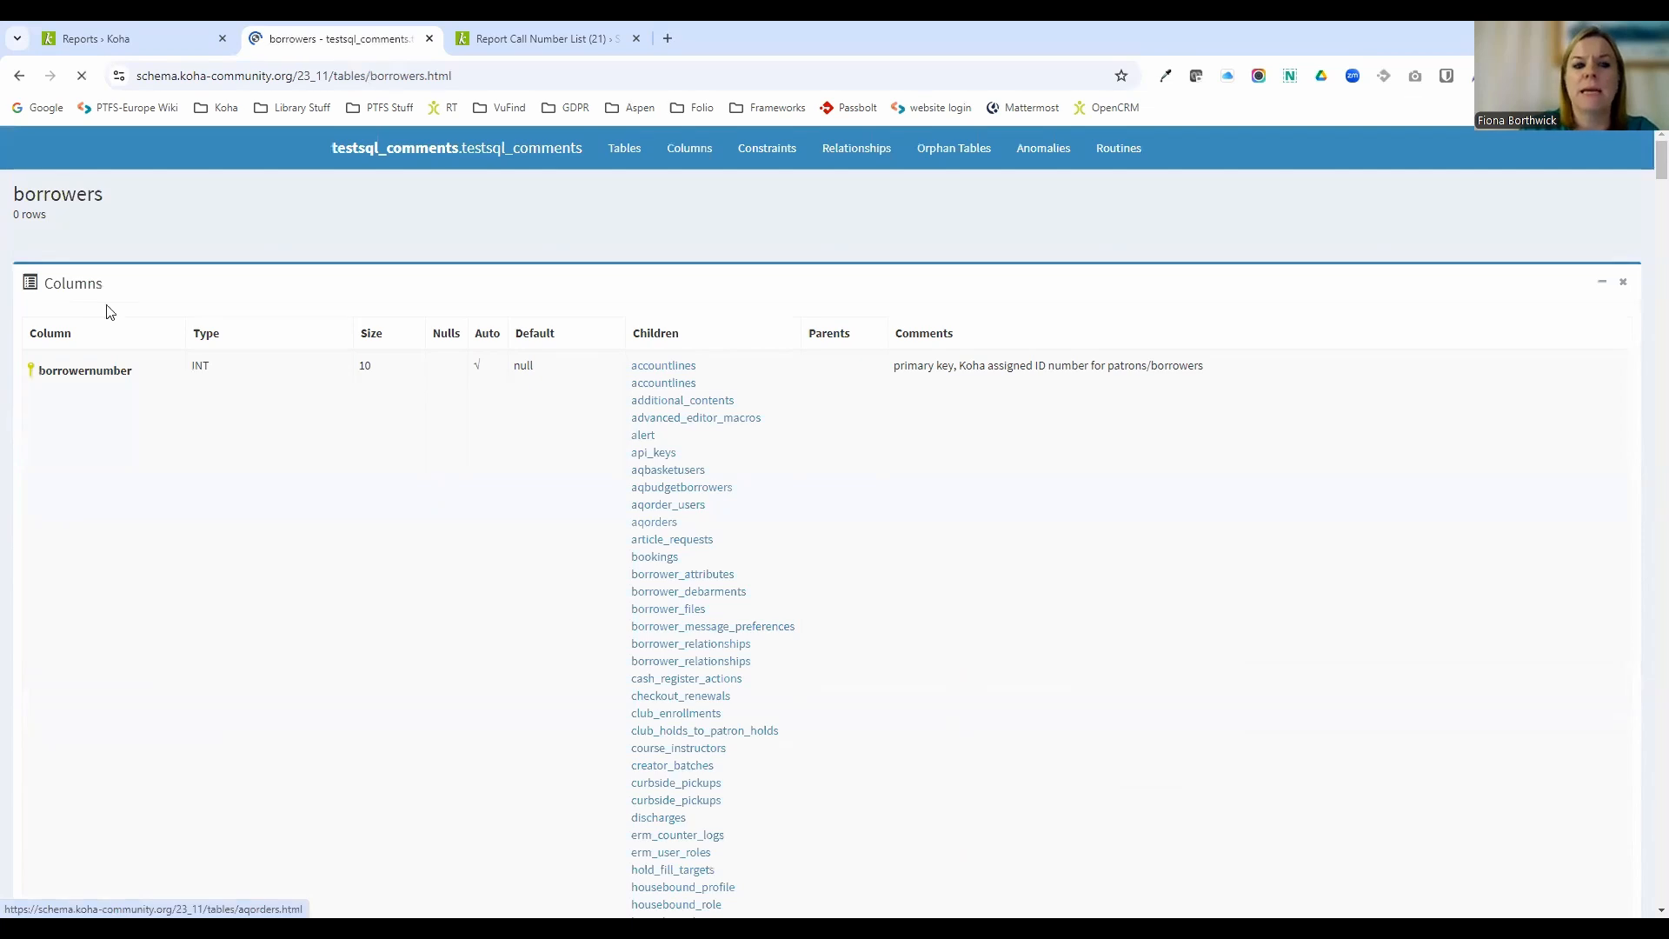
scroll(105, 304, down, 7)
scroll(110, 306, down, 8)
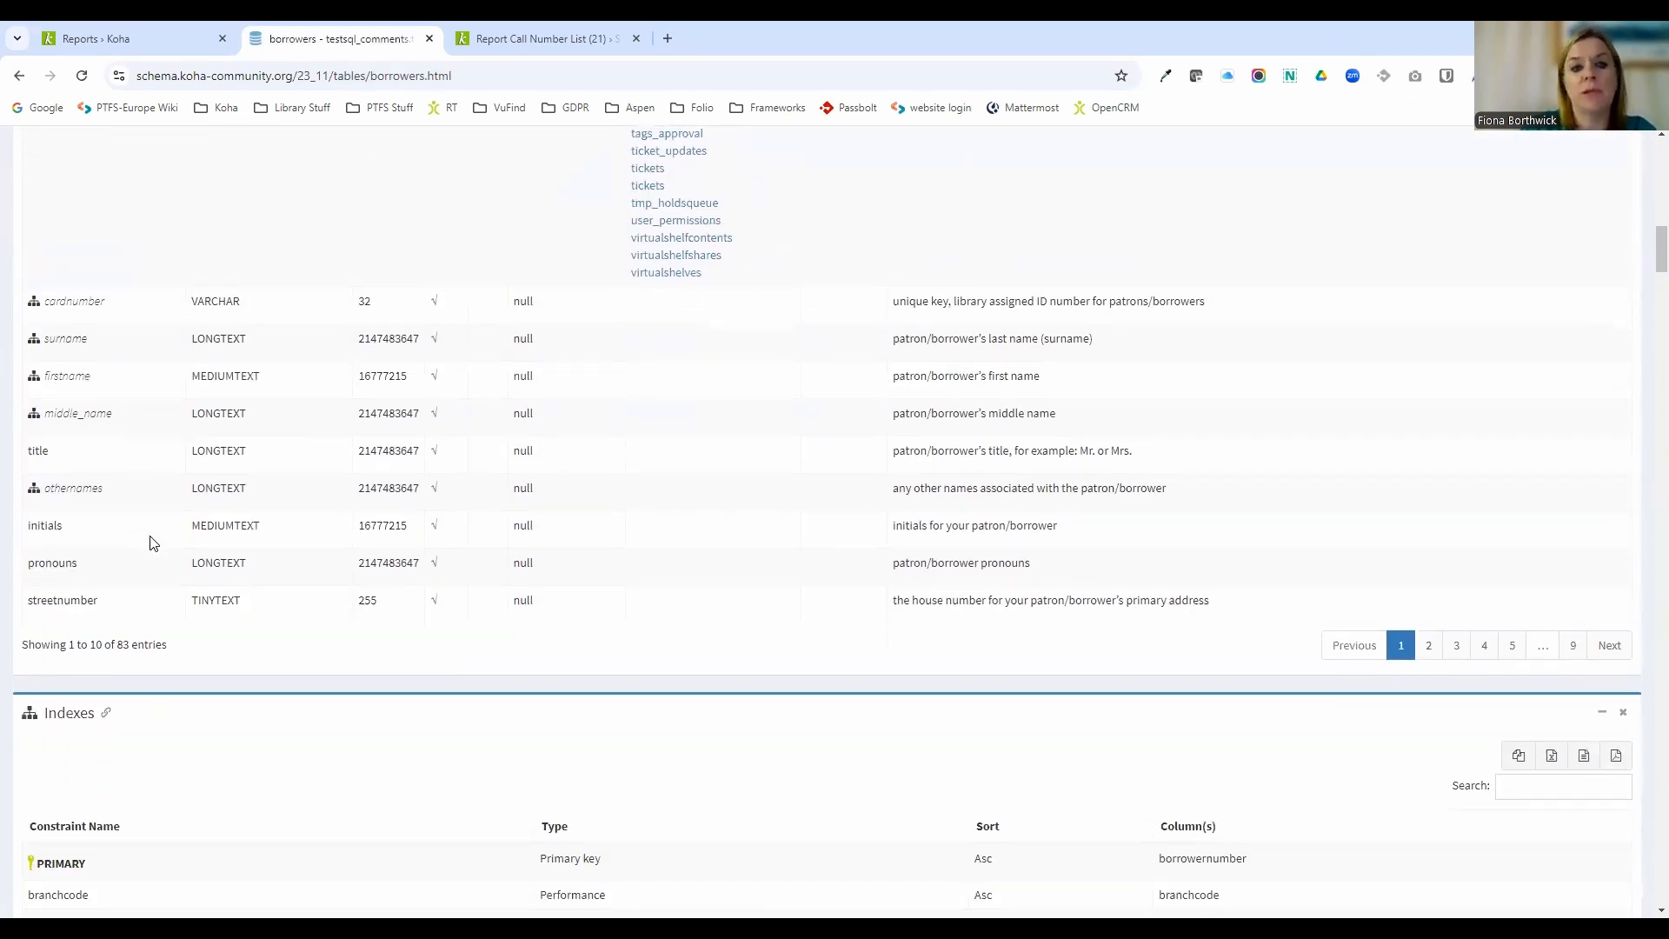
scroll(150, 544, down, 3)
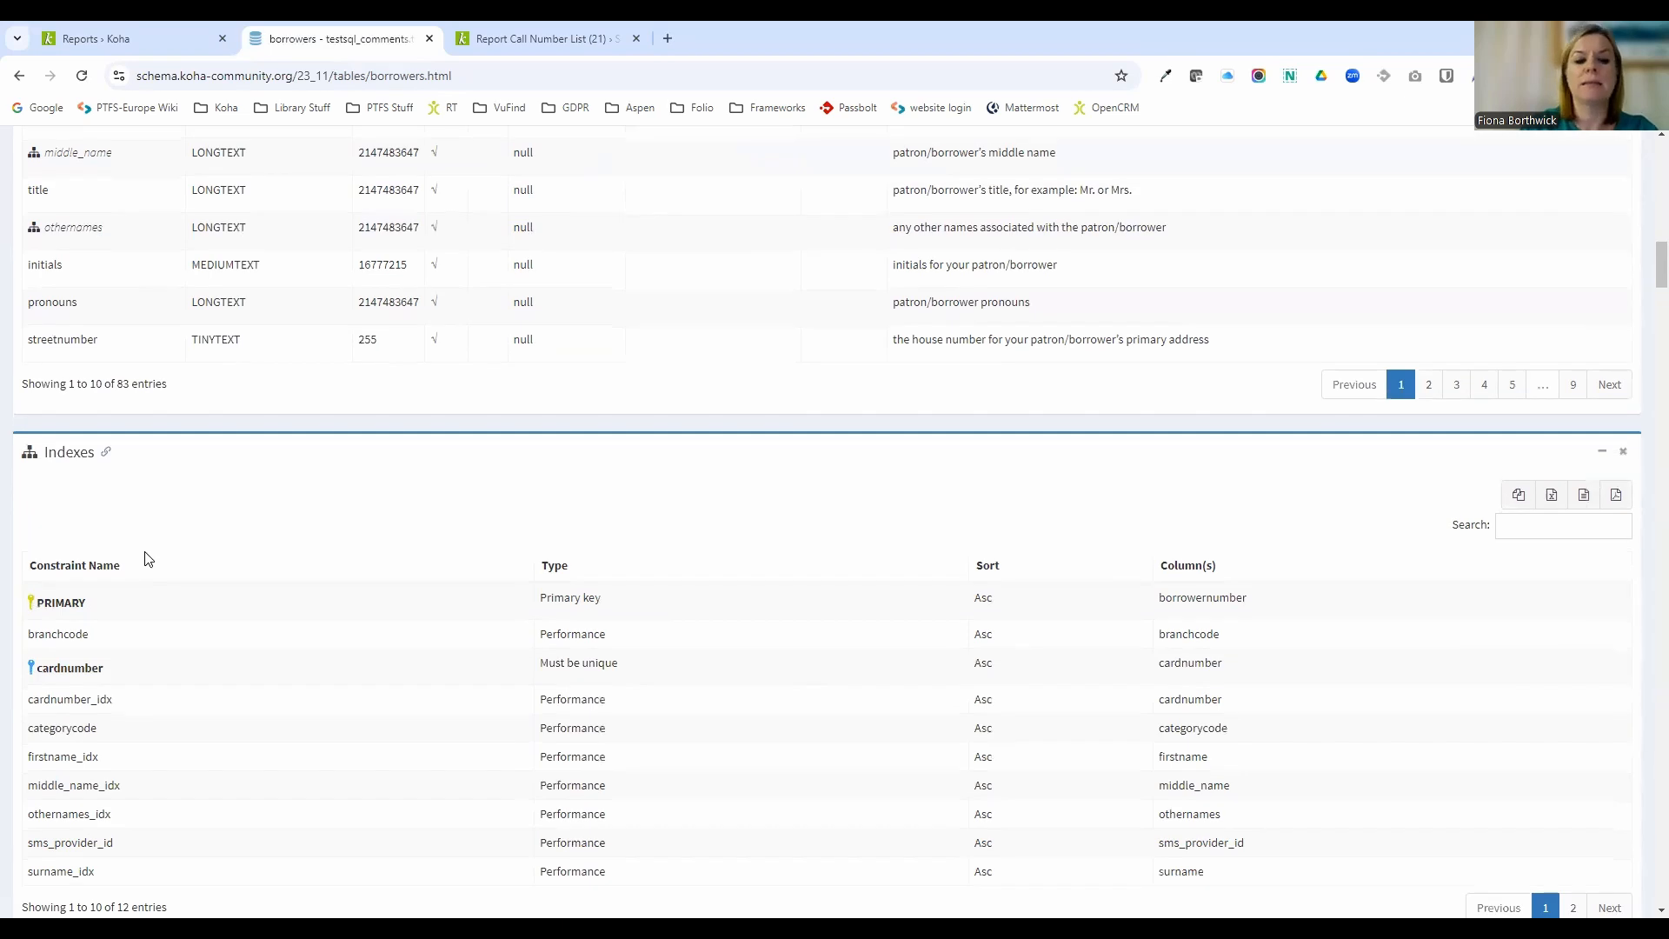
Examine the borrowers table's indexes and its relationships diagram with linked tables.
scroll(150, 559, down, 2)
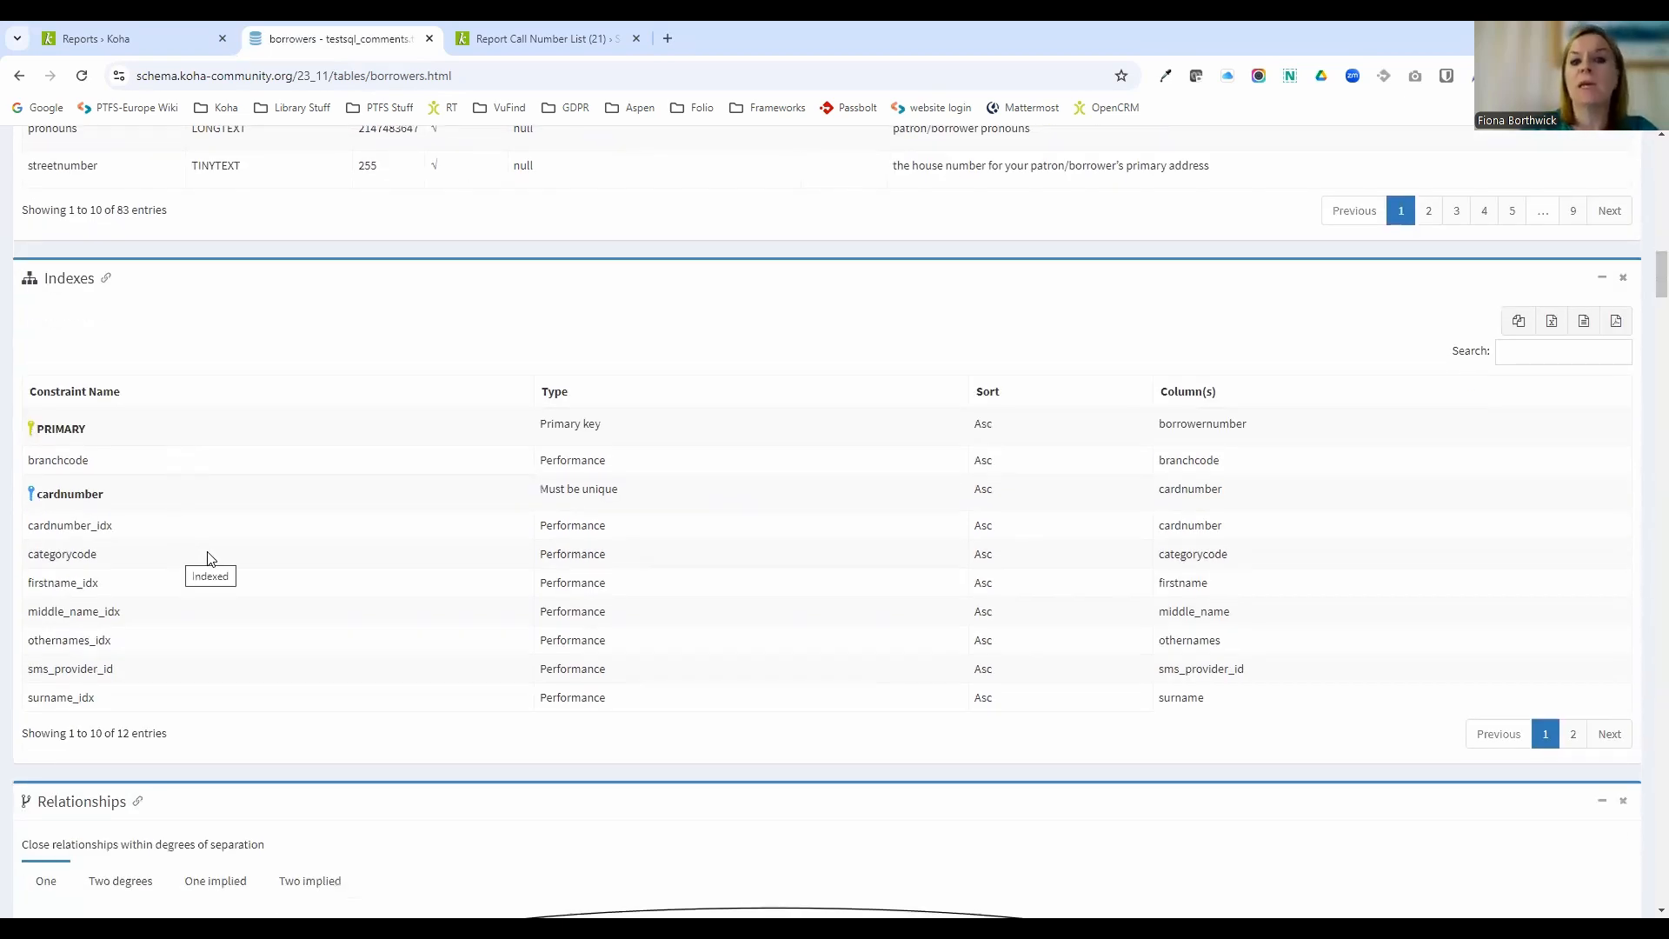
scroll(207, 555, down, 5)
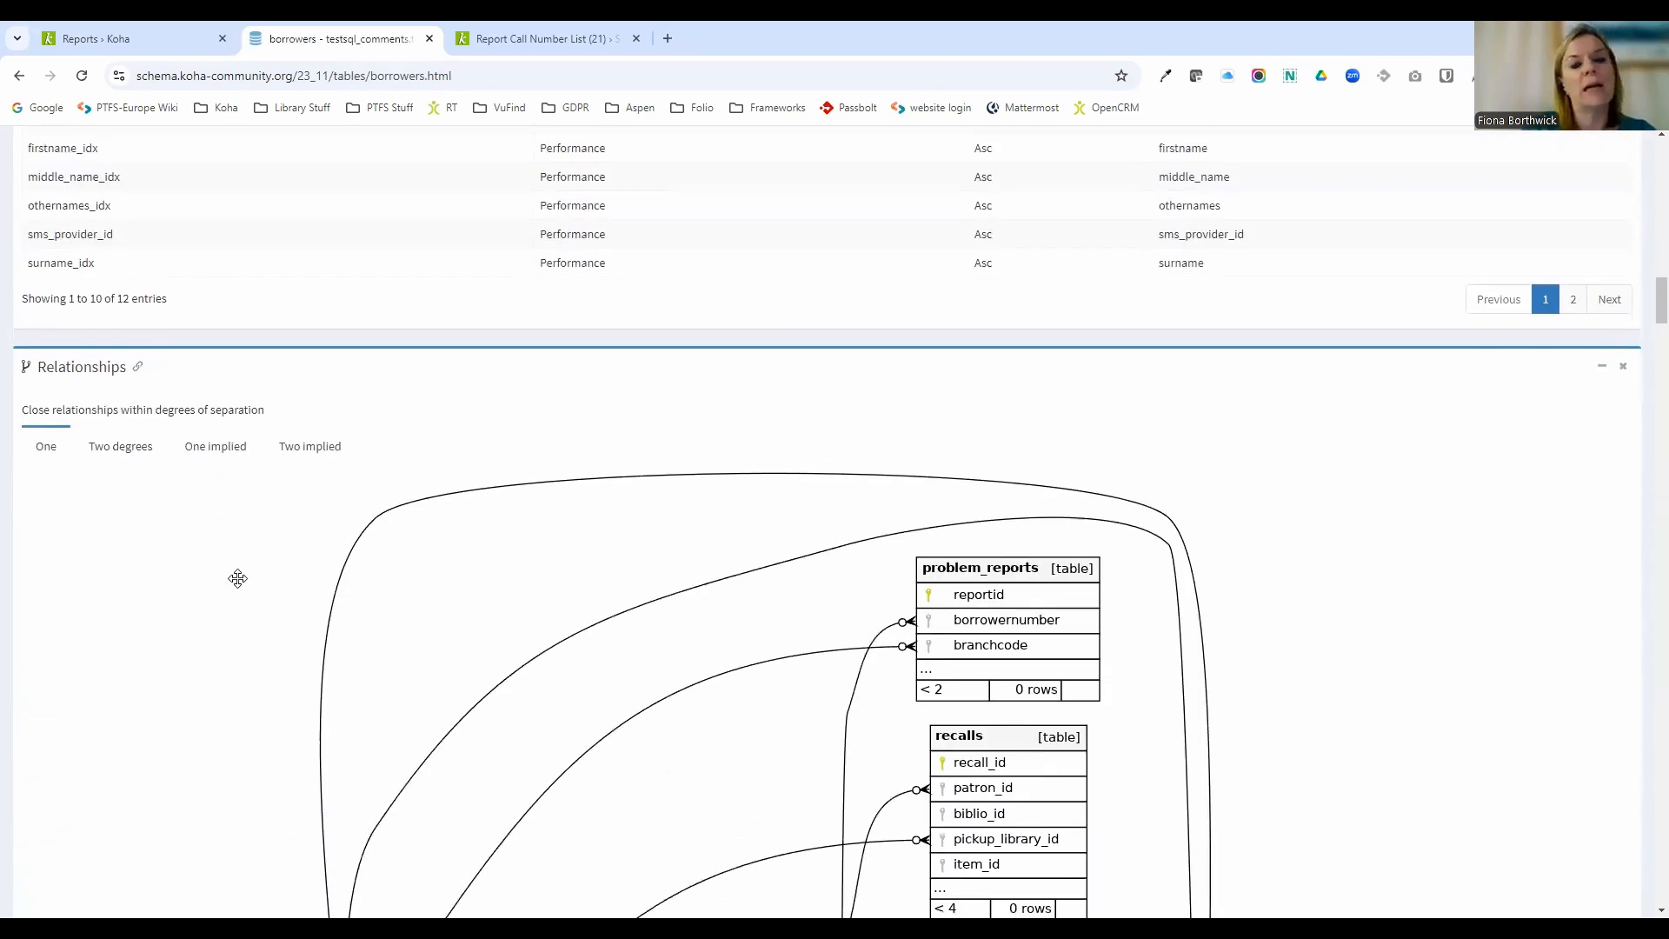
scroll(1055, 582, down, 2)
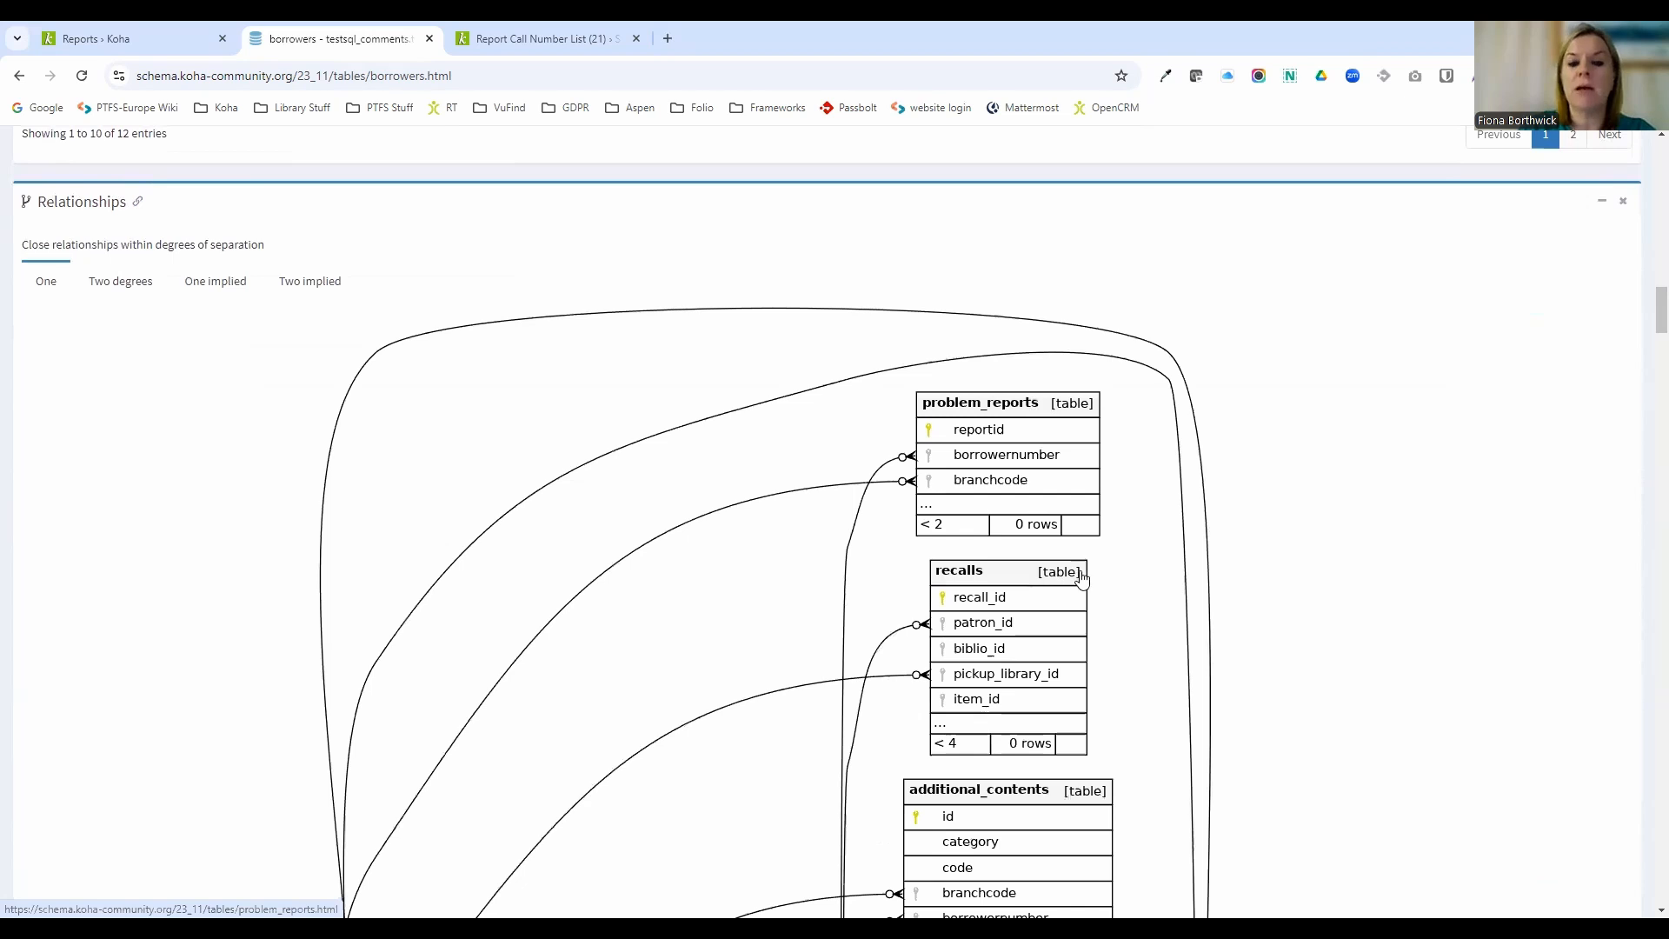
scroll(1082, 578, down, 1)
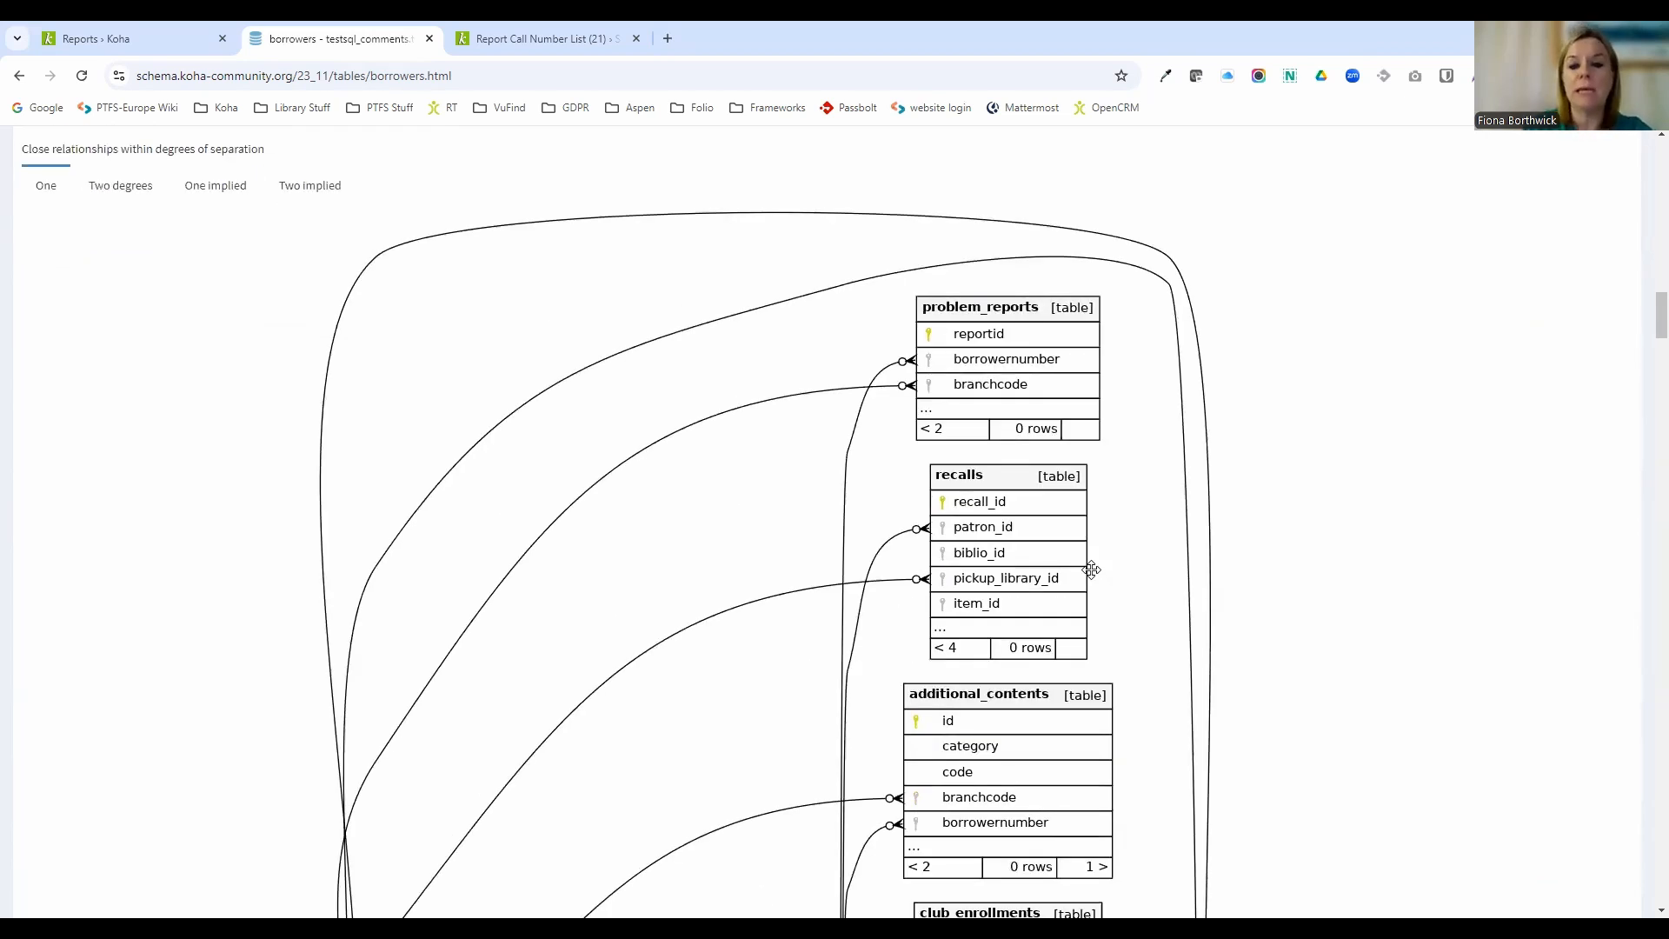
scroll(1319, 377, down, 4)
scroll(1246, 273, down, 1)
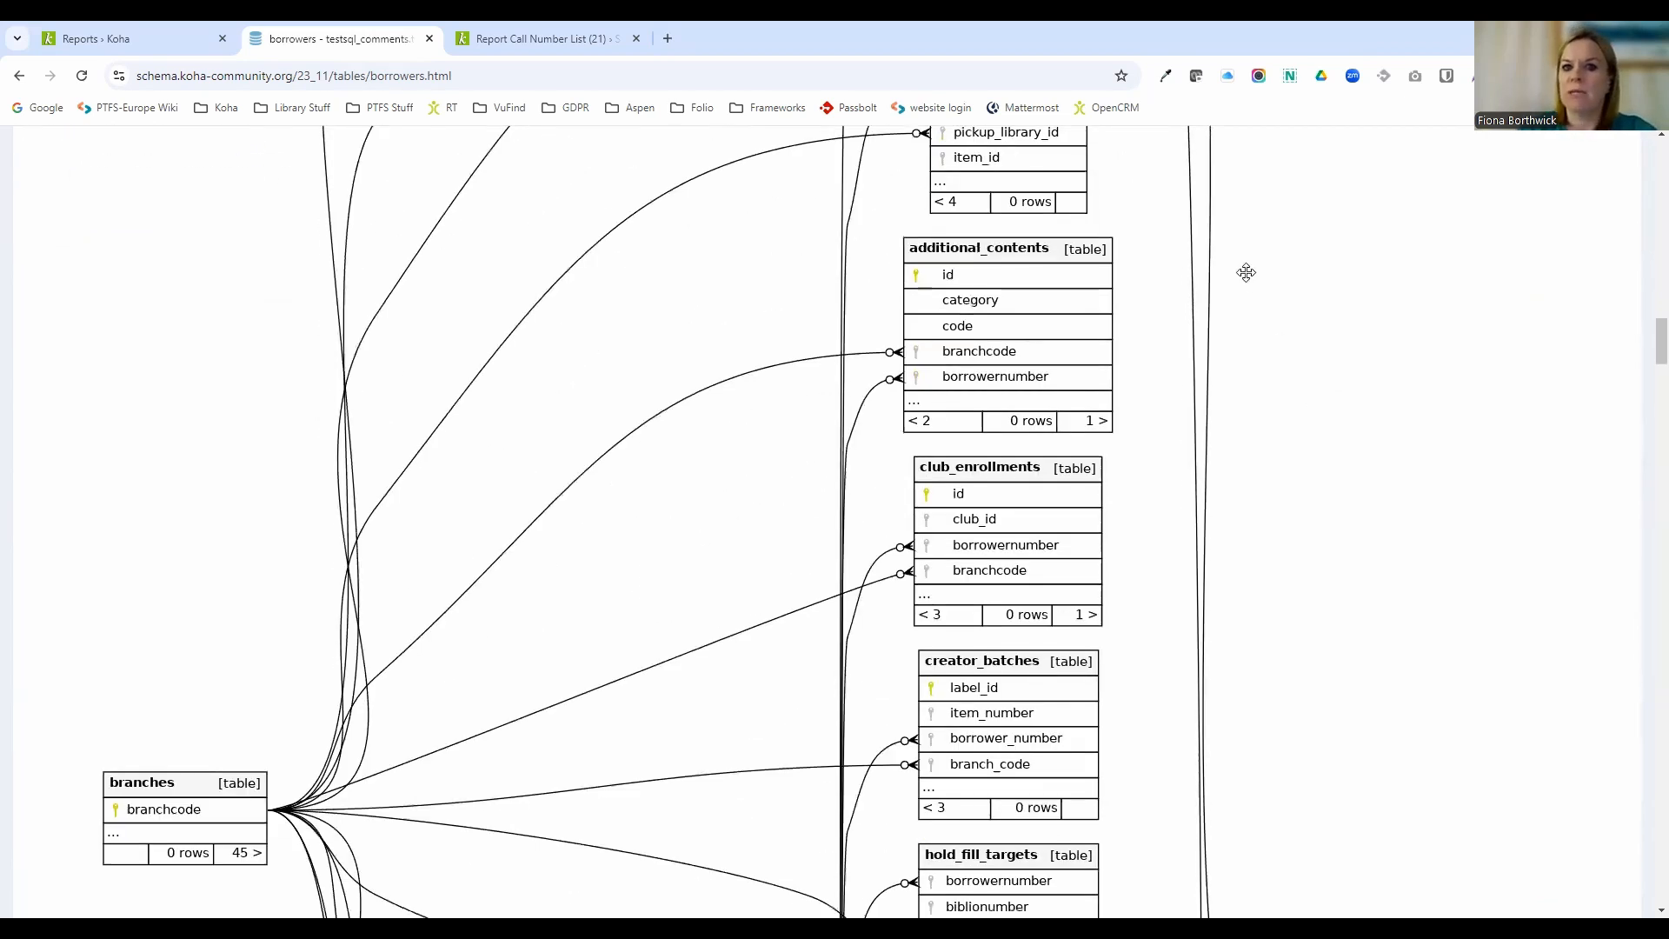
scroll(1256, 366, down, 5)
scroll(1260, 378, down, 2)
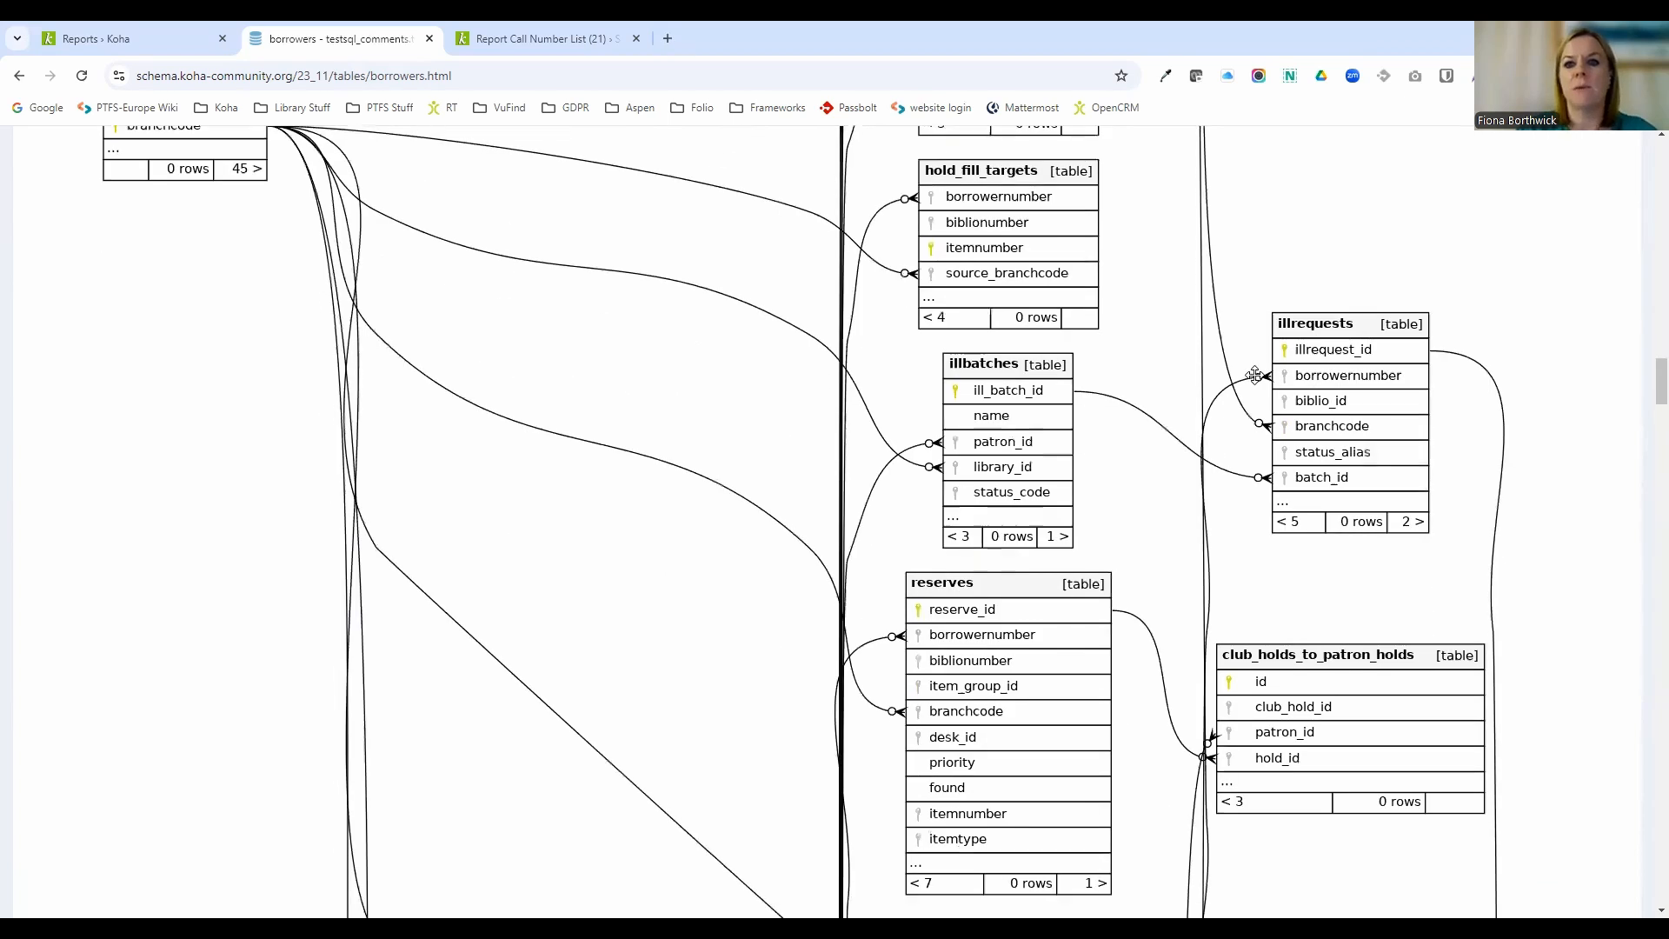
scroll(1255, 372, up, 6)
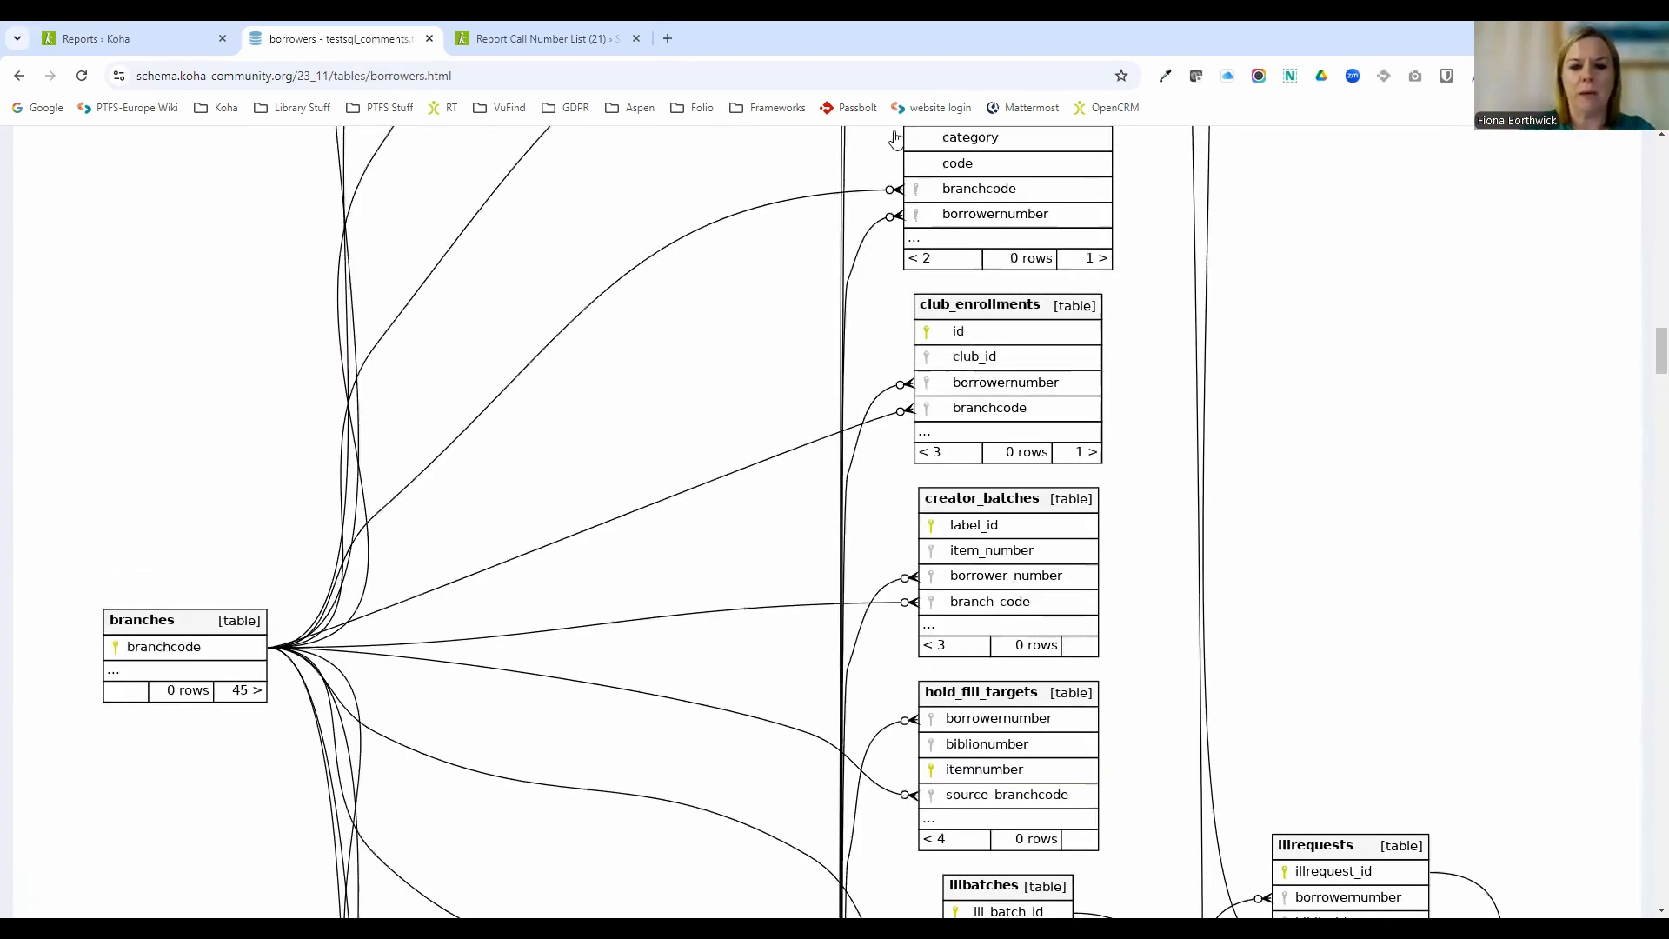
scroll(1550, 399, up, 4)
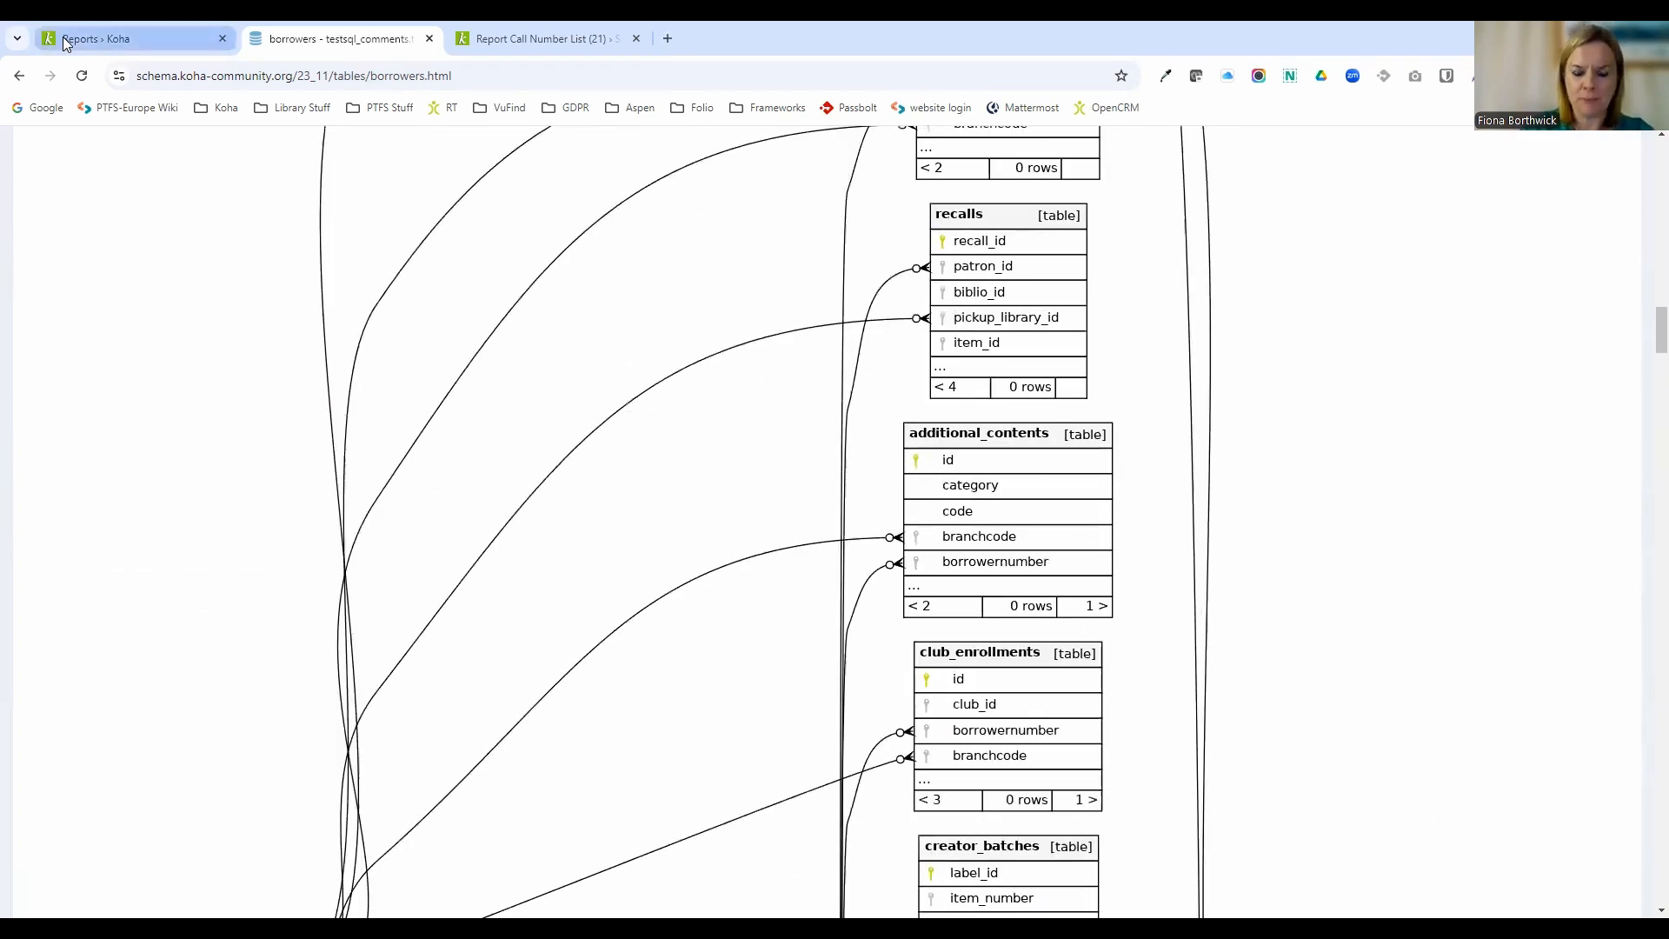
Open the Koha reports library wiki from the Reports page, then return to the Koha Reports tab.
click(63, 38)
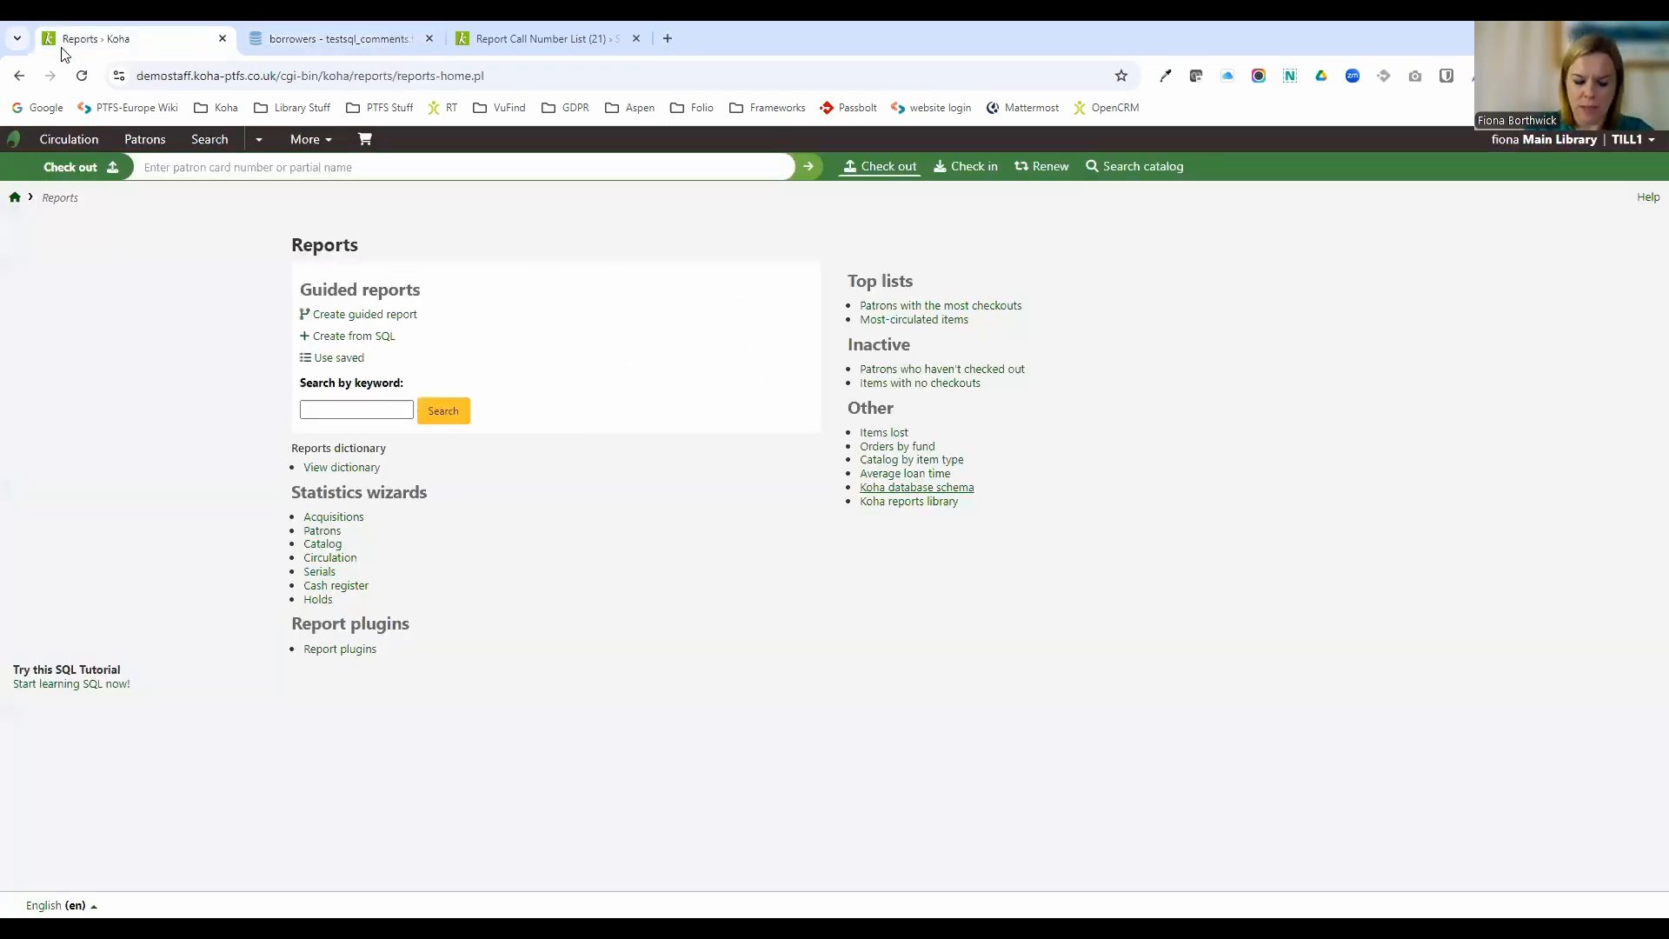
click(916, 508)
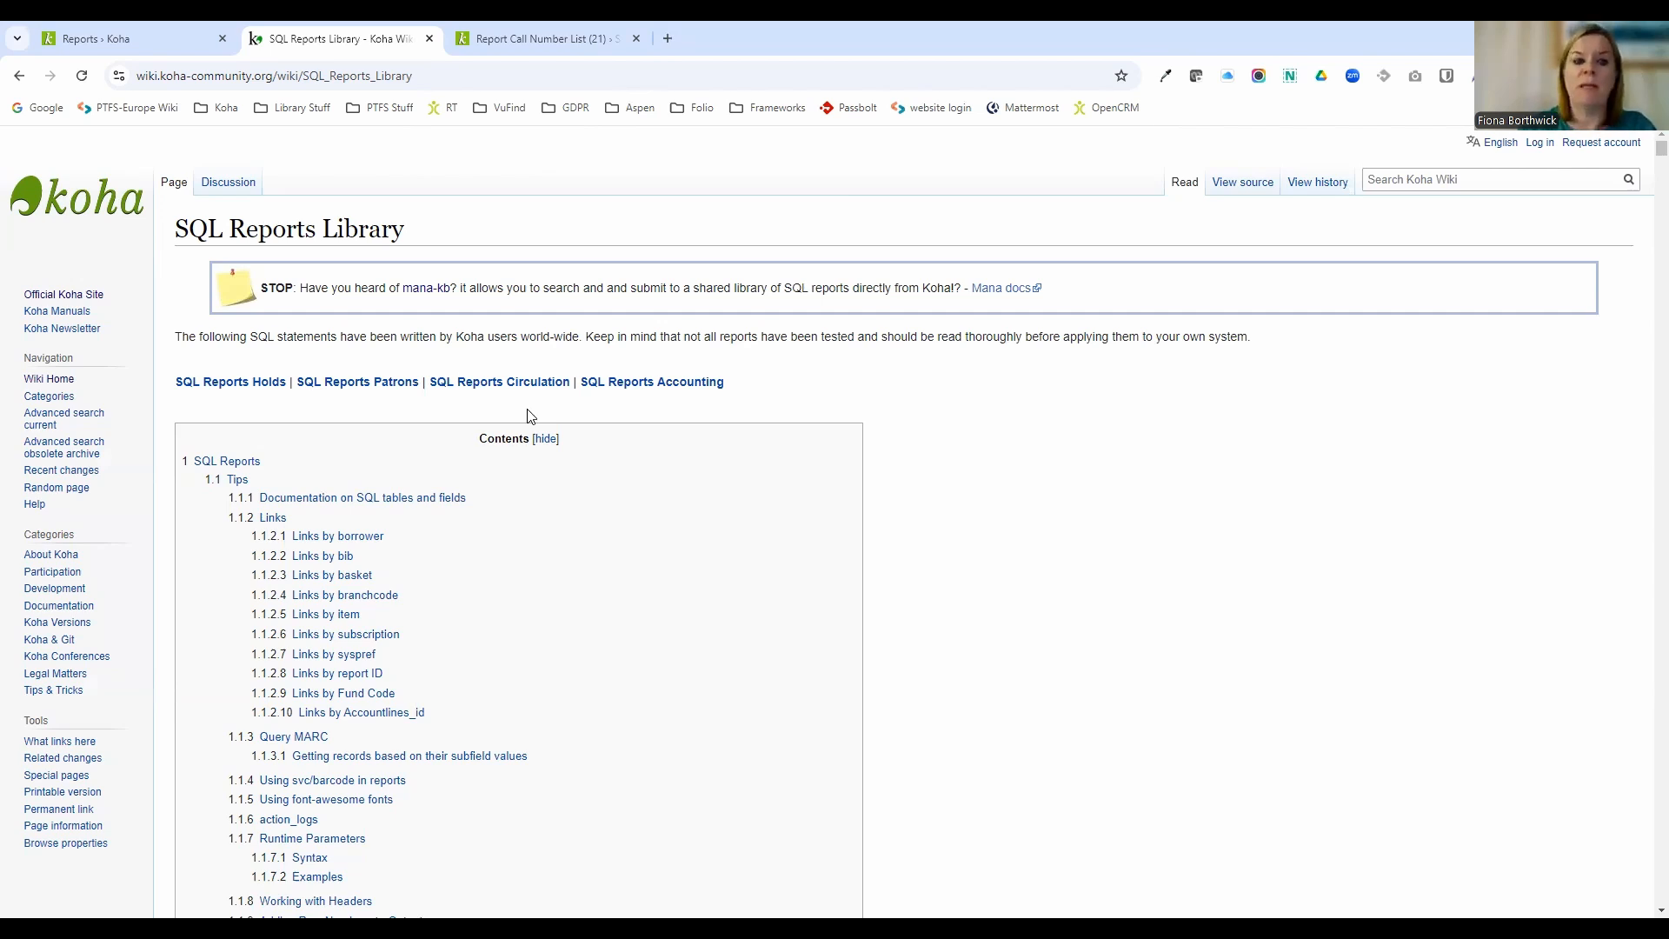
click(106, 23)
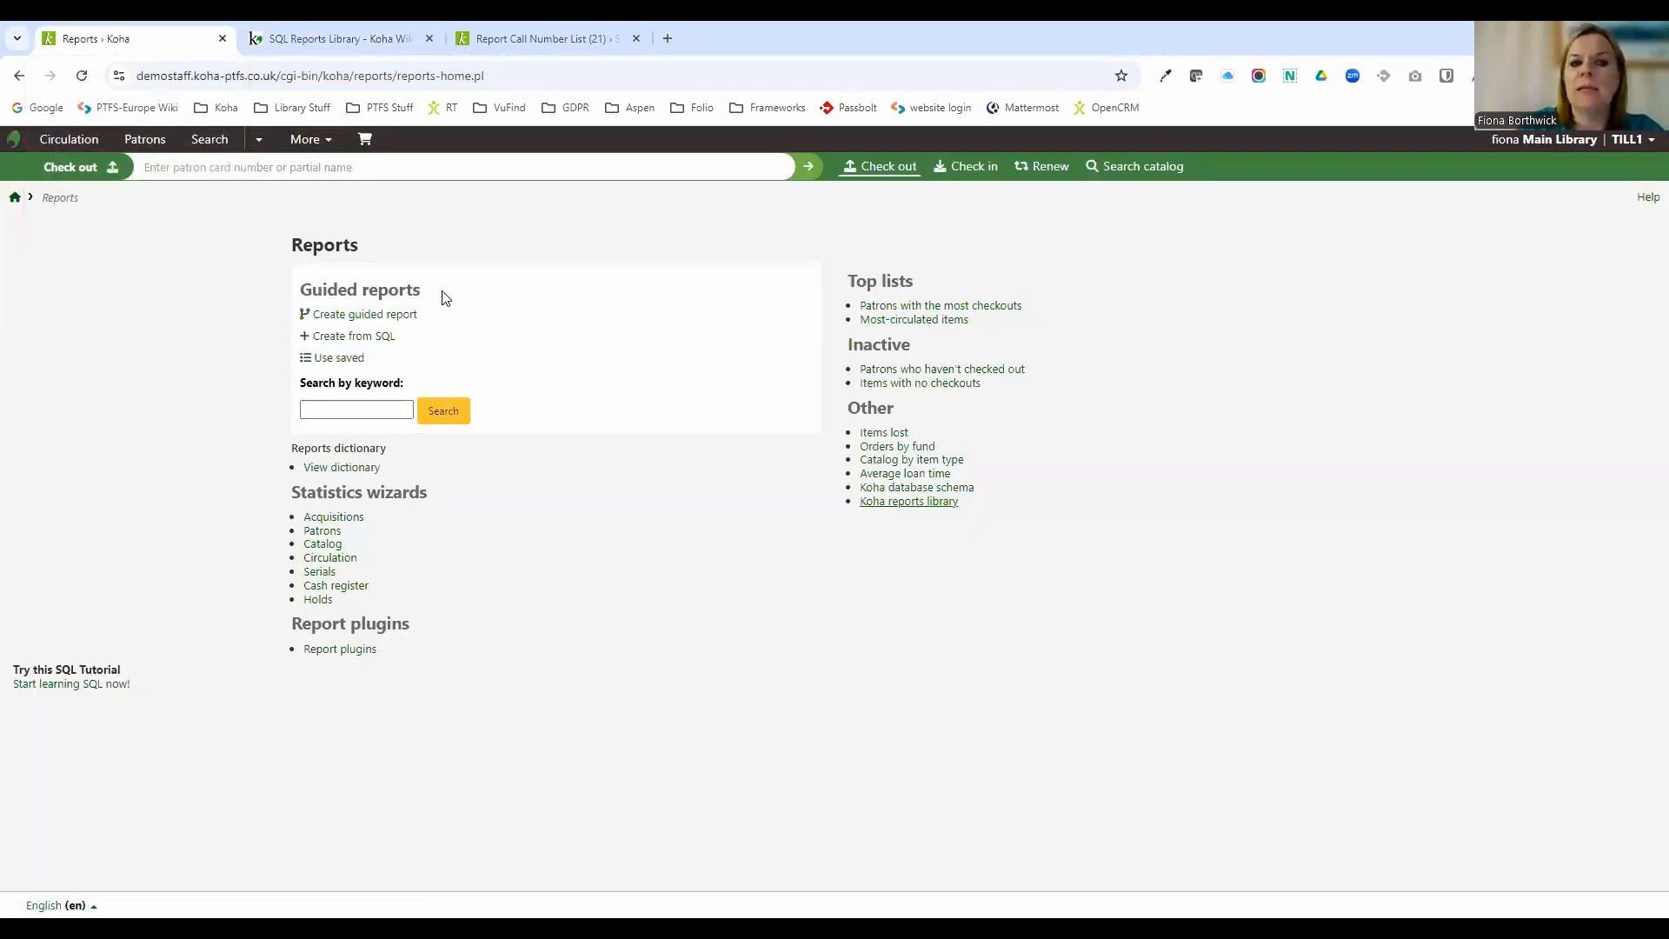
Open the saved reports list and browse through its entries.
click(357, 358)
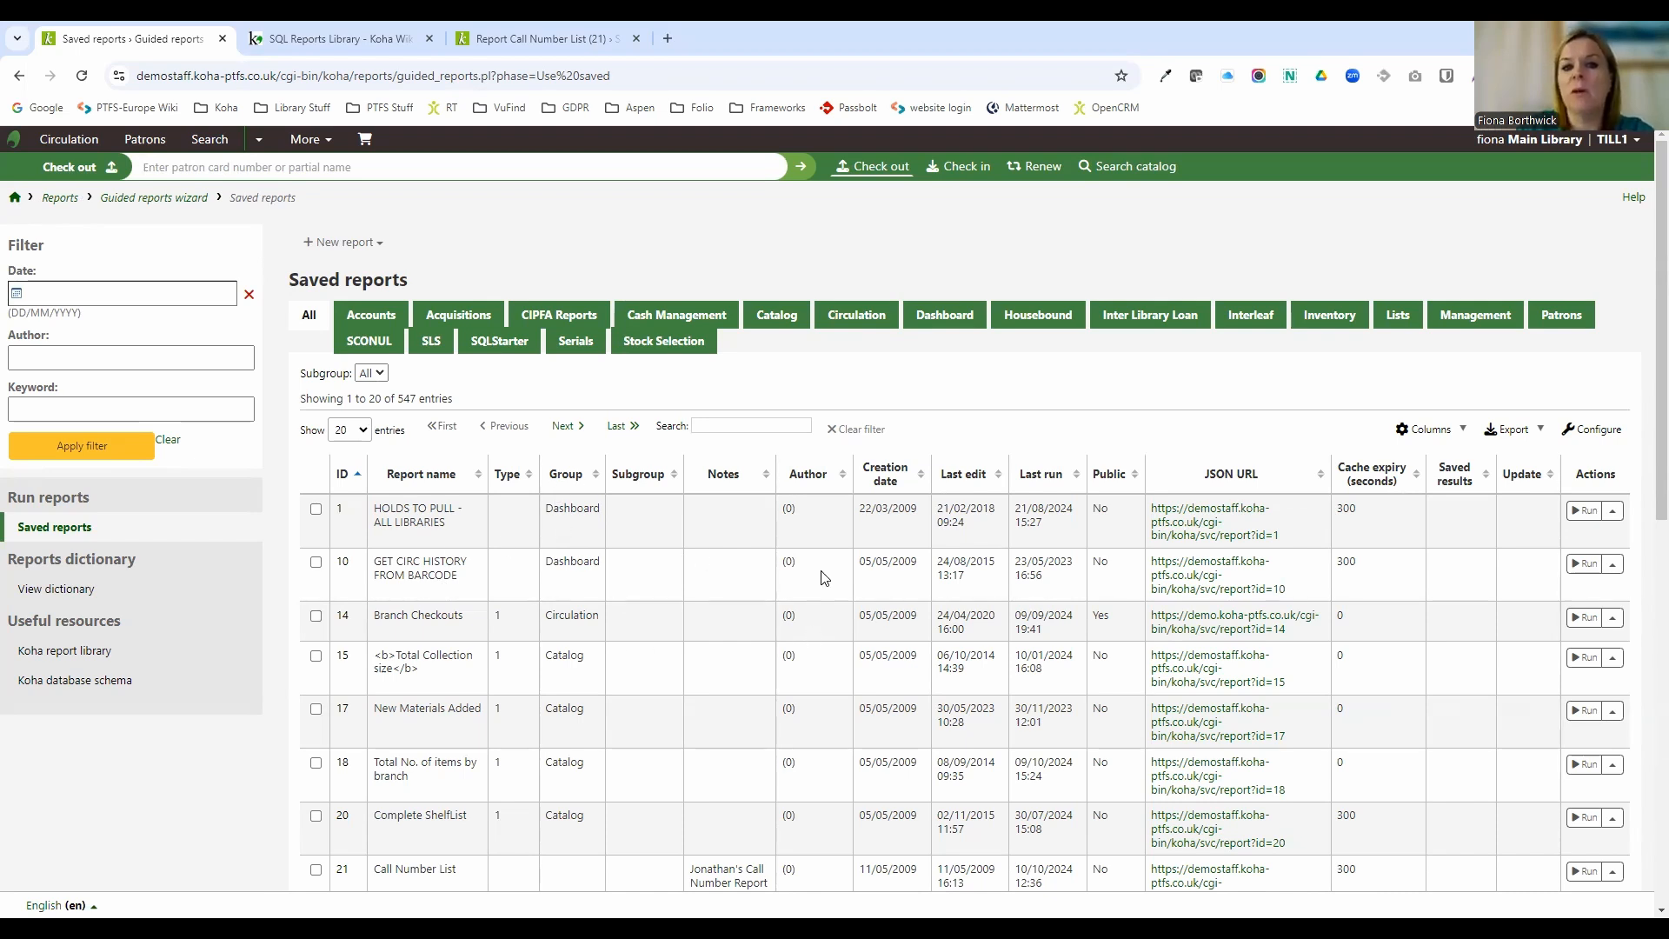
scroll(823, 579, down, 1)
scroll(823, 578, down, 4)
scroll(835, 609, down, 2)
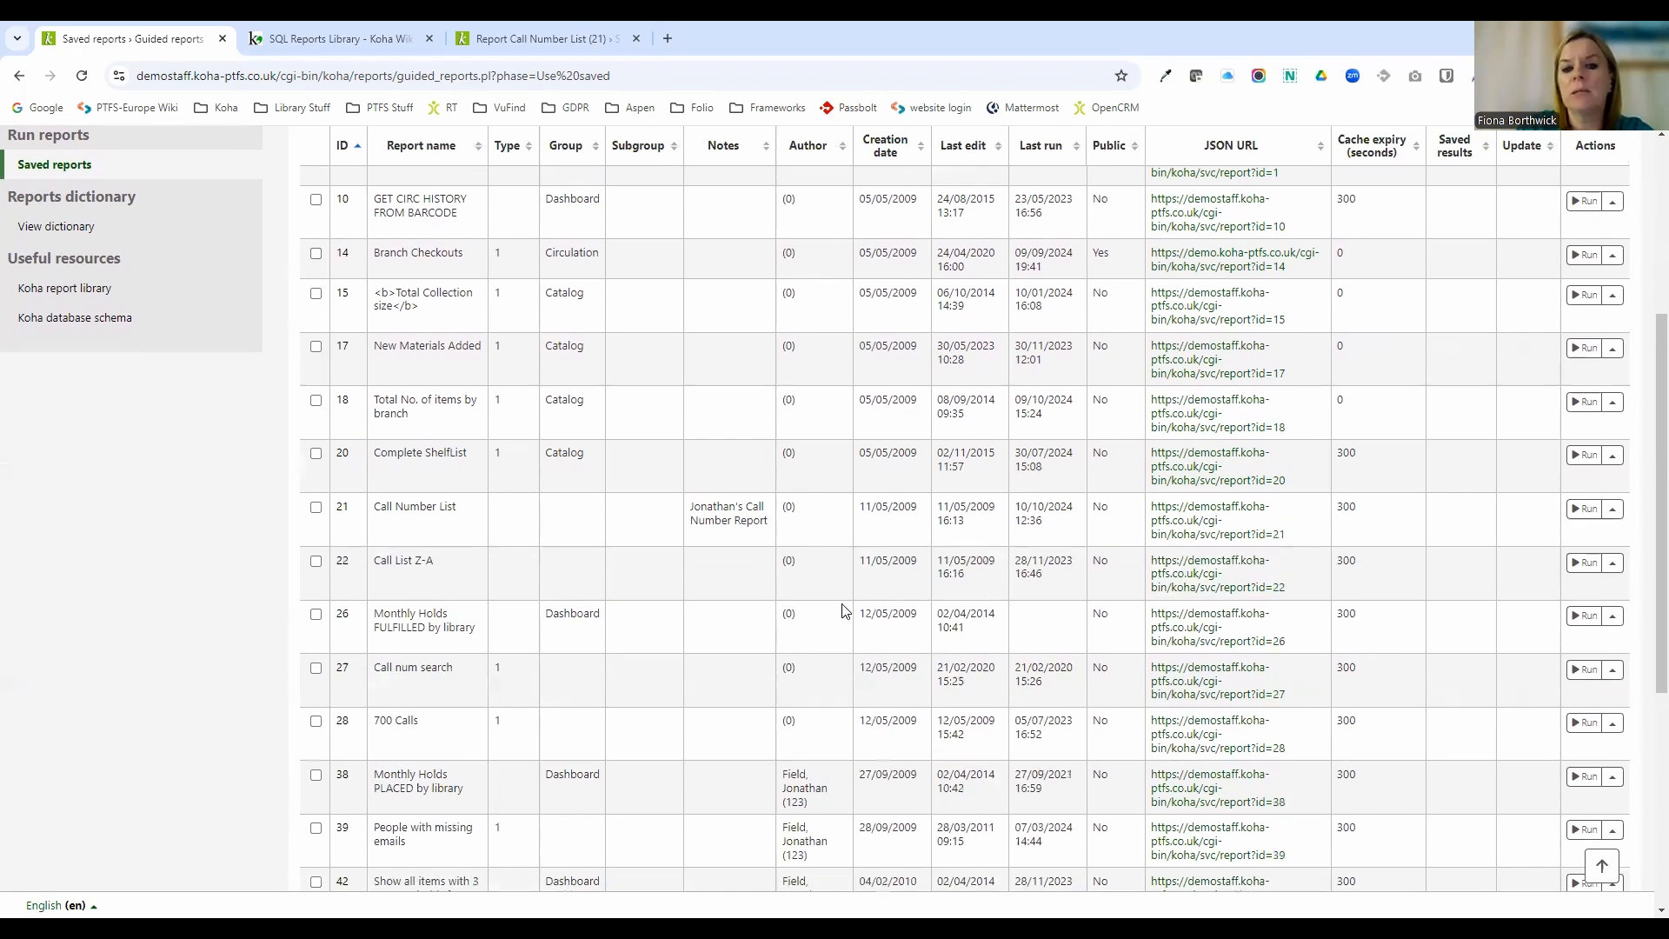
scroll(844, 617, up, 6)
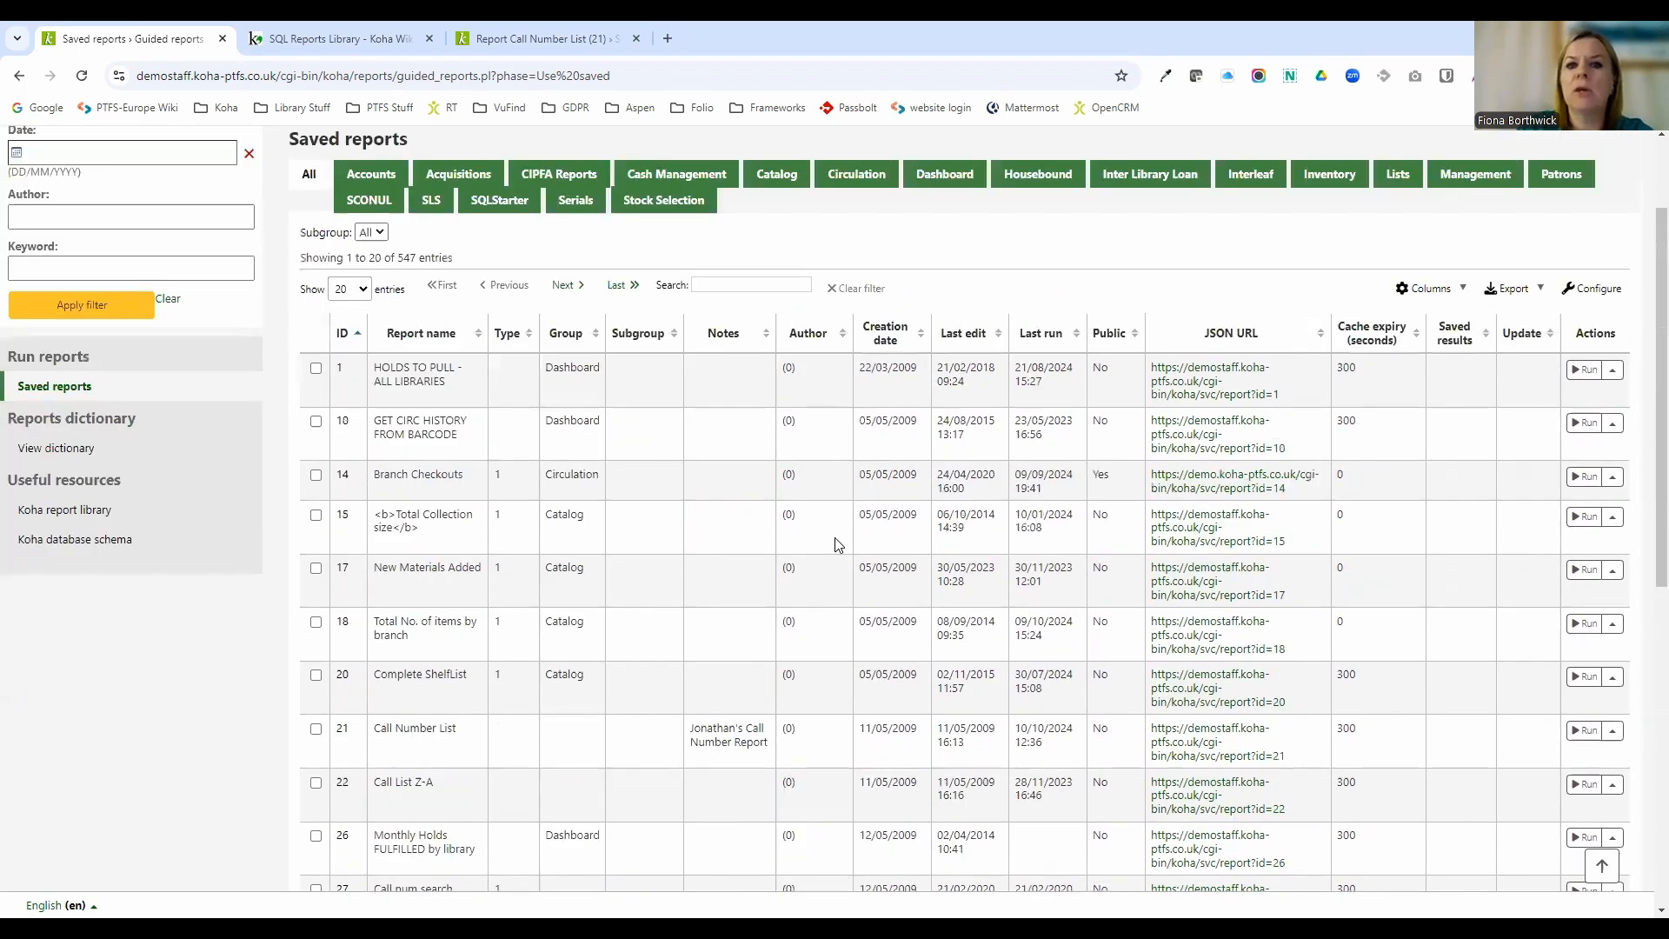
scroll(906, 409, down, 12)
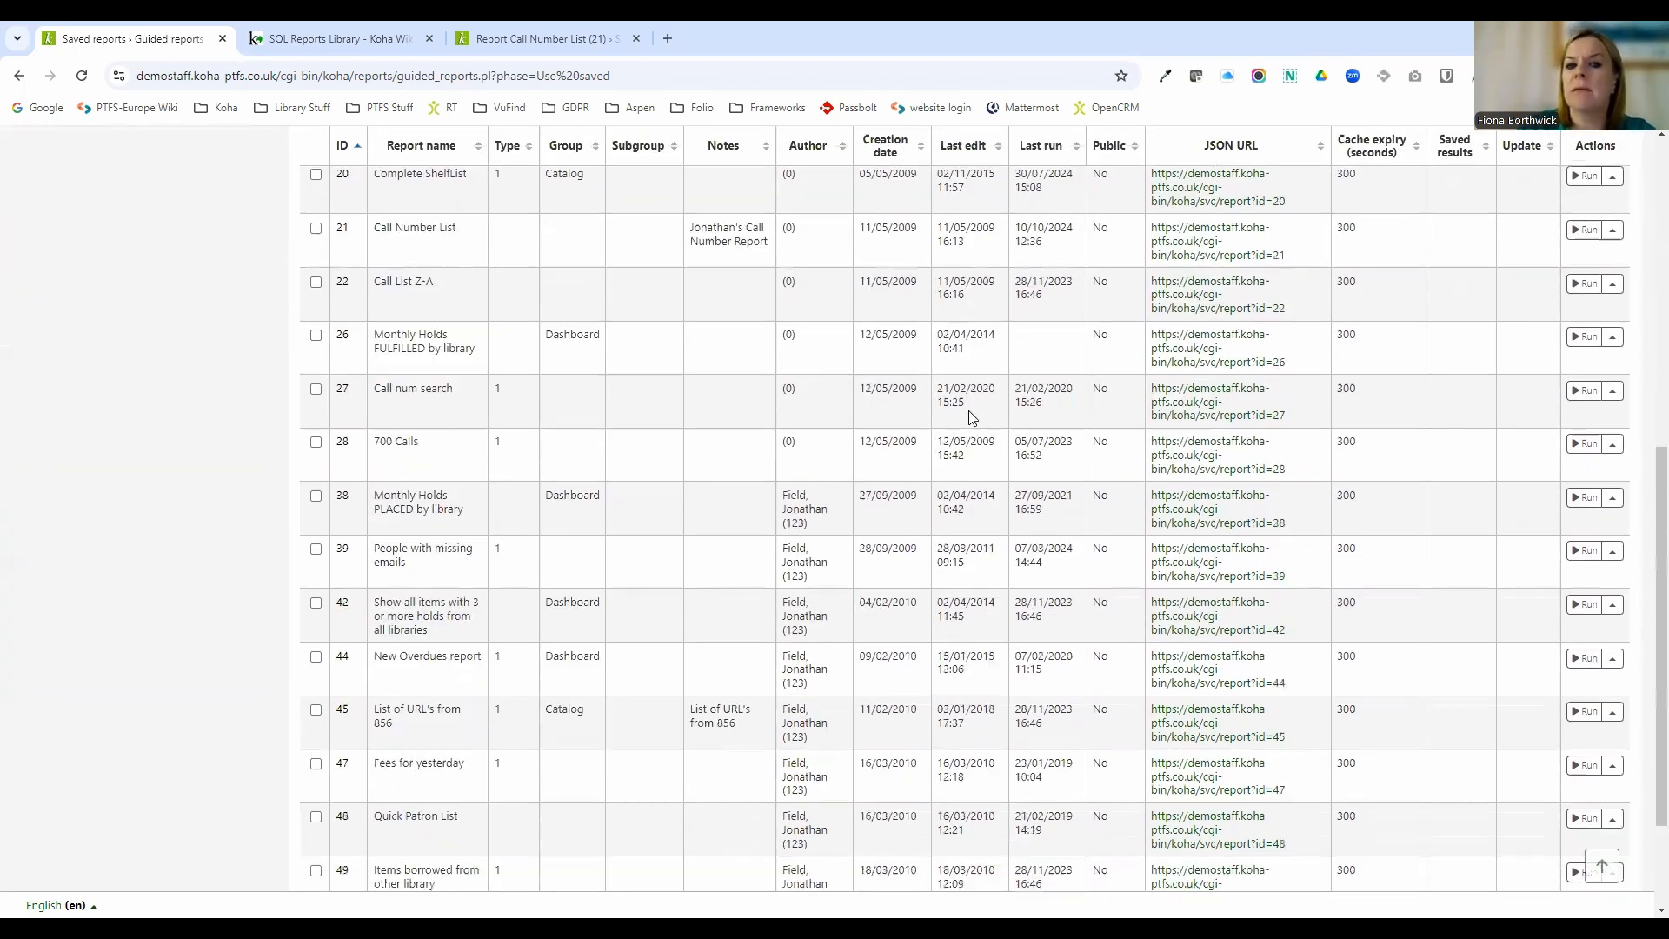
scroll(1000, 413, up, 10)
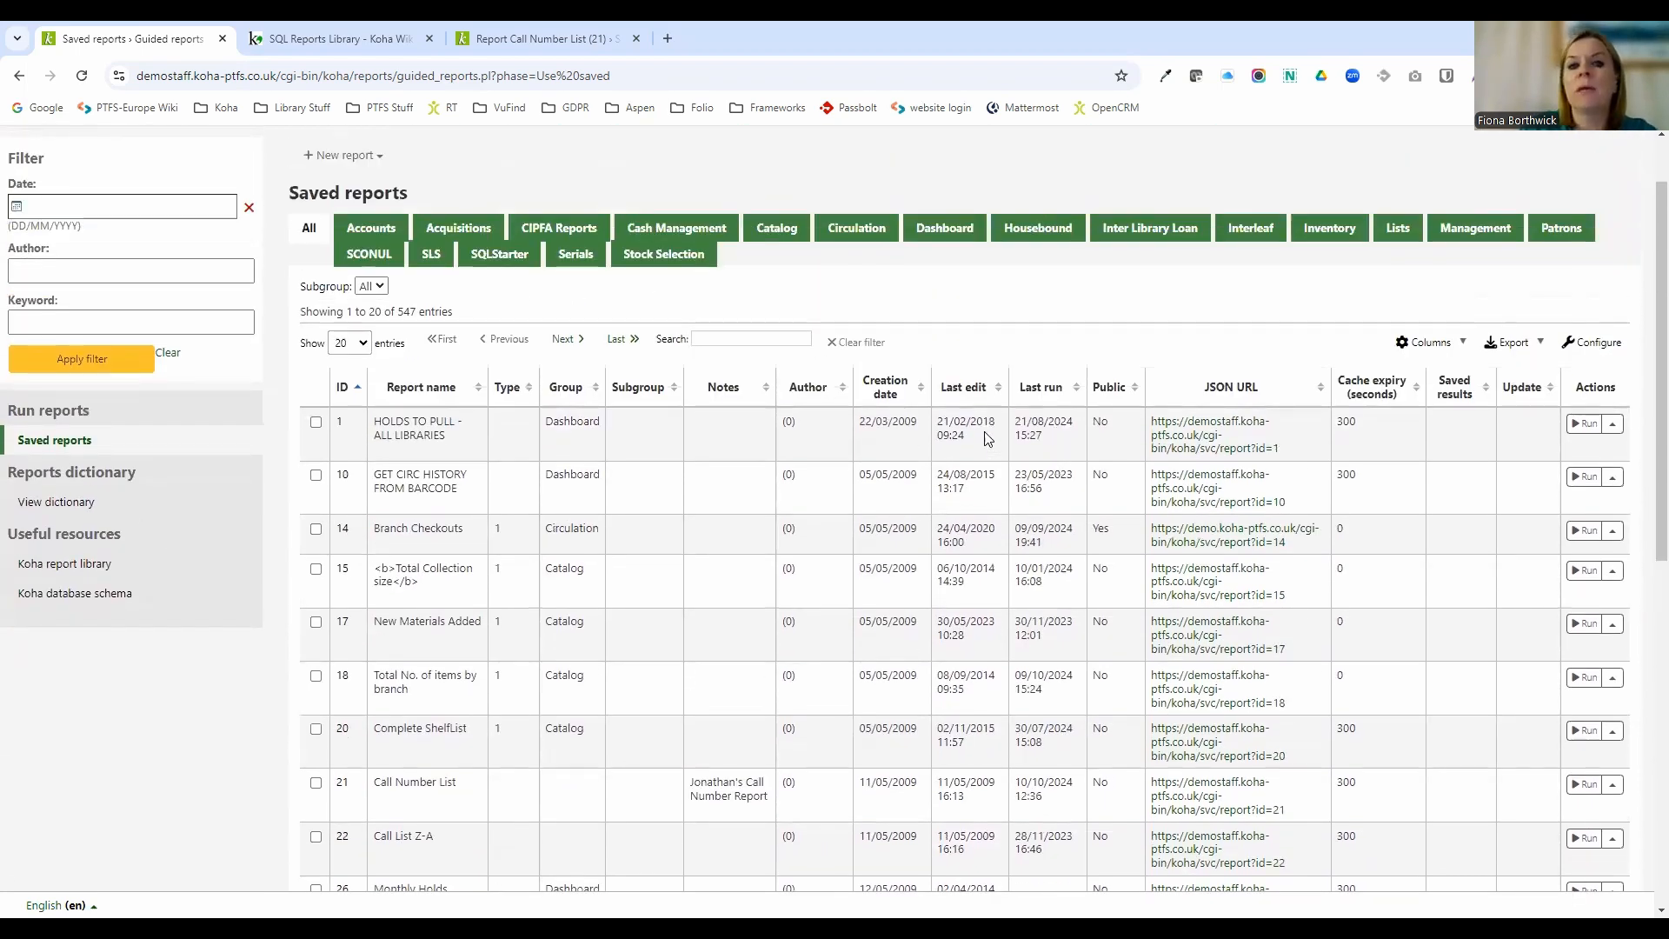
Examine the saved reports filter fields for date, author and keyword, and the table search box.
click(746, 343)
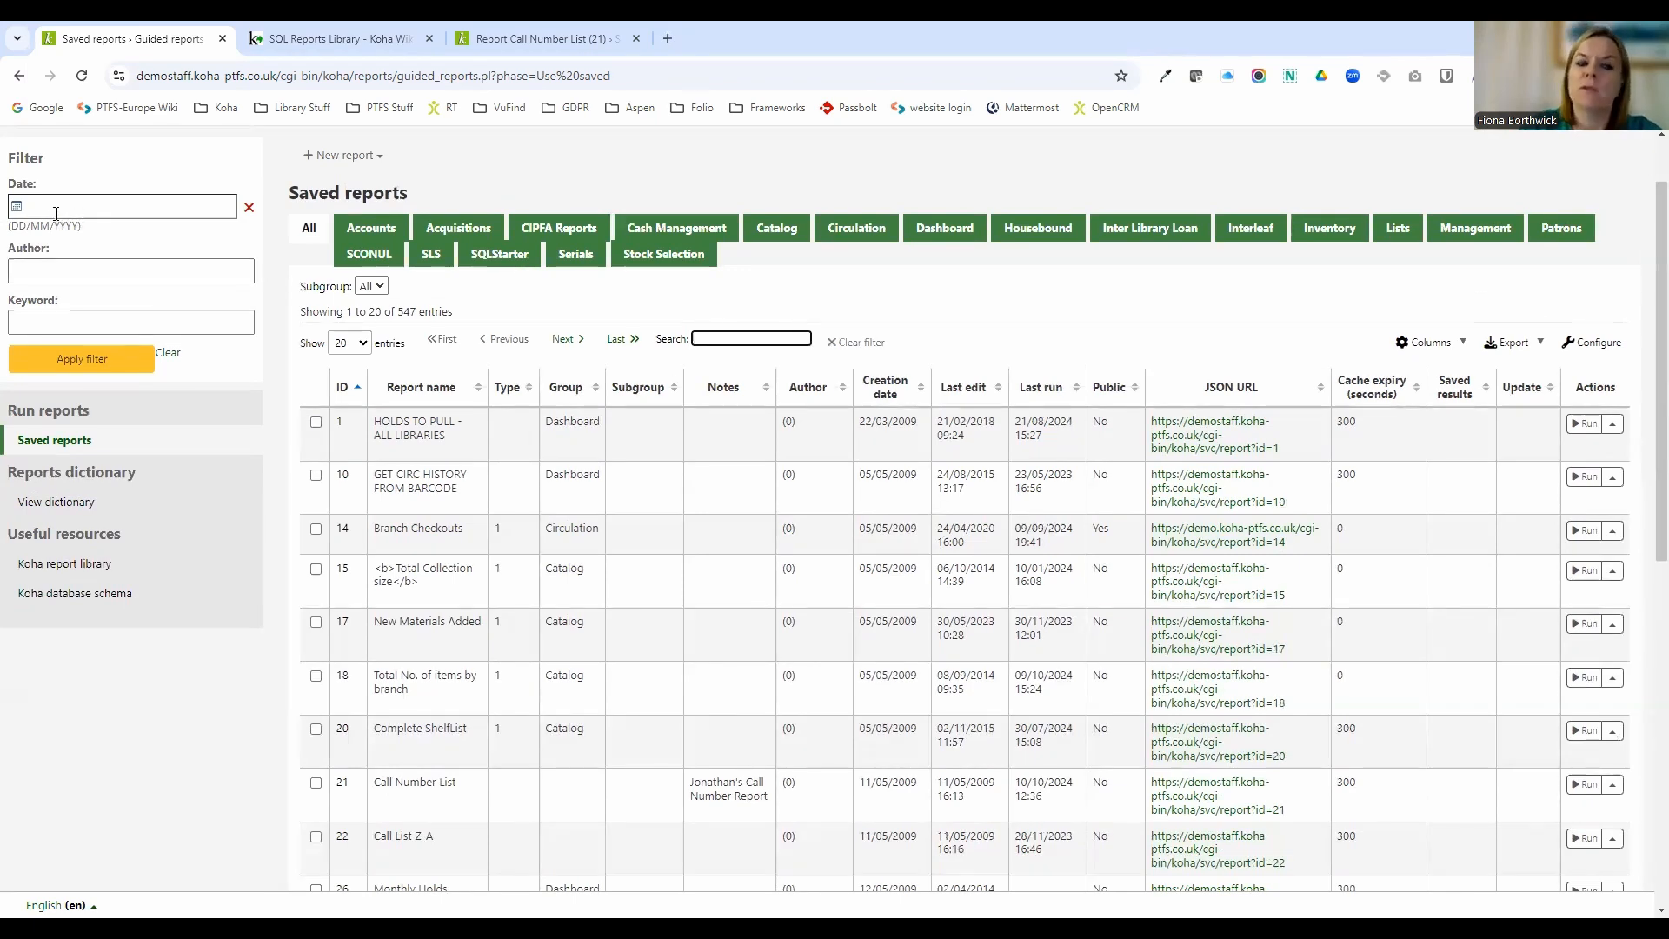
scroll(55, 213, up, 1)
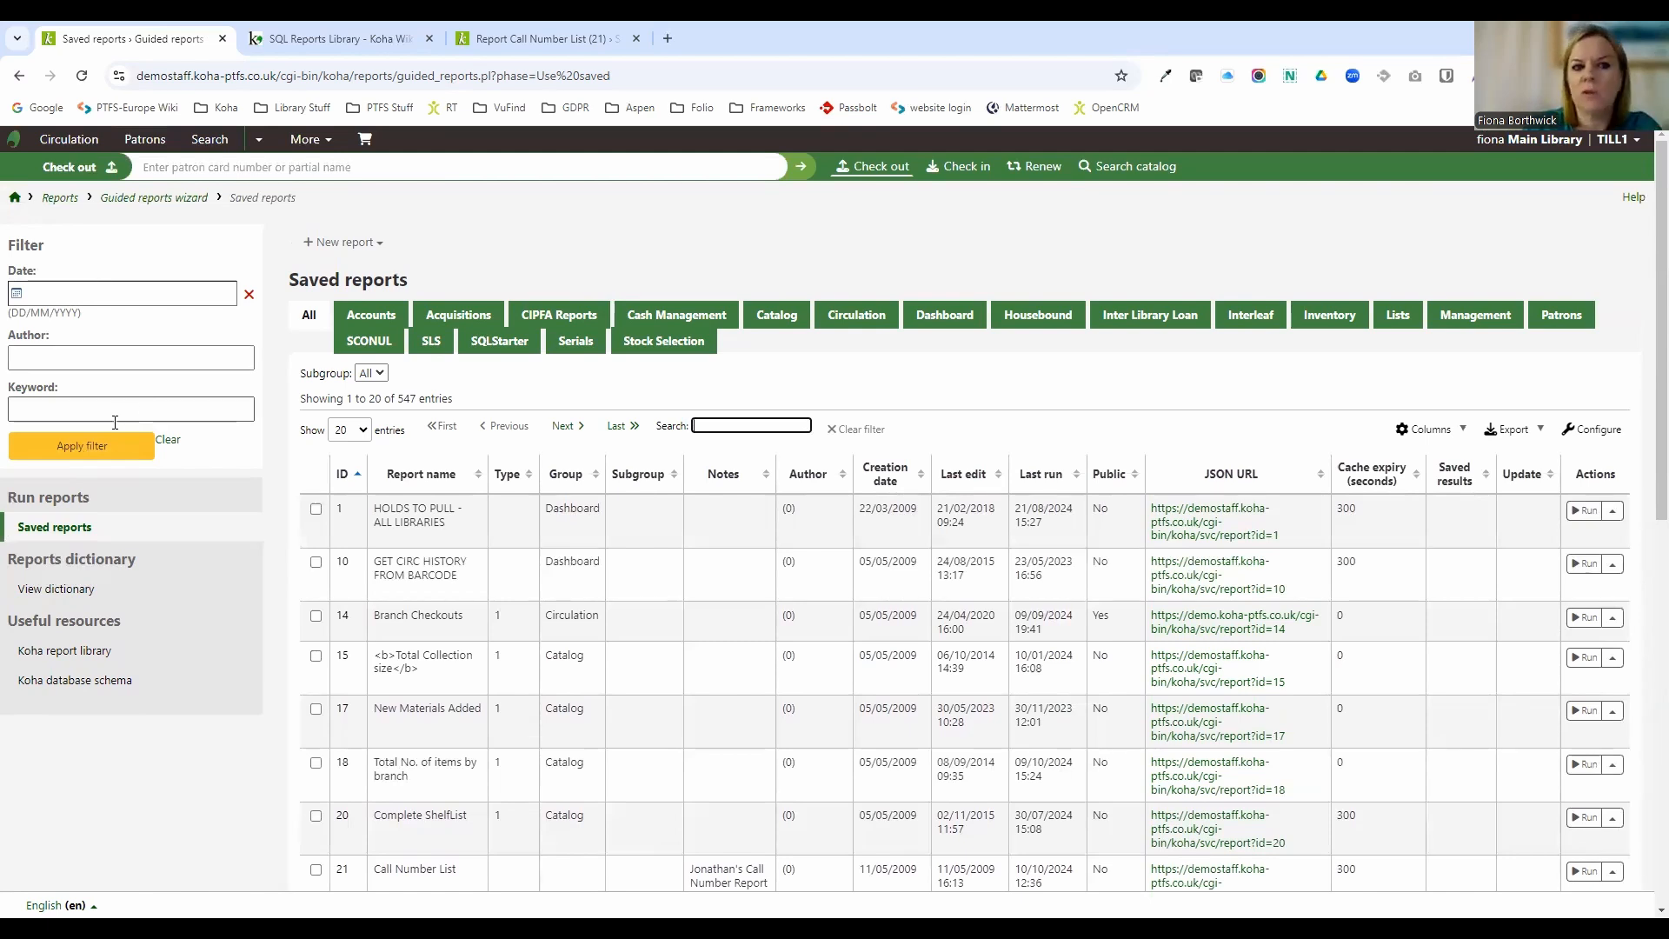
click(20, 353)
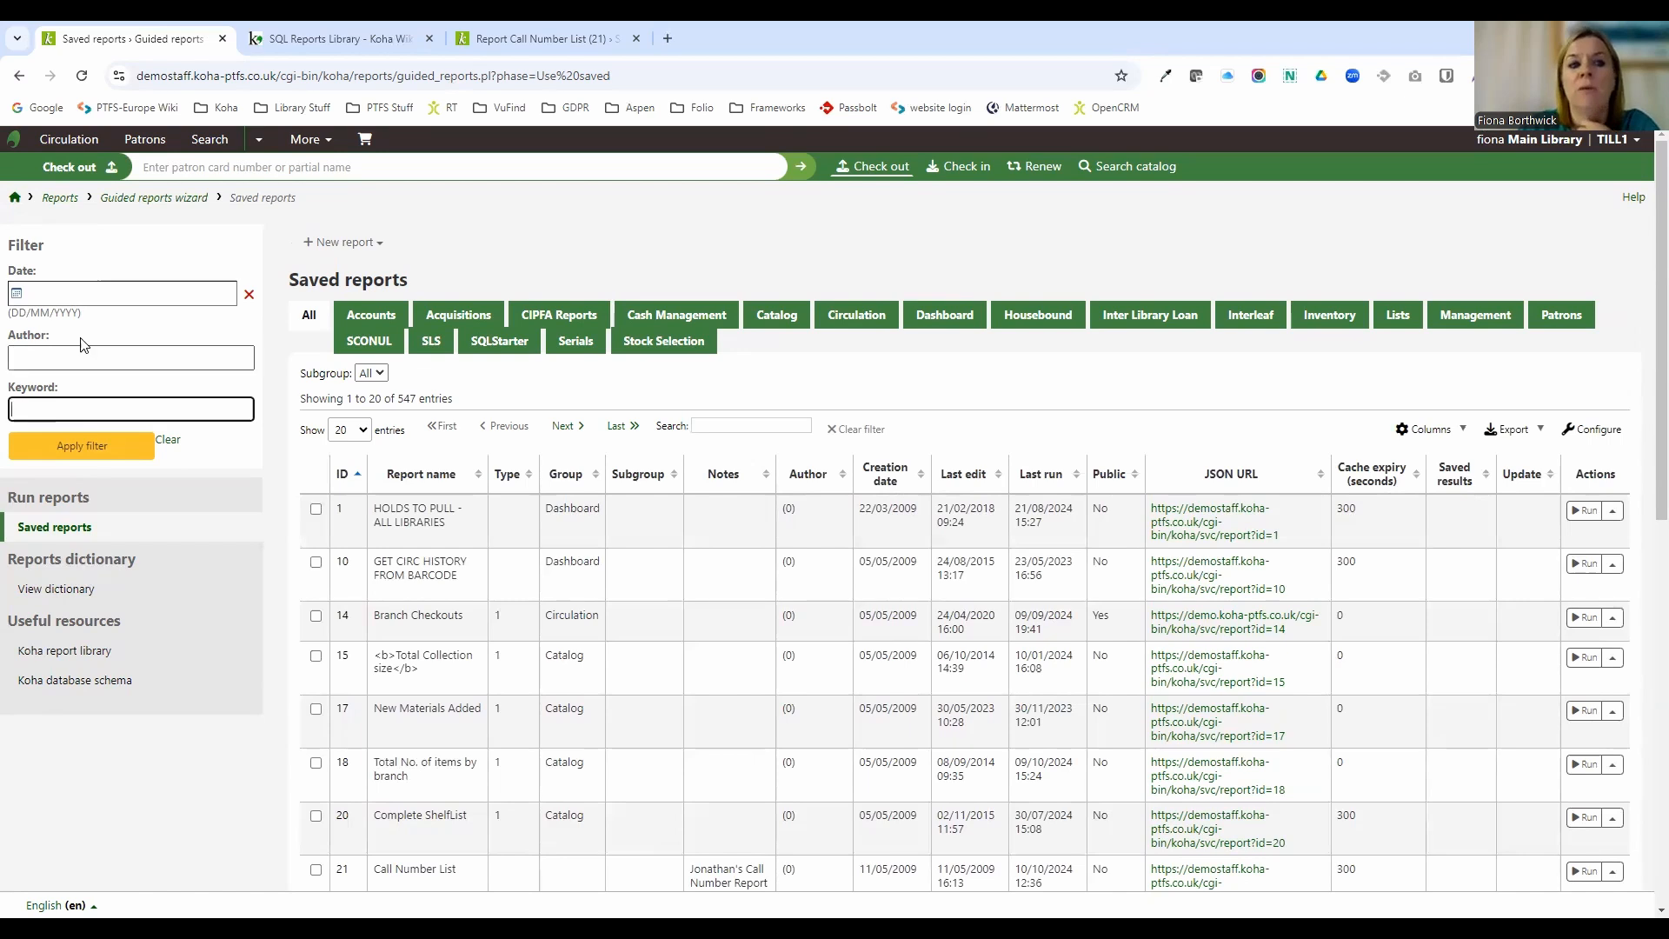
click(93, 288)
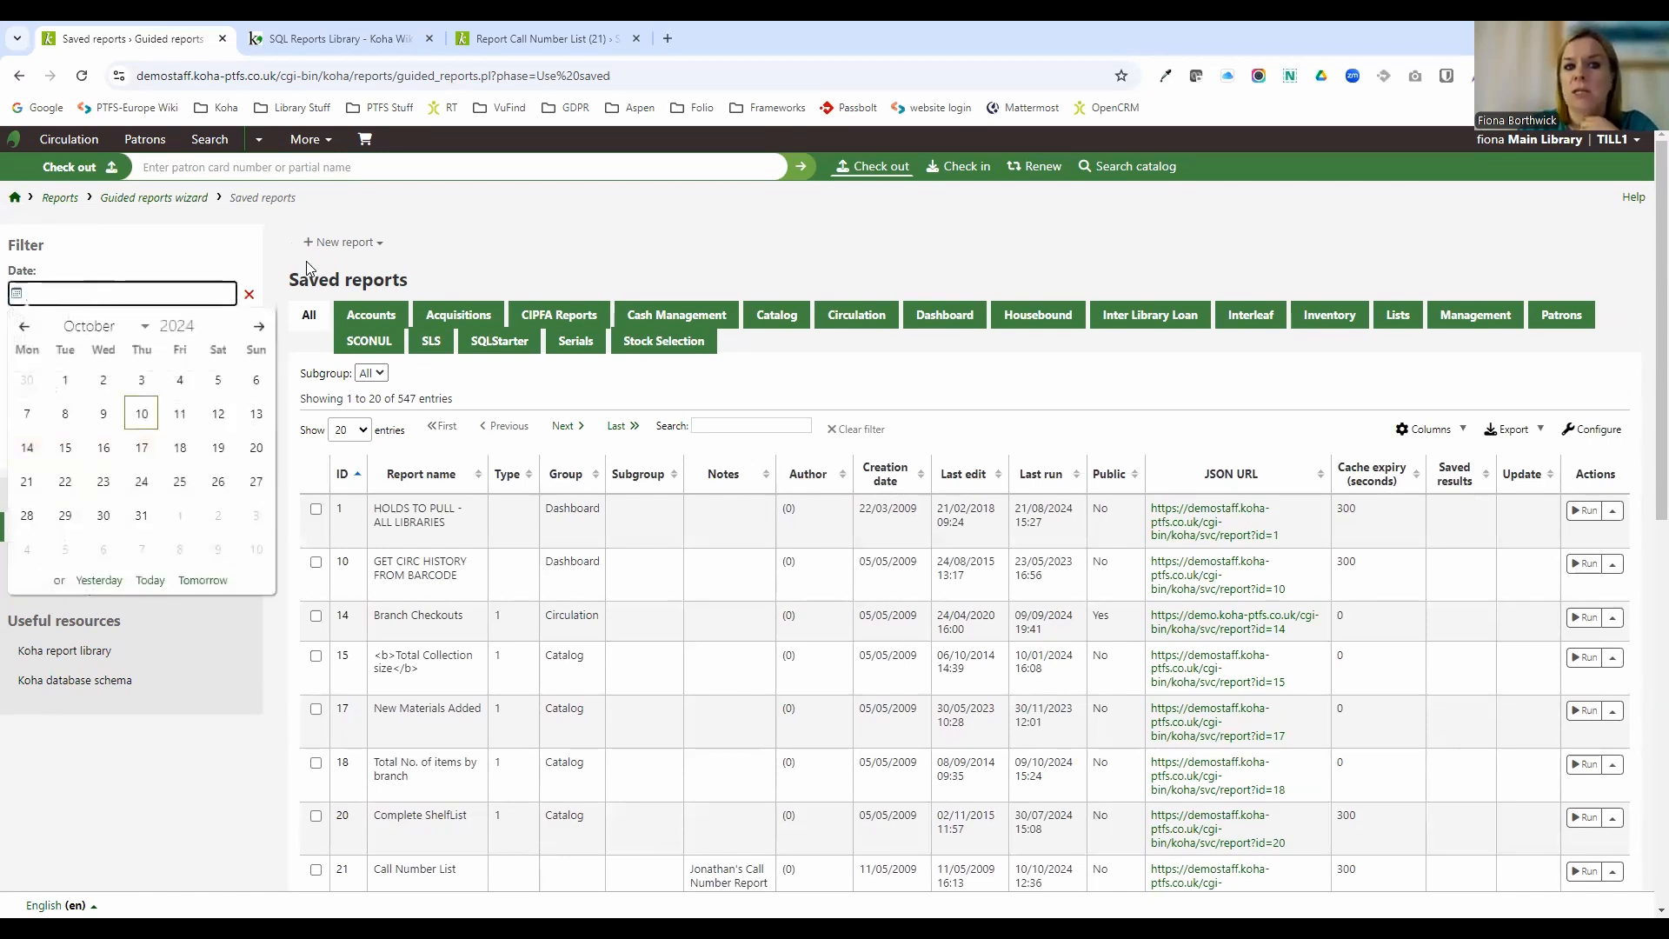
click(228, 245)
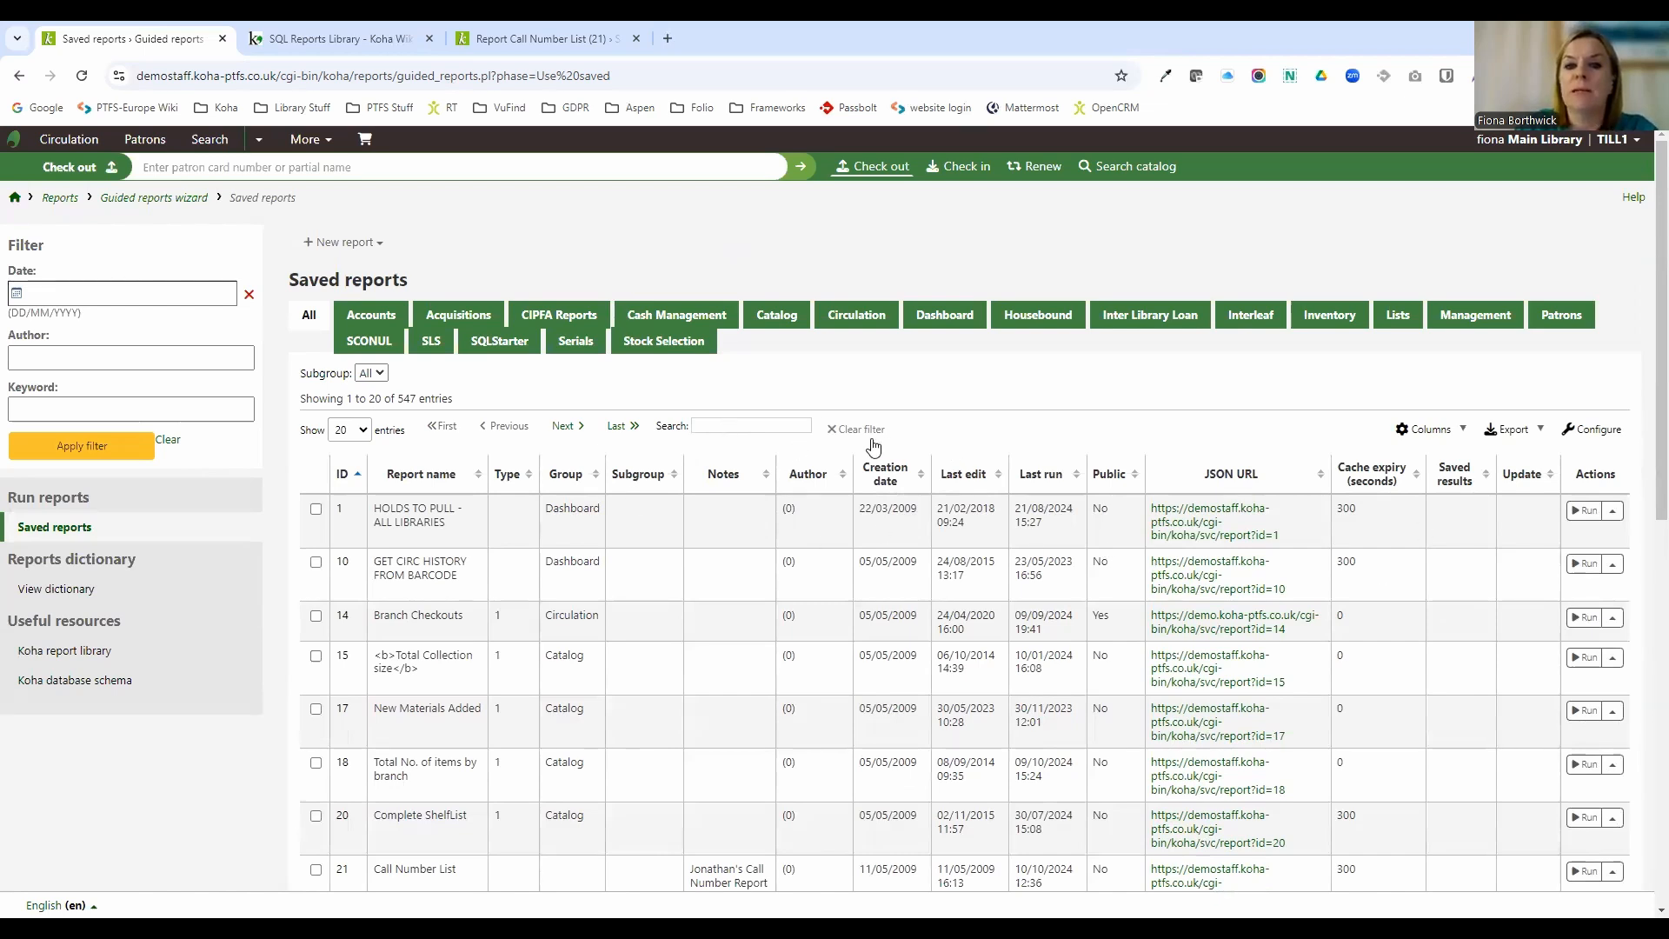
click(787, 425)
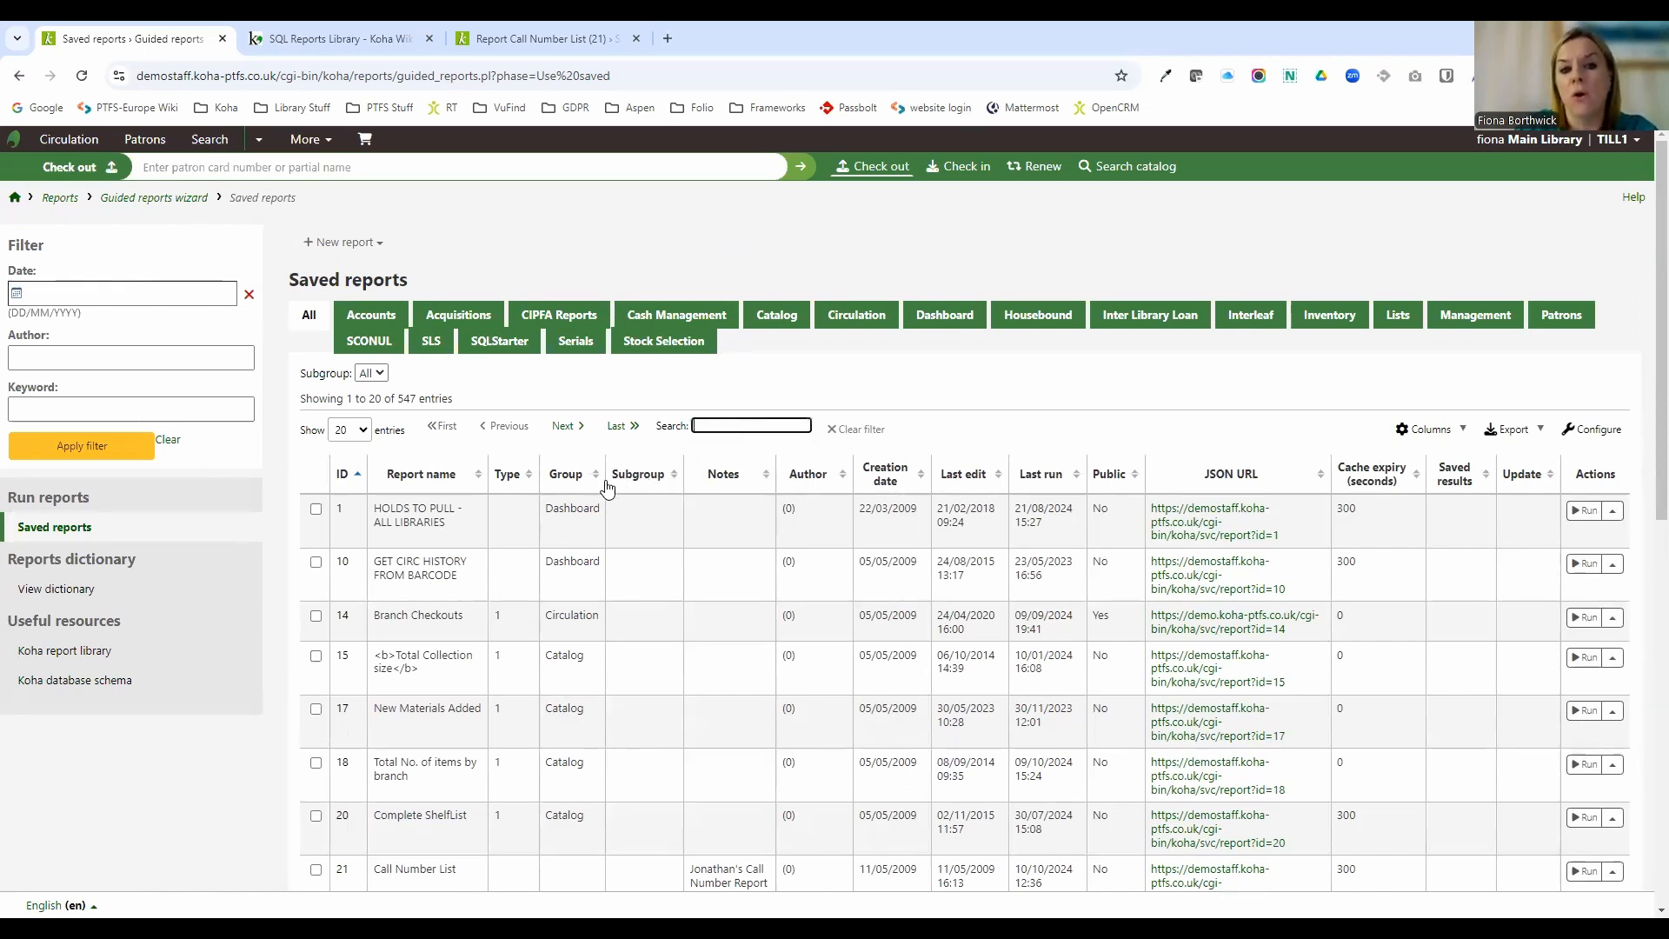
Sort the saved reports by author, then by report name in descending order.
click(842, 482)
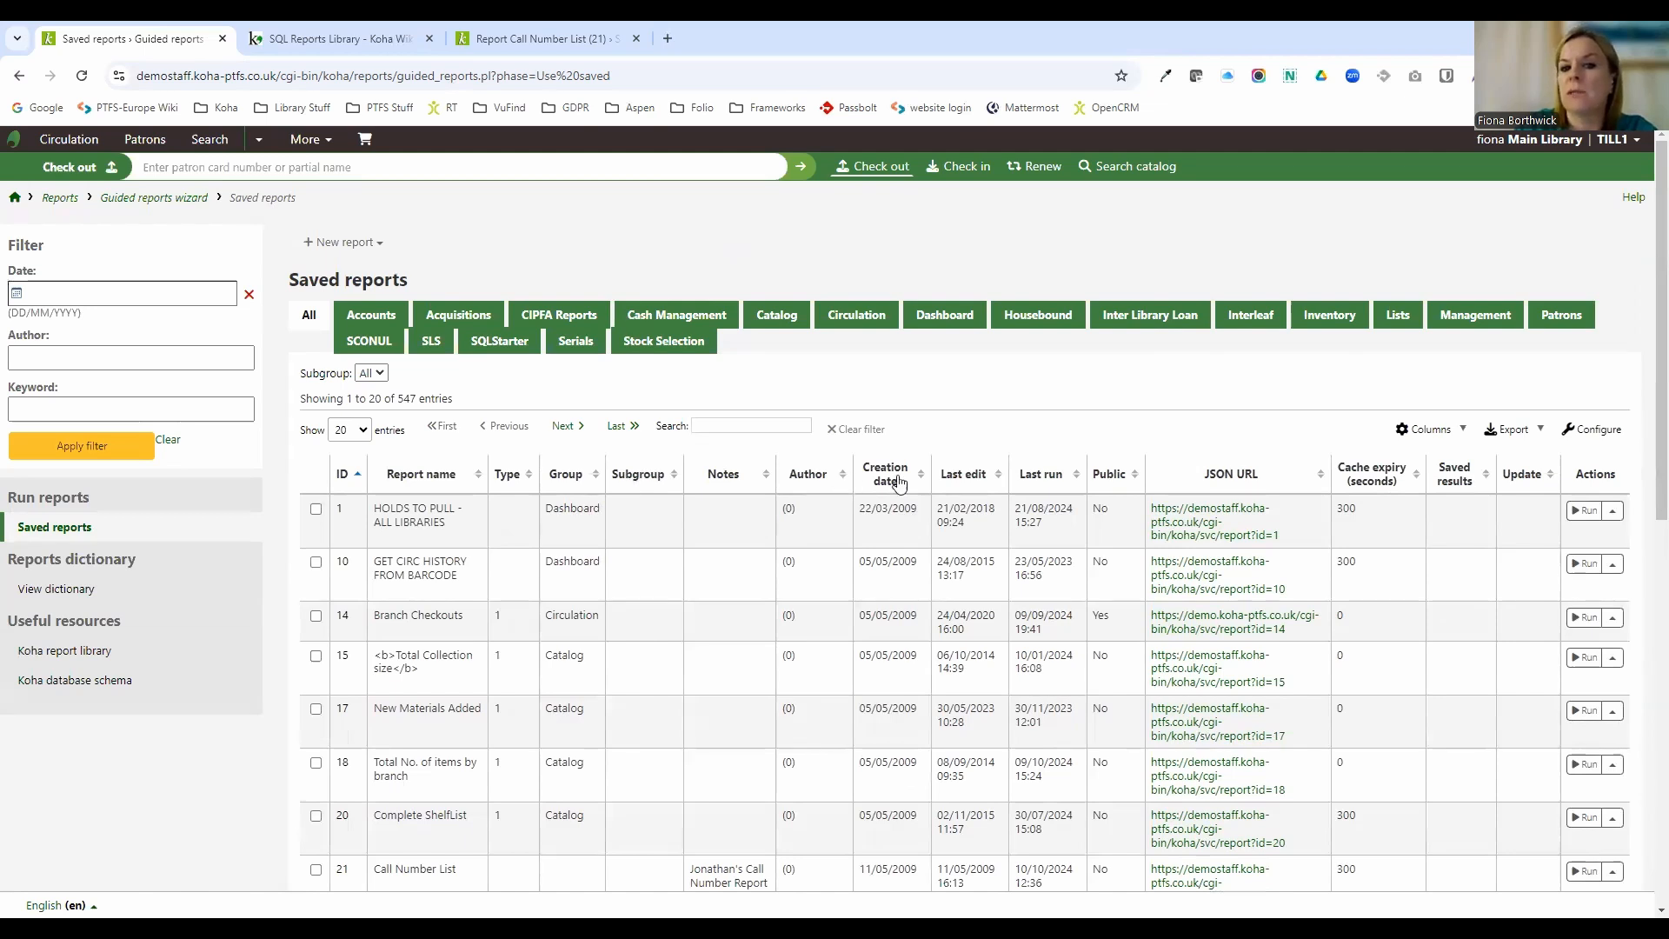
click(960, 485)
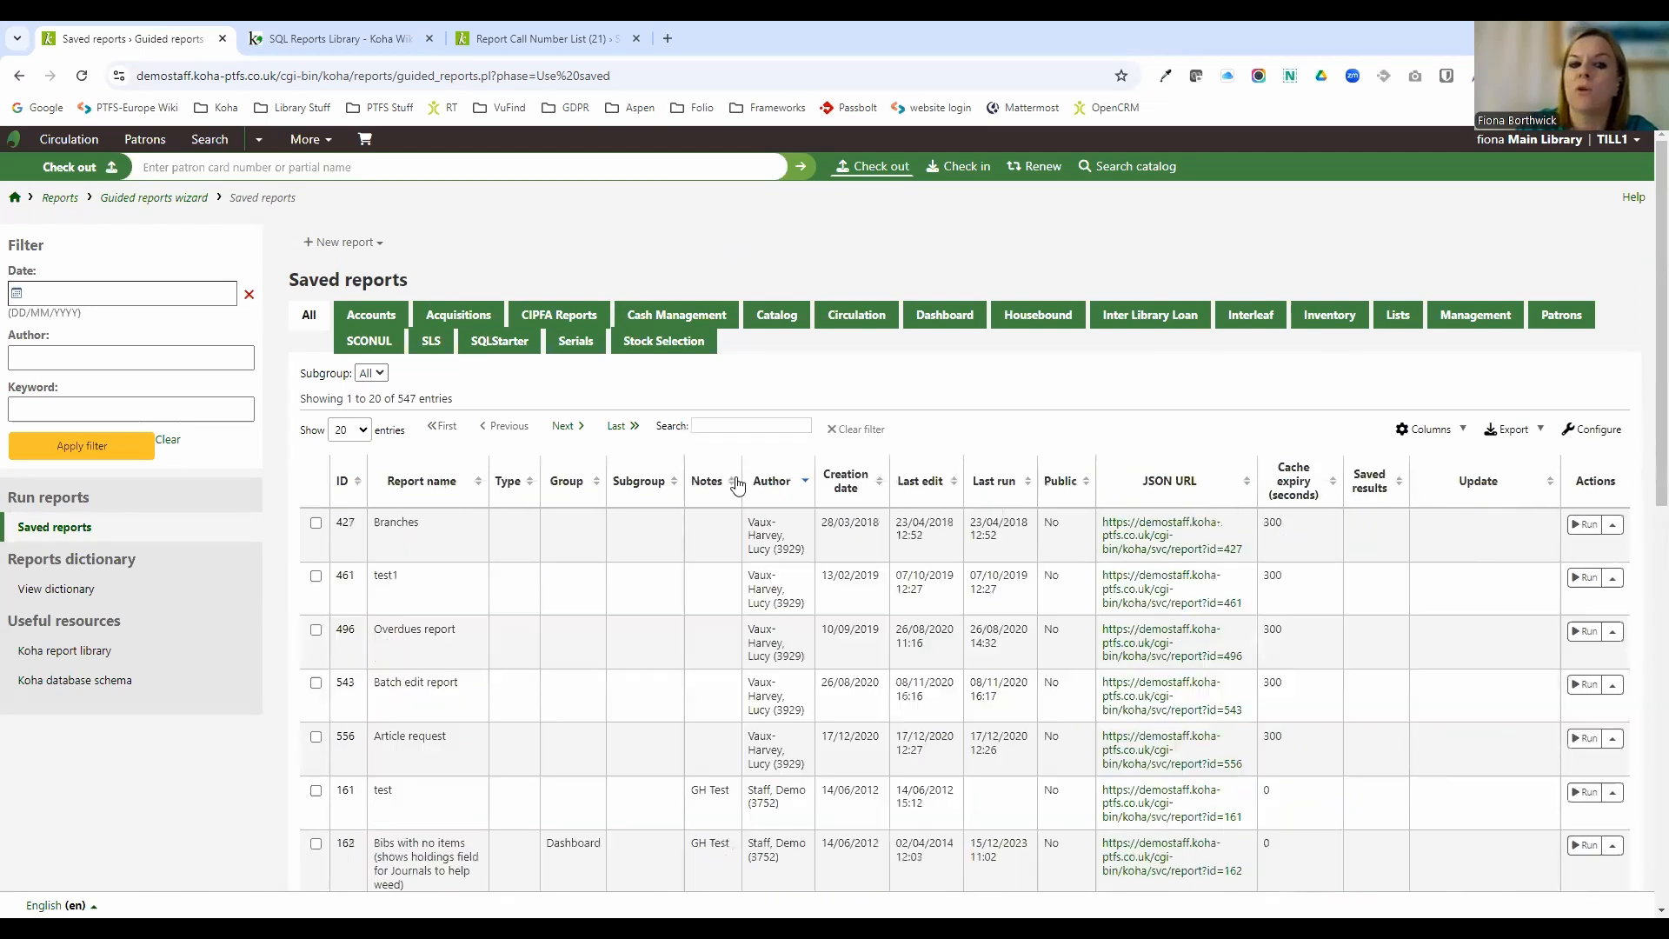
click(475, 487)
click(434, 476)
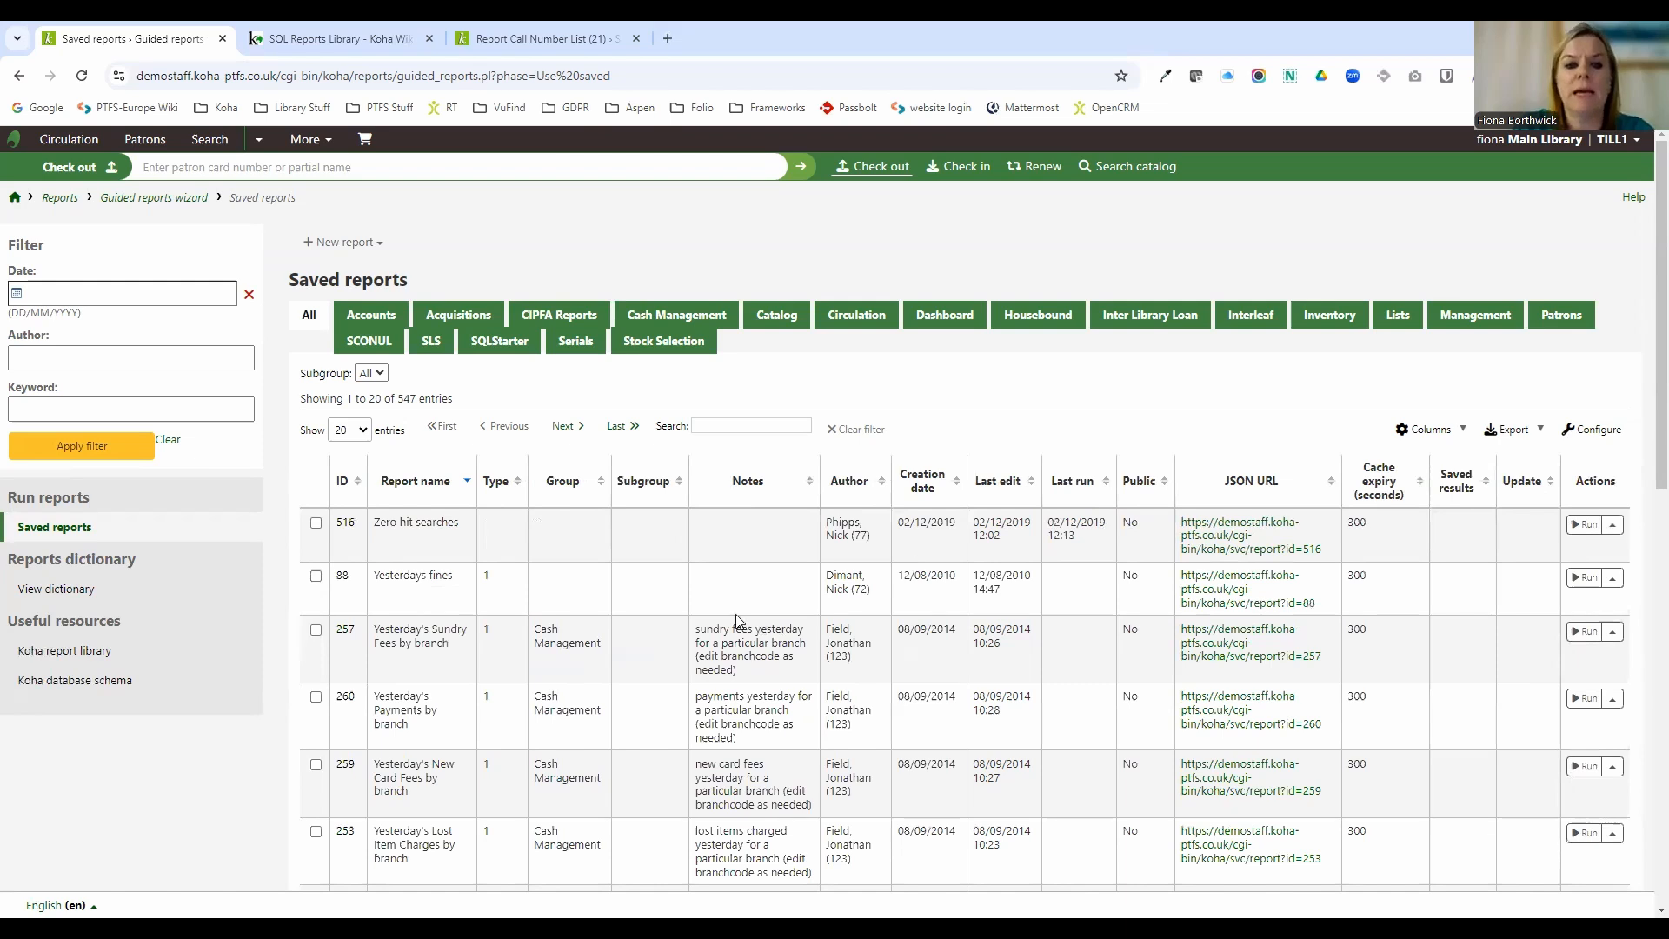
Open a report's actions menu, close it, and show only the Patrons group of saved reports.
click(1613, 525)
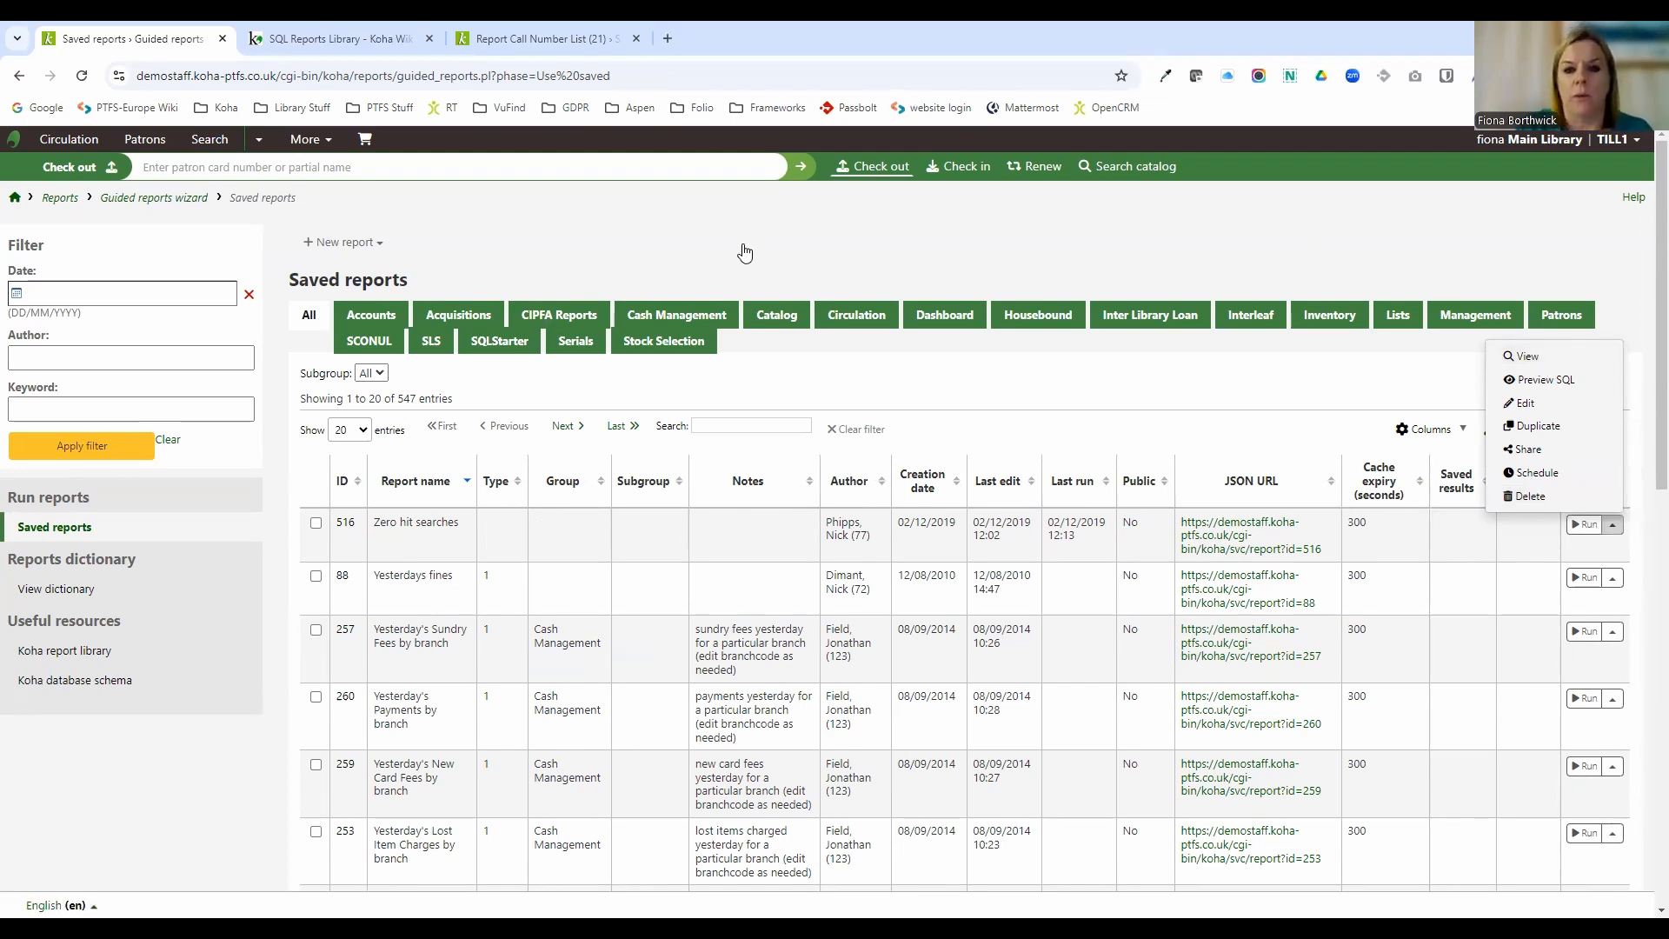
click(1461, 287)
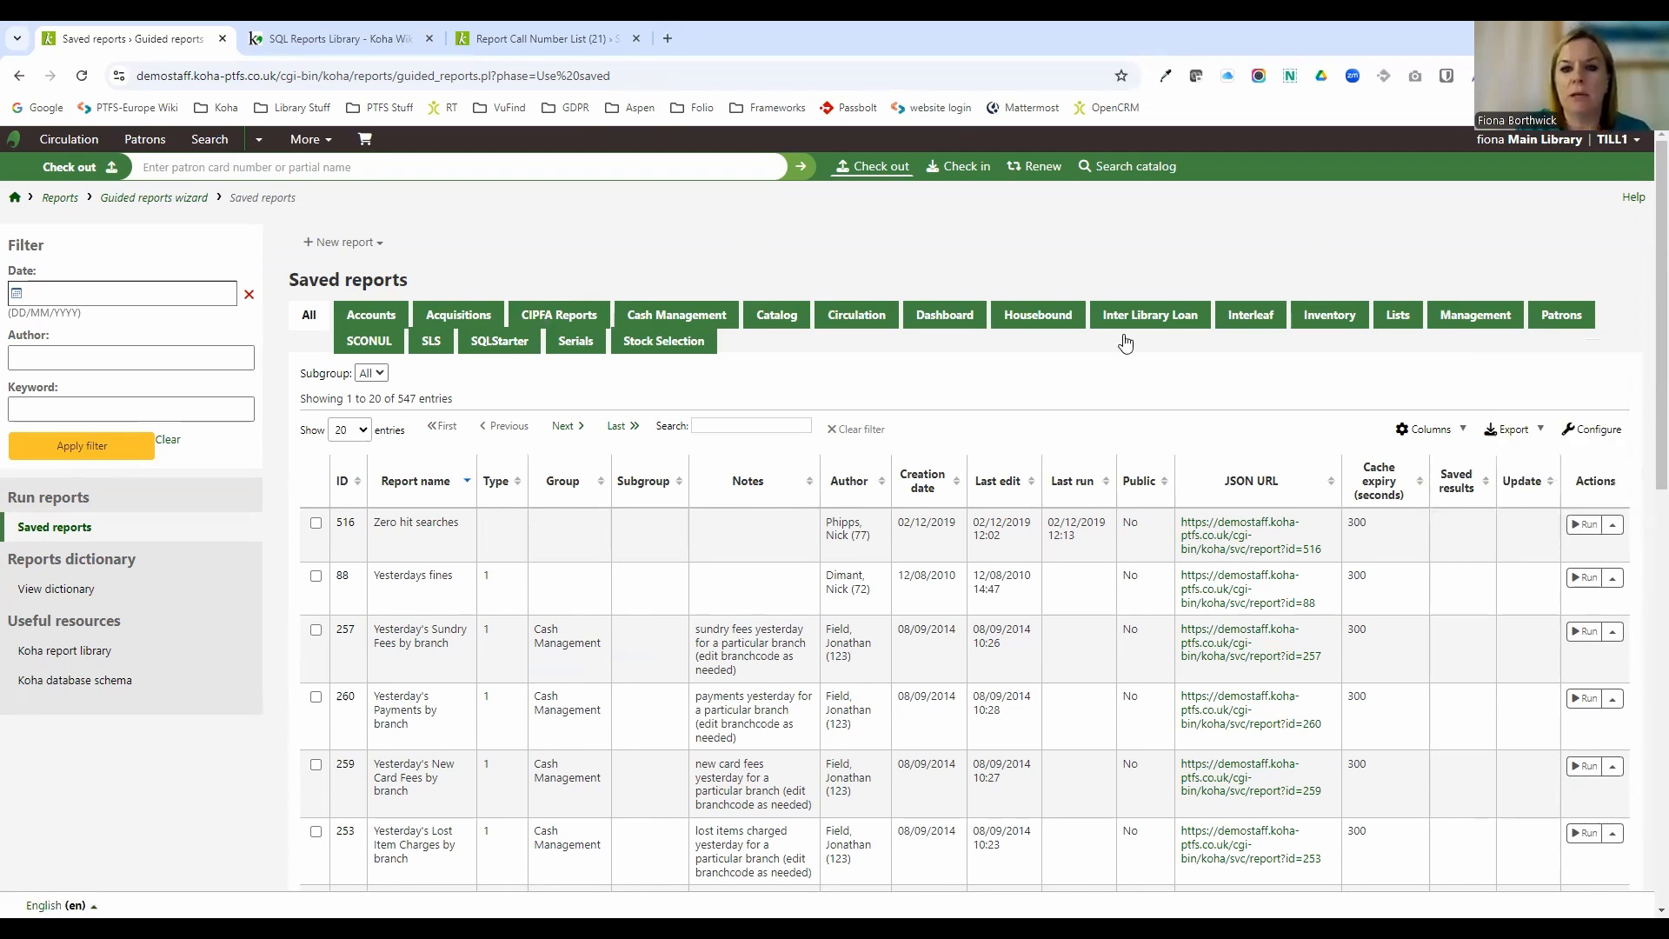
click(1582, 319)
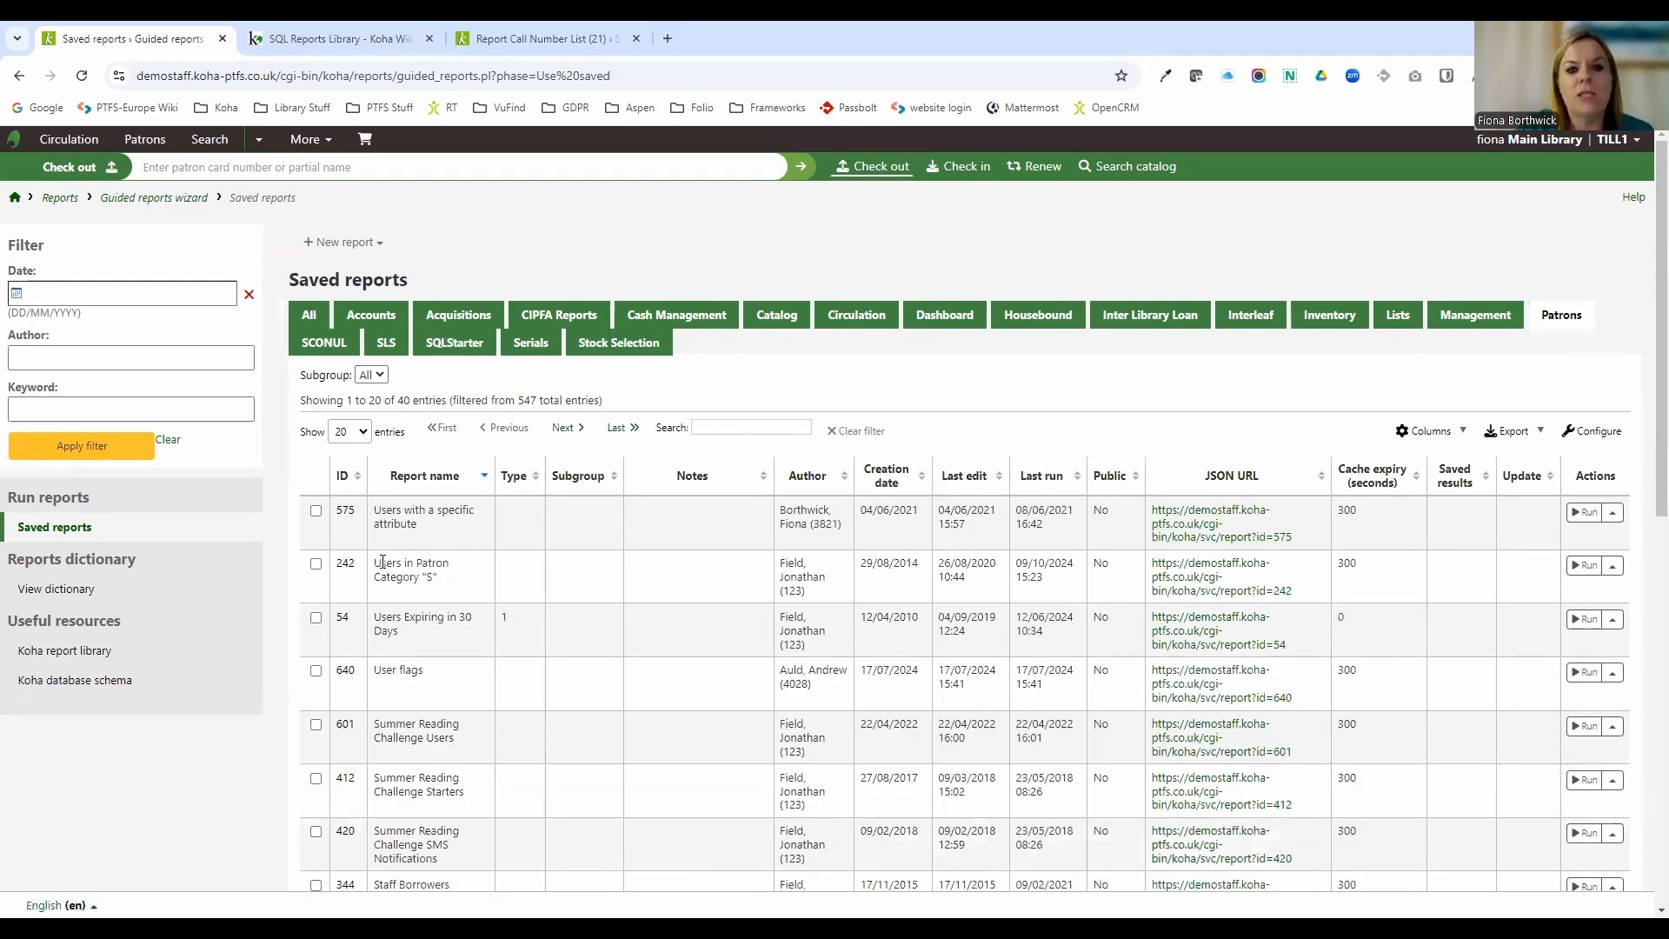
Preview the SQL of the Users in Patron Category "S" report.
drag(376, 571, 448, 584)
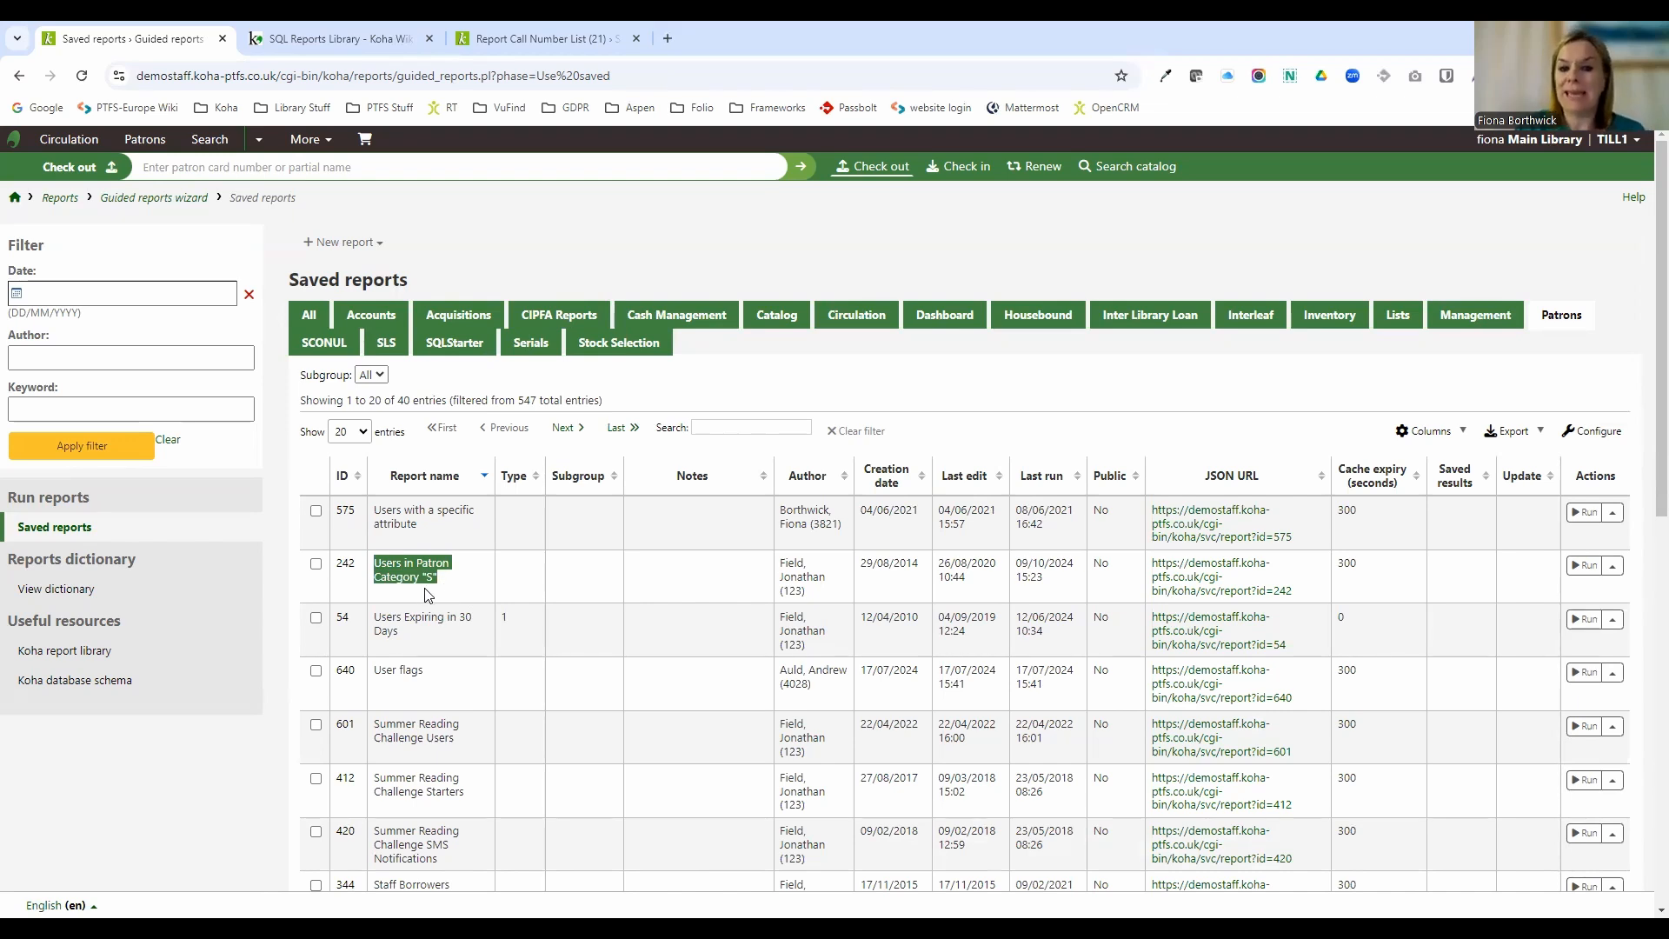
click(1613, 566)
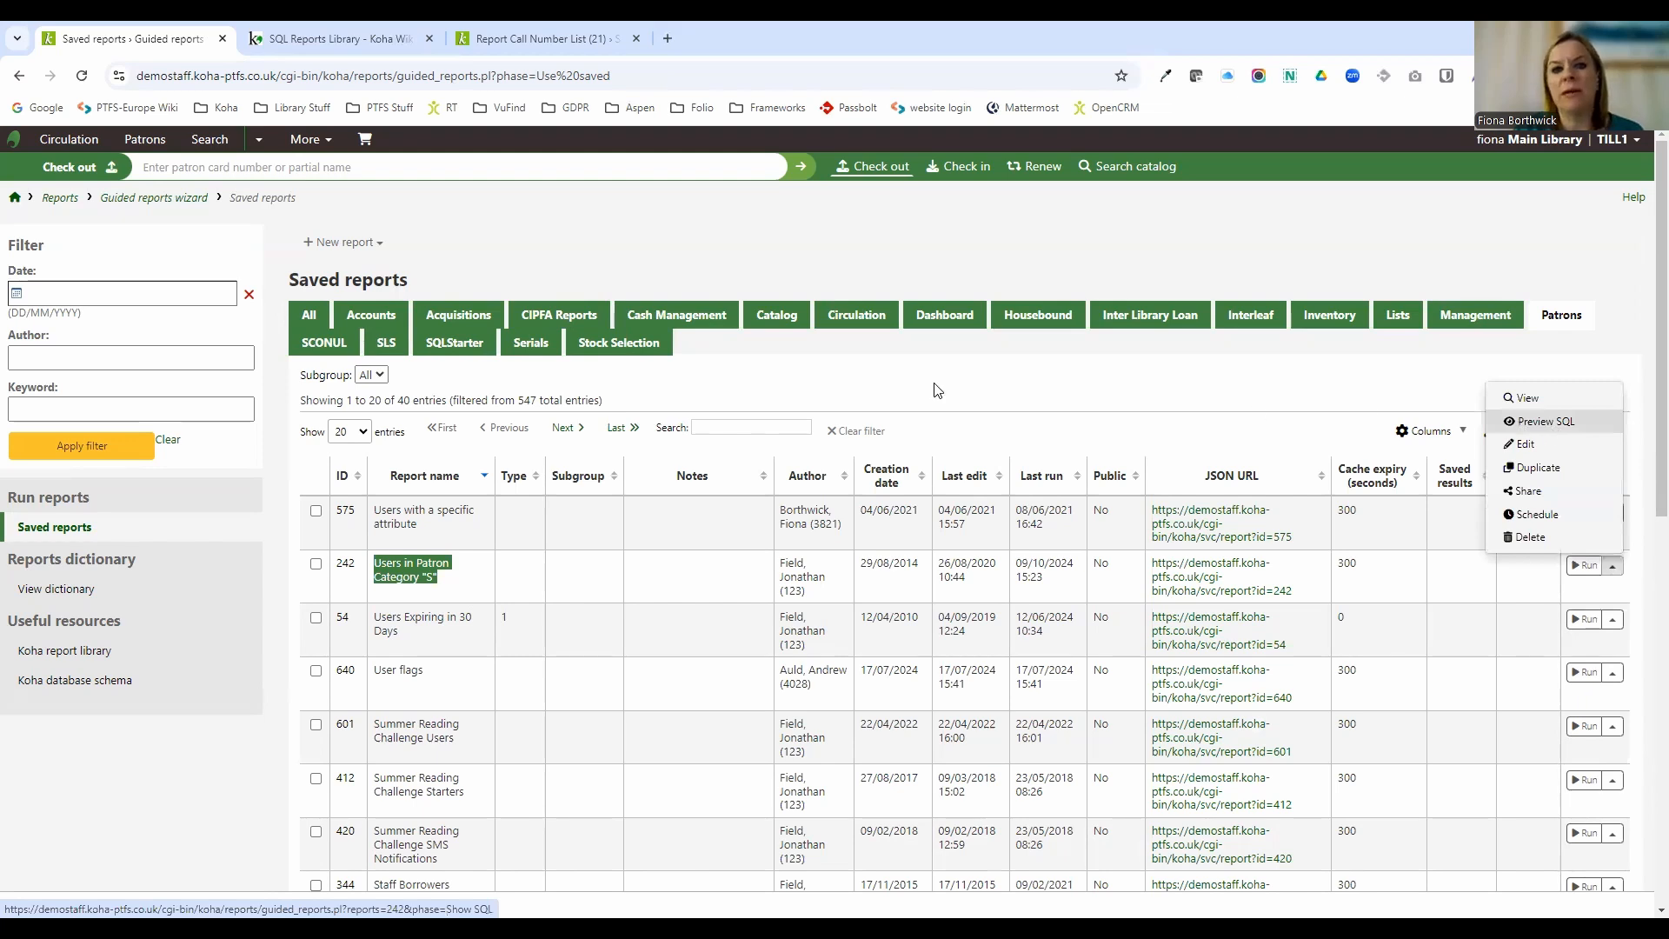
click(1552, 421)
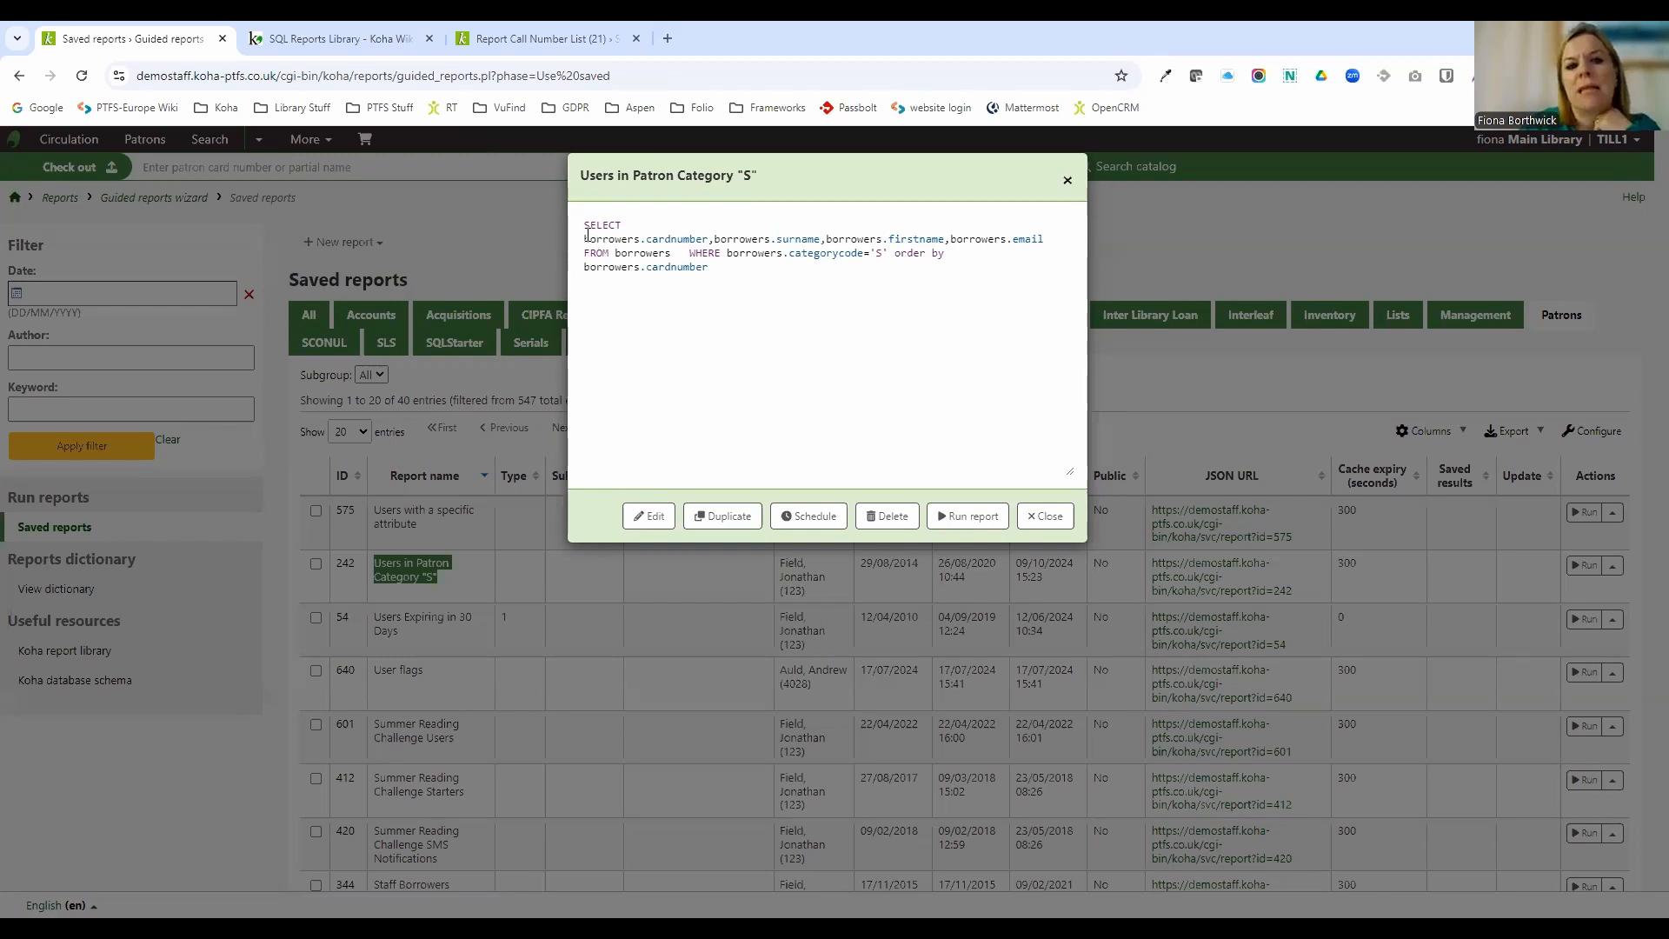
Highlight the SELECT, WHERE and category condition parts of the SQL, then close the preview.
drag(584, 226, 626, 231)
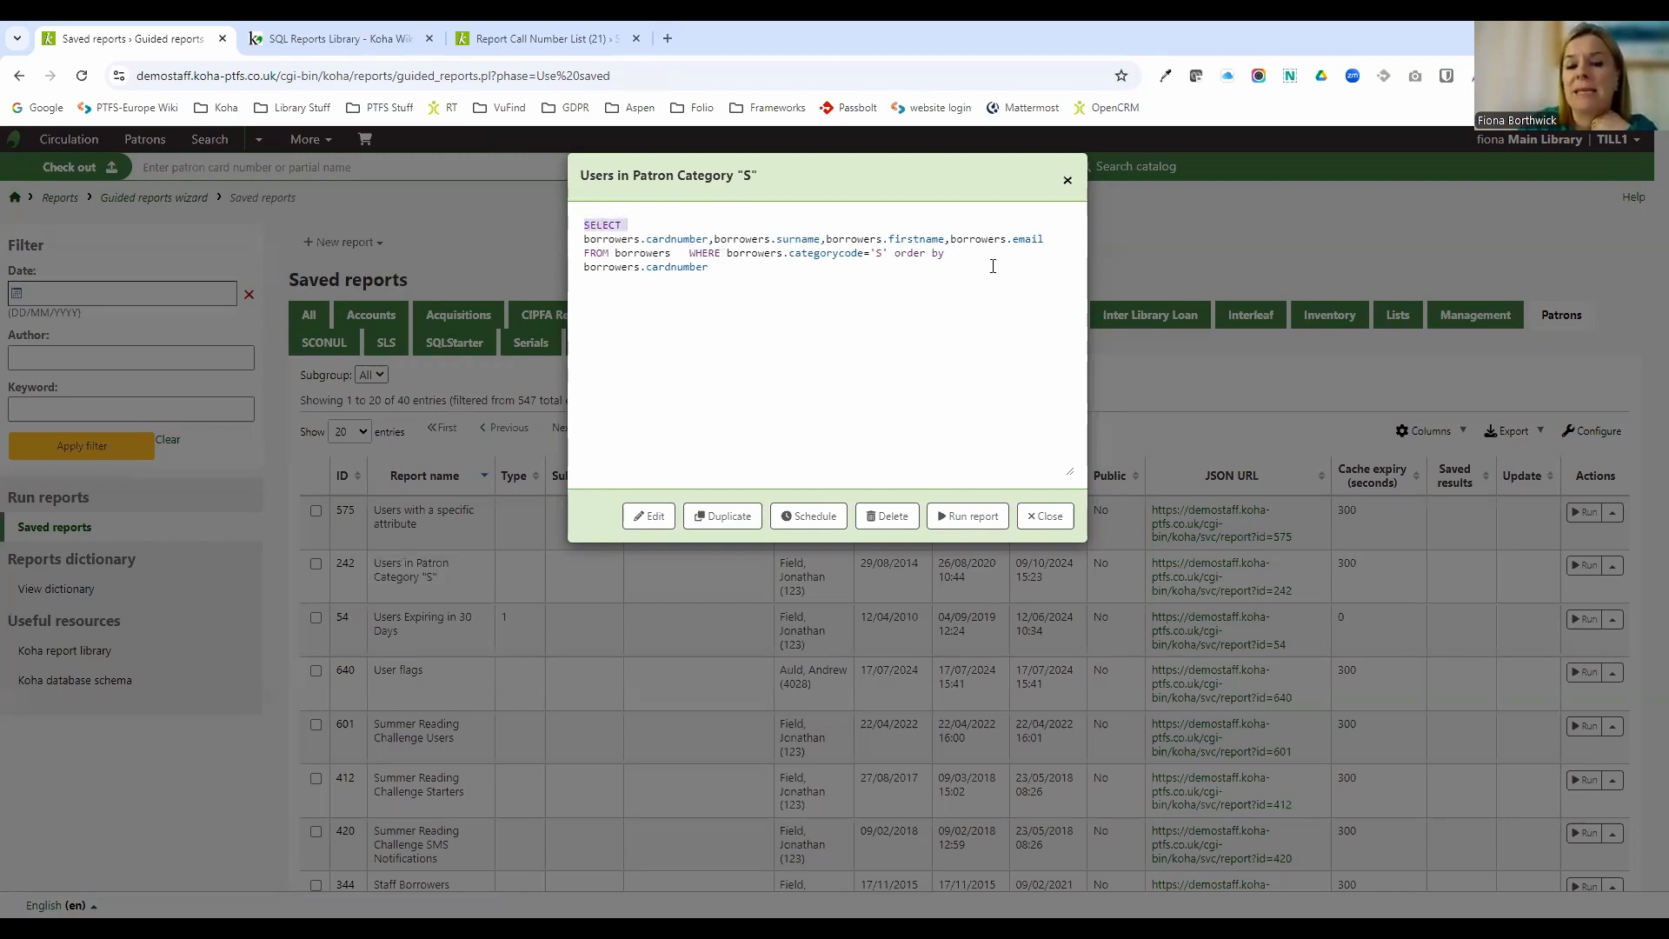
drag(689, 253, 722, 254)
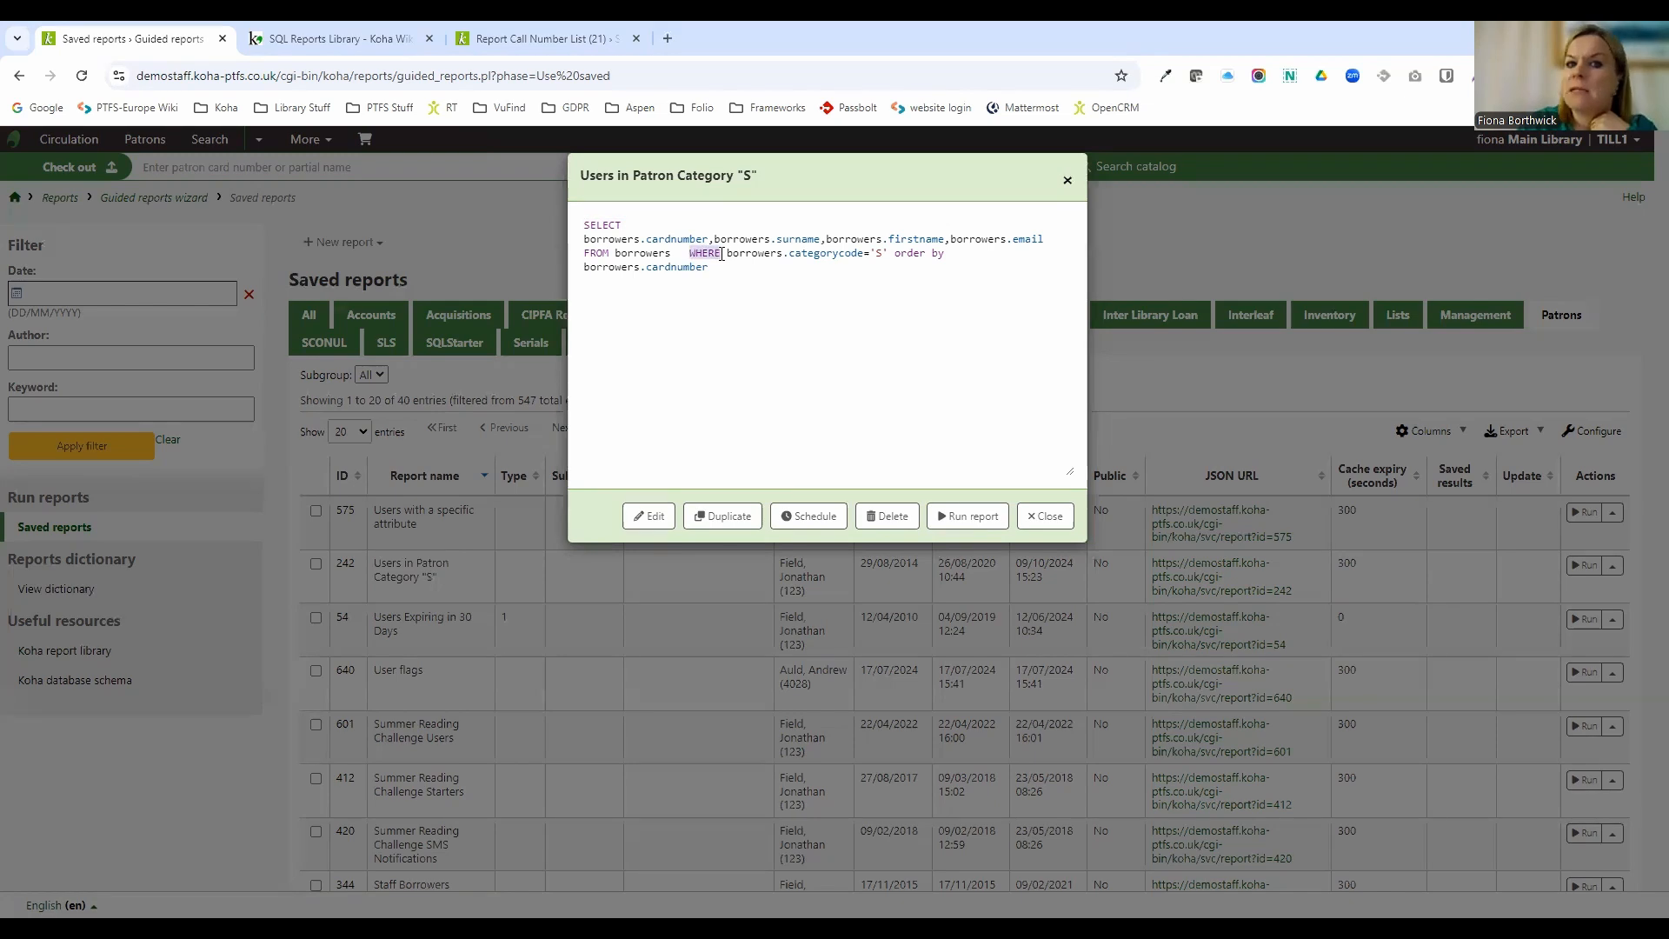
click(585, 239)
drag(586, 239, 896, 257)
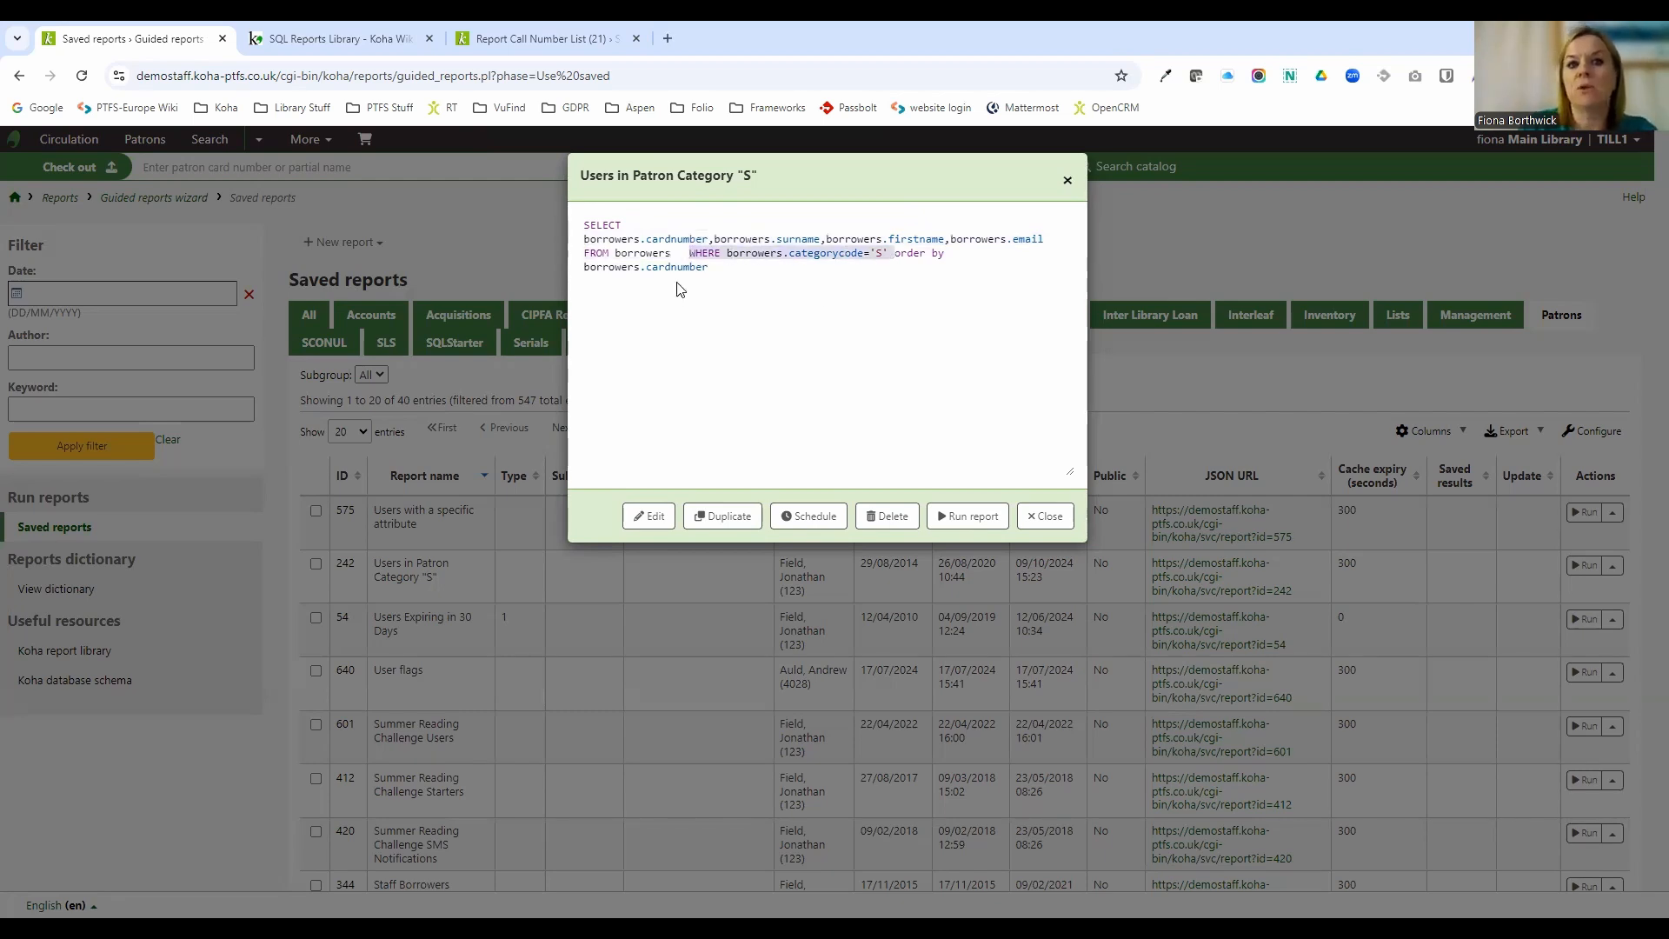
click(1045, 516)
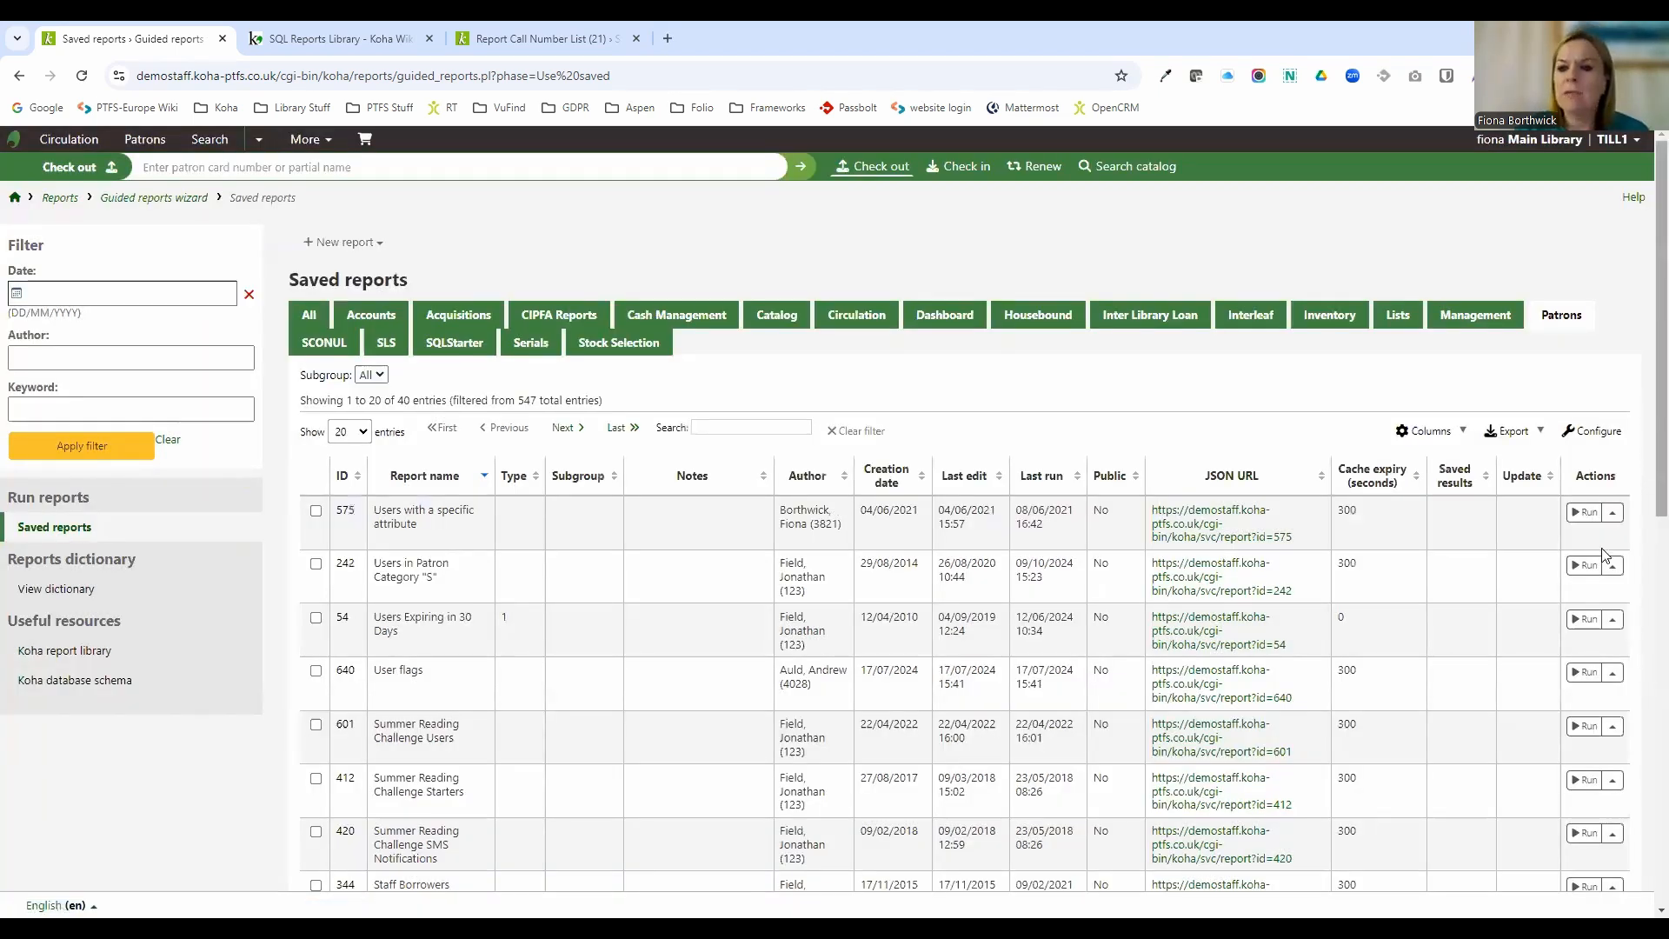
Run the Users in Patron Category "S" report and open a card number's menu and the batch operations menu.
click(1586, 567)
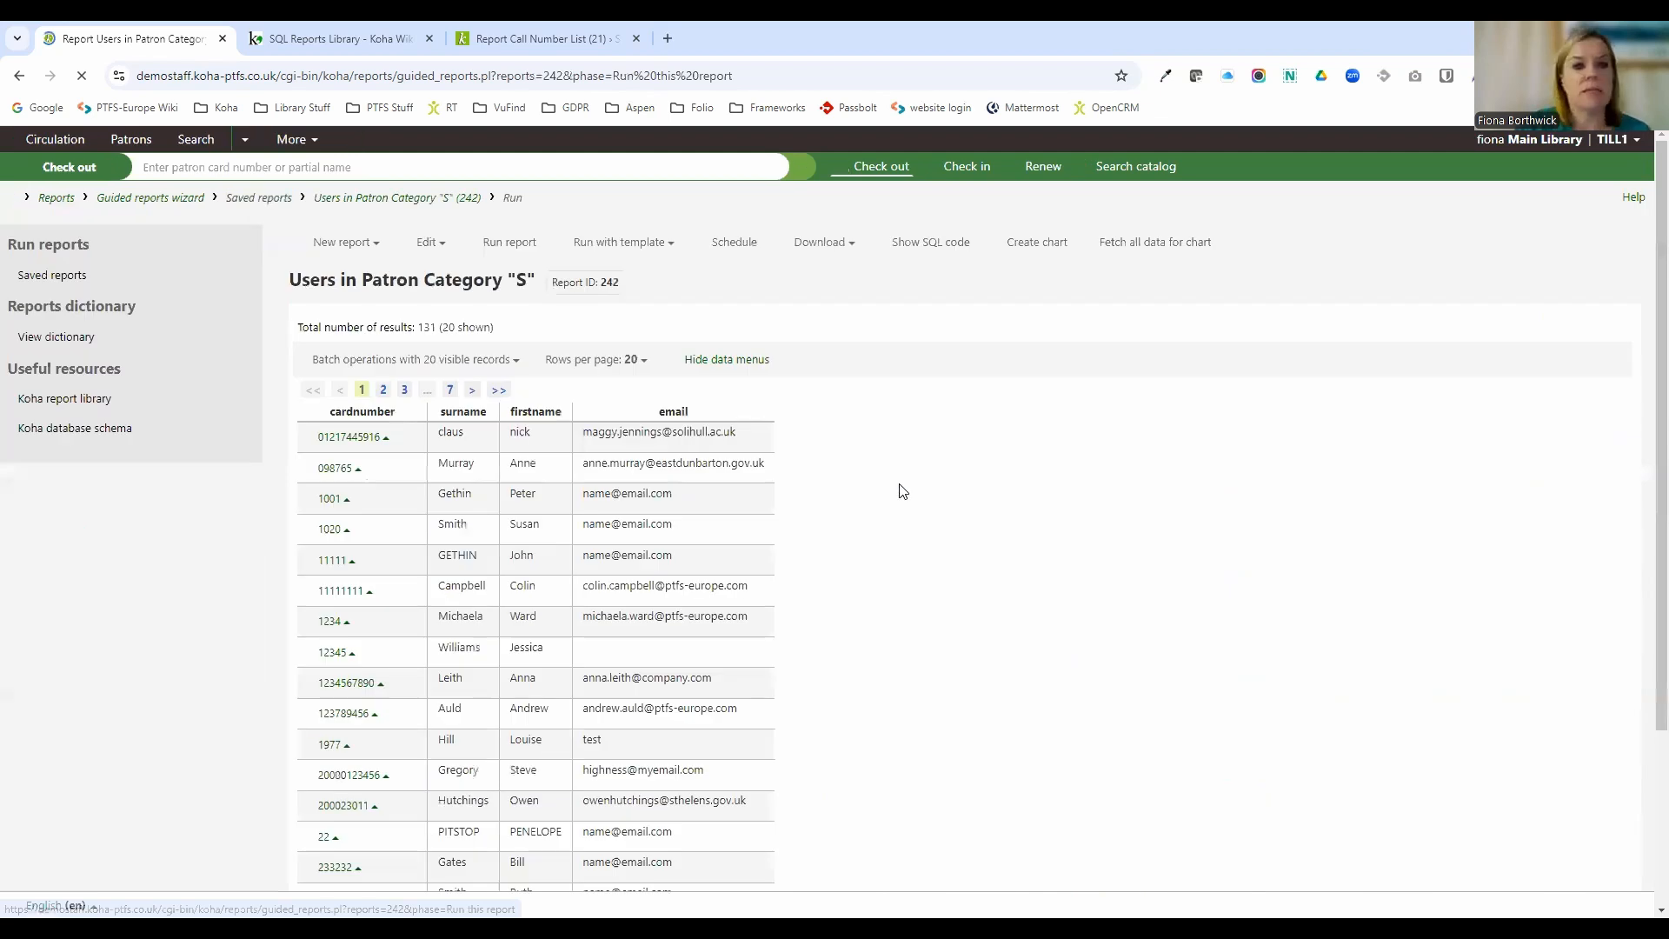
scroll(327, 331, down, 1)
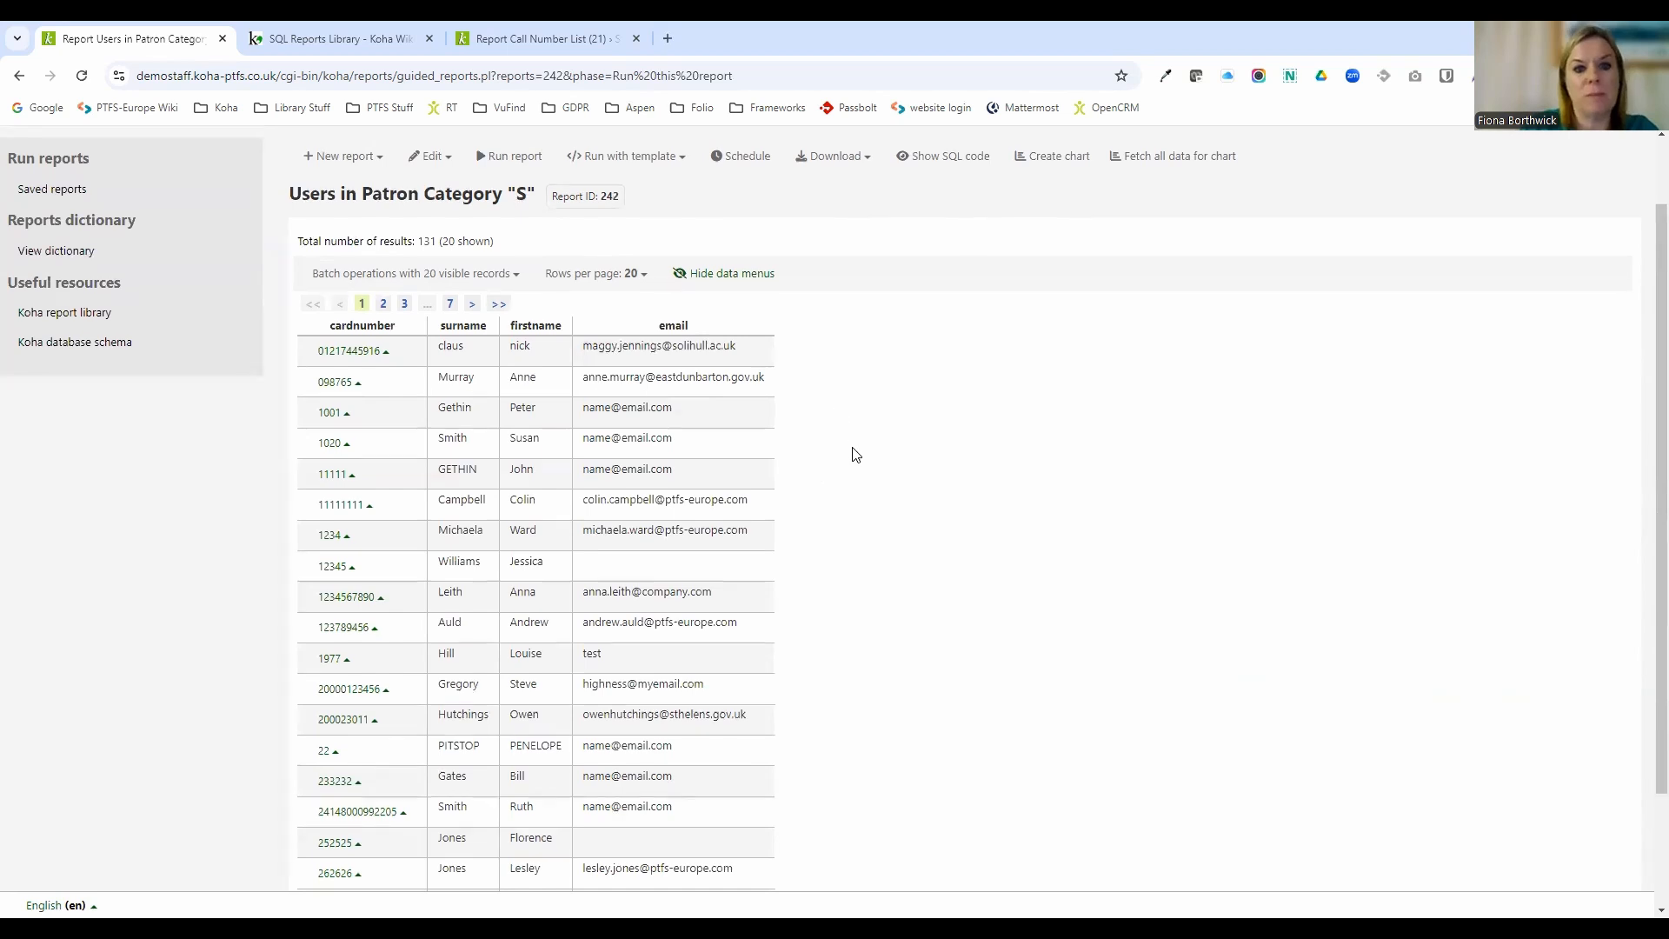
scroll(847, 459, up, 1)
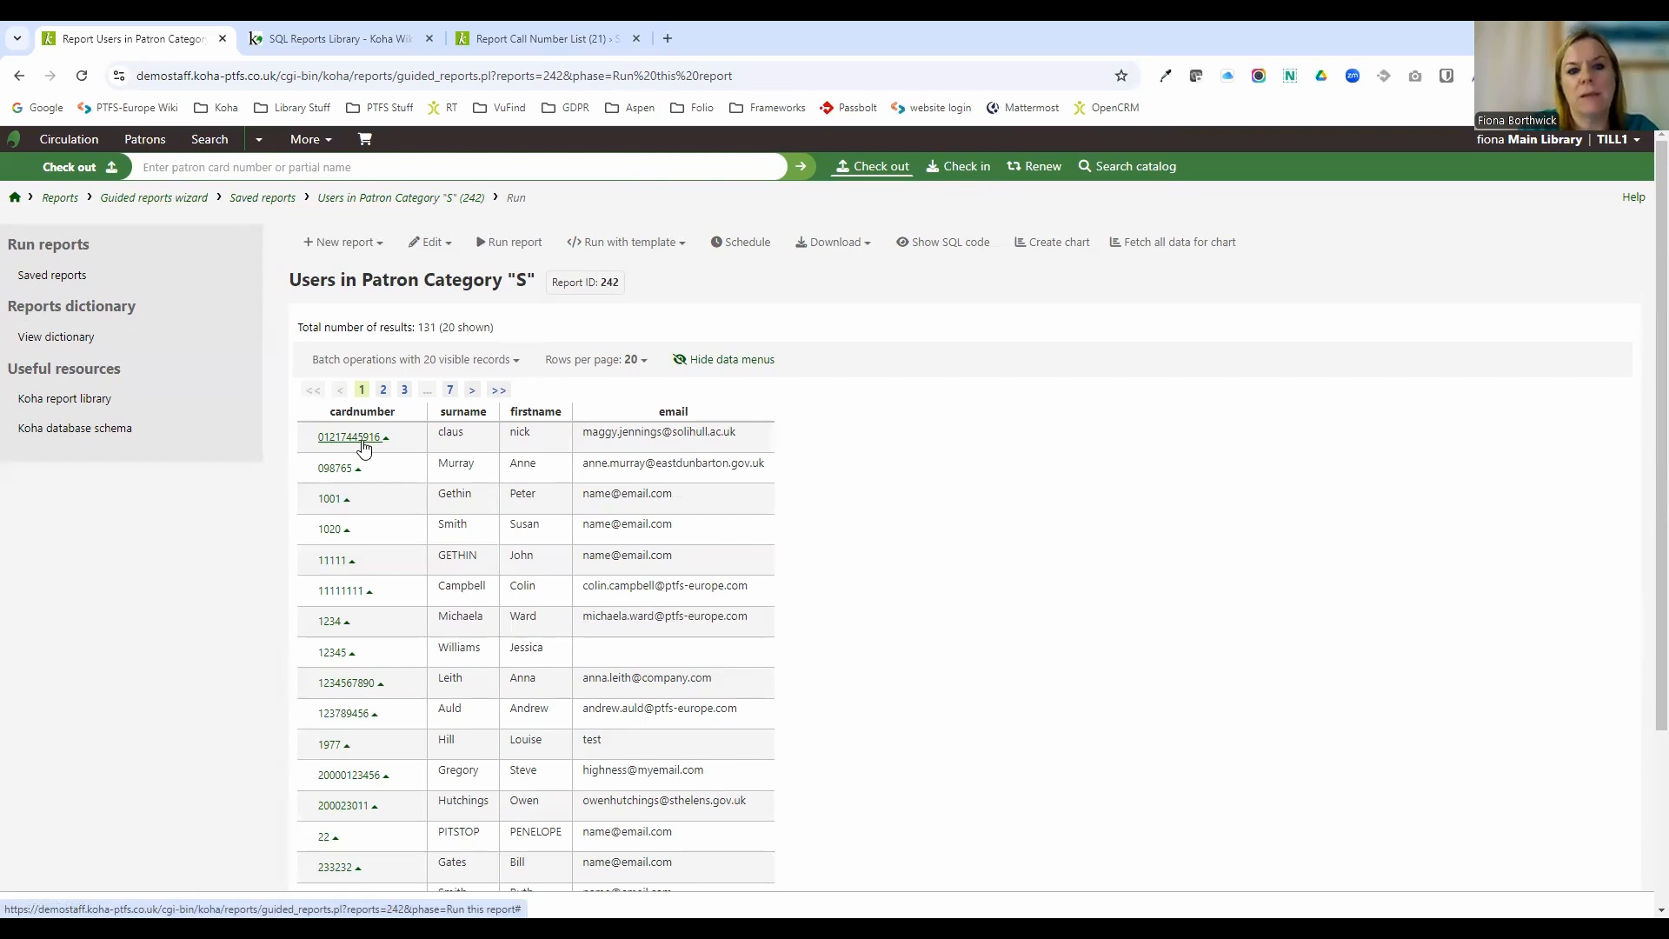
click(370, 776)
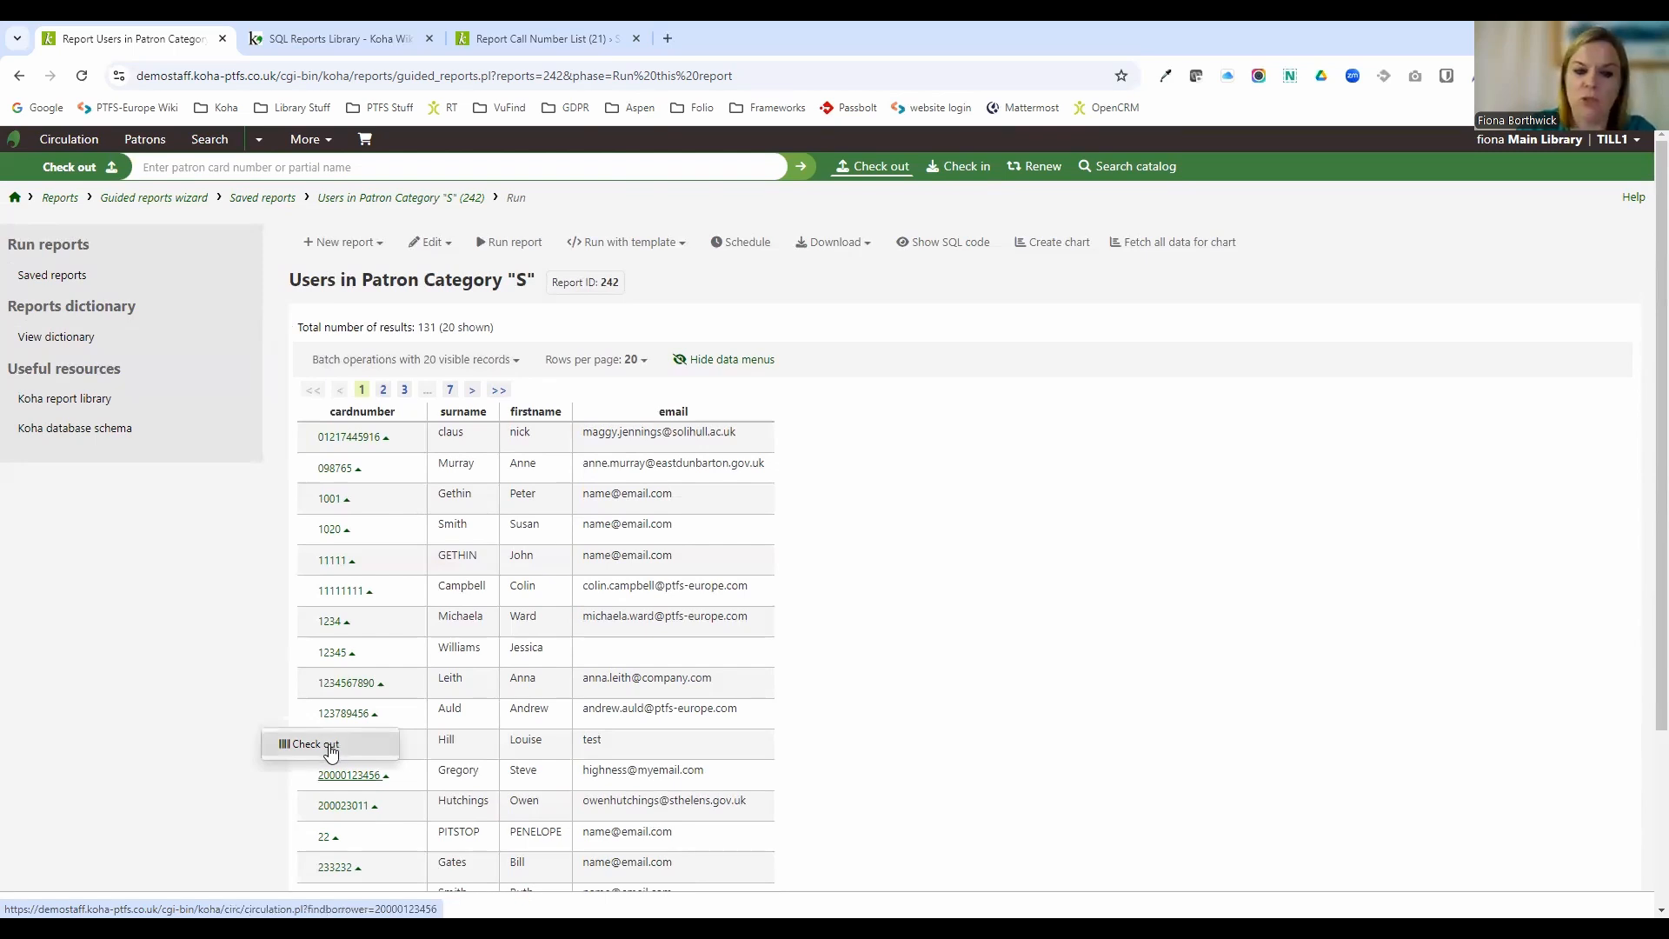
click(515, 365)
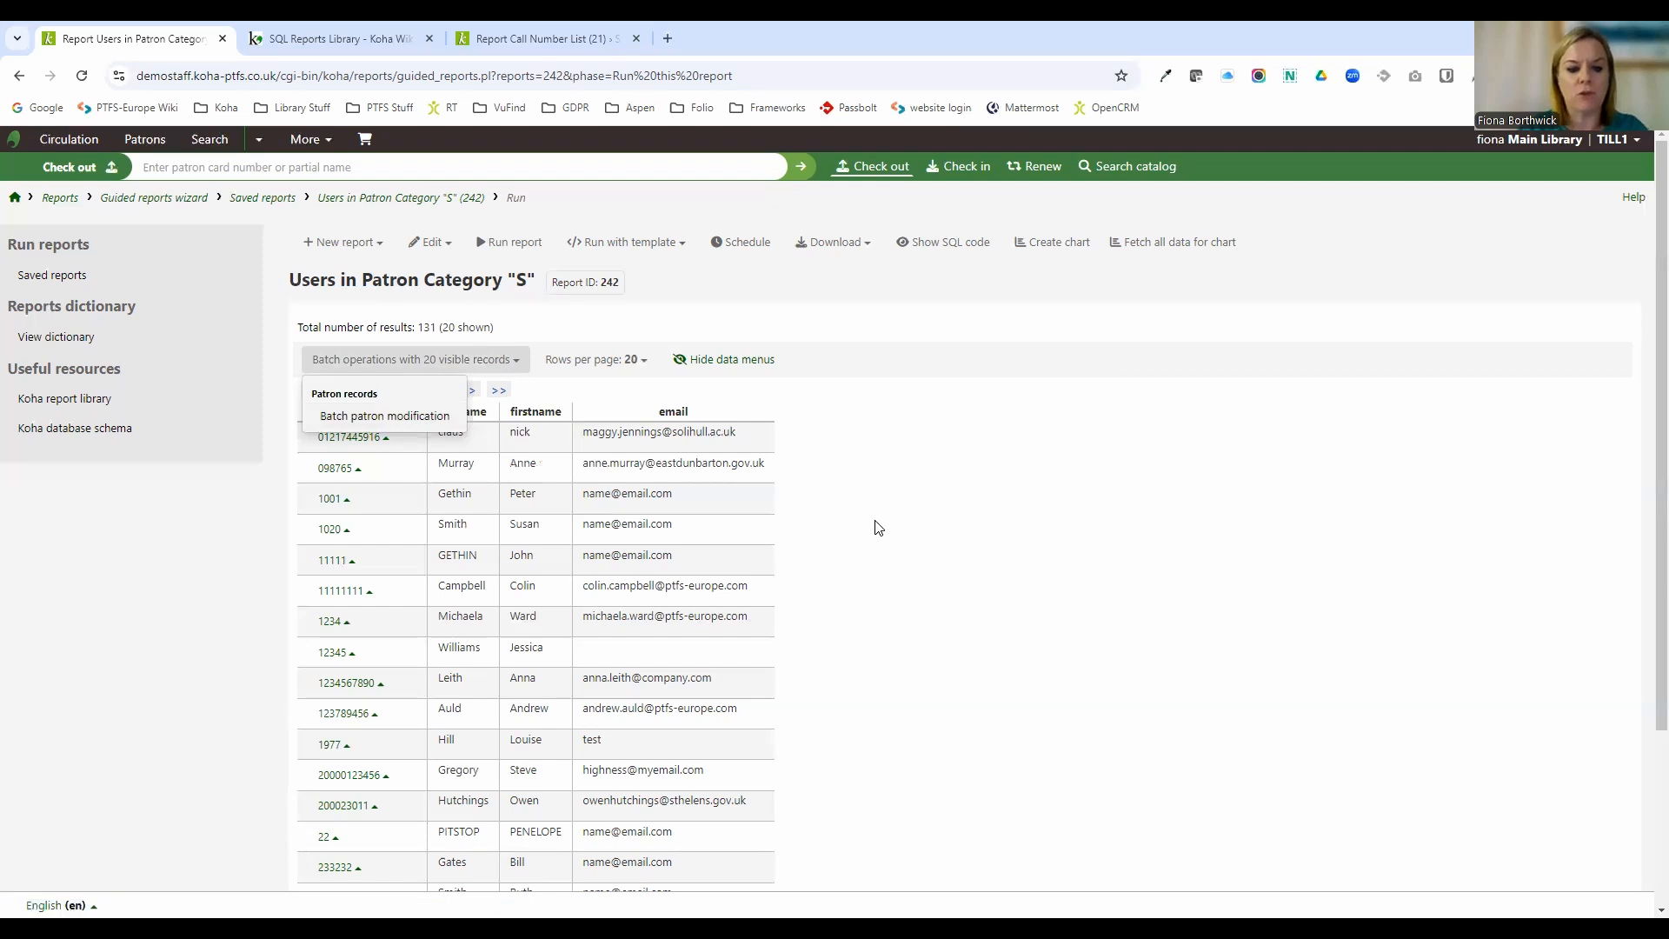
Run the Total No. of items by branch report from saved reports and draw a Pie chart of items by homebranch.
click(58, 279)
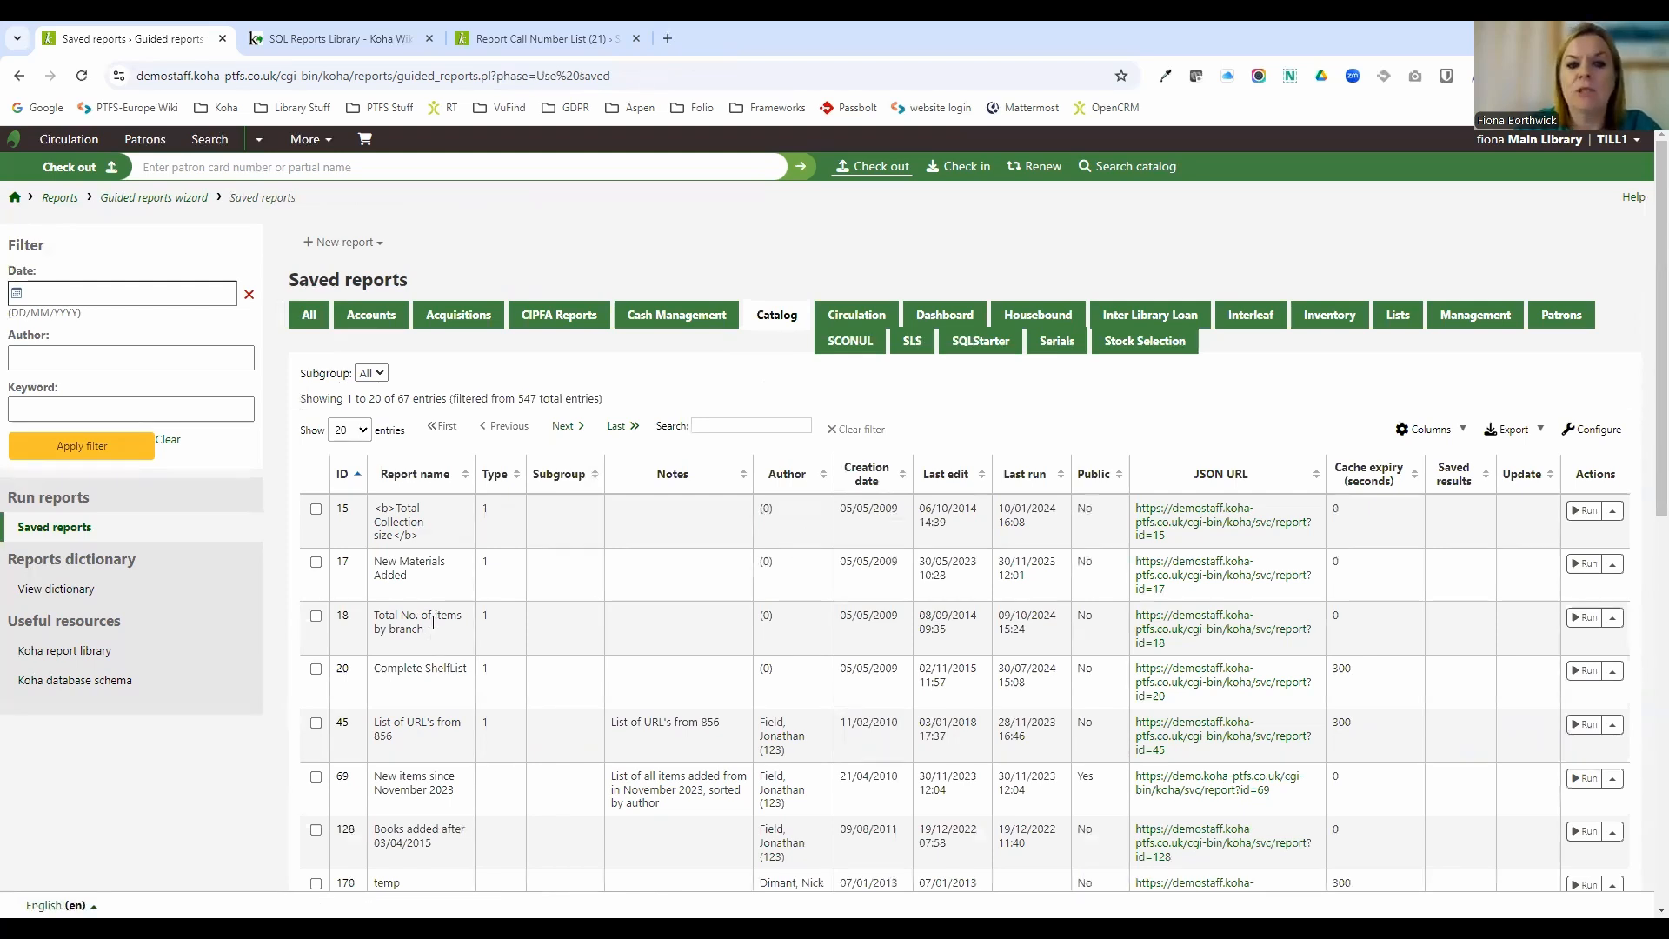
click(1580, 619)
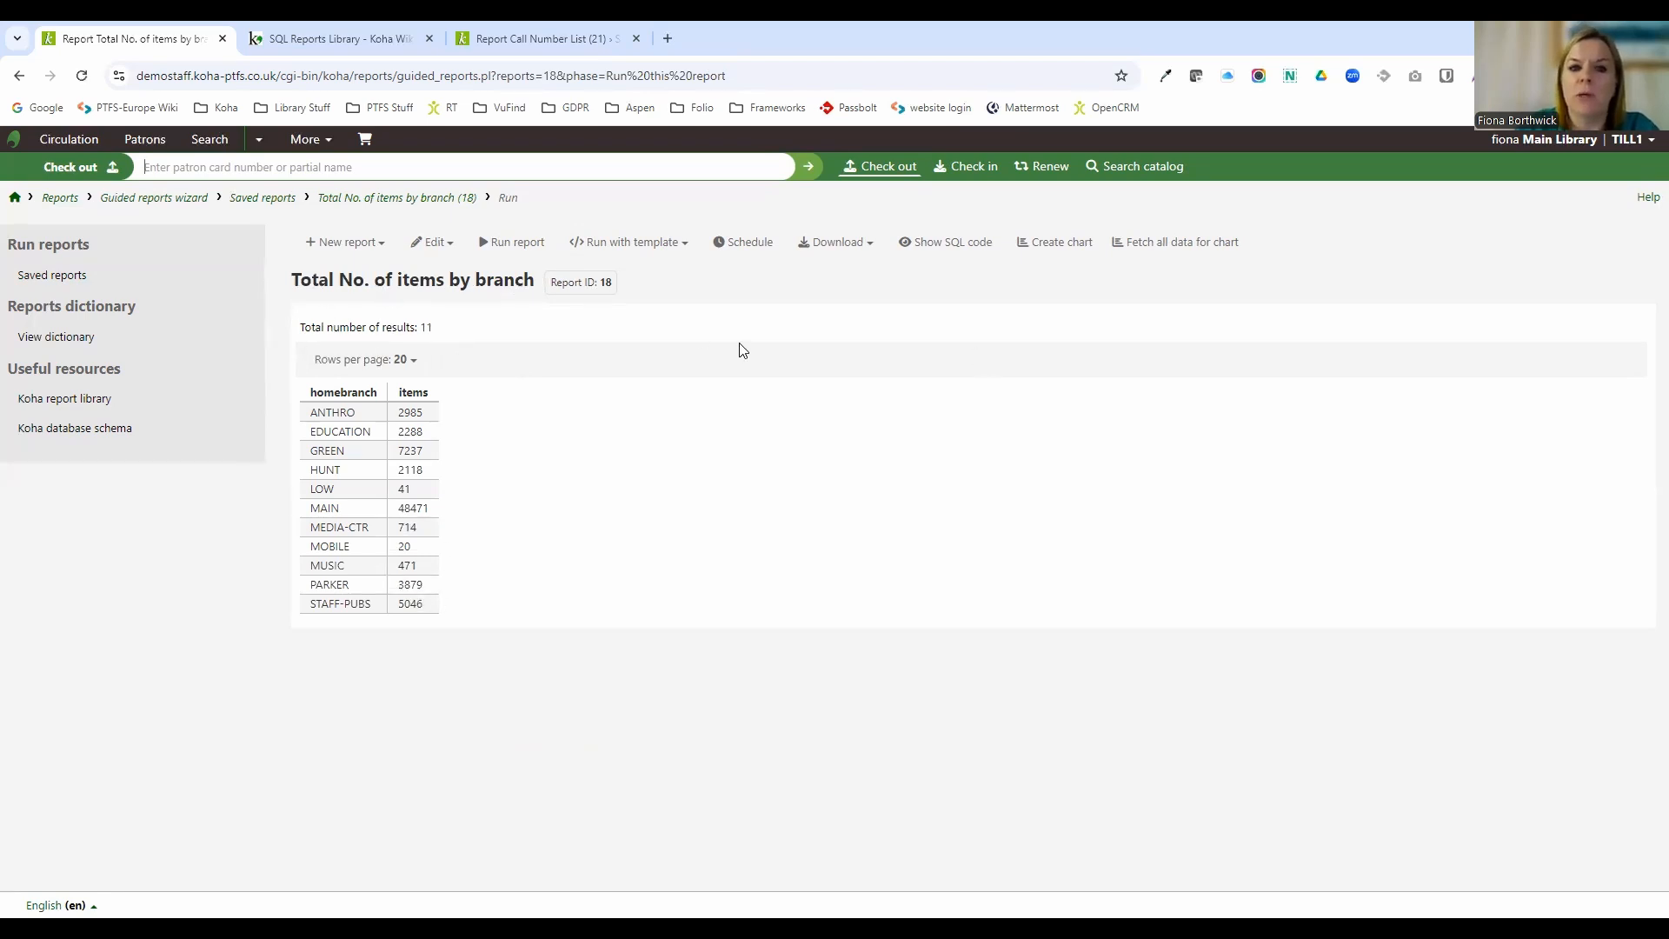
click(1012, 245)
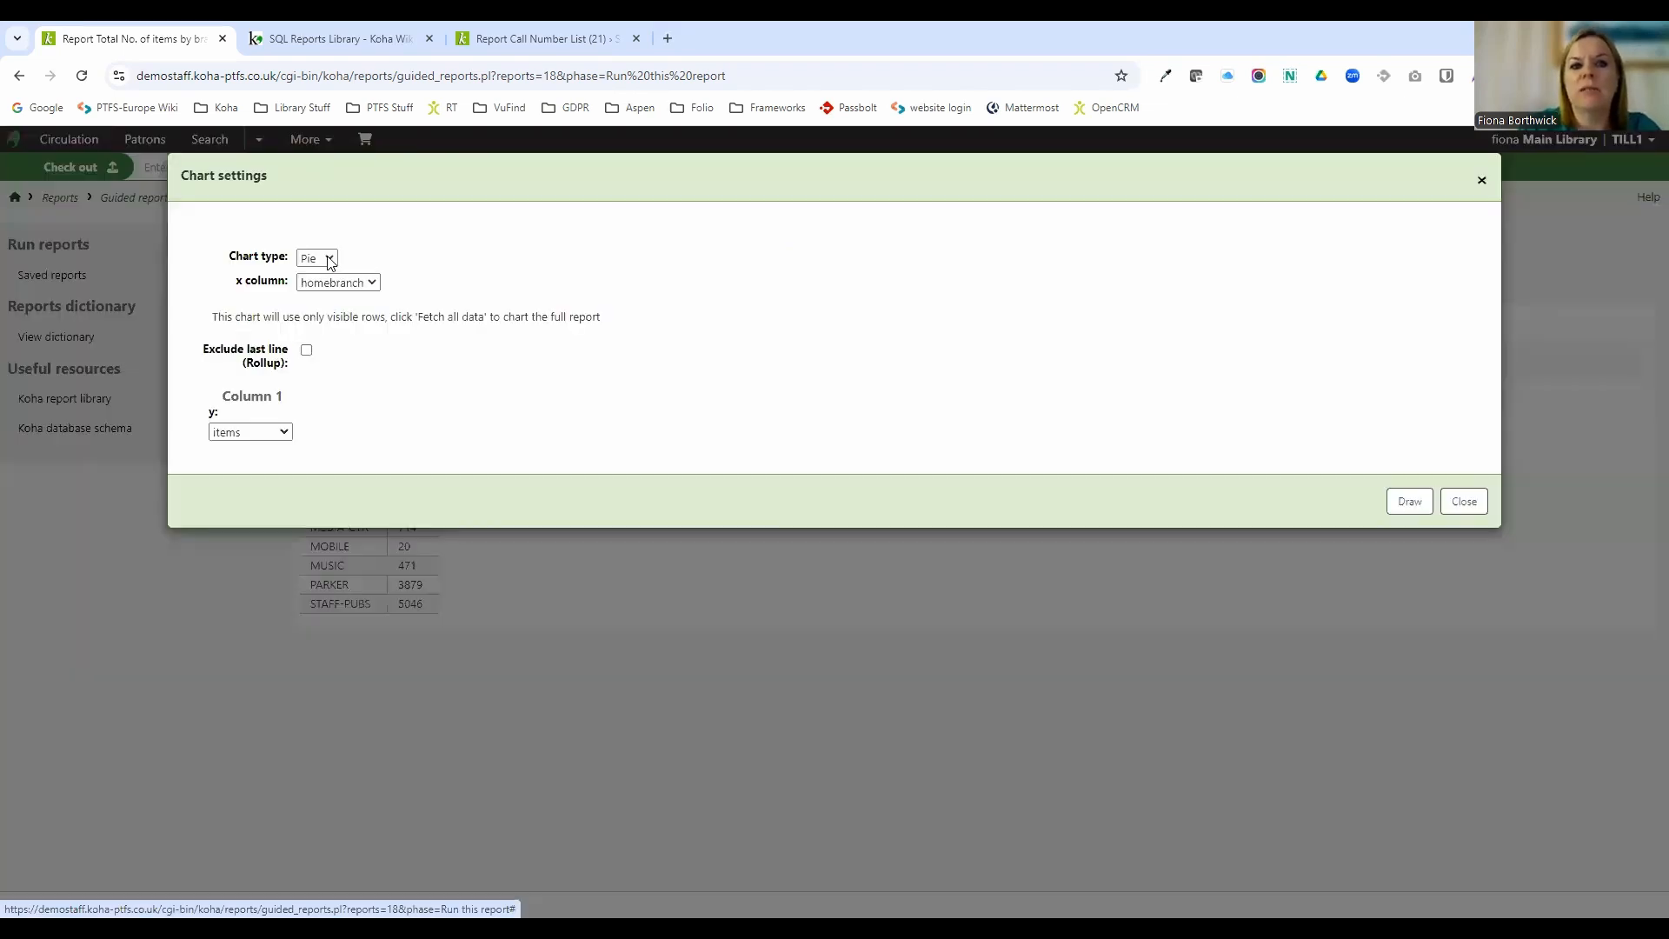
click(323, 261)
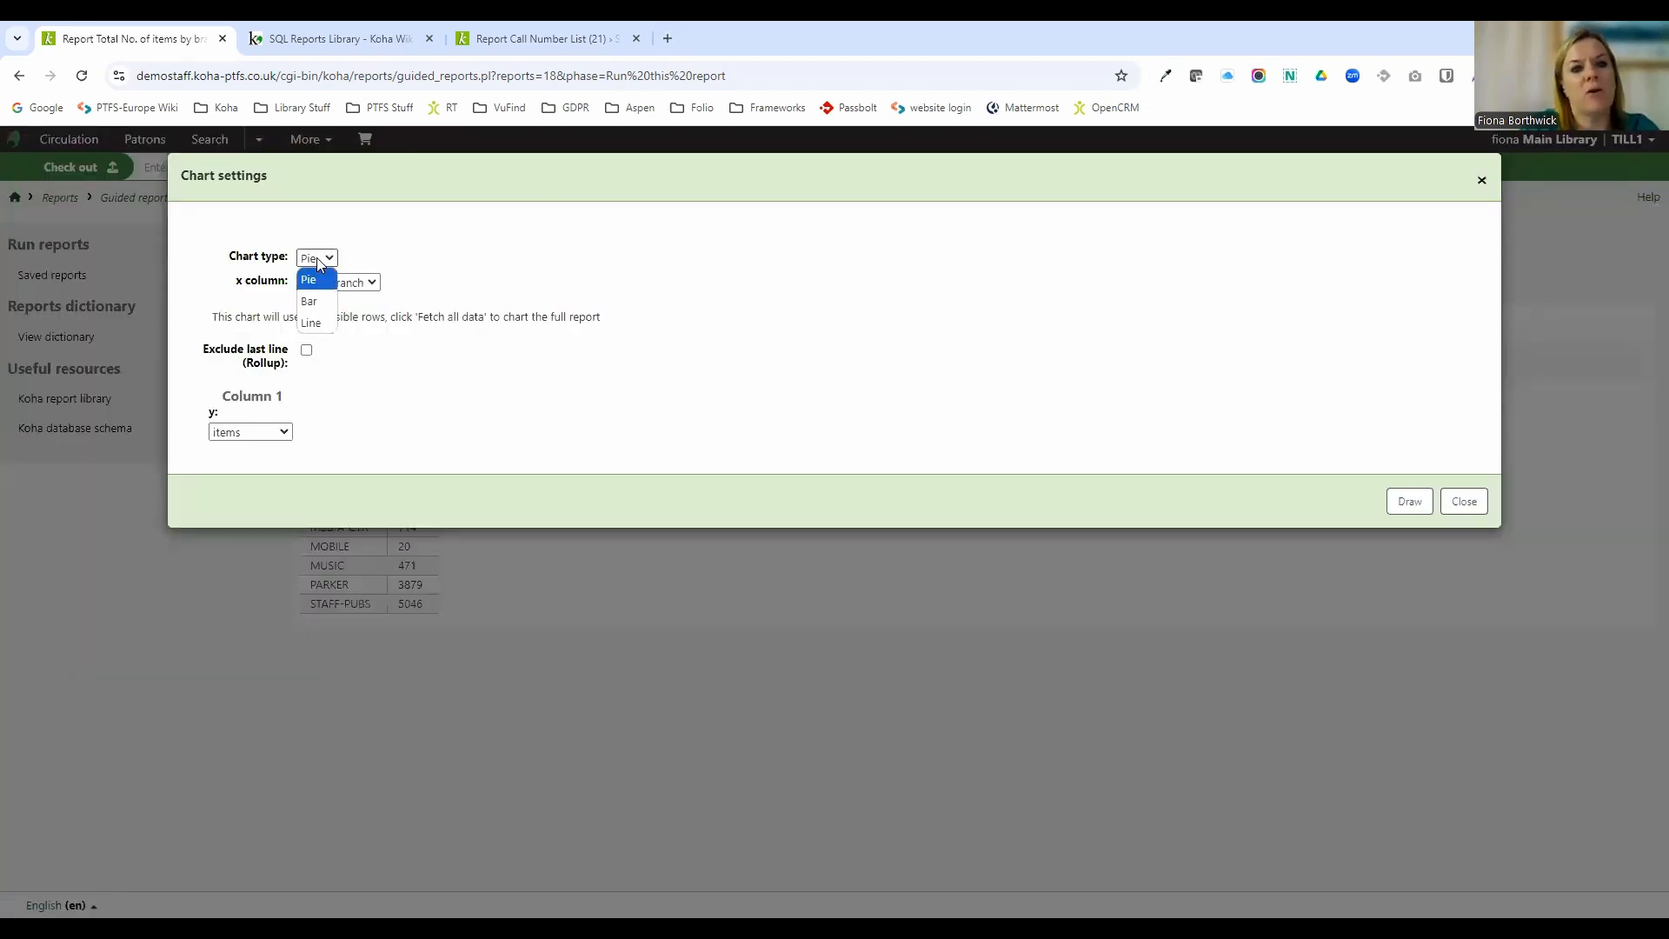
click(1150, 512)
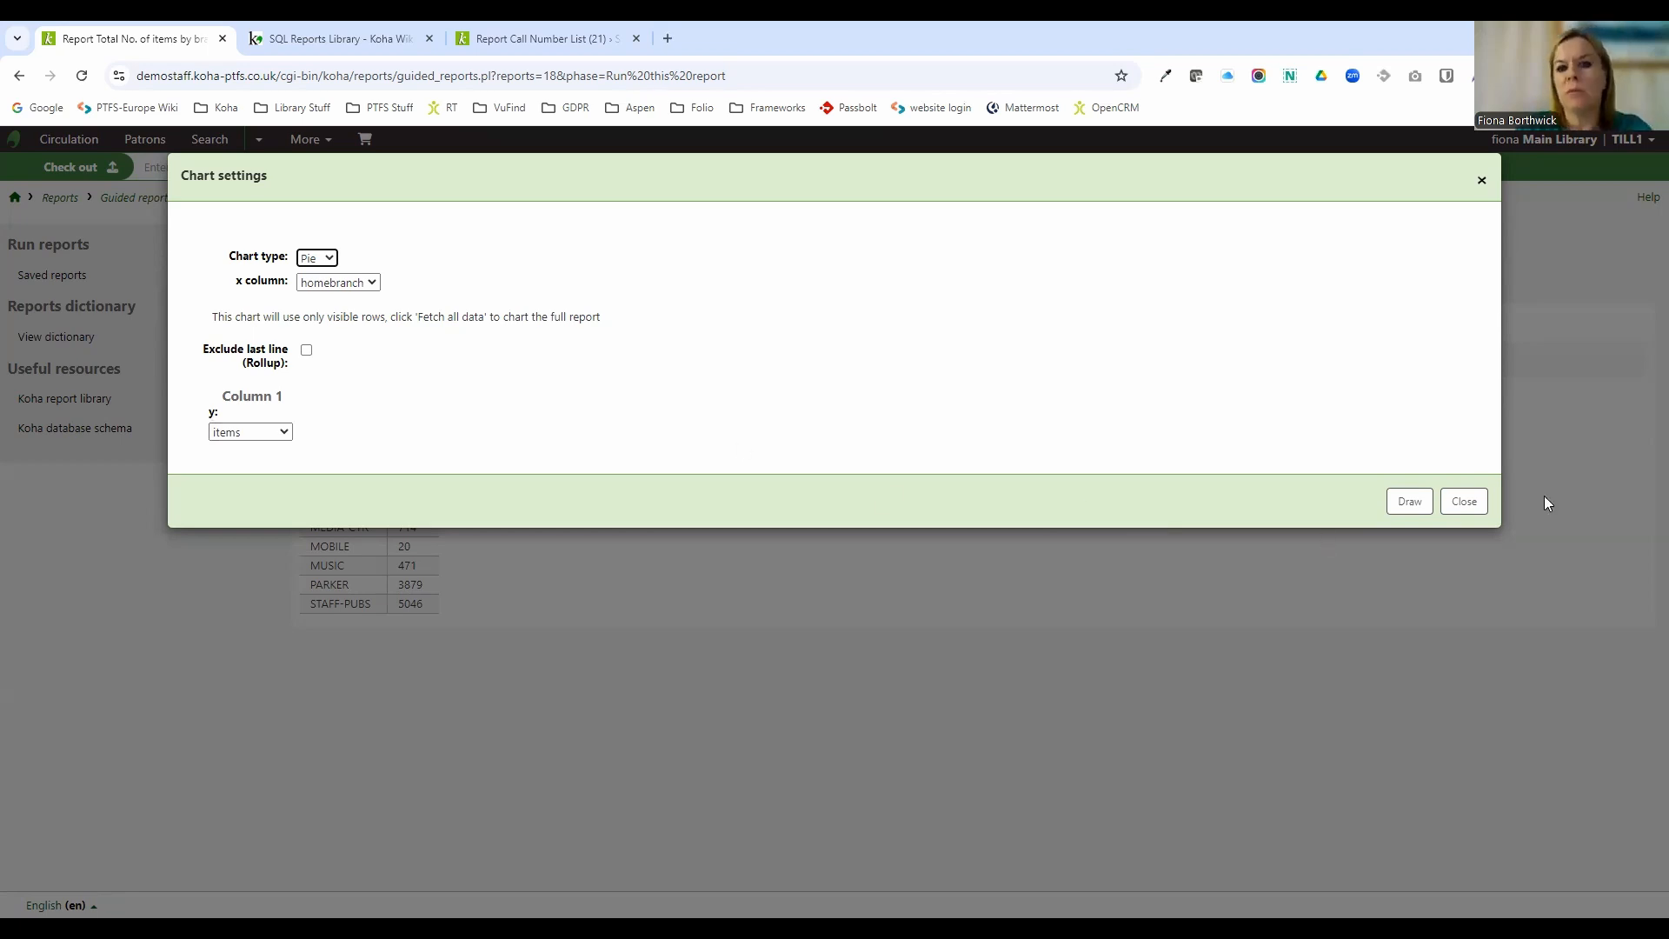
click(1423, 511)
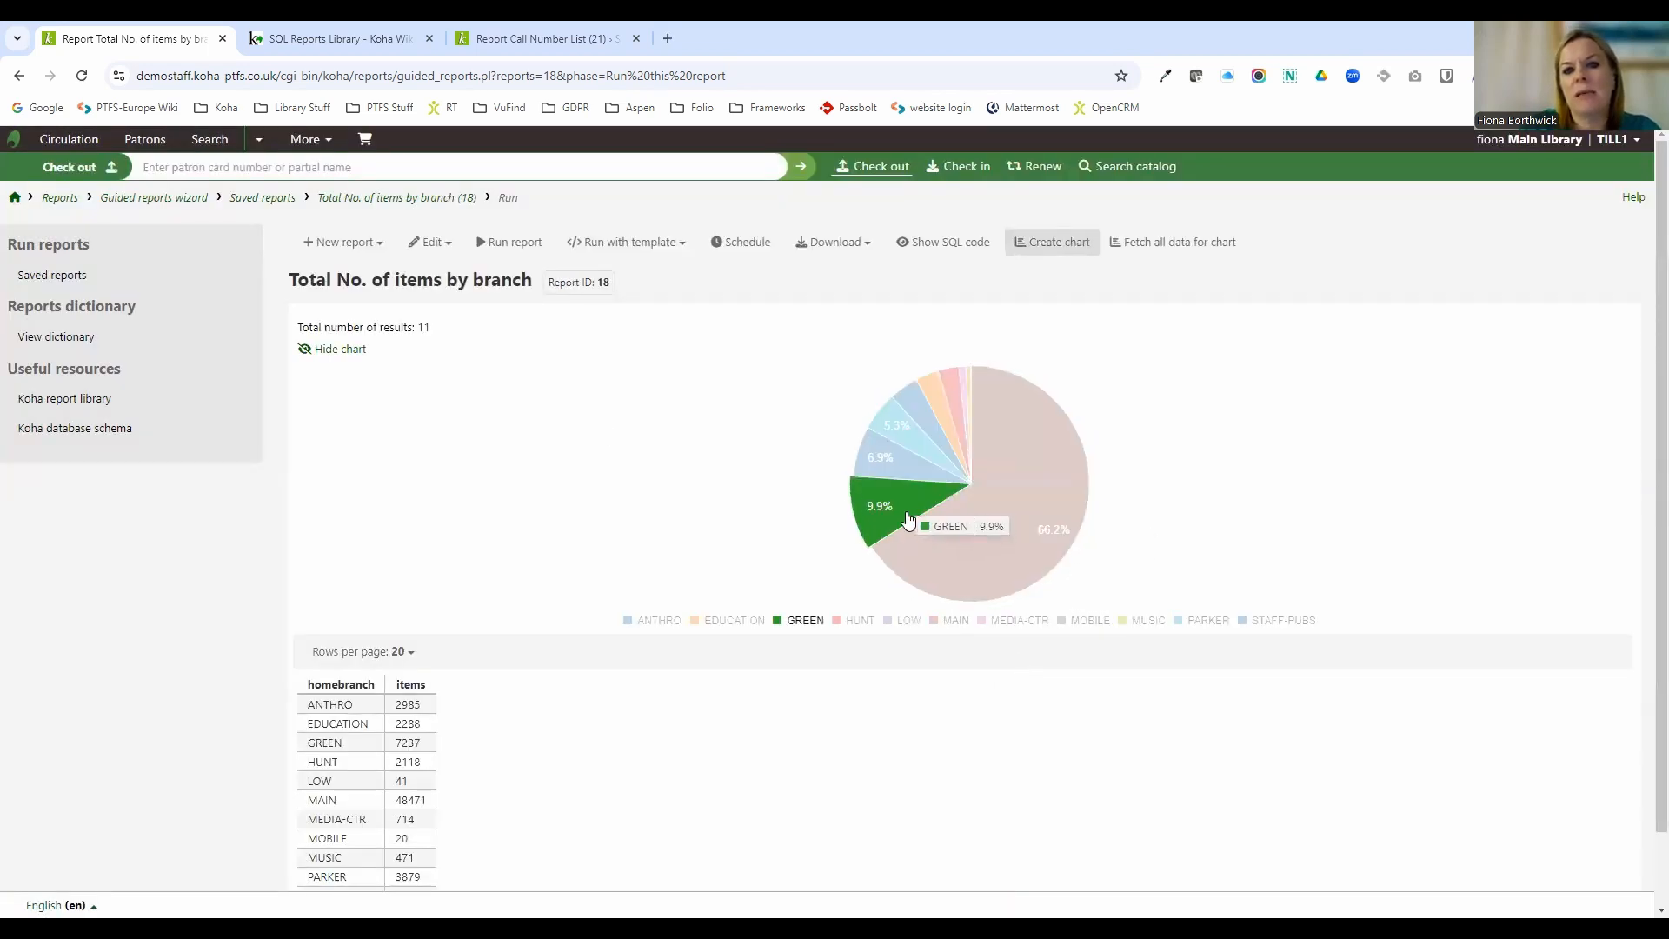
Redraw the report's chart as a Bar chart.
mouse_move(894, 511)
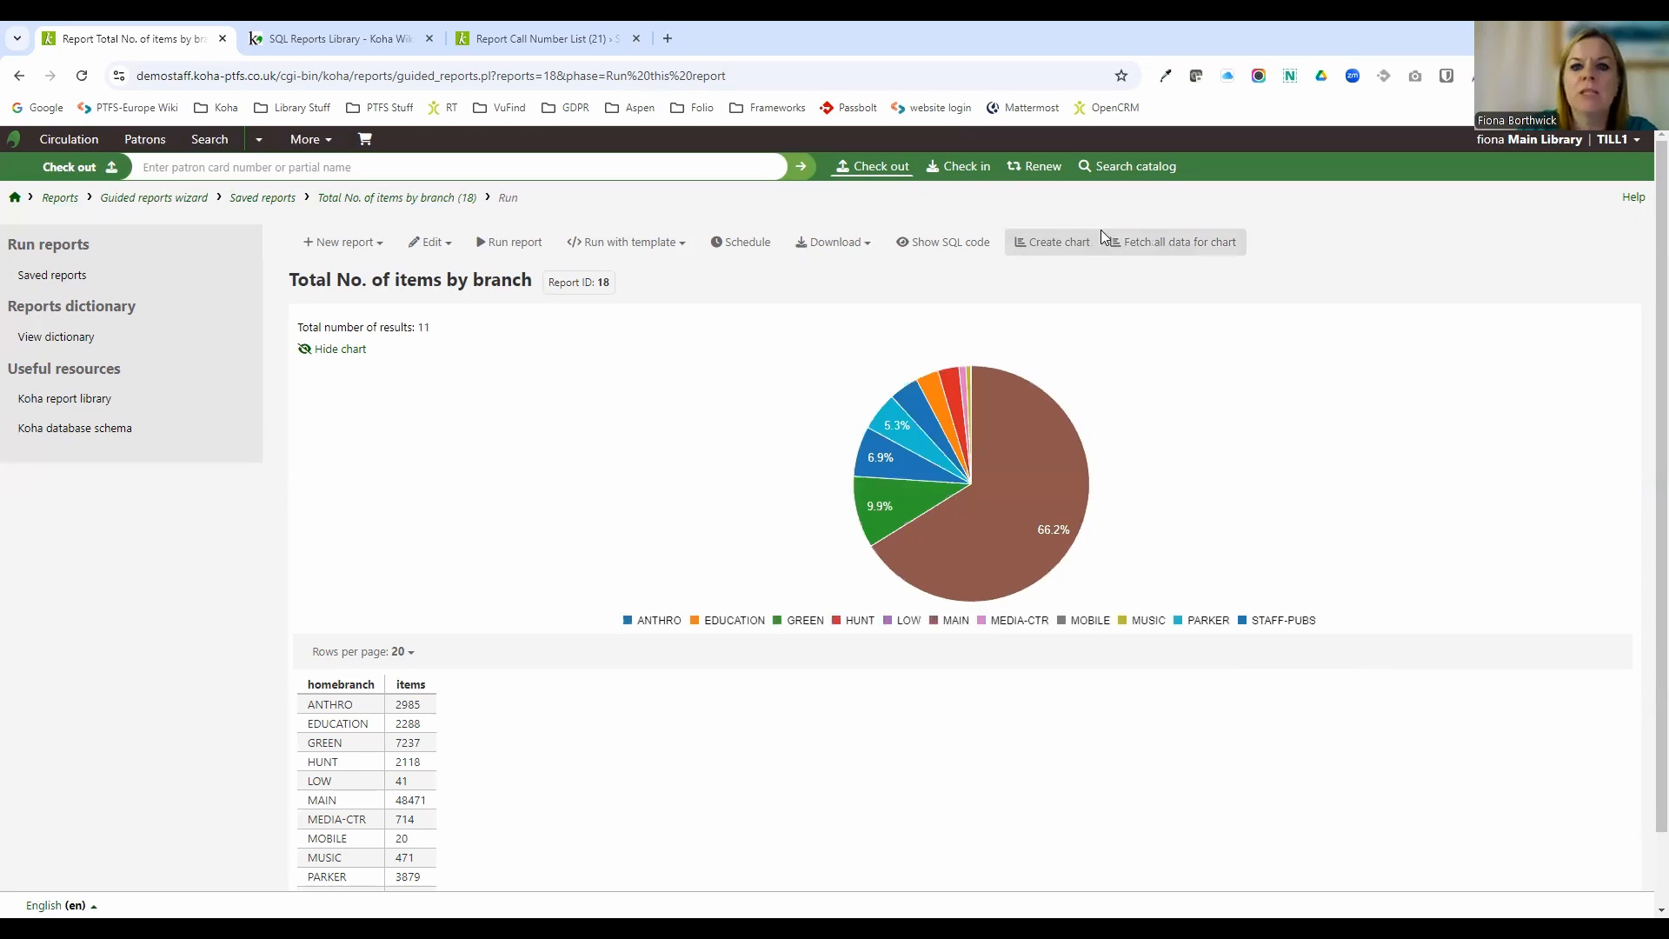
click(1053, 242)
click(314, 254)
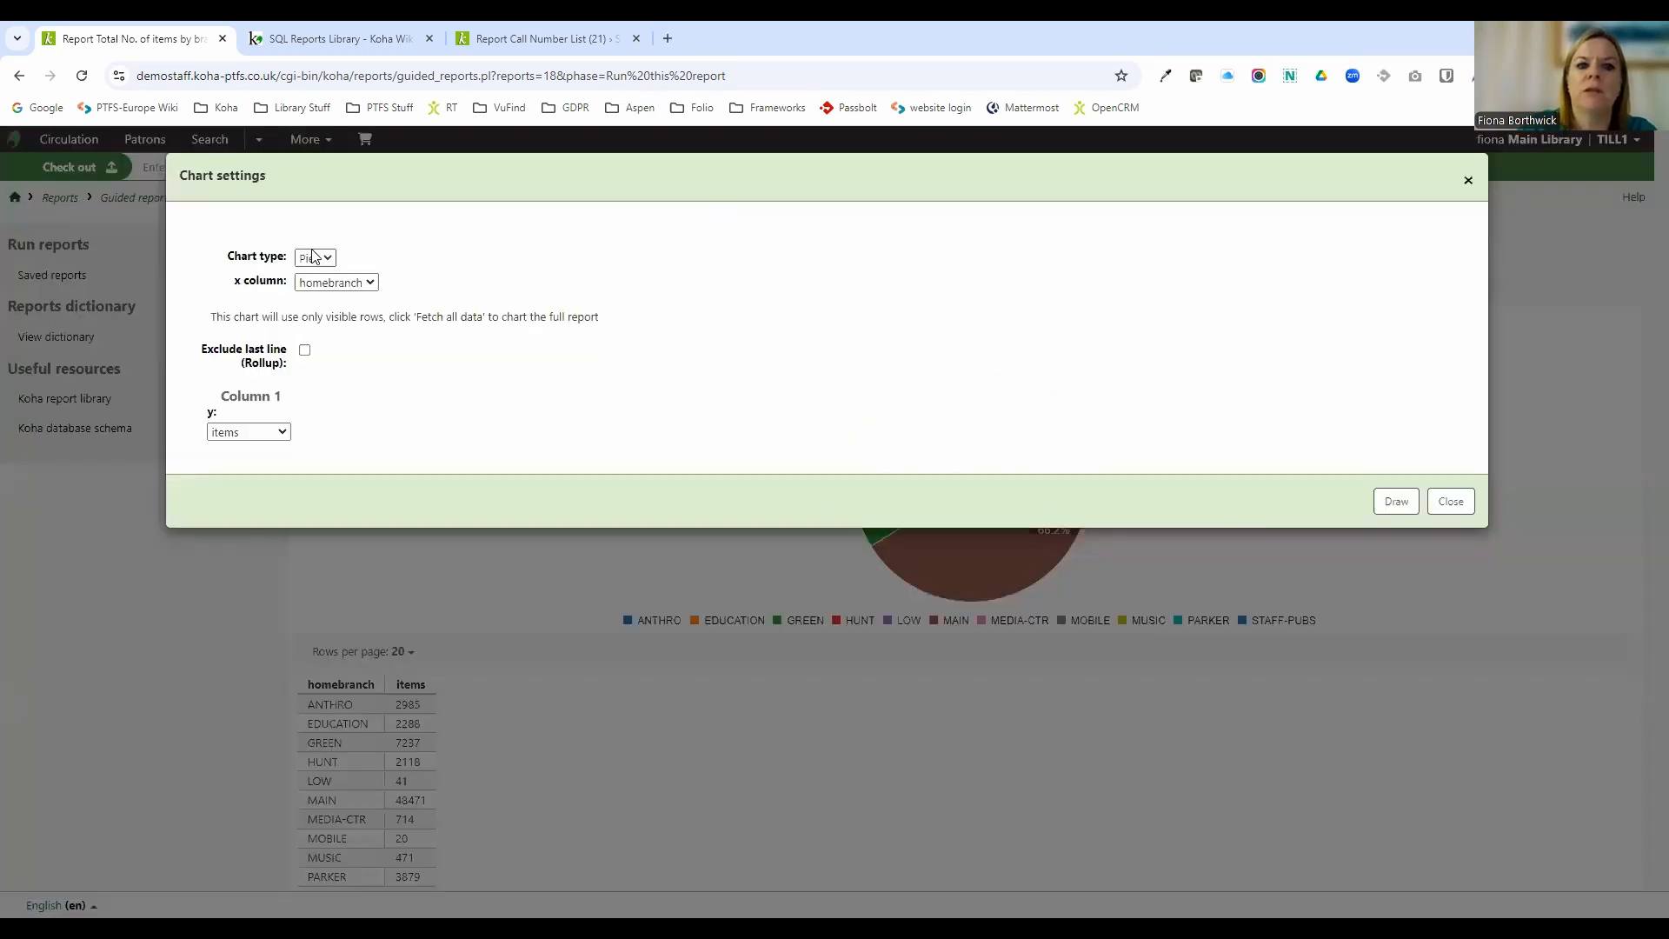
click(301, 306)
click(1396, 607)
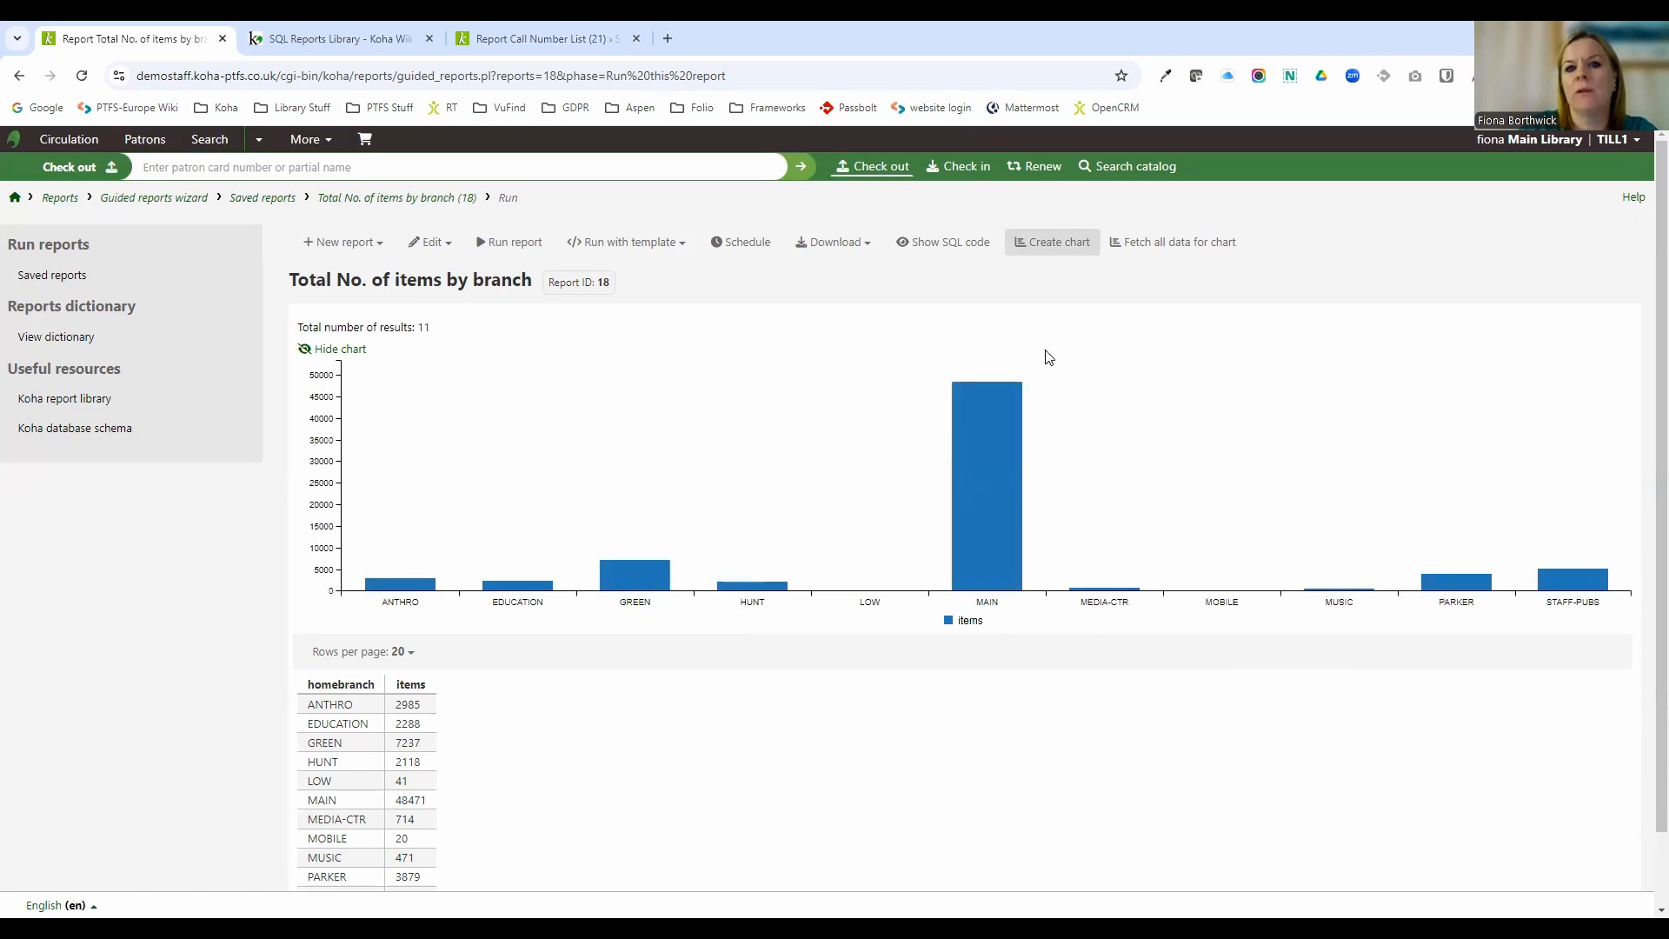
Redraw the report's chart as a Line chart.
click(1060, 243)
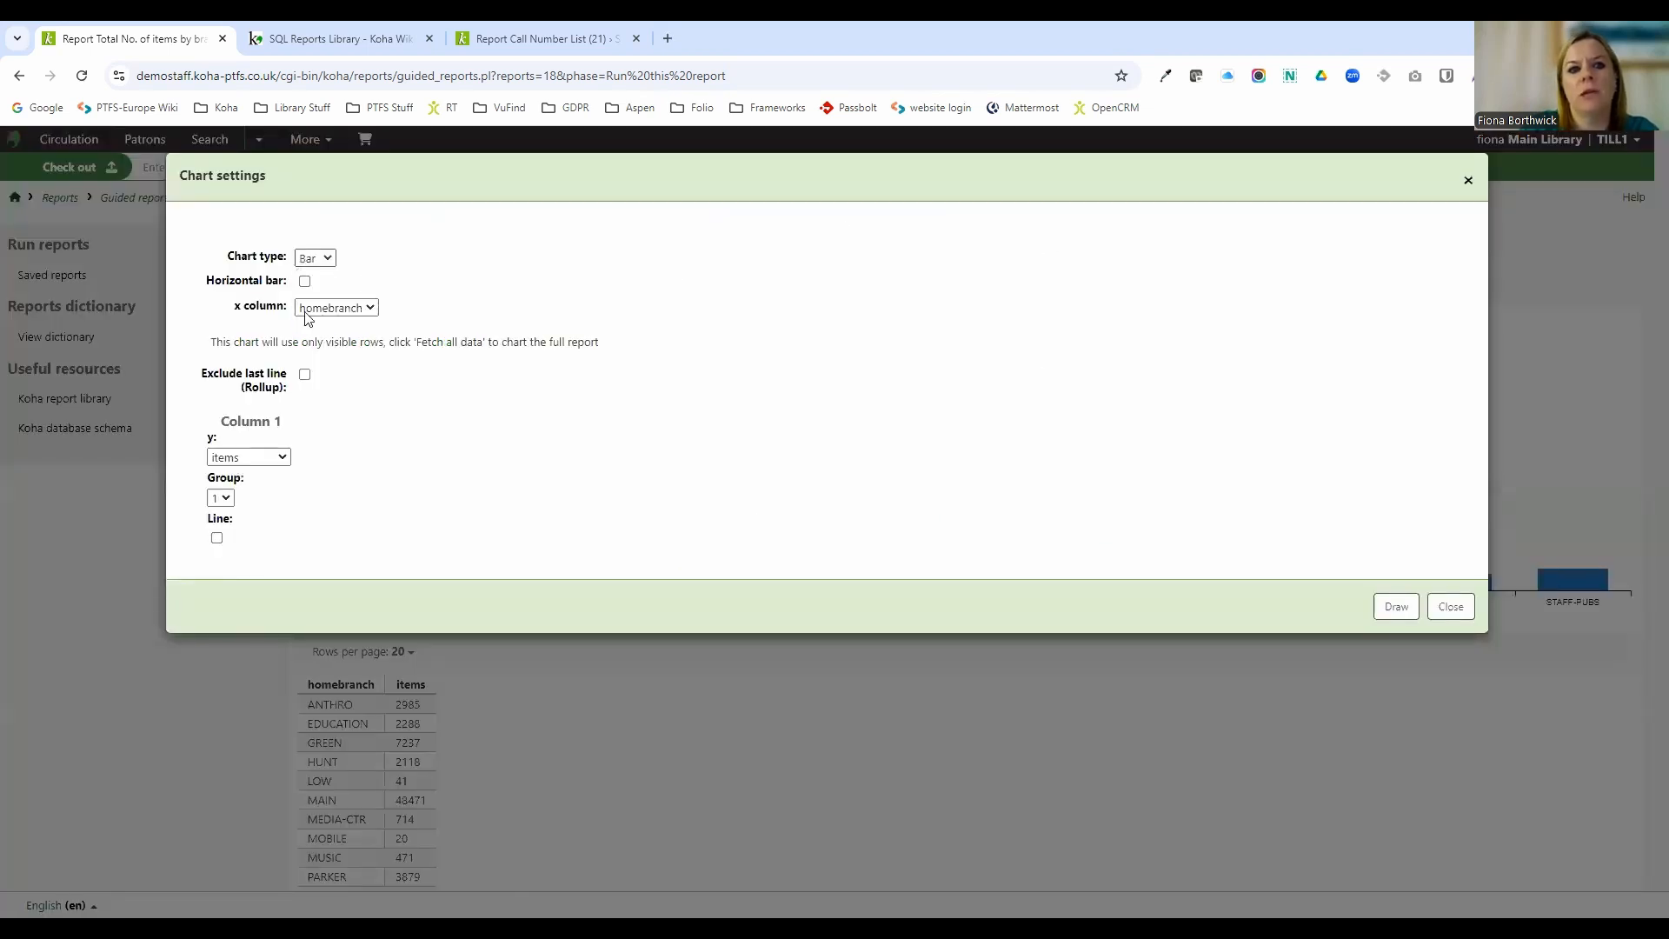
click(314, 259)
key(Return)
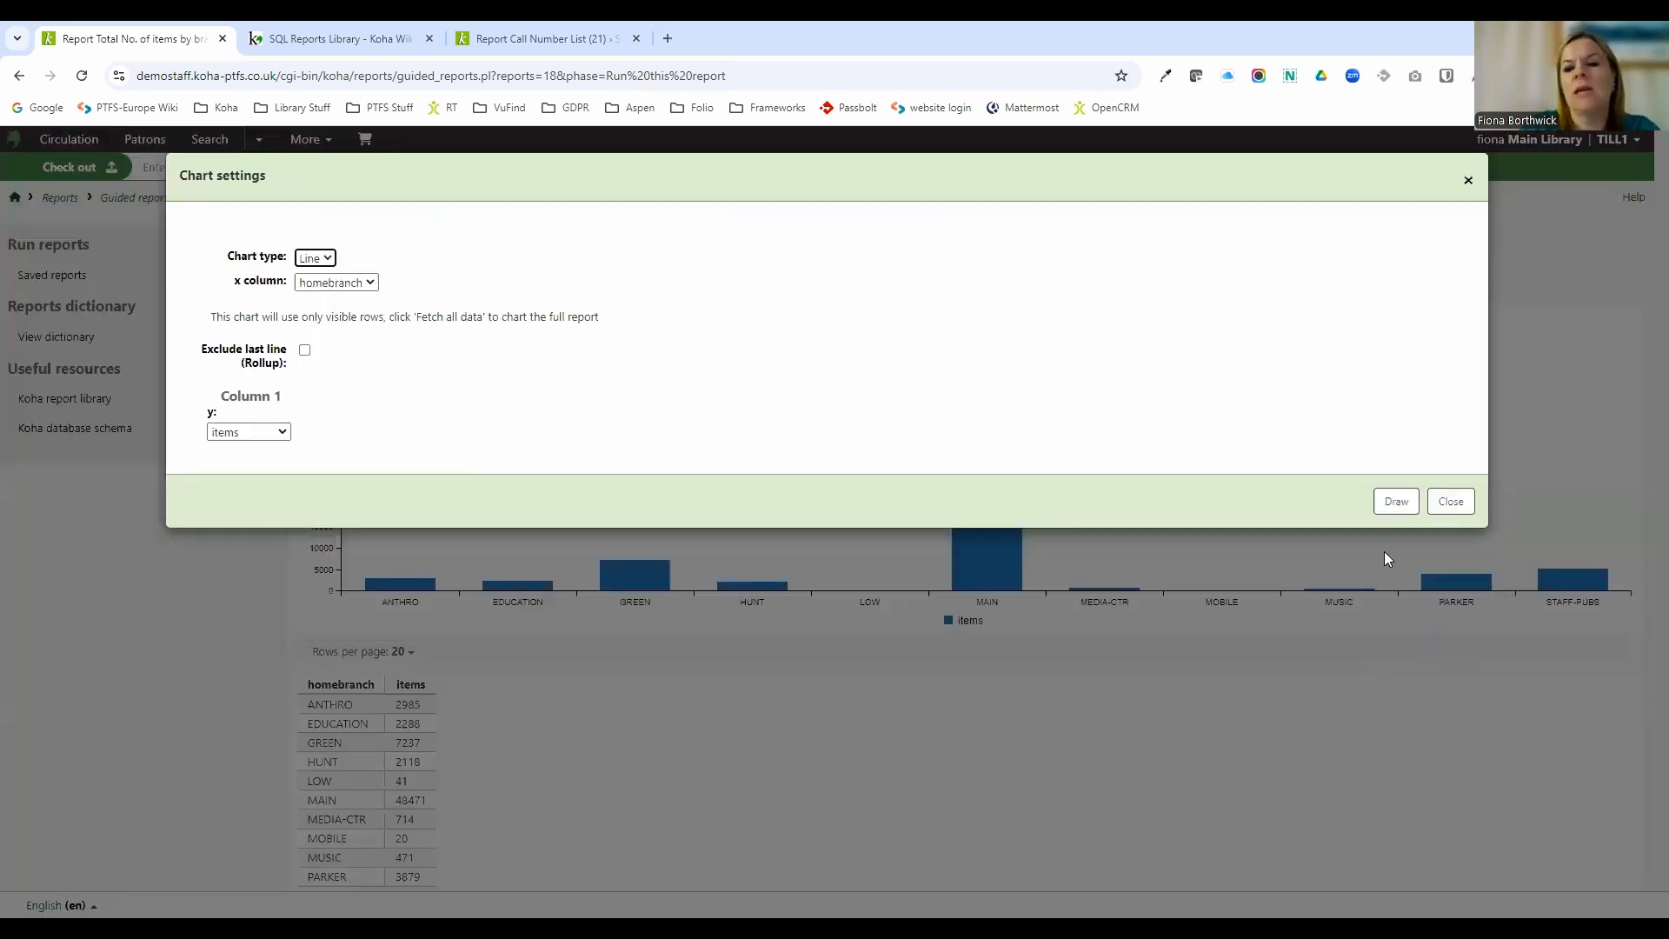
click(1410, 508)
mouse_move(991, 393)
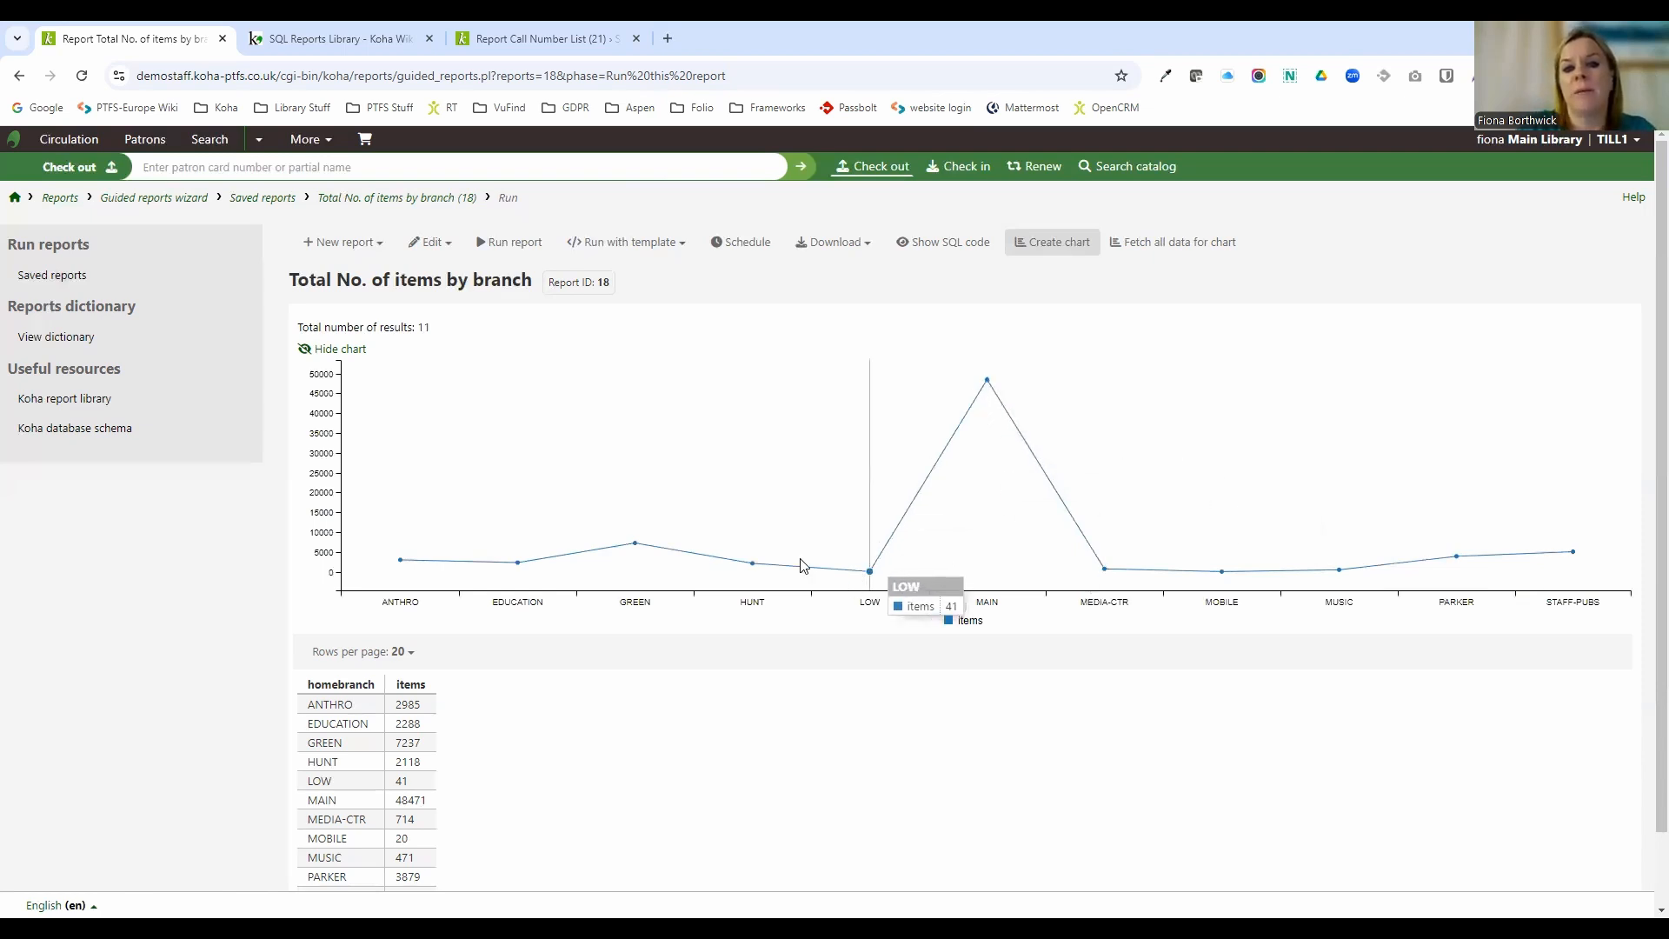
mouse_move(755, 571)
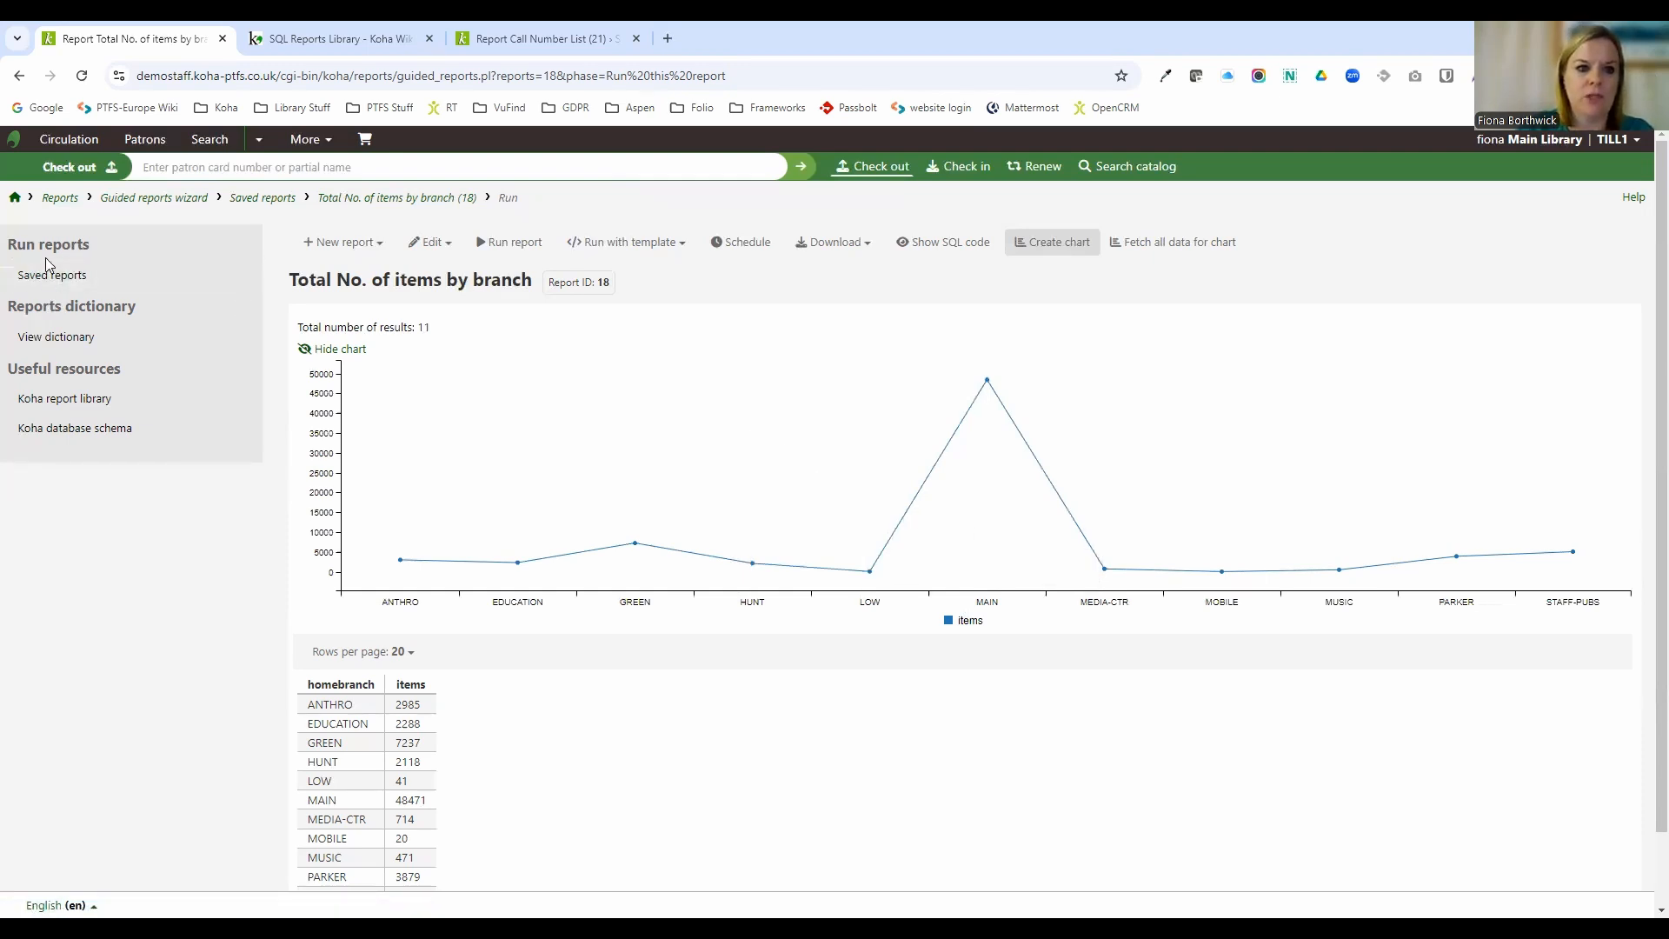
Start a new guided report on the Circulation module with default visibility and cache expiry.
click(54, 205)
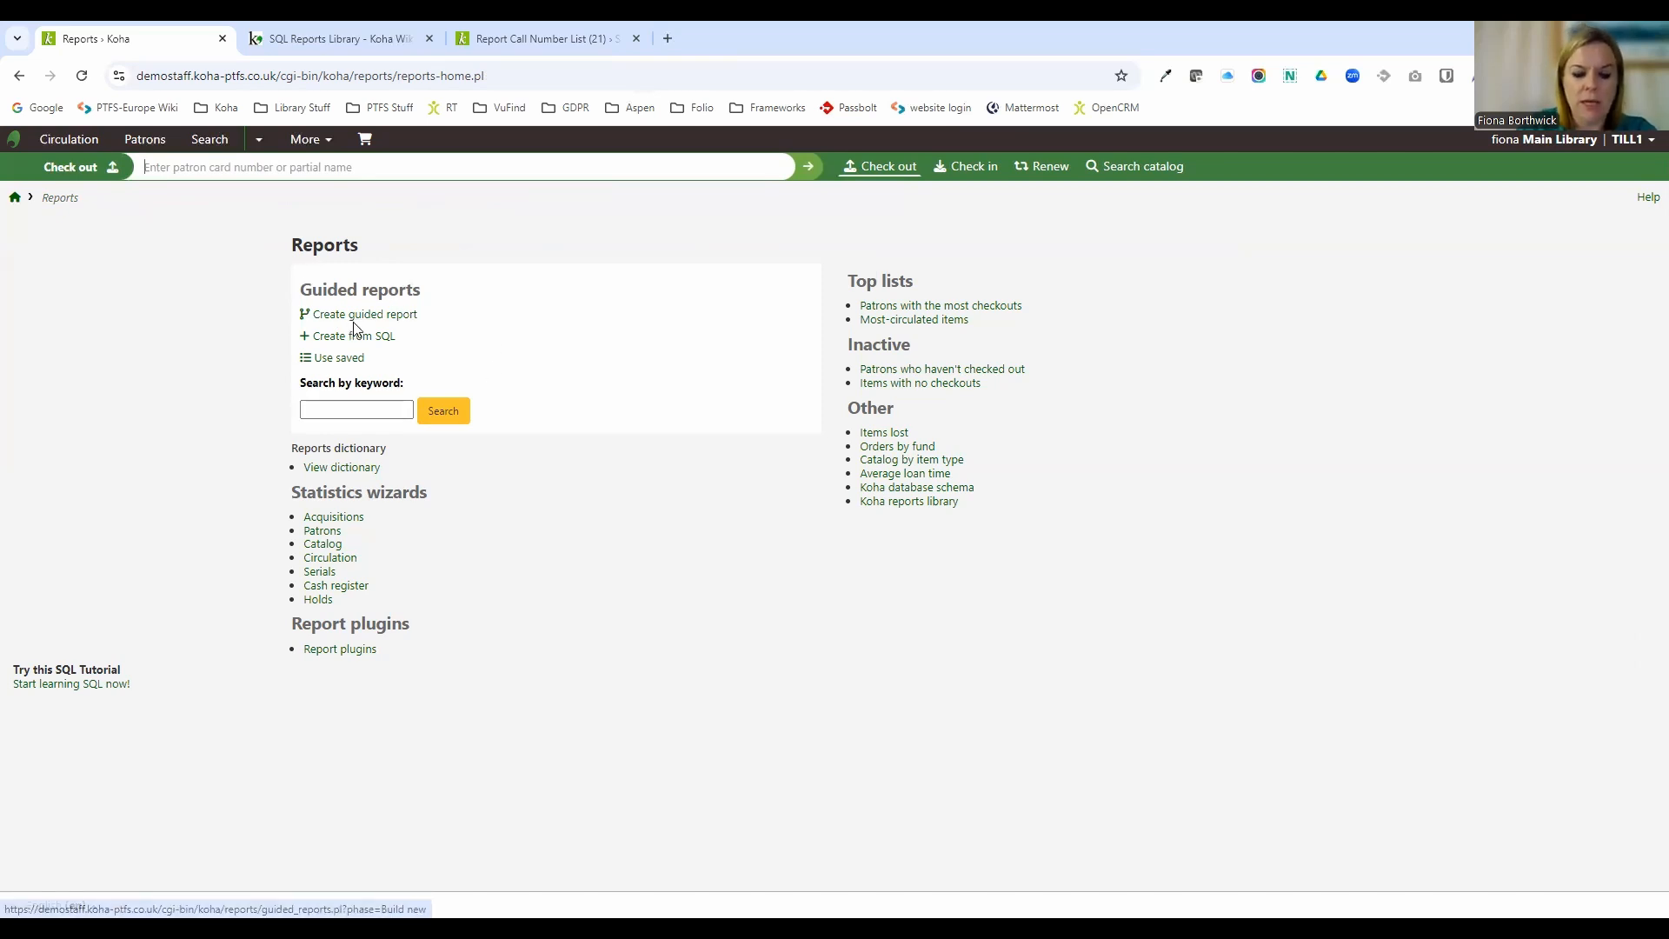
click(377, 318)
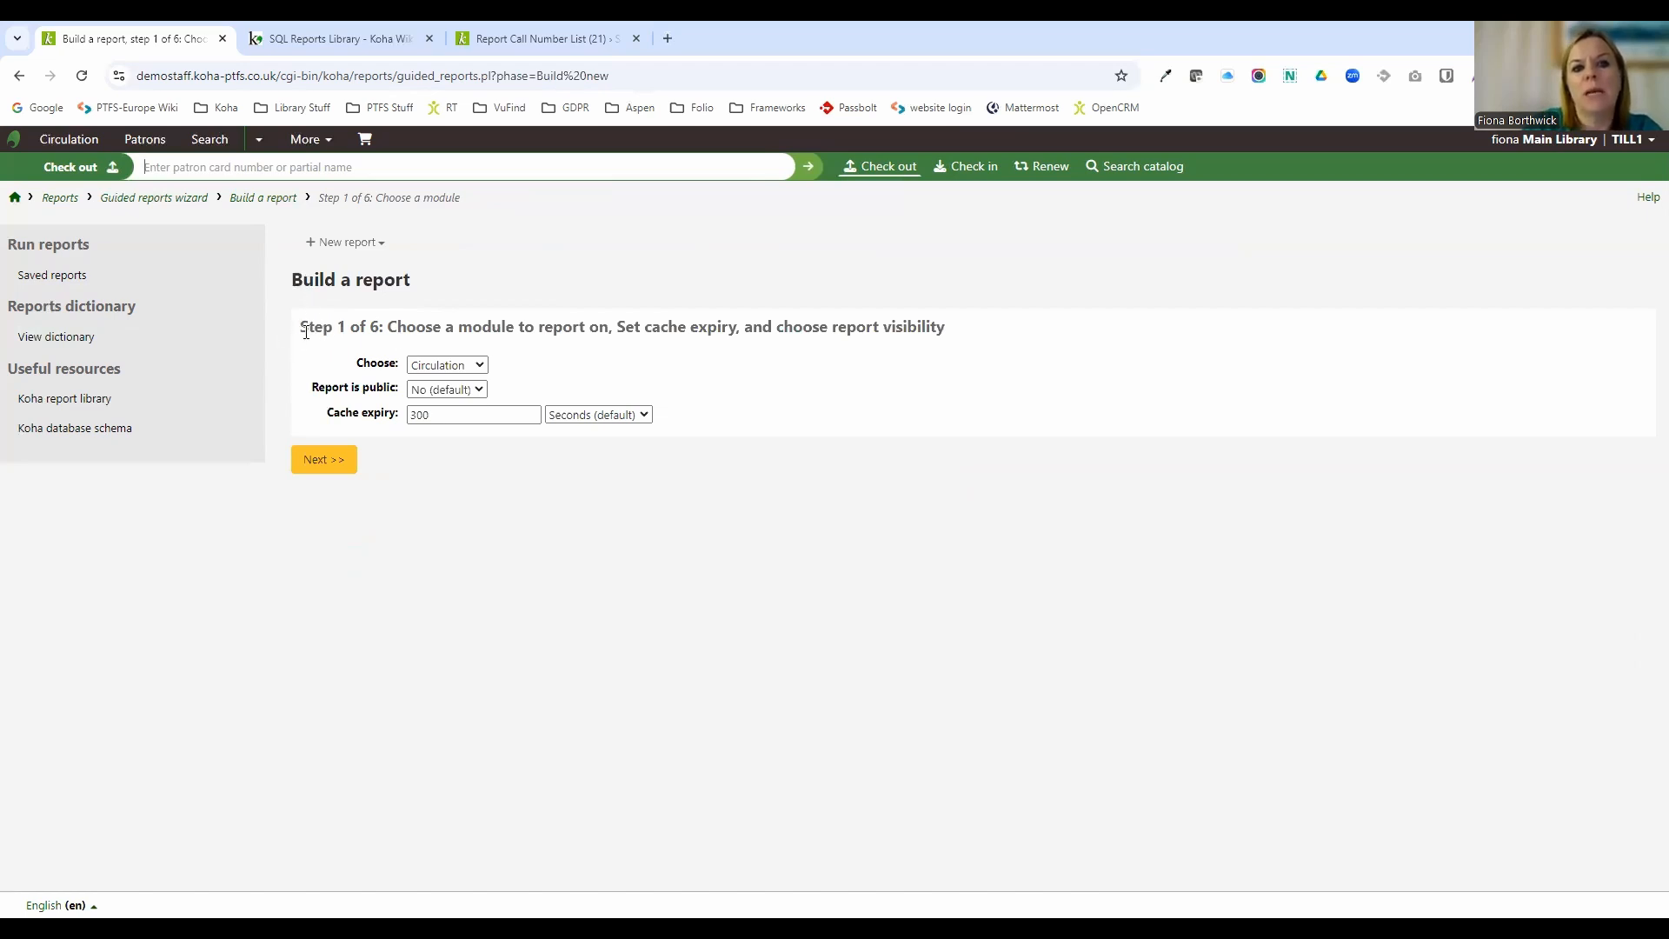
drag(301, 328, 381, 328)
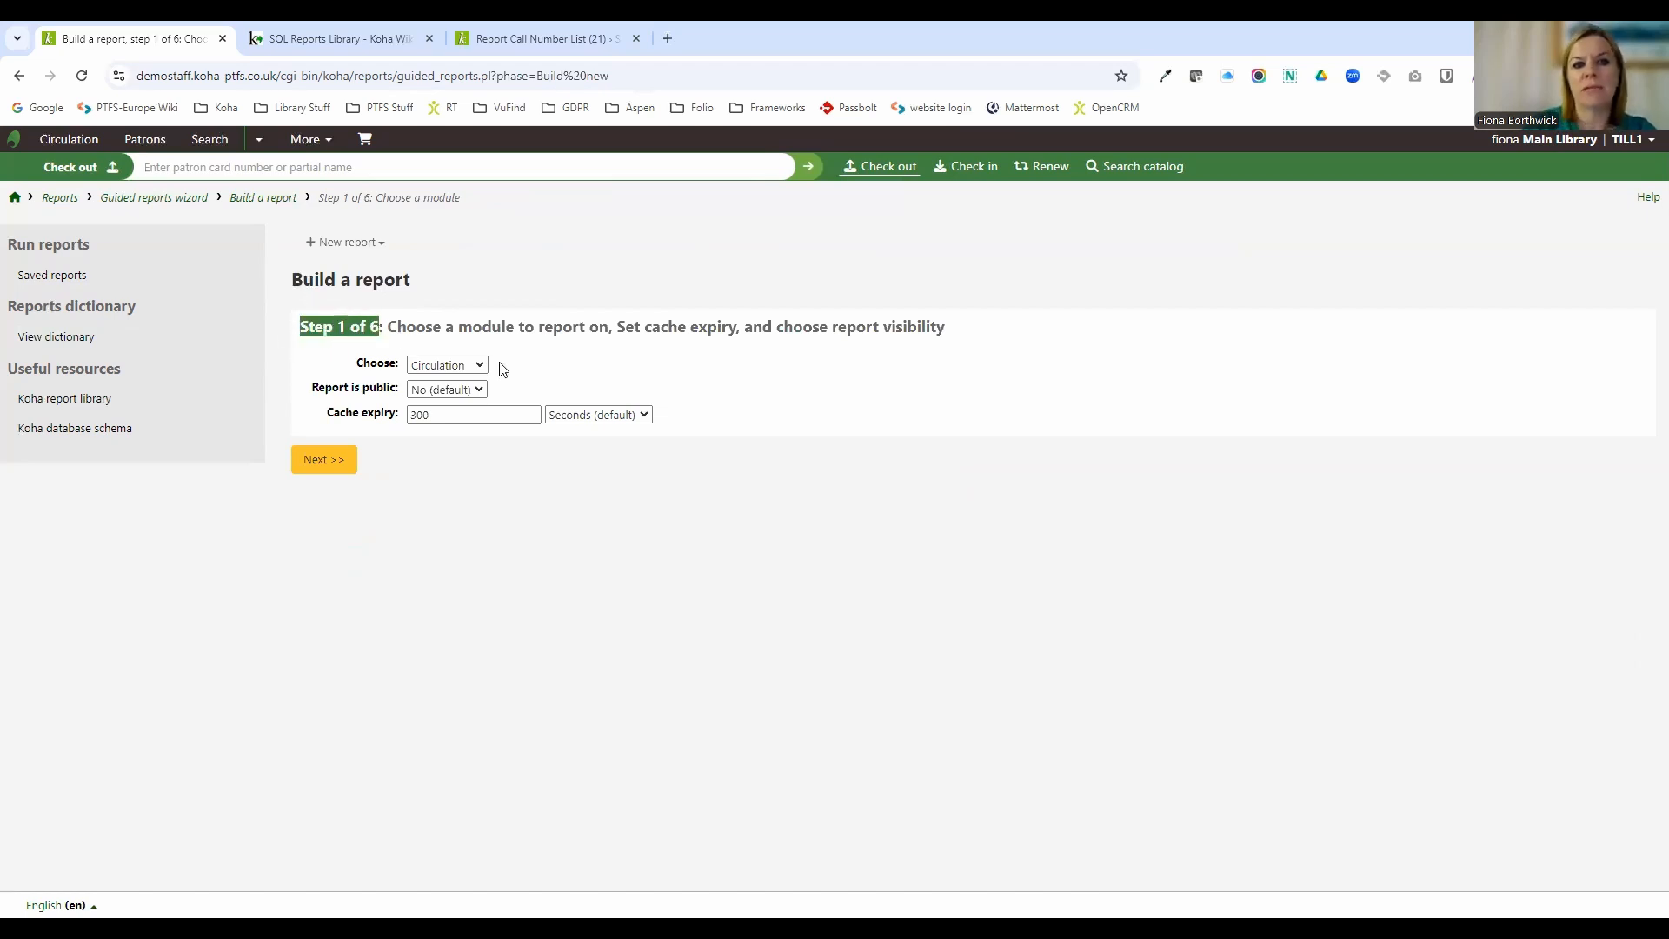
click(450, 366)
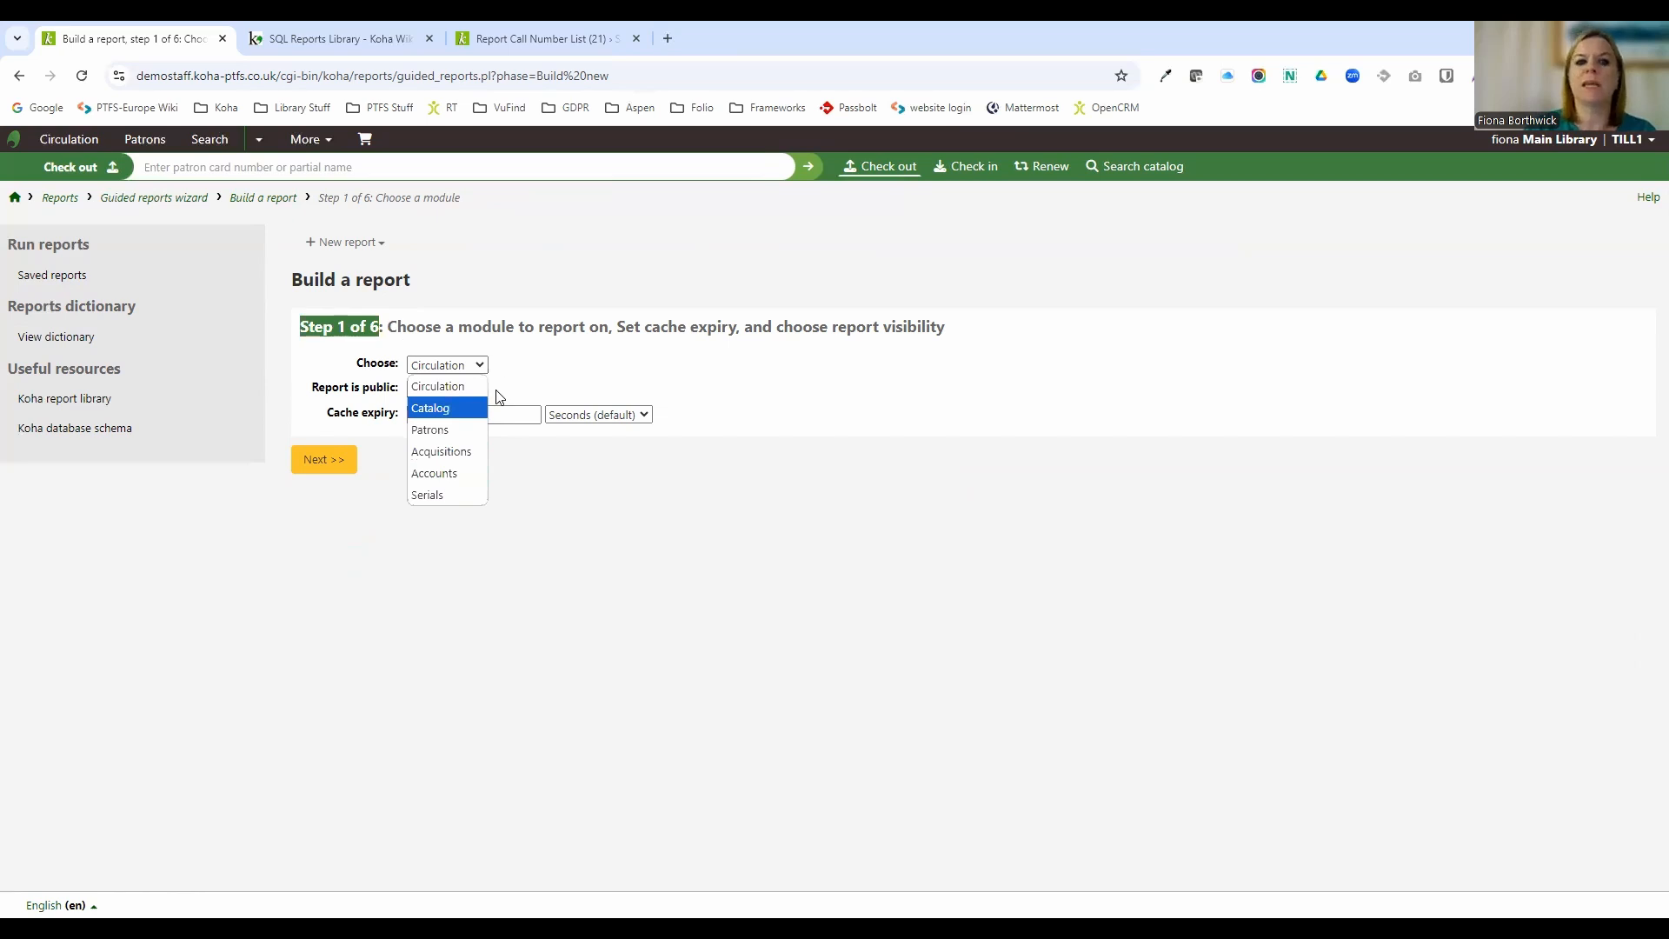
click(547, 389)
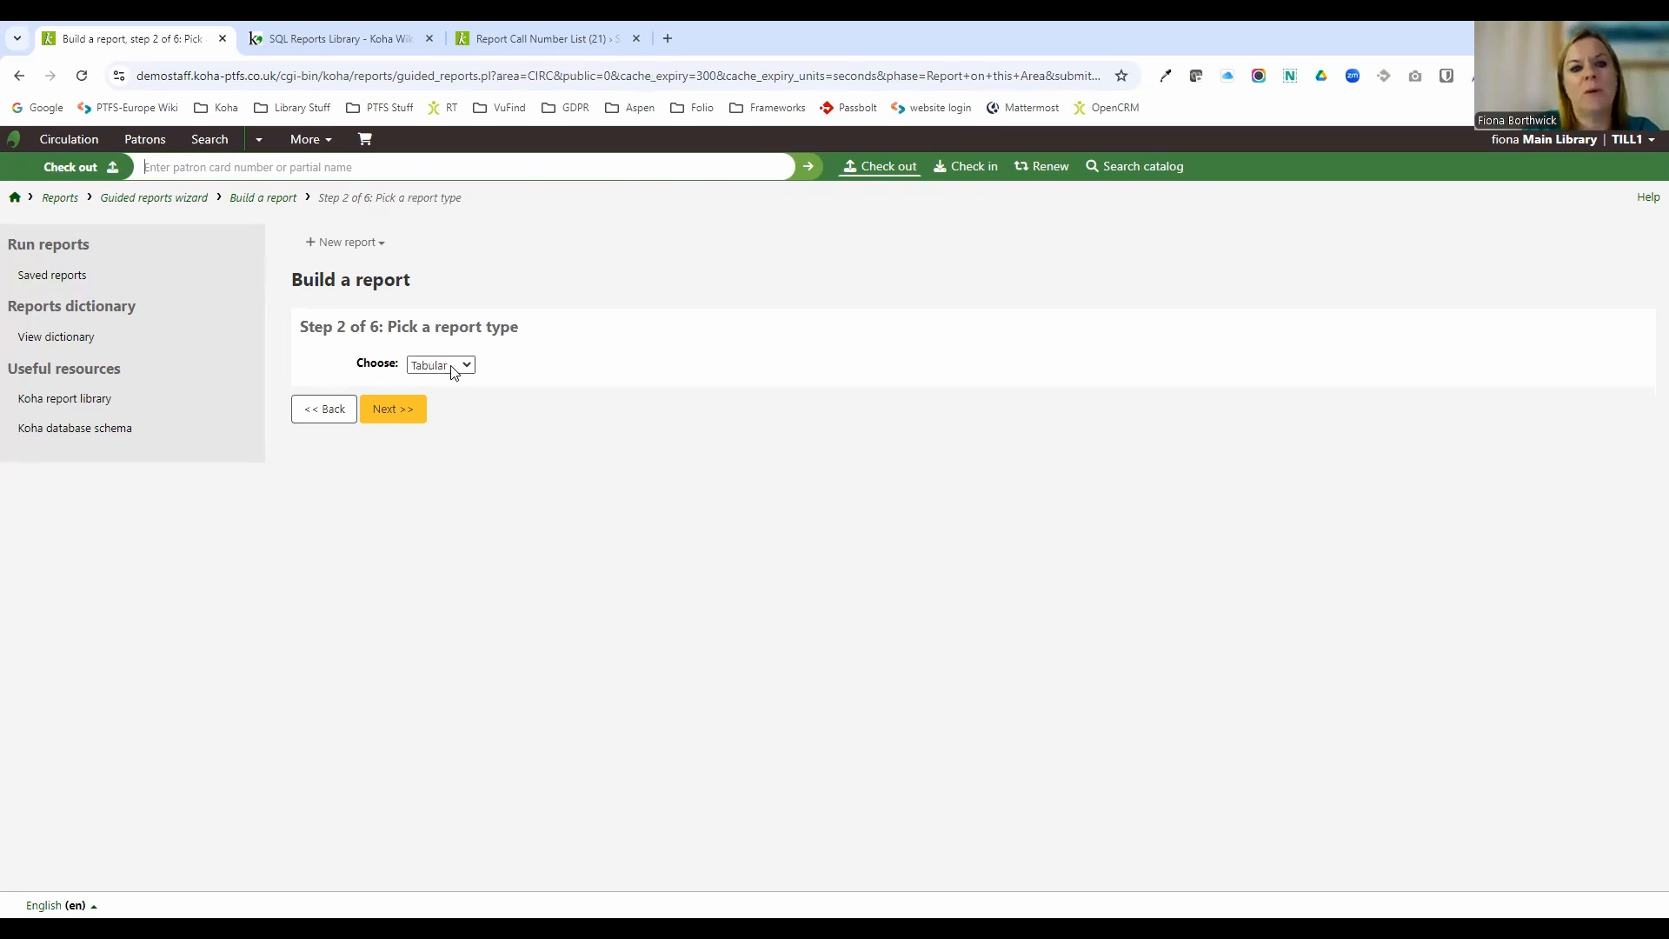
Continue with the Tabular report type and add the Card number, Surname and First name columns.
click(463, 369)
click(393, 409)
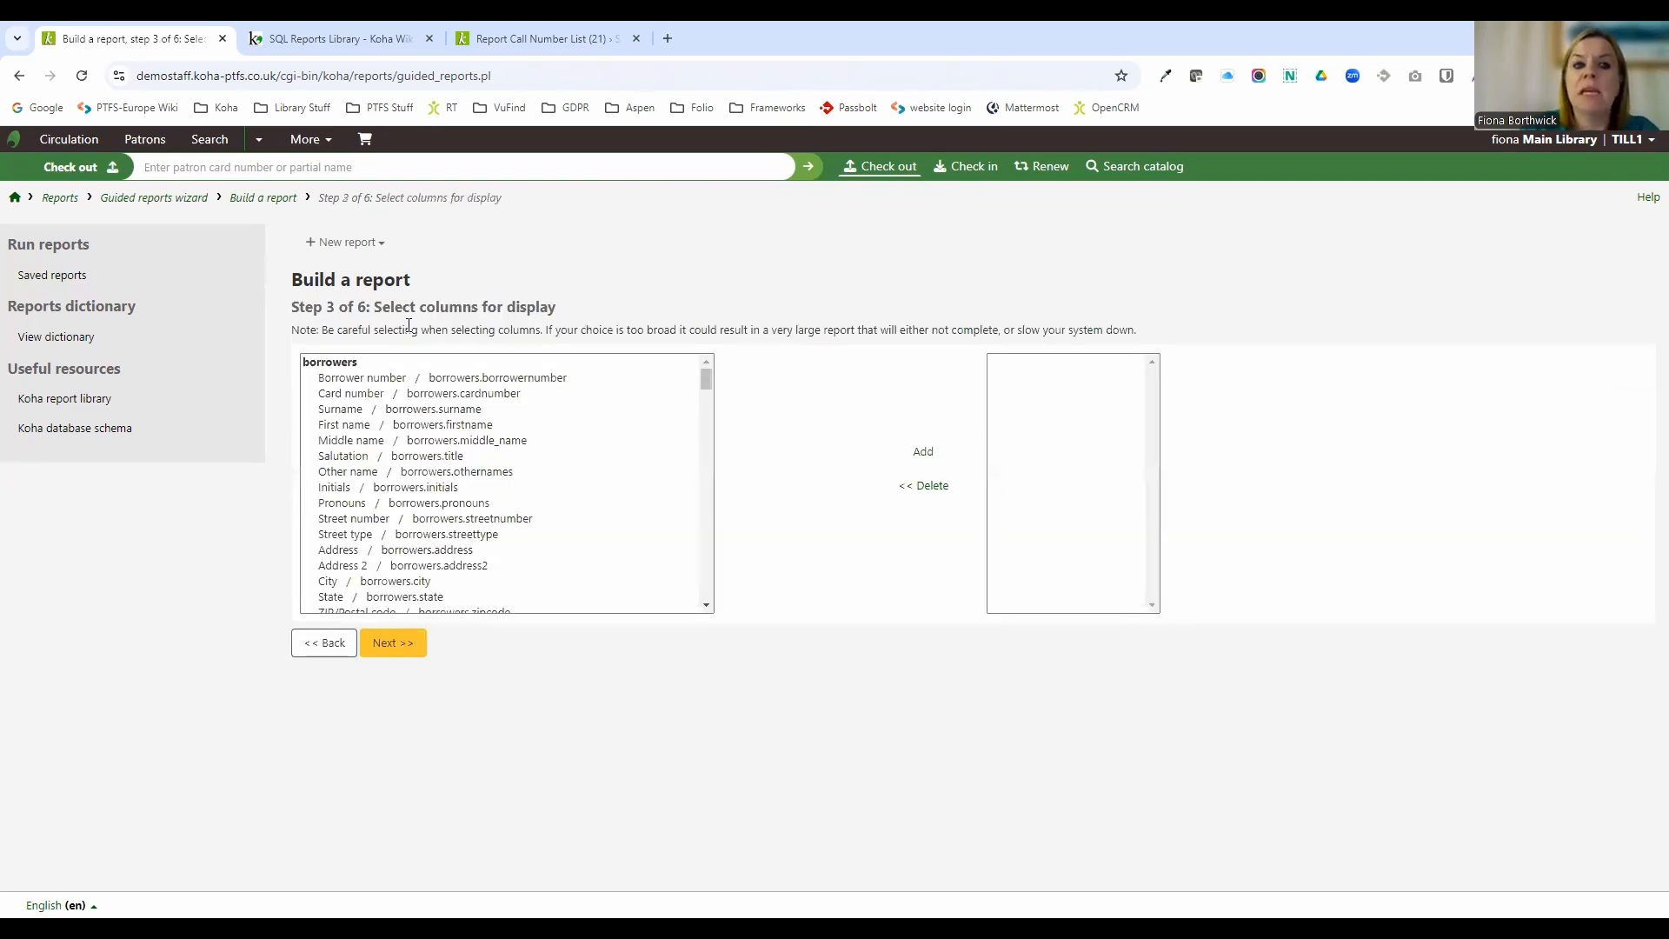
drag(379, 305, 597, 313)
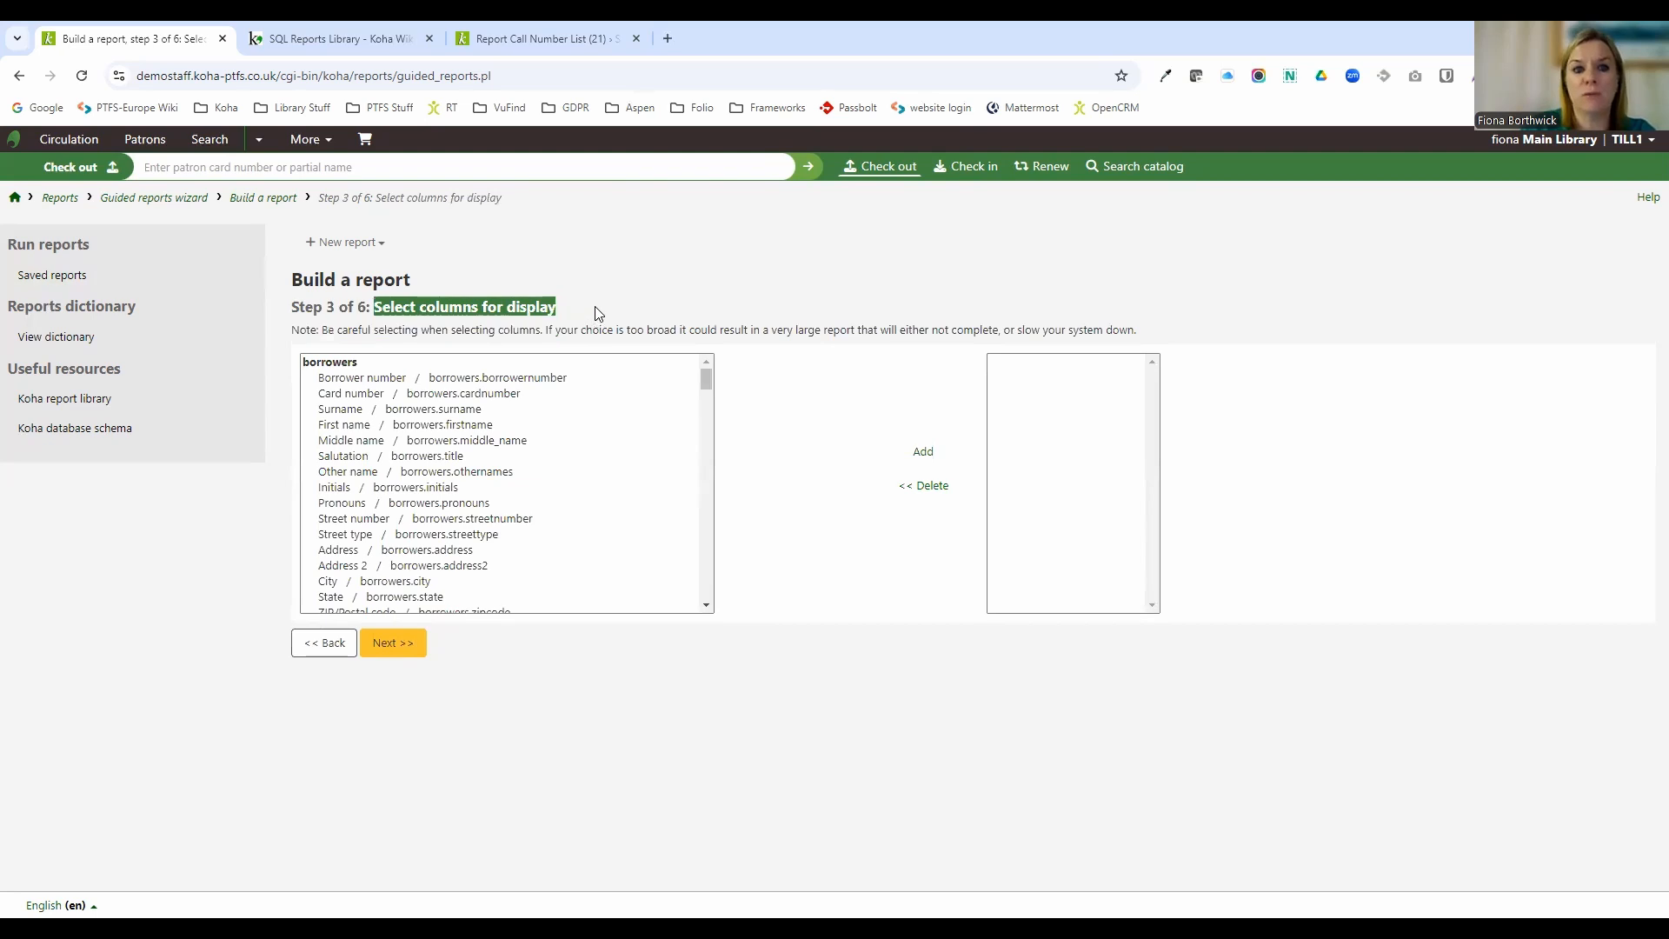
click(487, 393)
shift+click(480, 426)
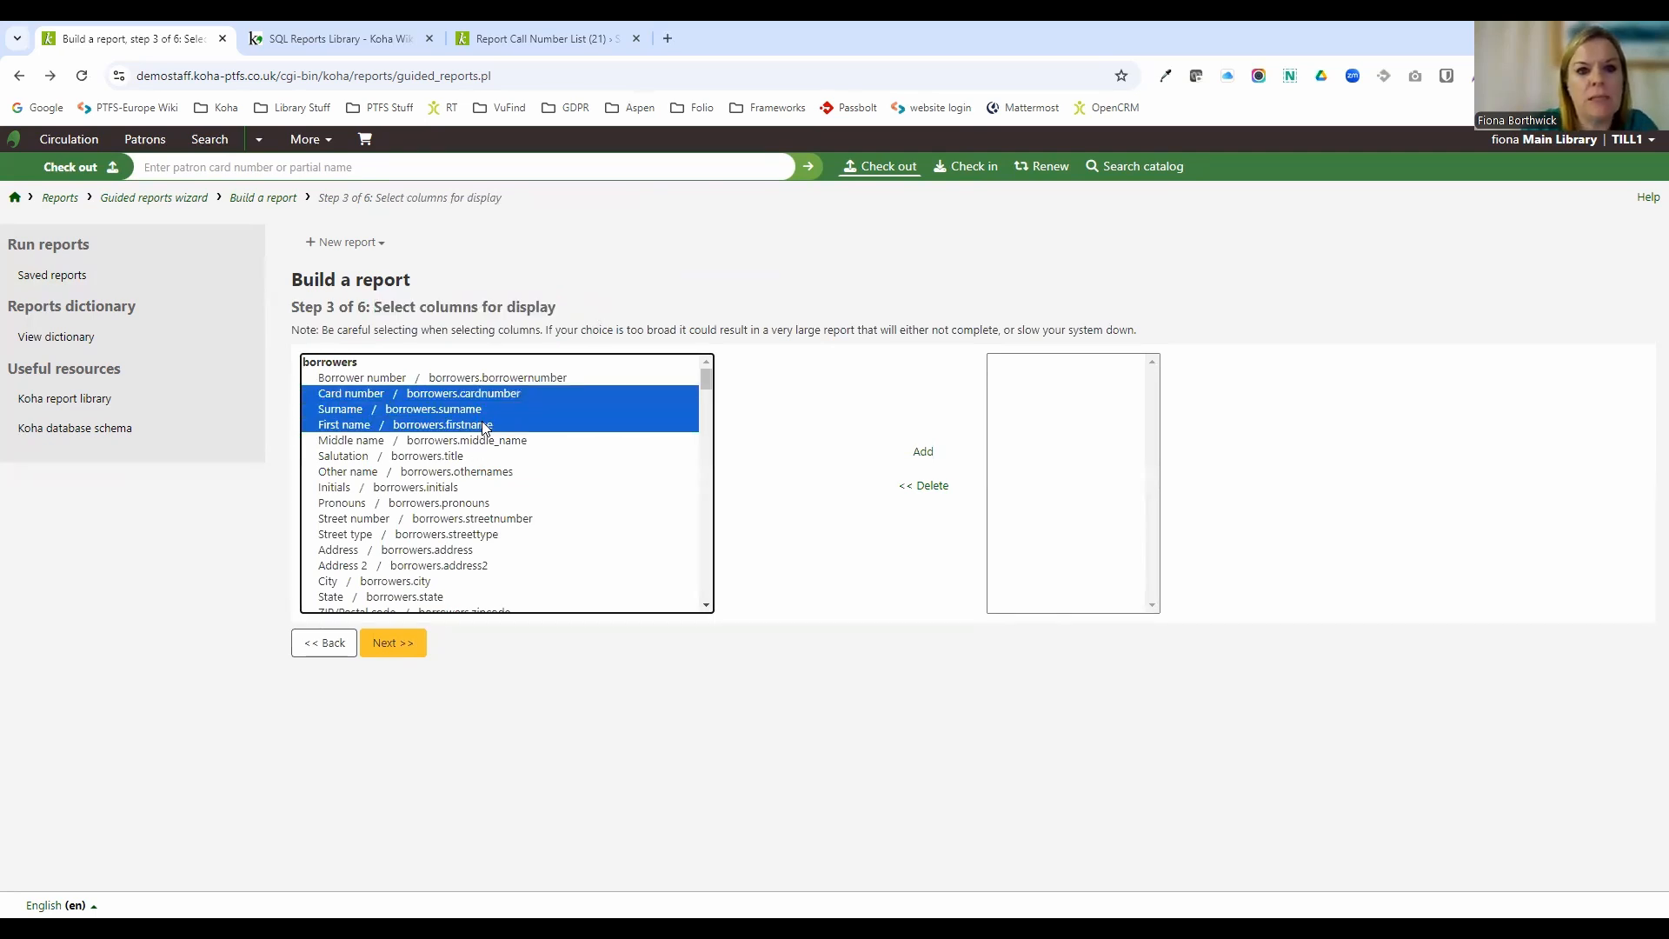
click(922, 453)
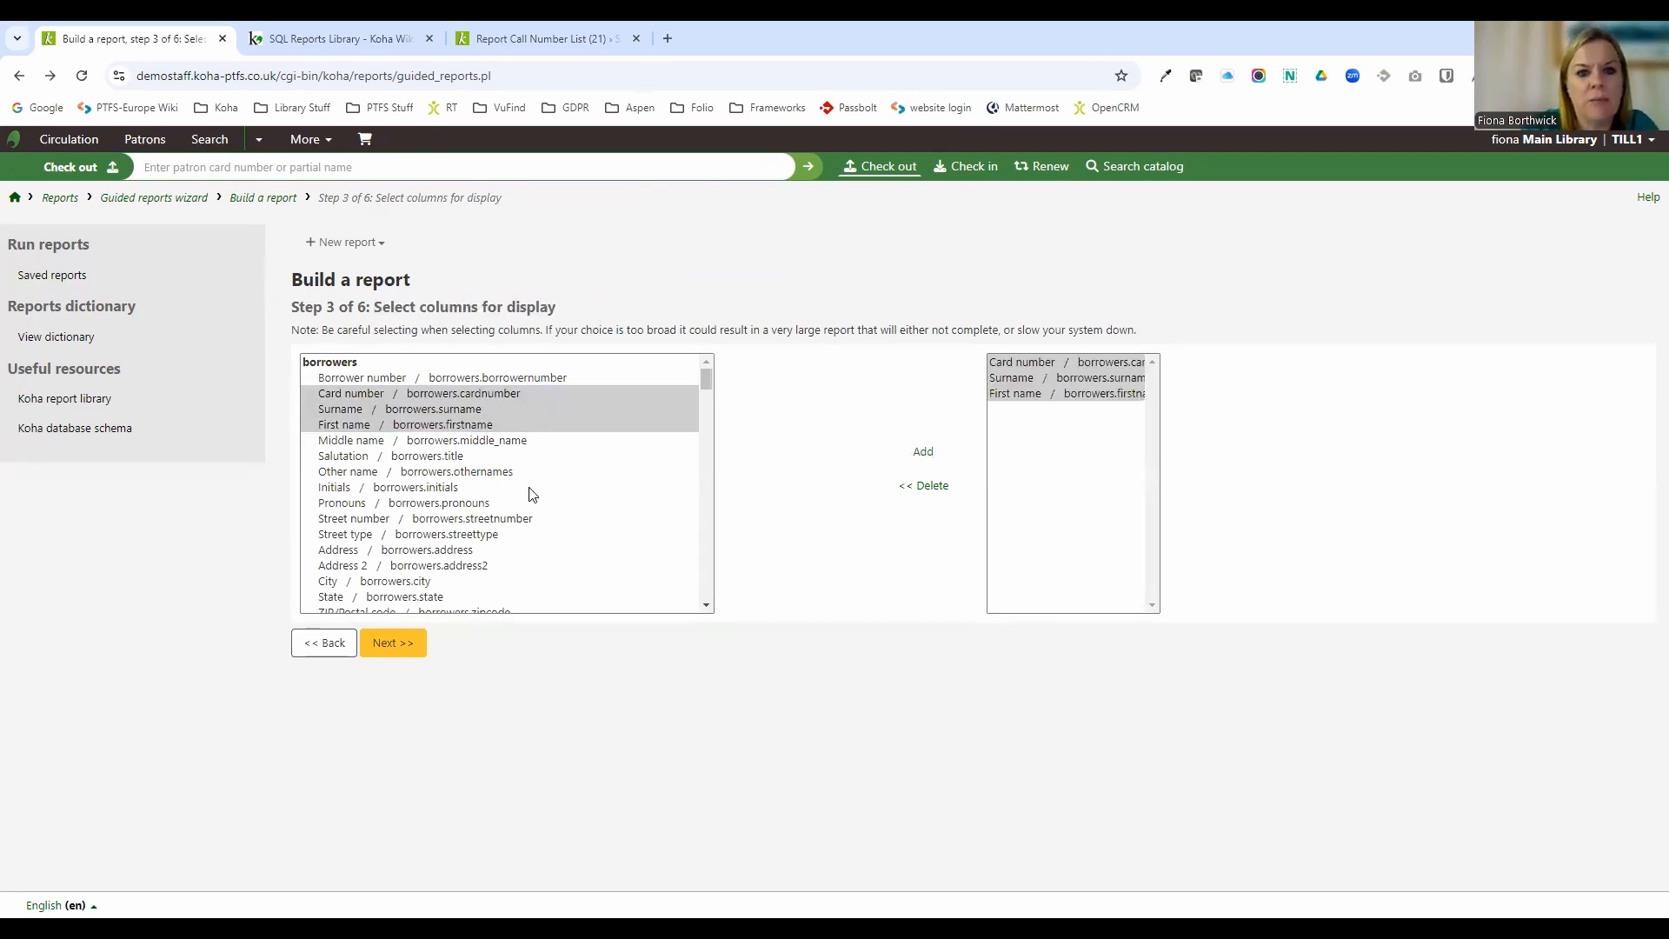
Add the Patron category column to the report and continue to the criteria step.
scroll(527, 500, down, 2)
scroll(527, 500, down, 1)
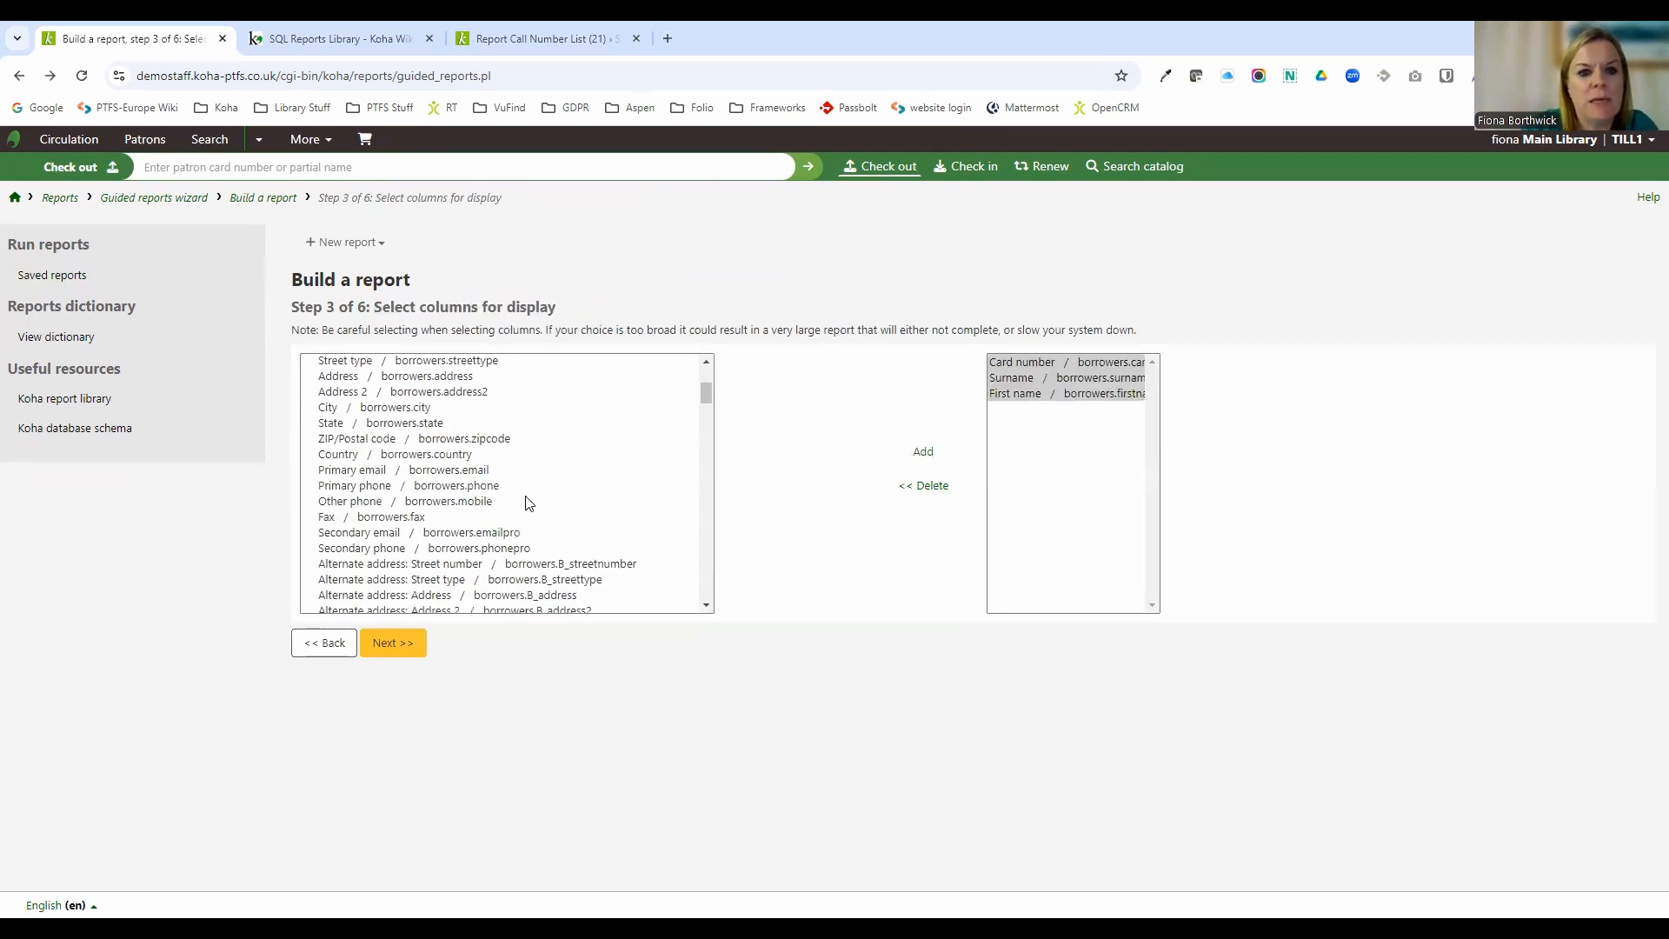
click(480, 472)
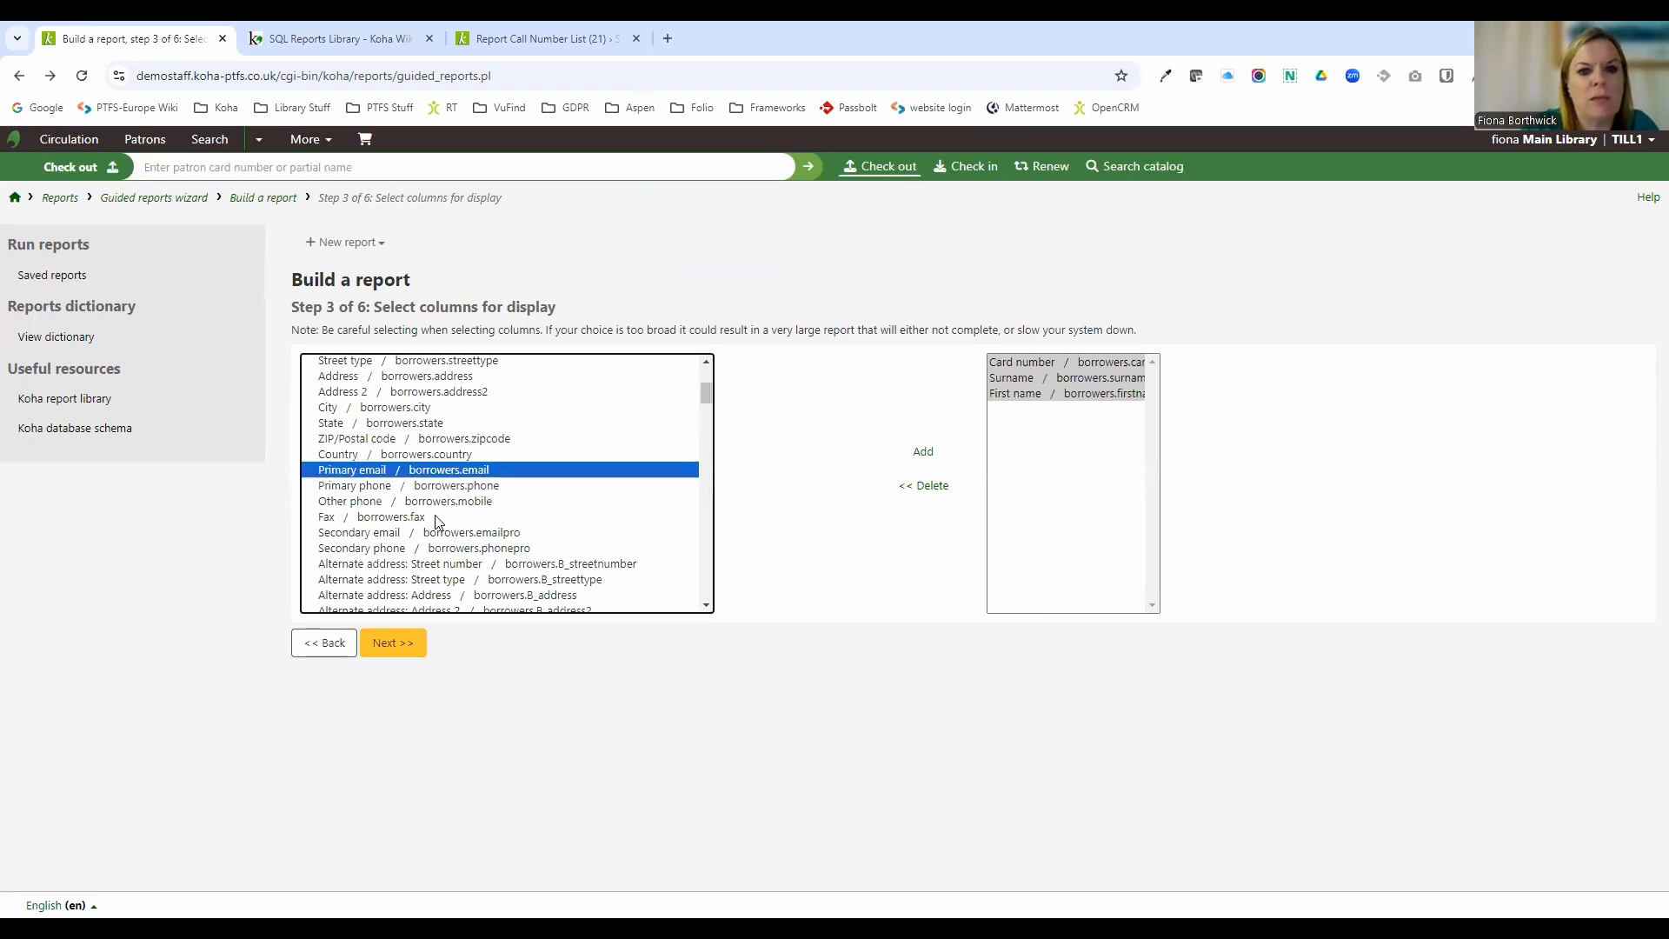
scroll(440, 520, up, 2)
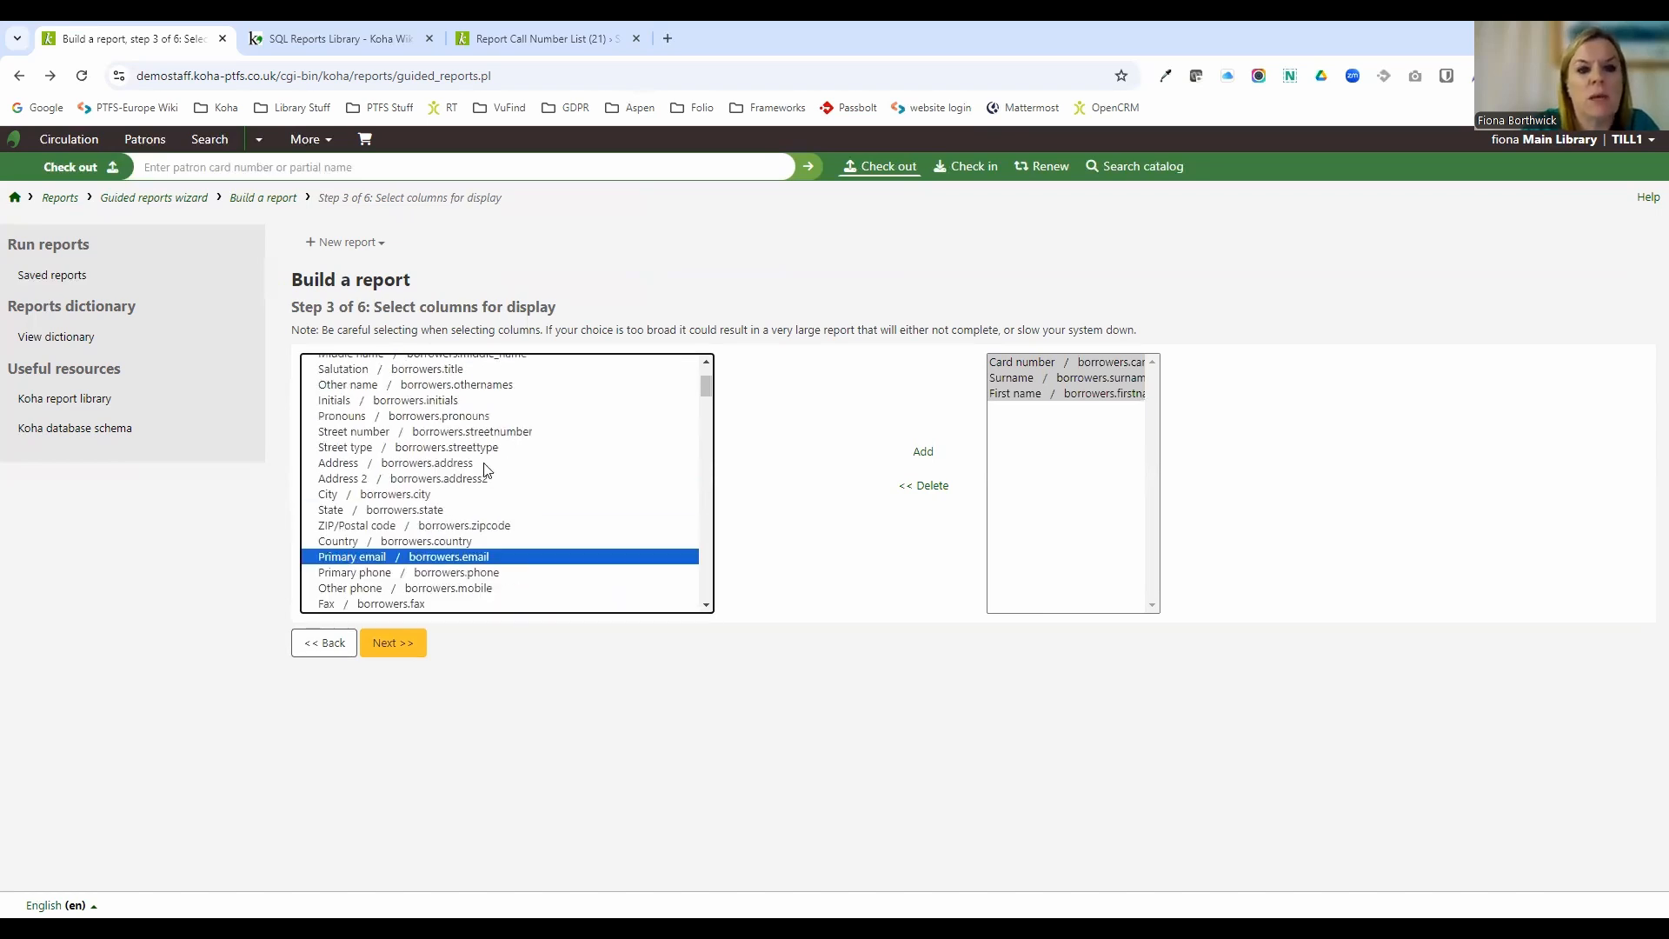
scroll(492, 474, down, 3)
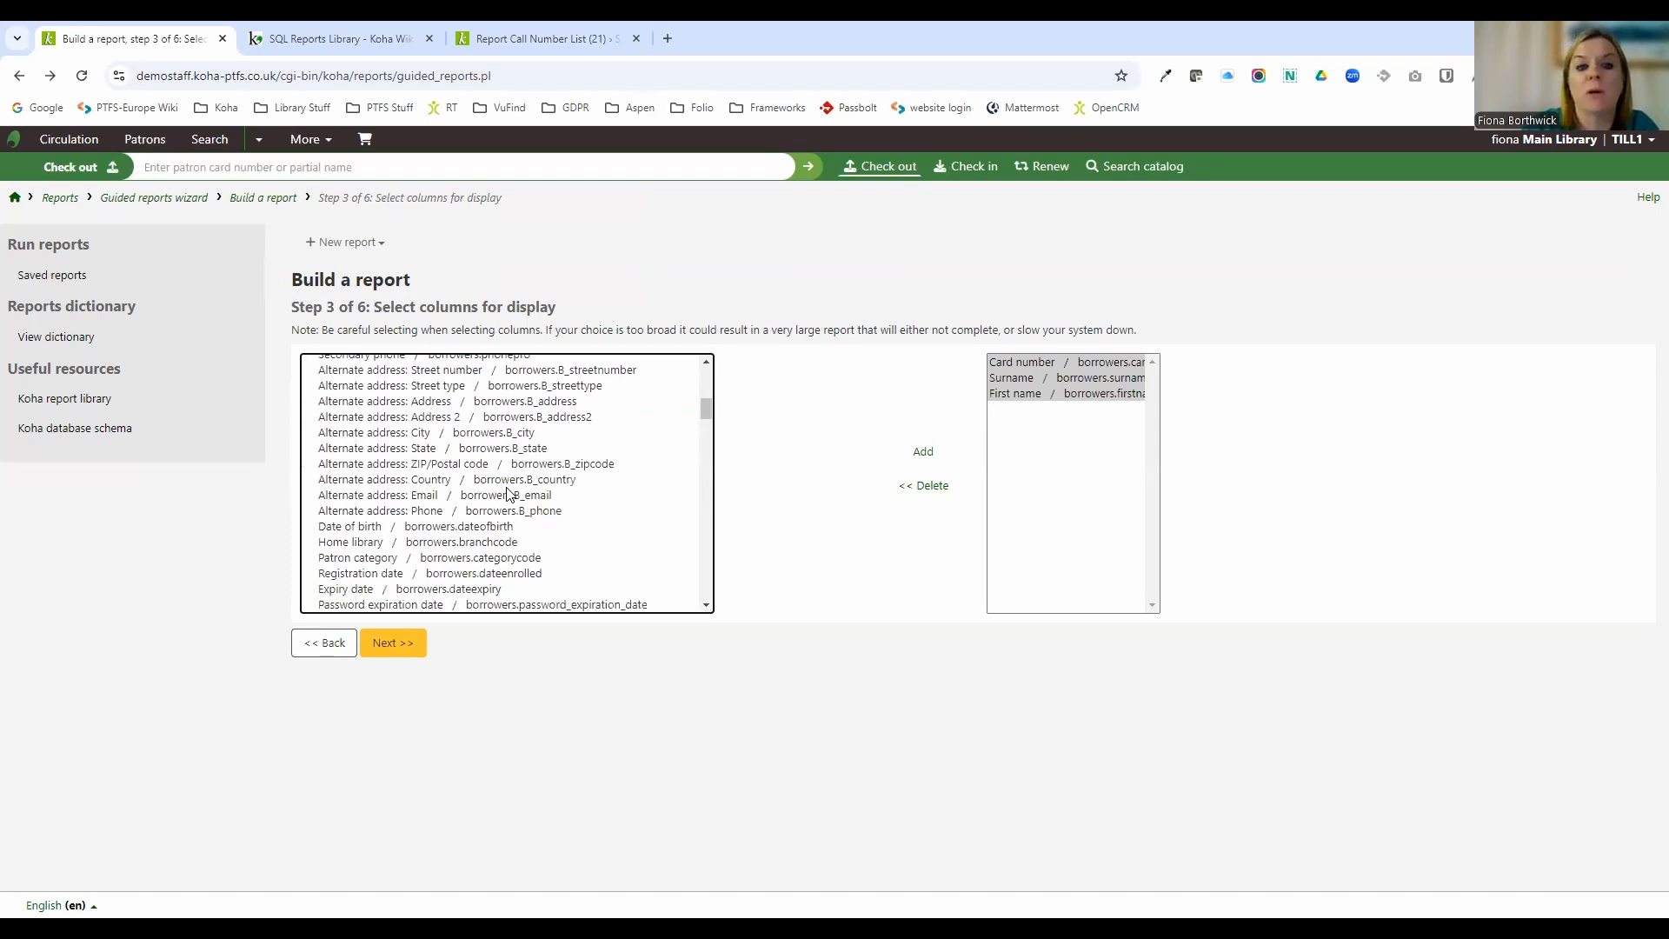
scroll(509, 493, down, 1)
click(526, 492)
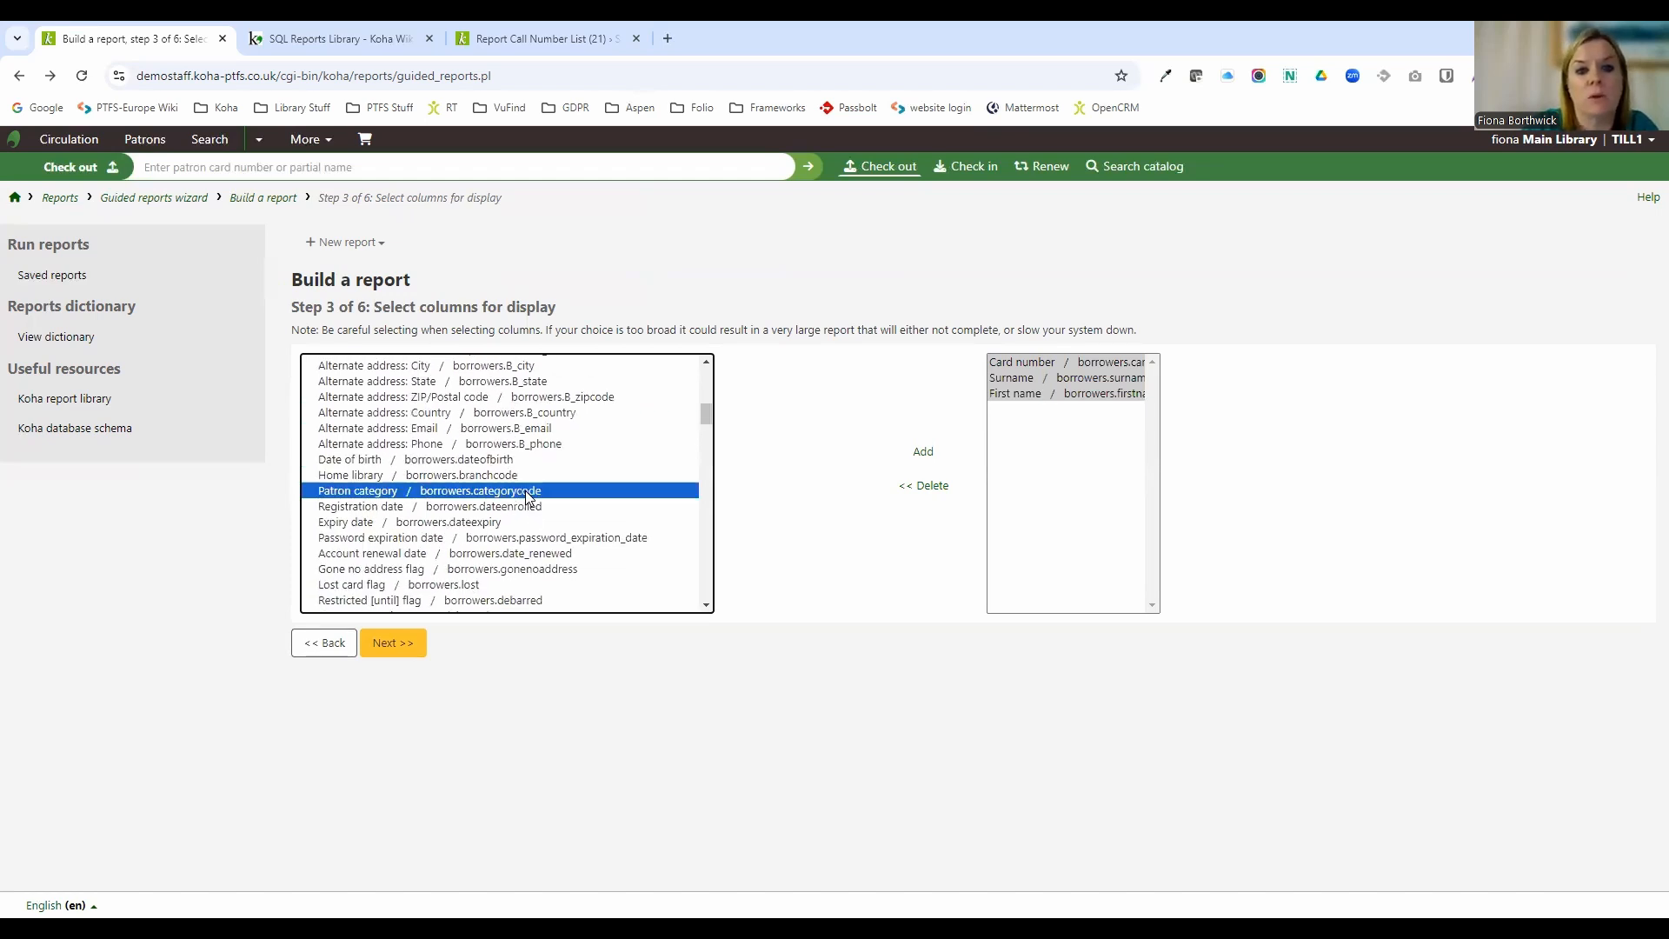
click(920, 454)
click(393, 643)
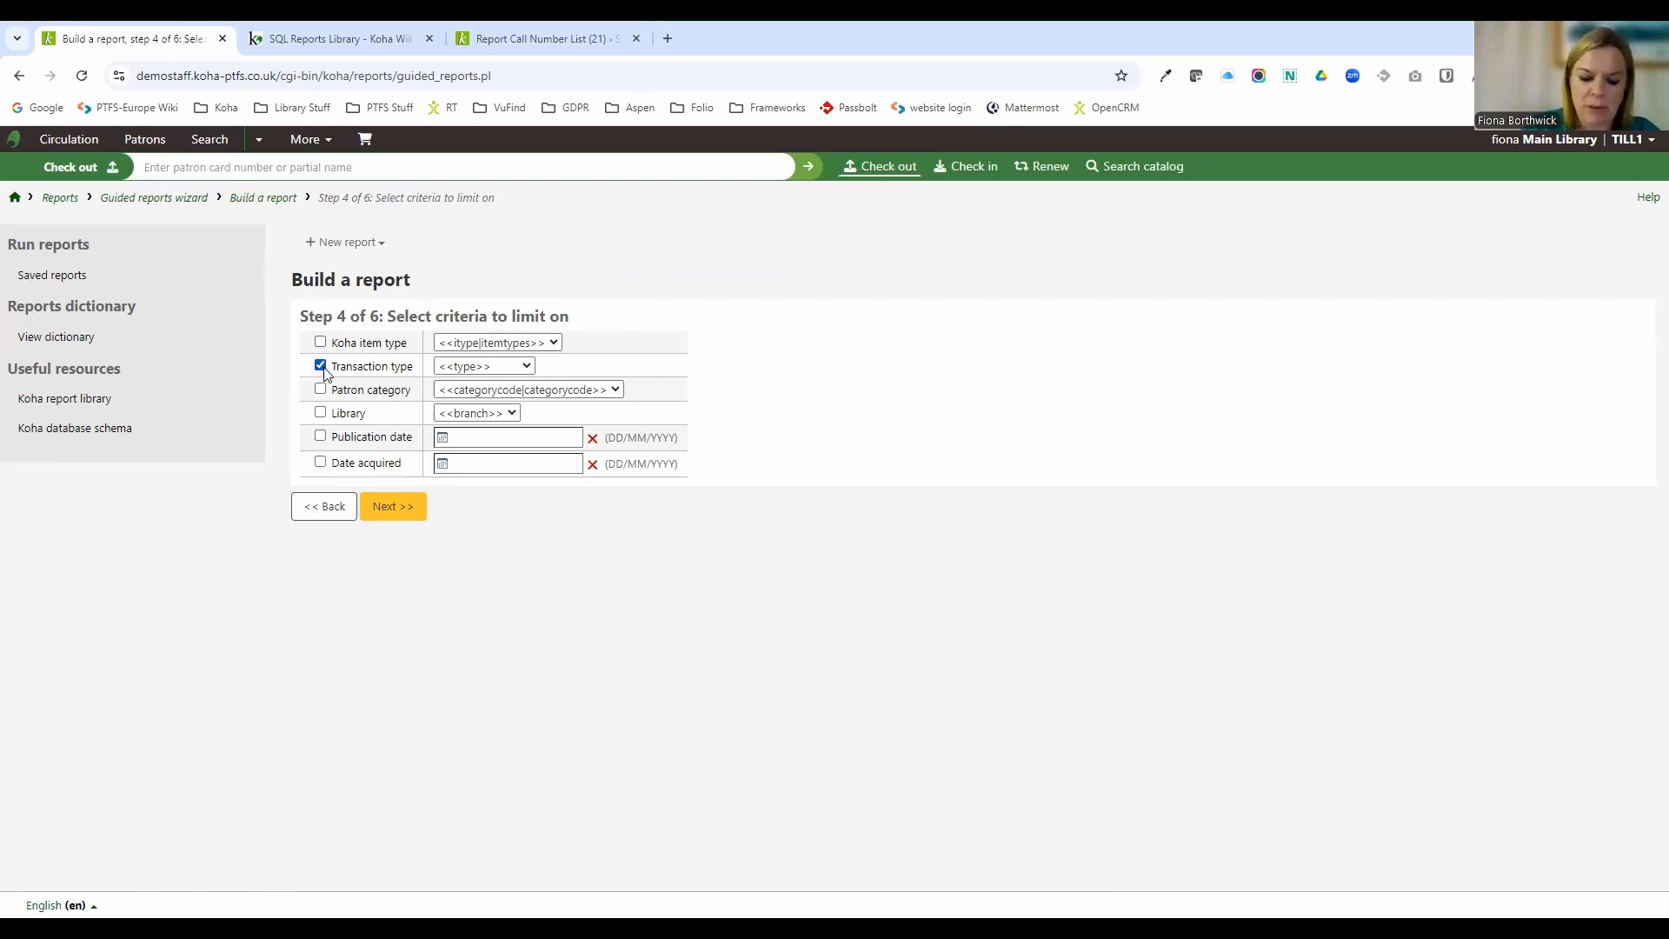
Limit the Transaction type criterion to issue and continue to the totals step.
click(459, 366)
click(446, 410)
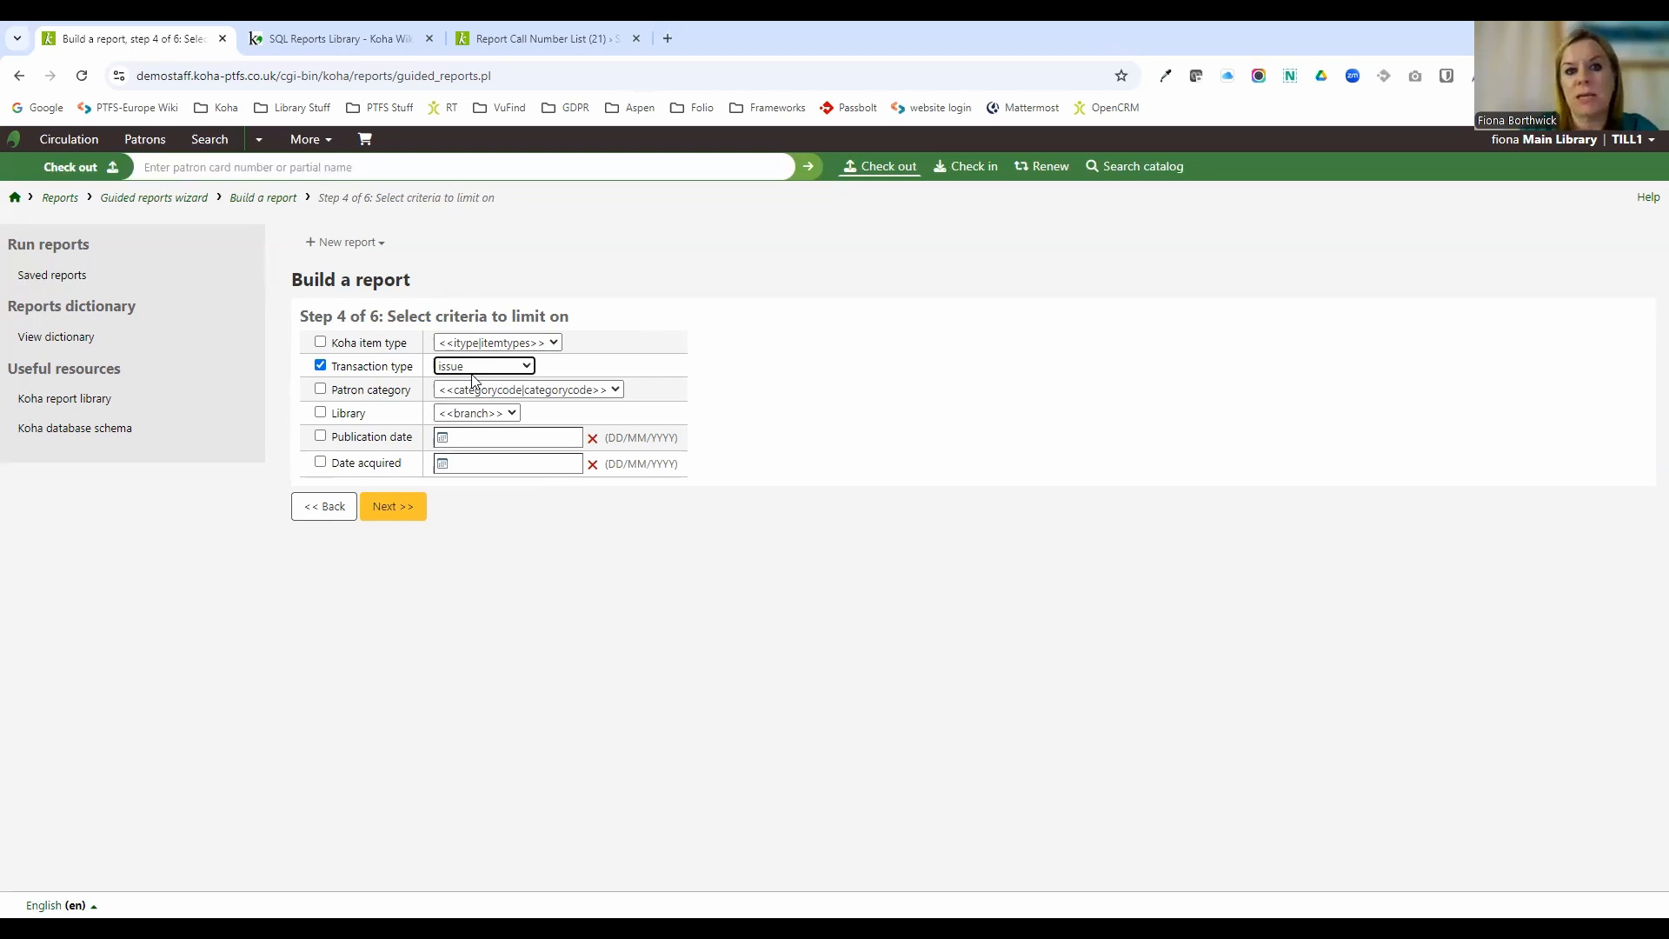
click(411, 520)
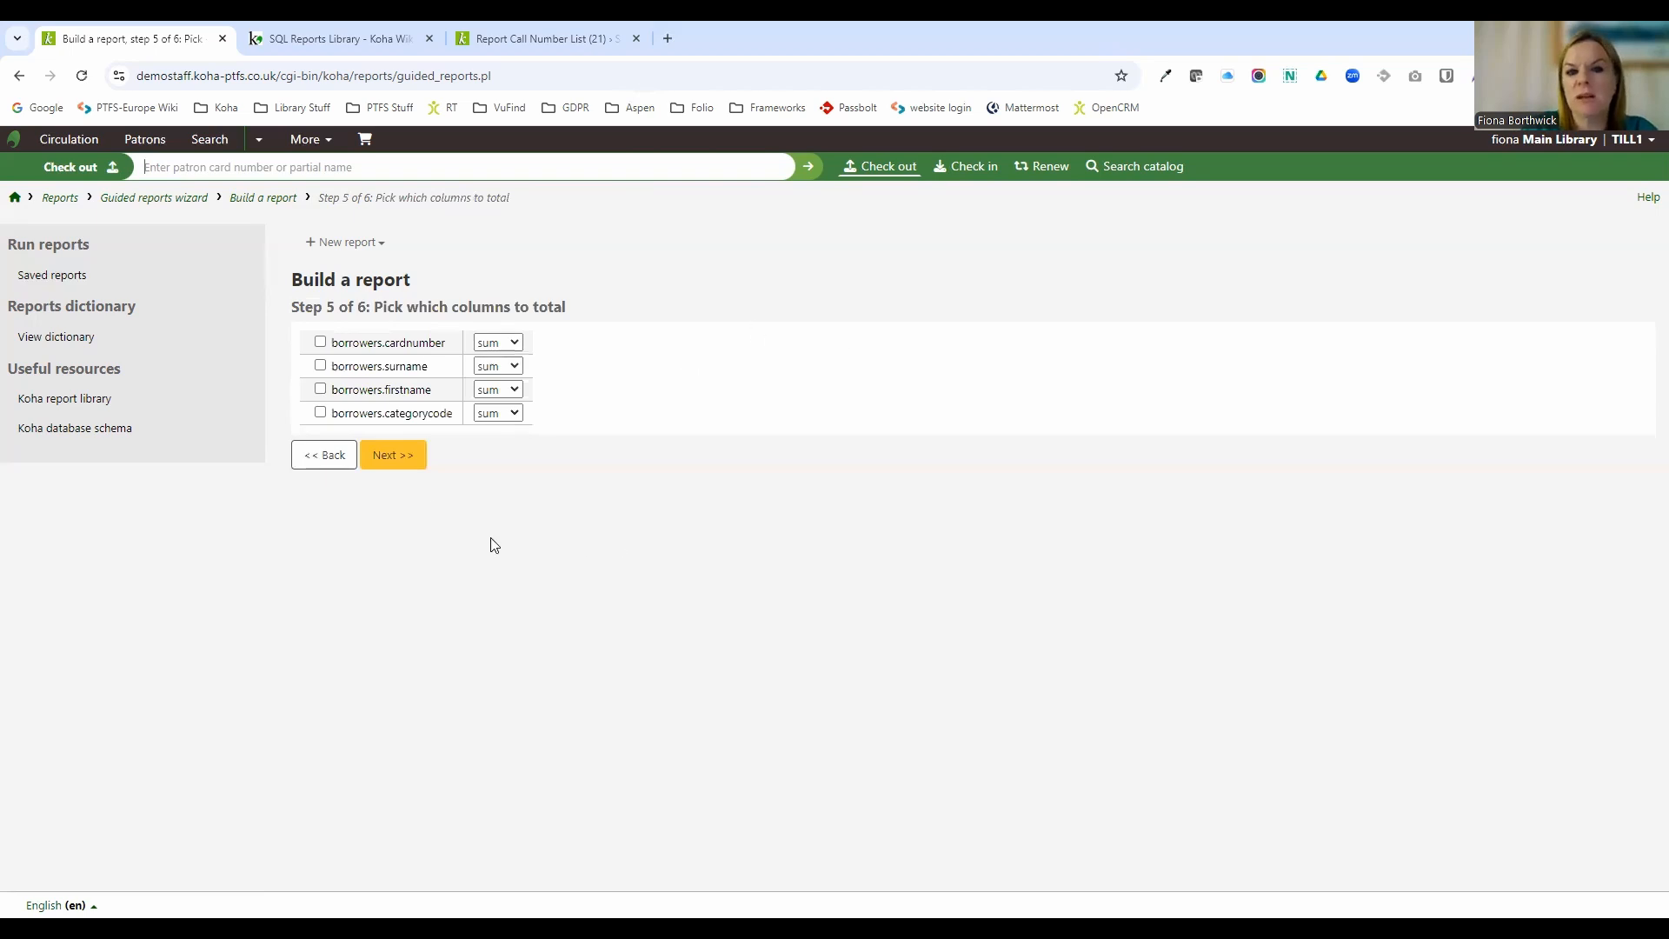
Skip the totals step, order the report by surname ascending, and finish the wizard.
click(407, 461)
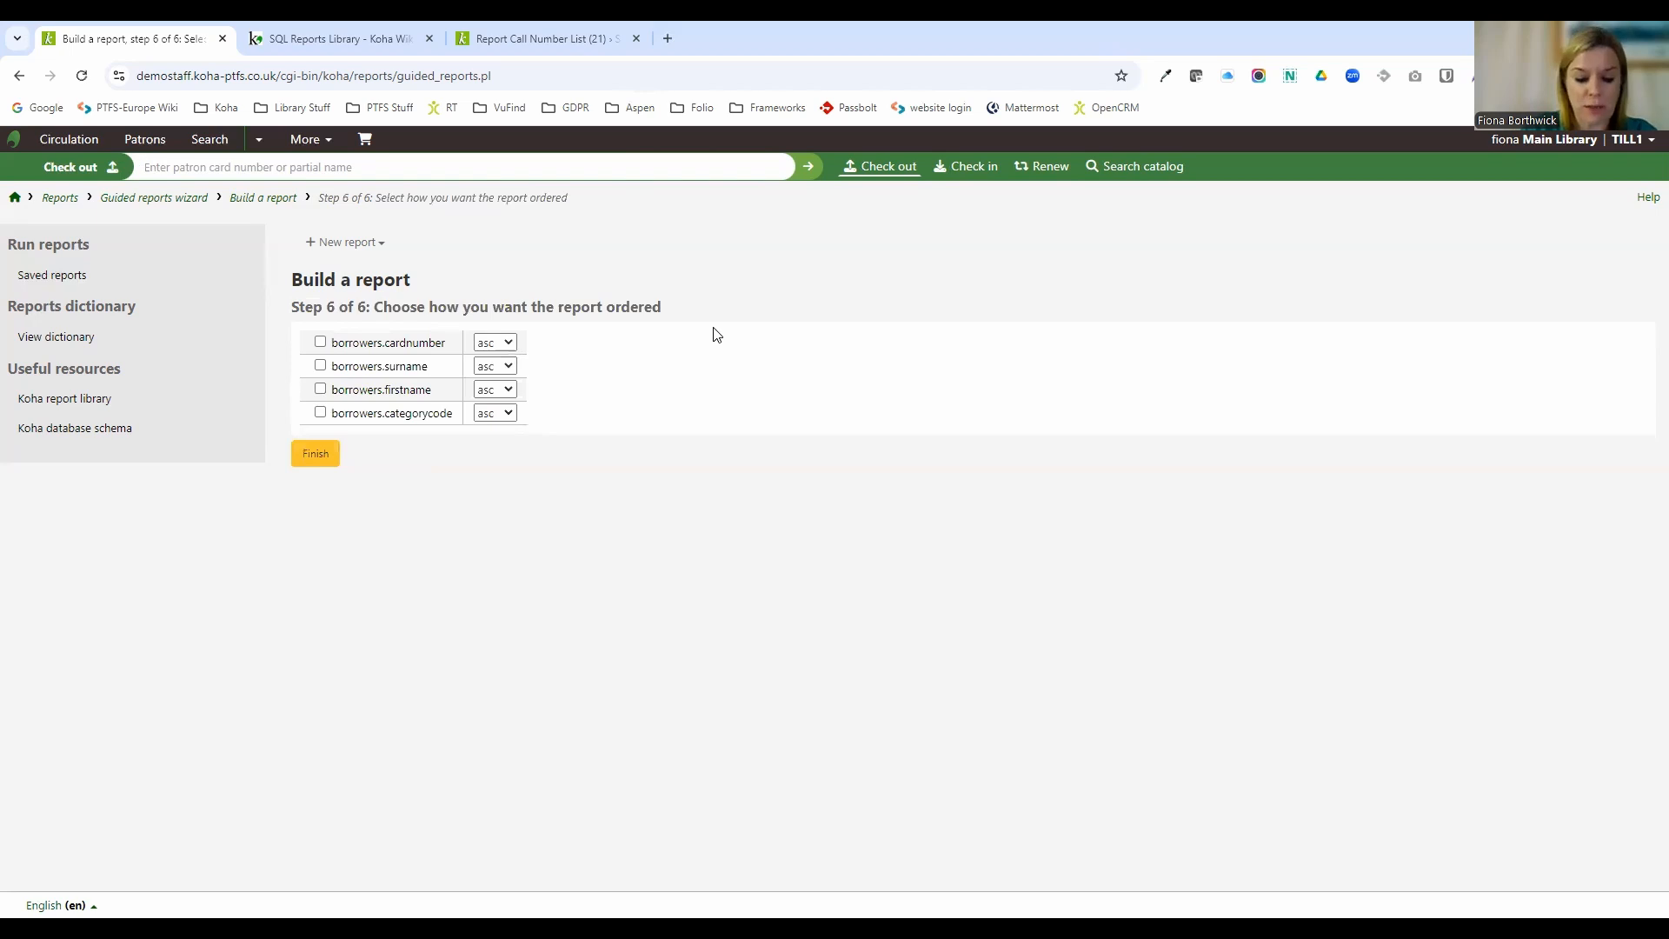
click(320, 366)
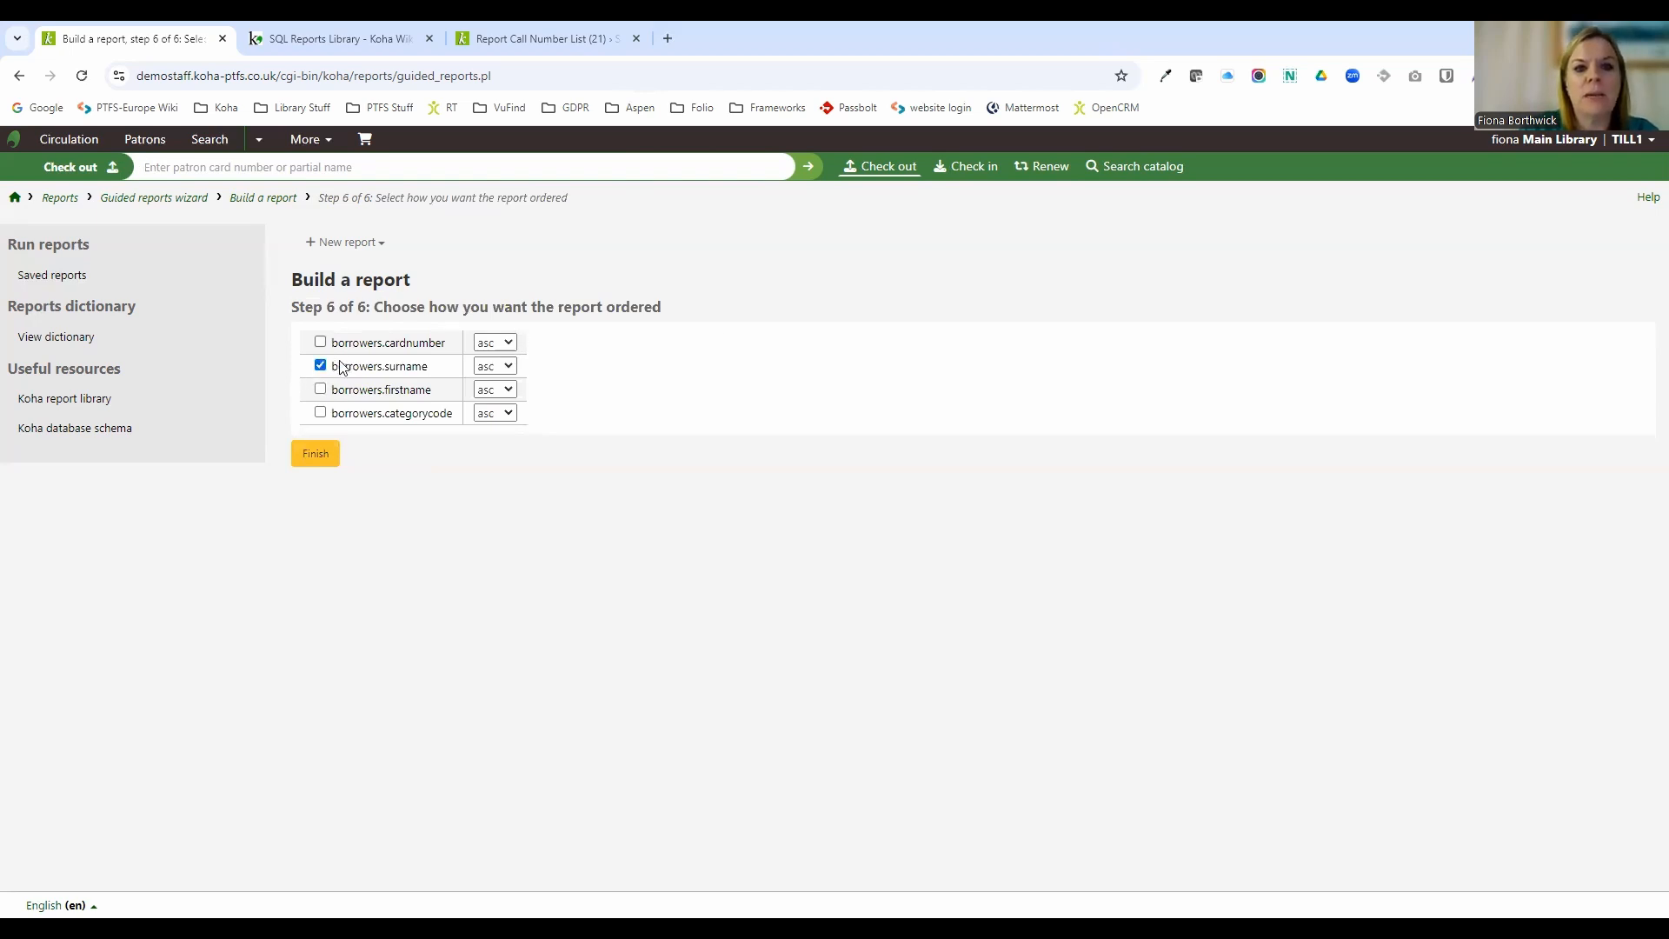
click(510, 389)
click(510, 388)
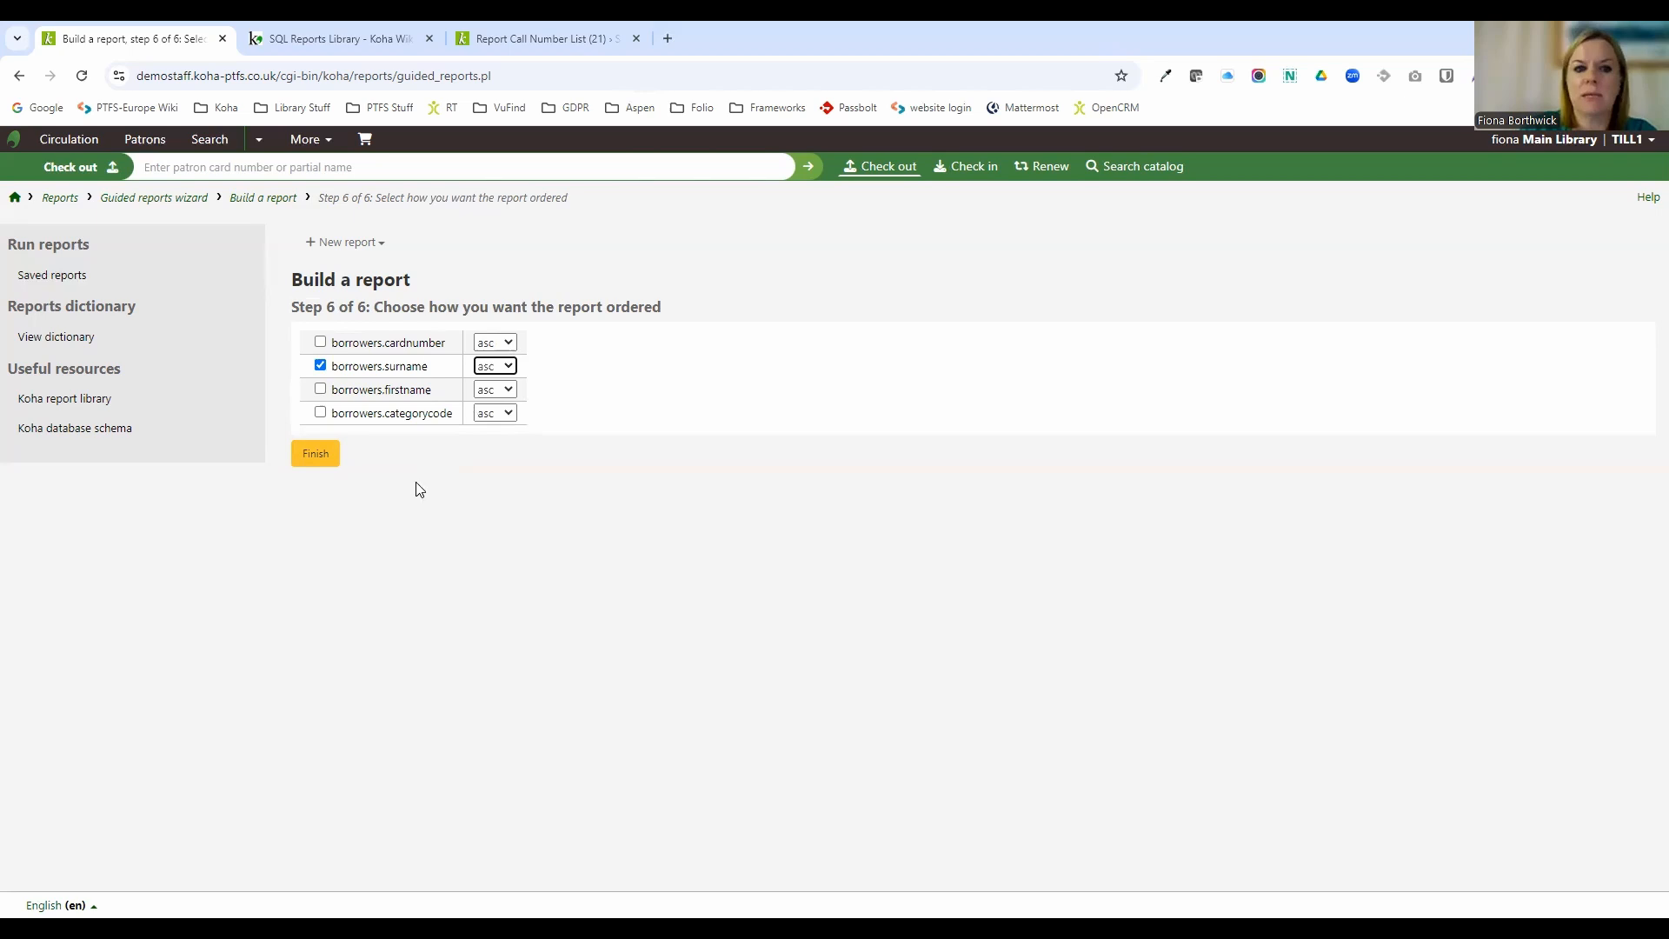
click(330, 460)
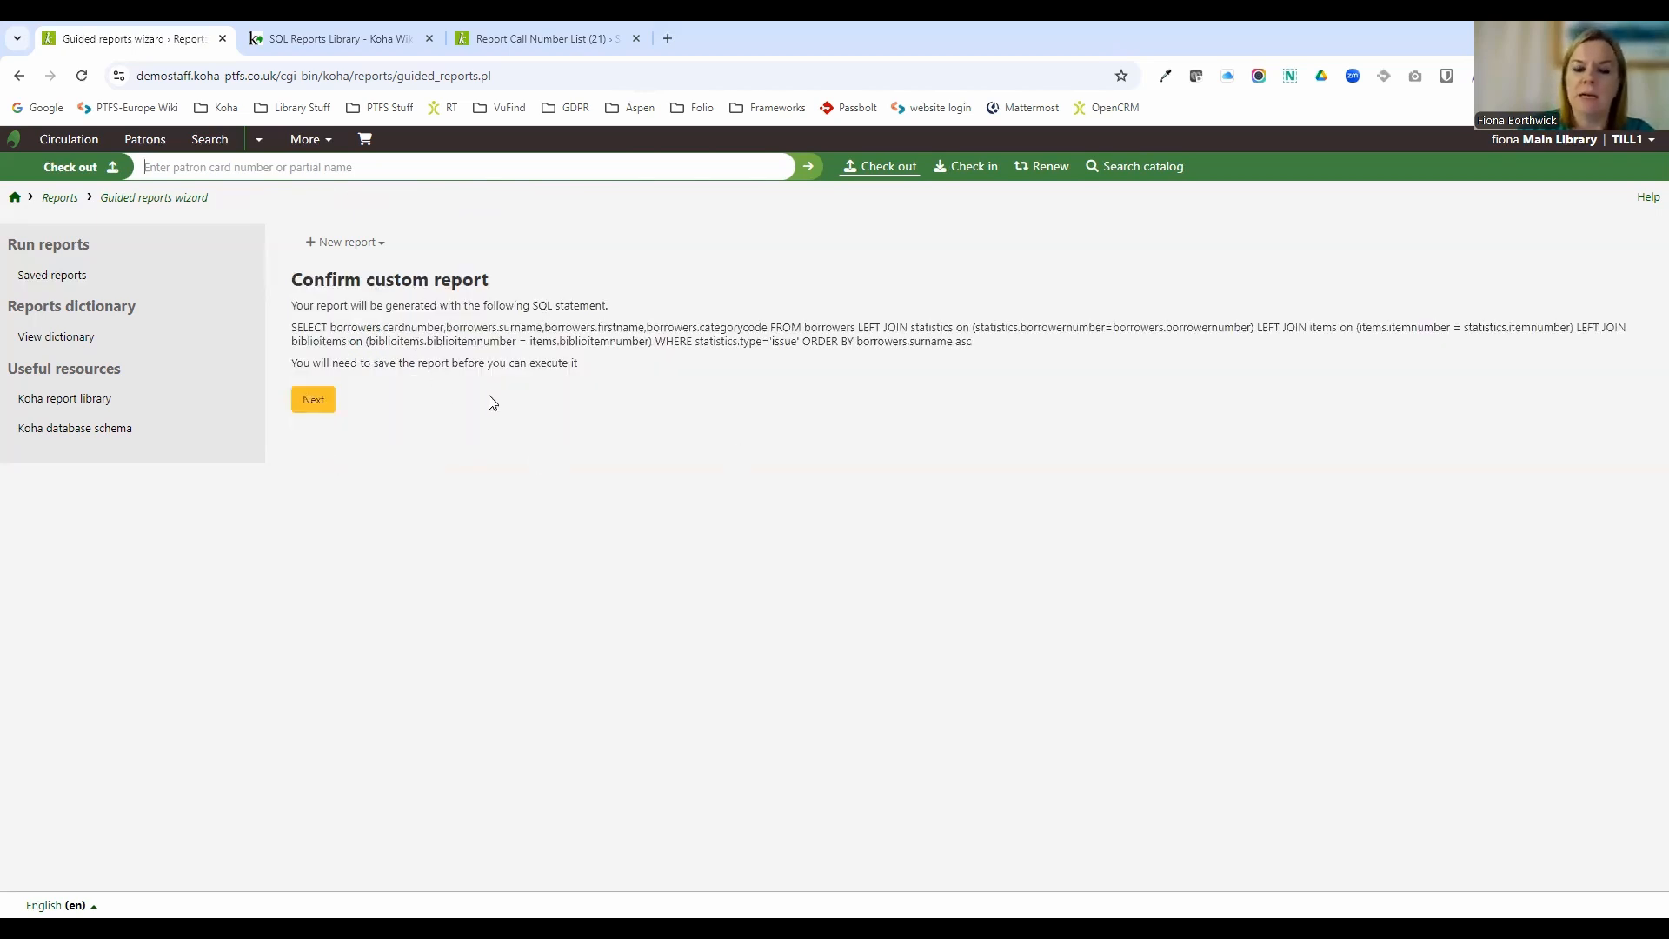
Save the generated report as FB 1010 in the Circulation report group.
drag(290, 326, 1026, 344)
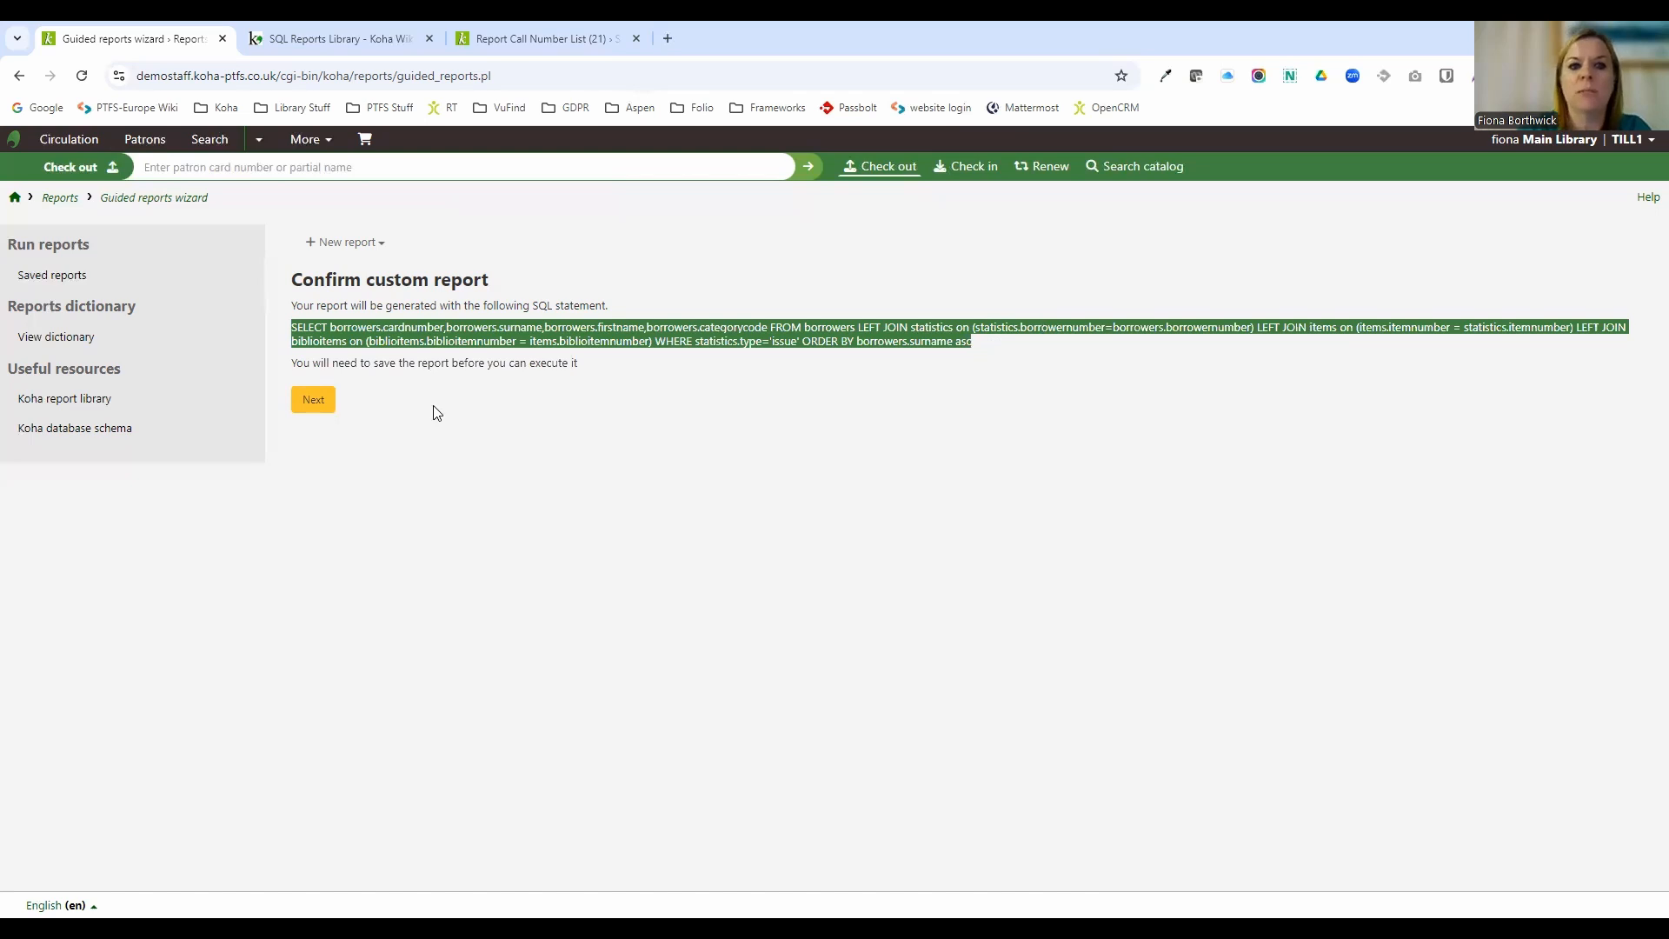
click(313, 403)
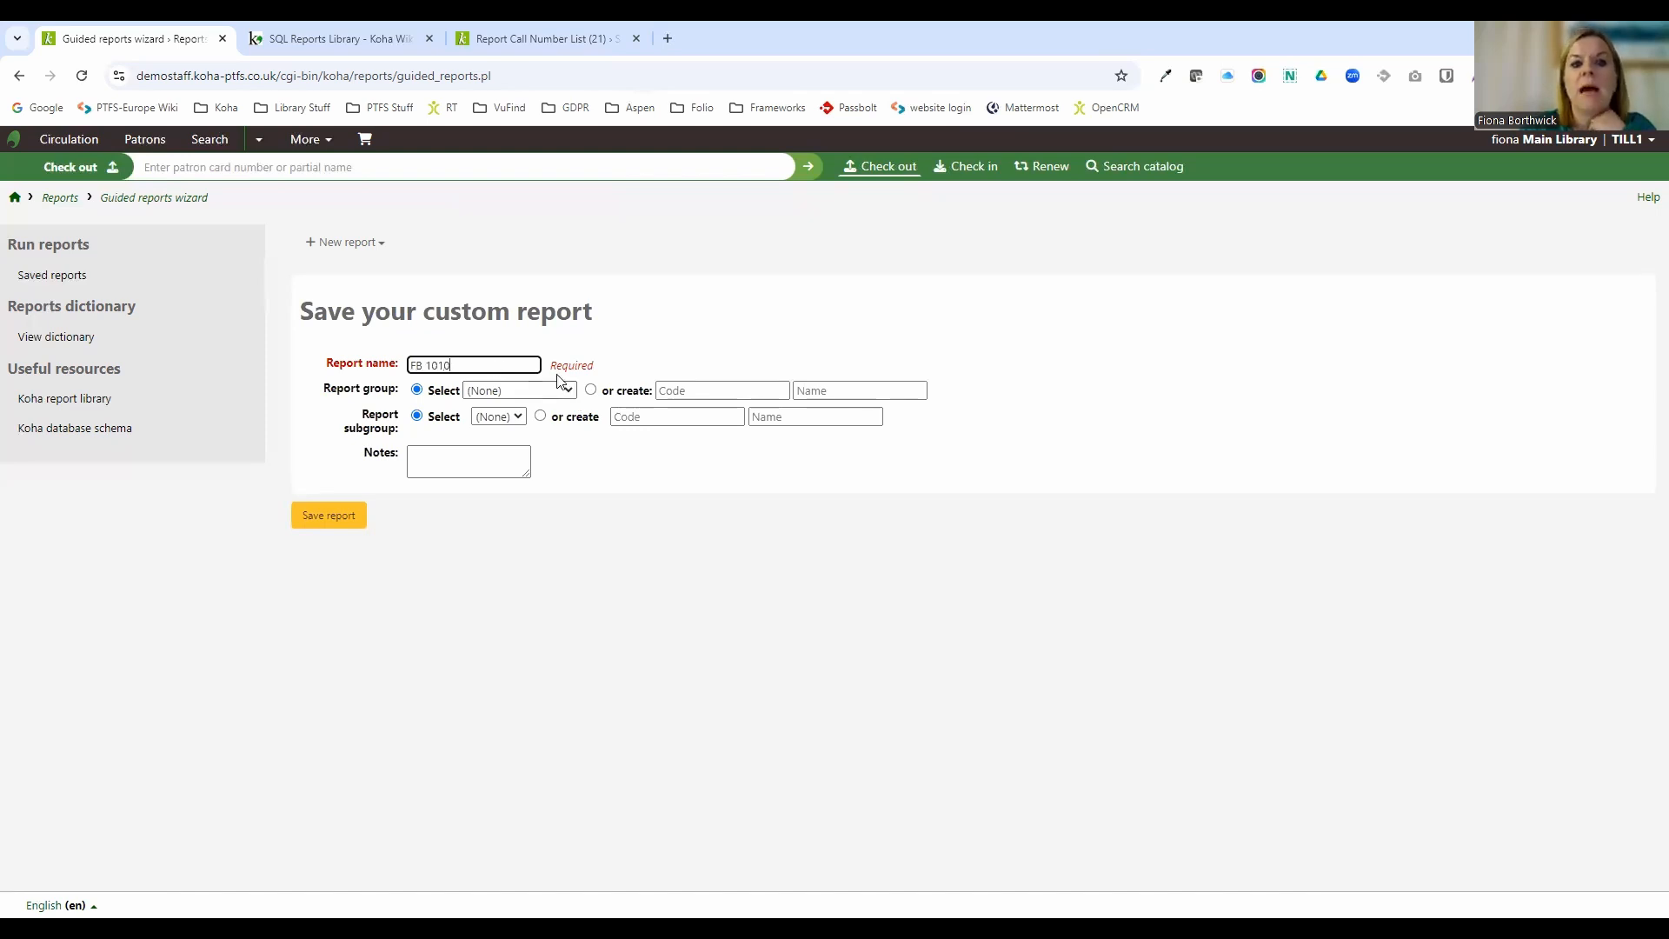
click(574, 394)
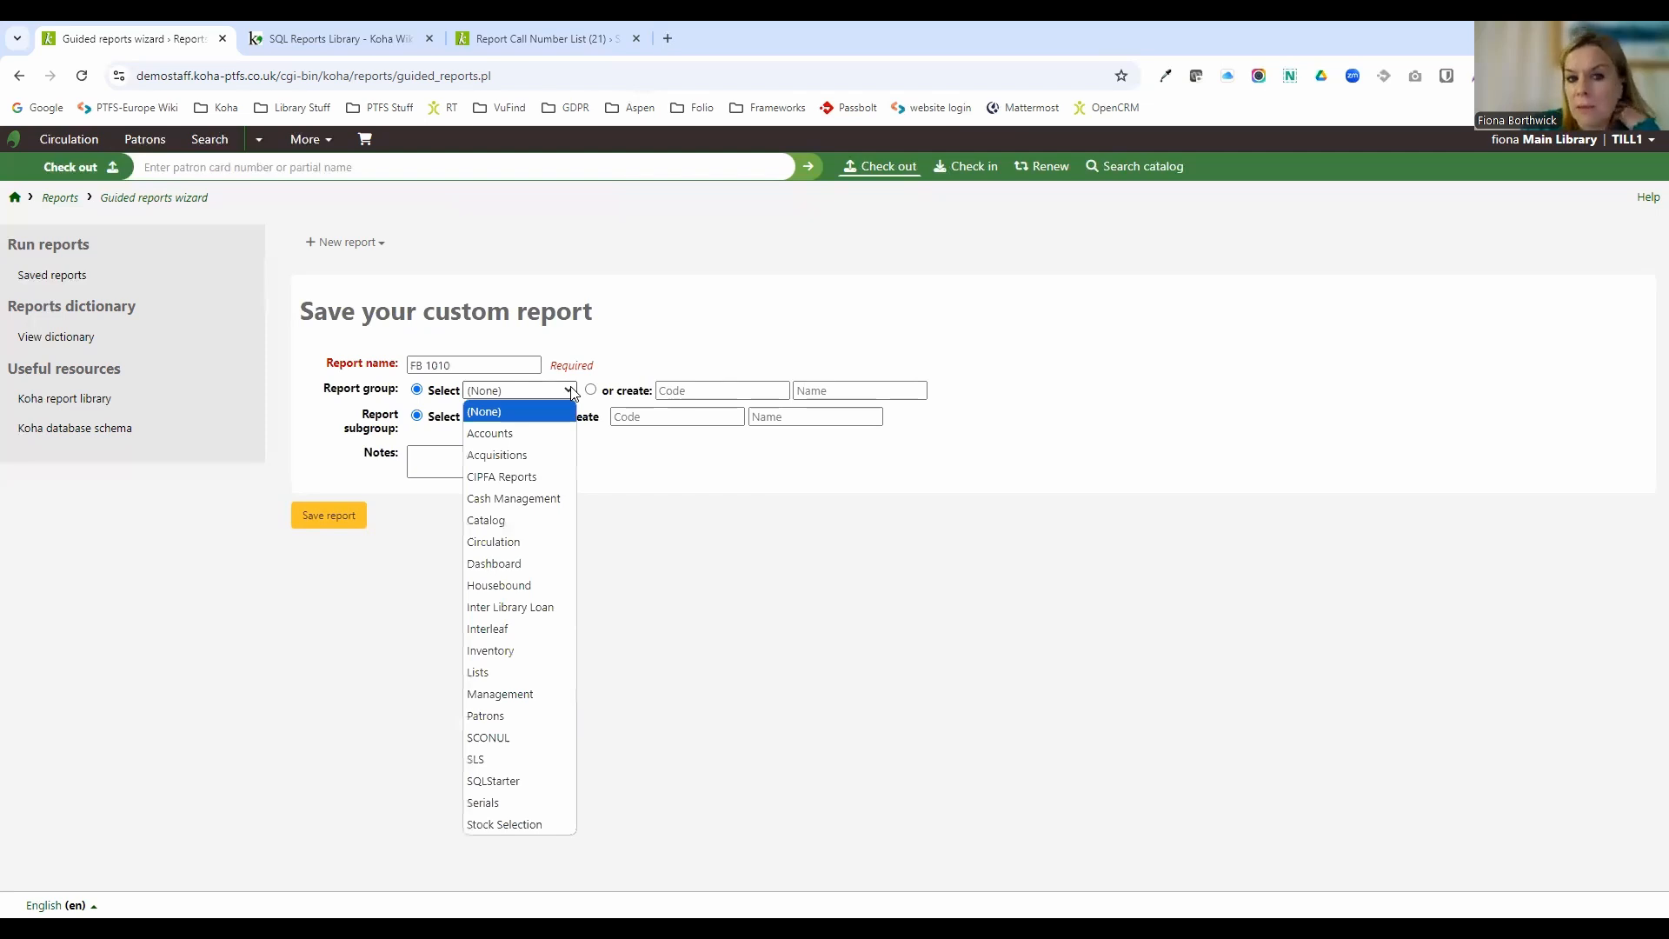
click(527, 536)
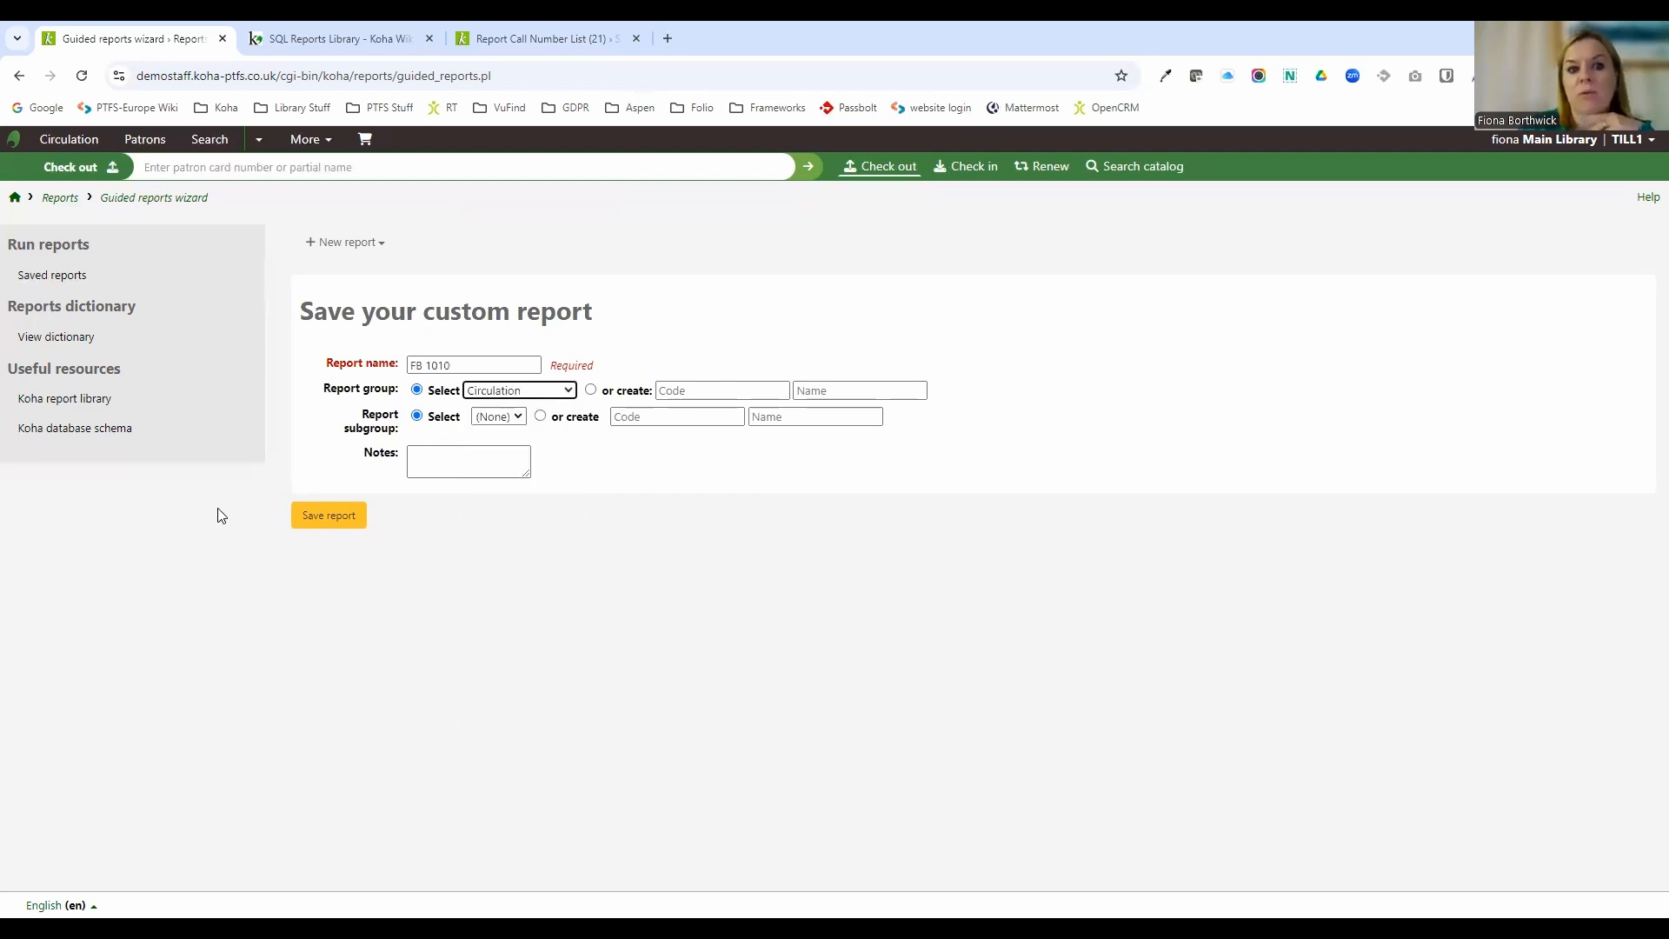
click(322, 520)
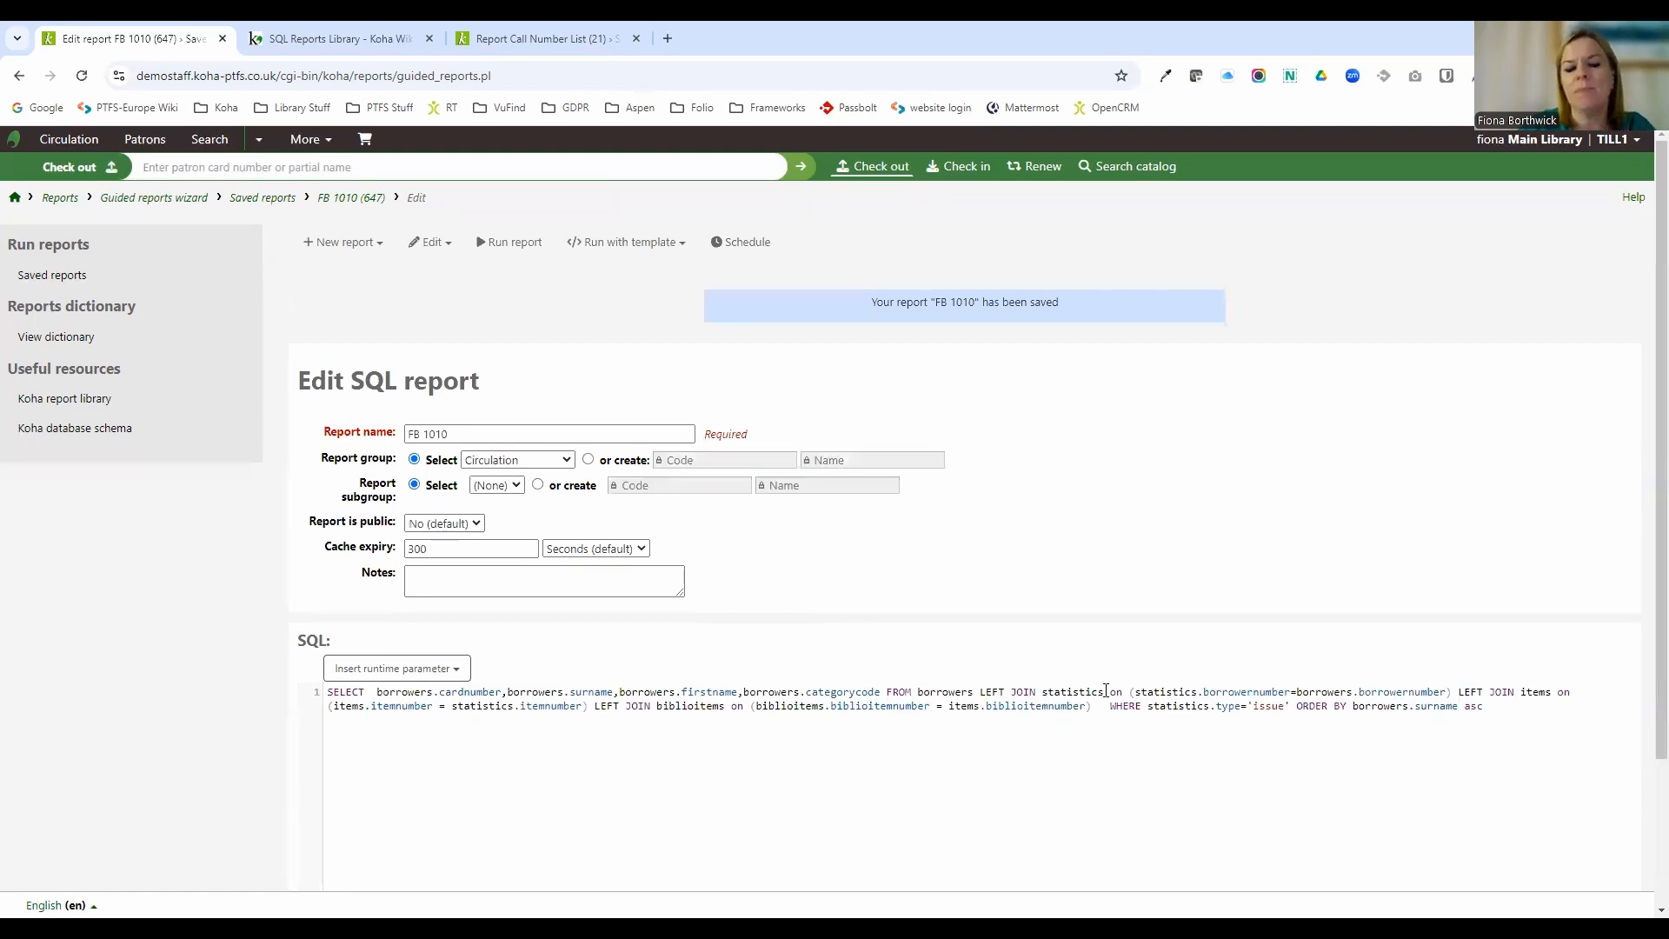
Run the saved FB 1010 report and scroll through its results.
scroll(851, 645, down, 2)
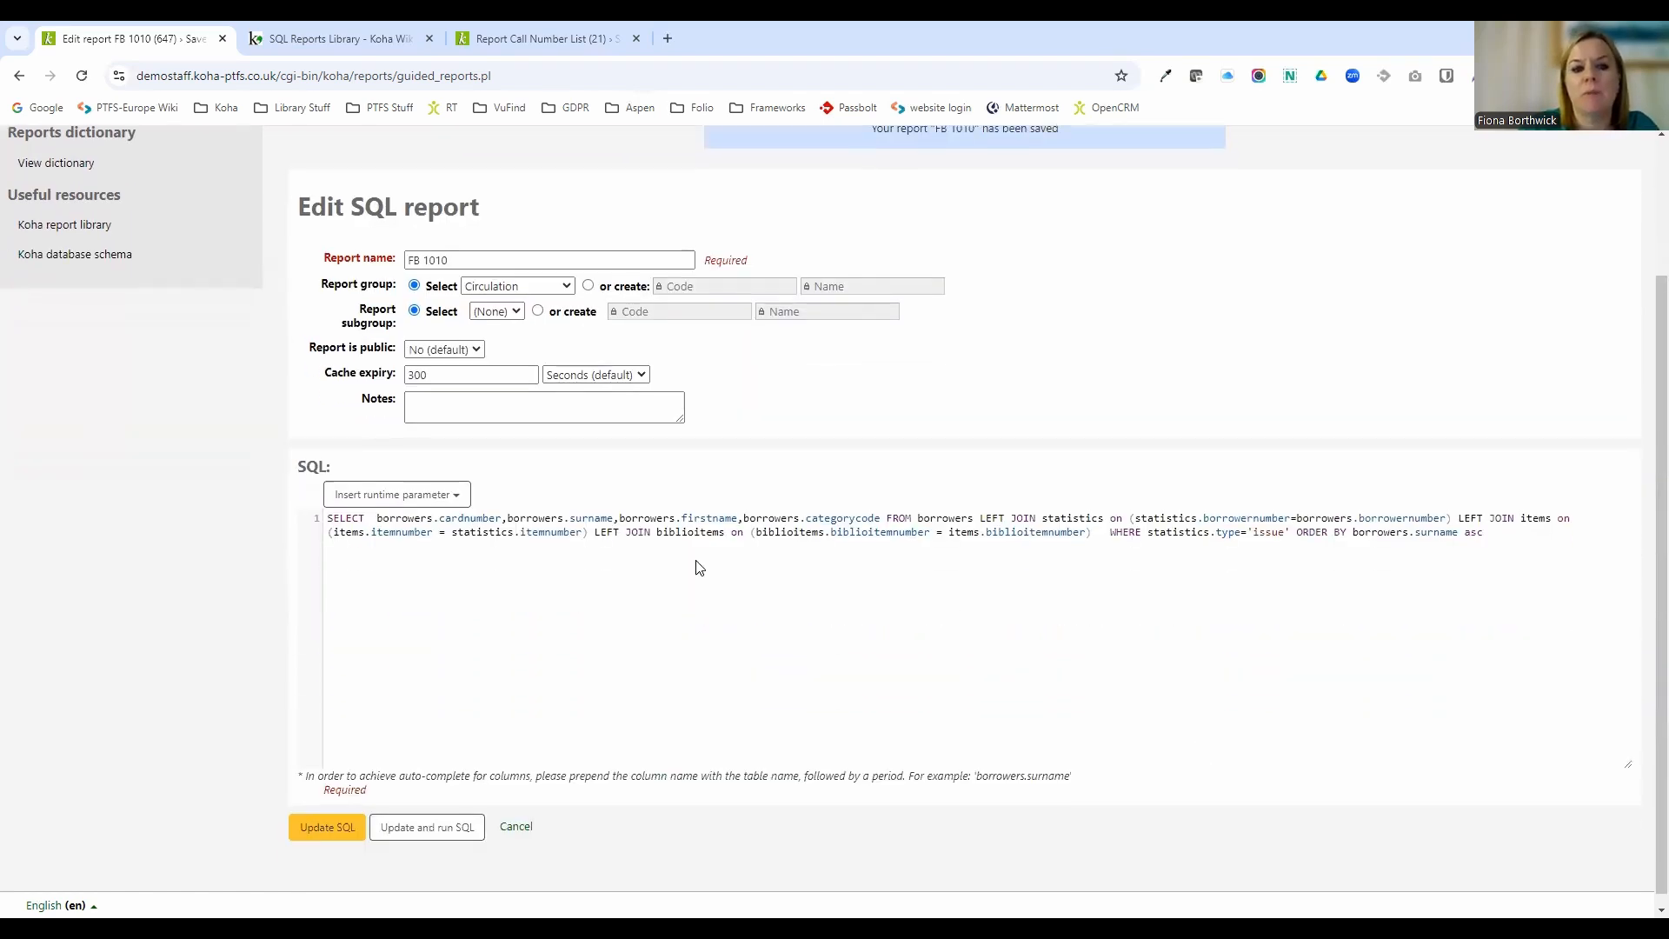
scroll(727, 478, up, 2)
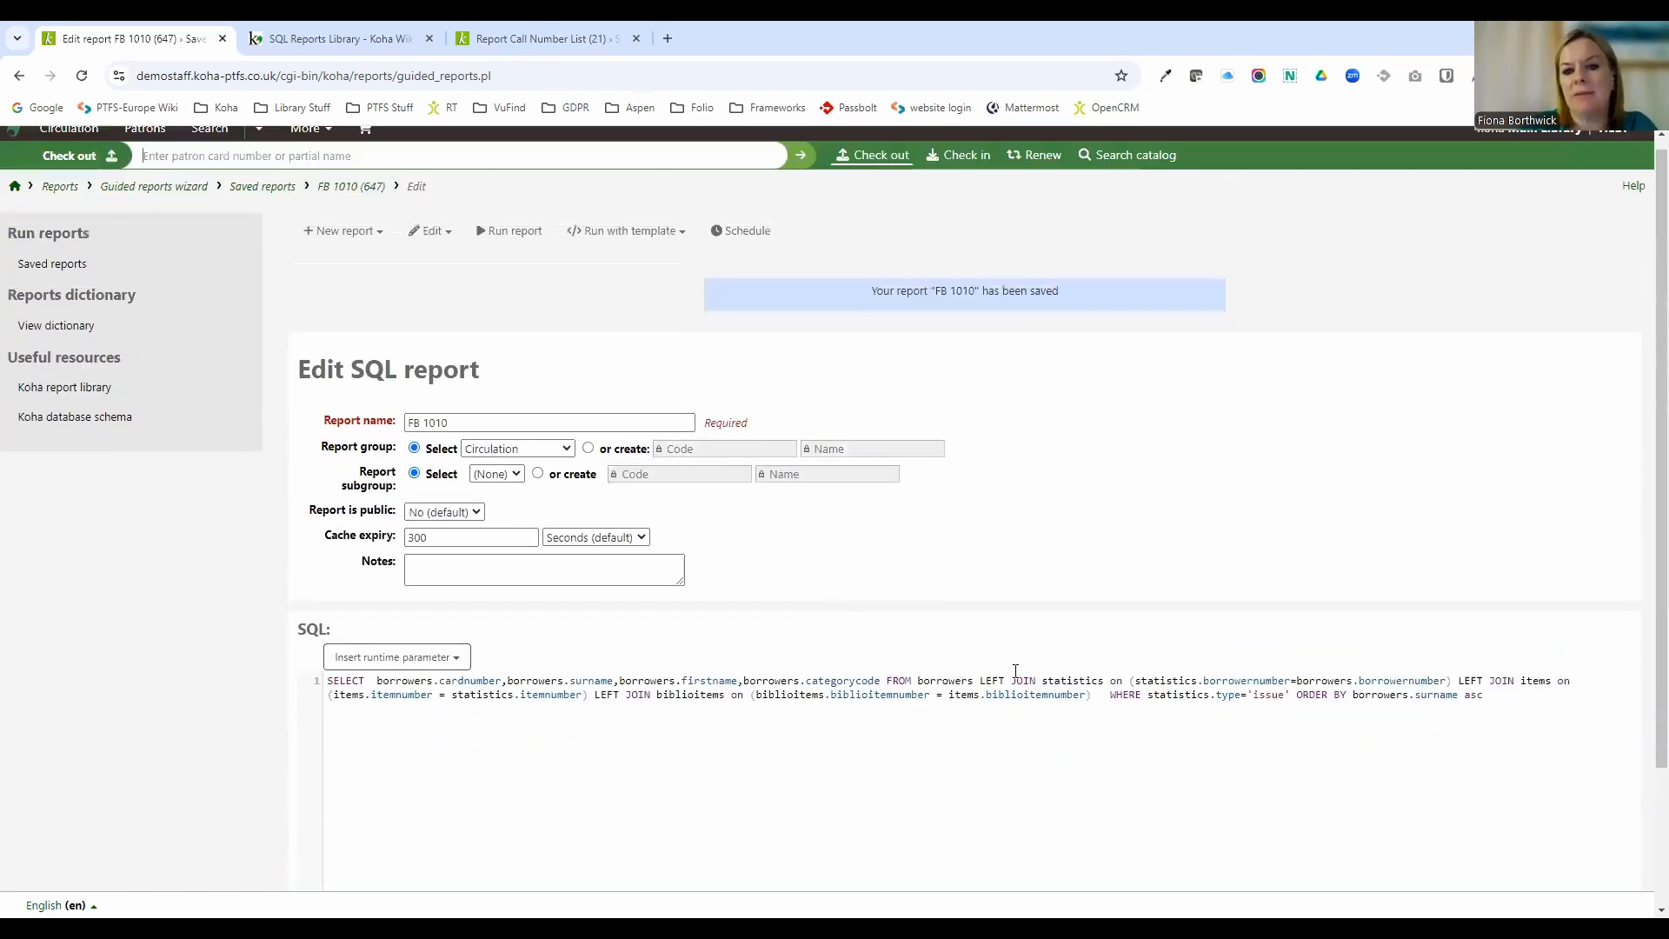
click(537, 240)
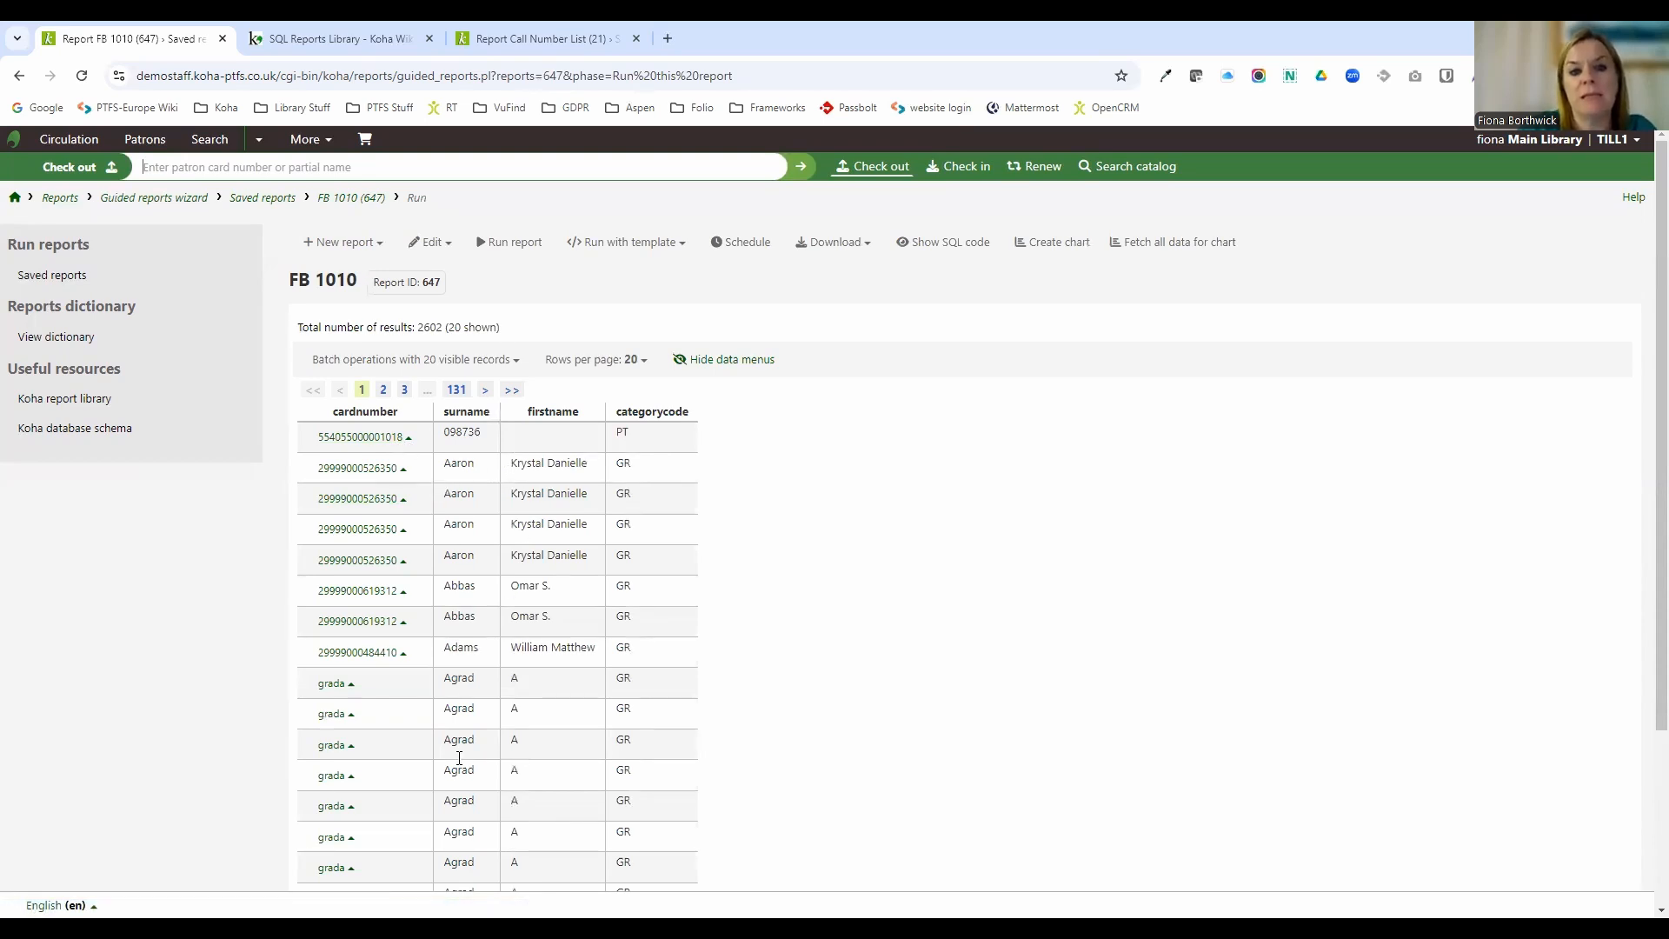
scroll(478, 630, down, 2)
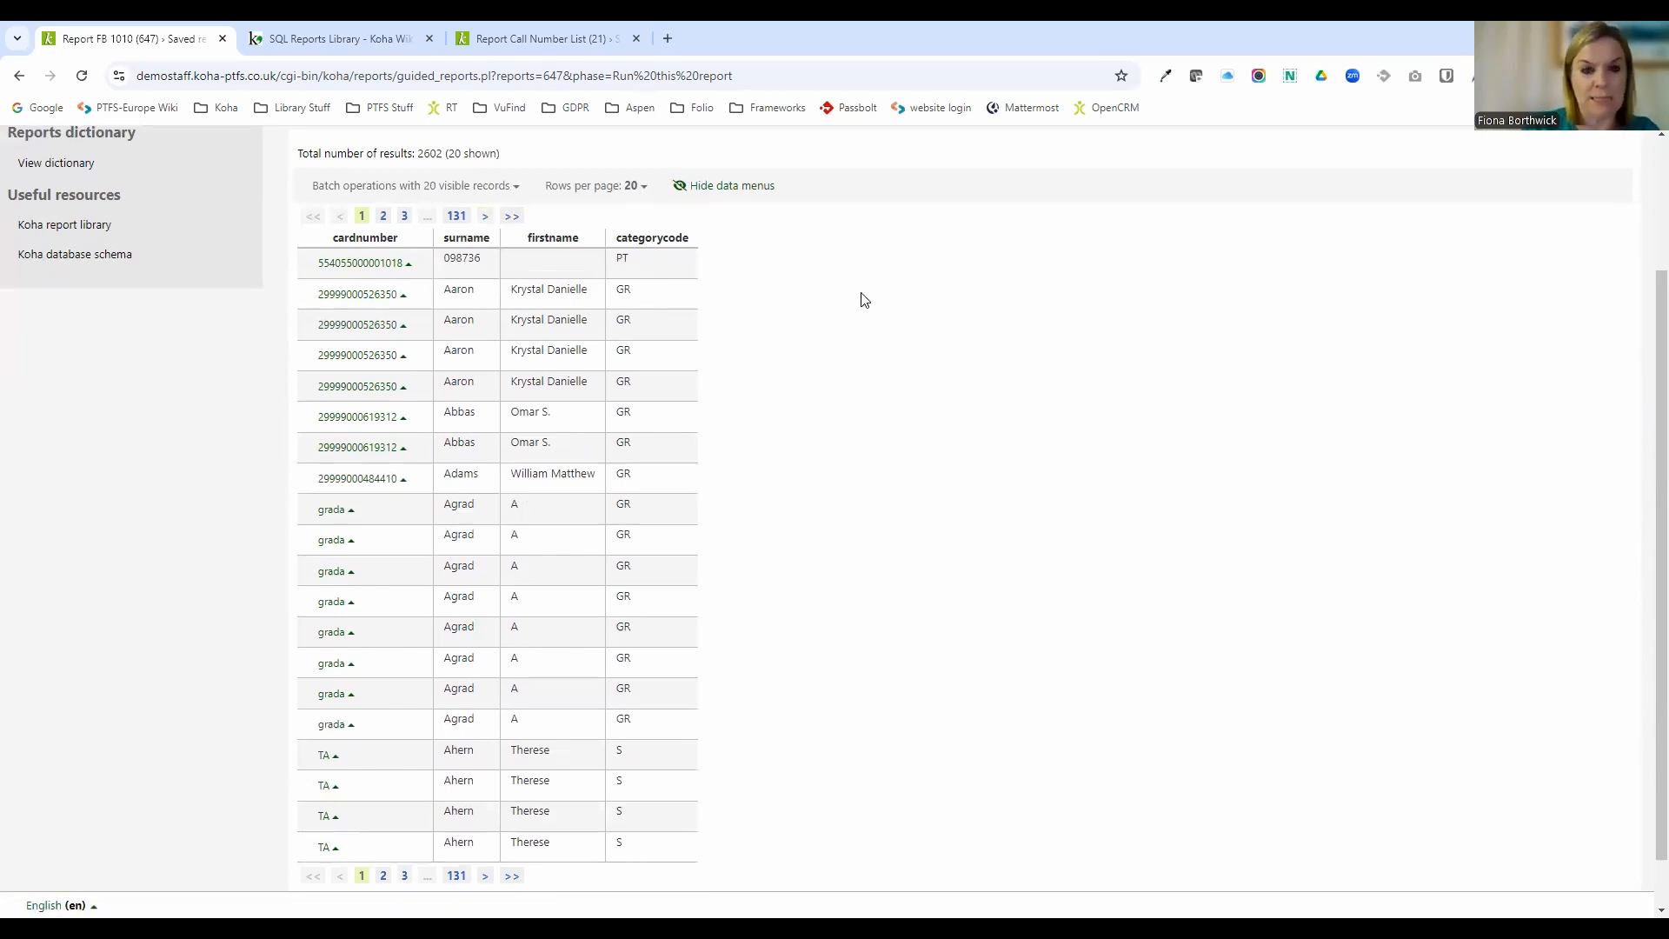
scroll(864, 299, up, 2)
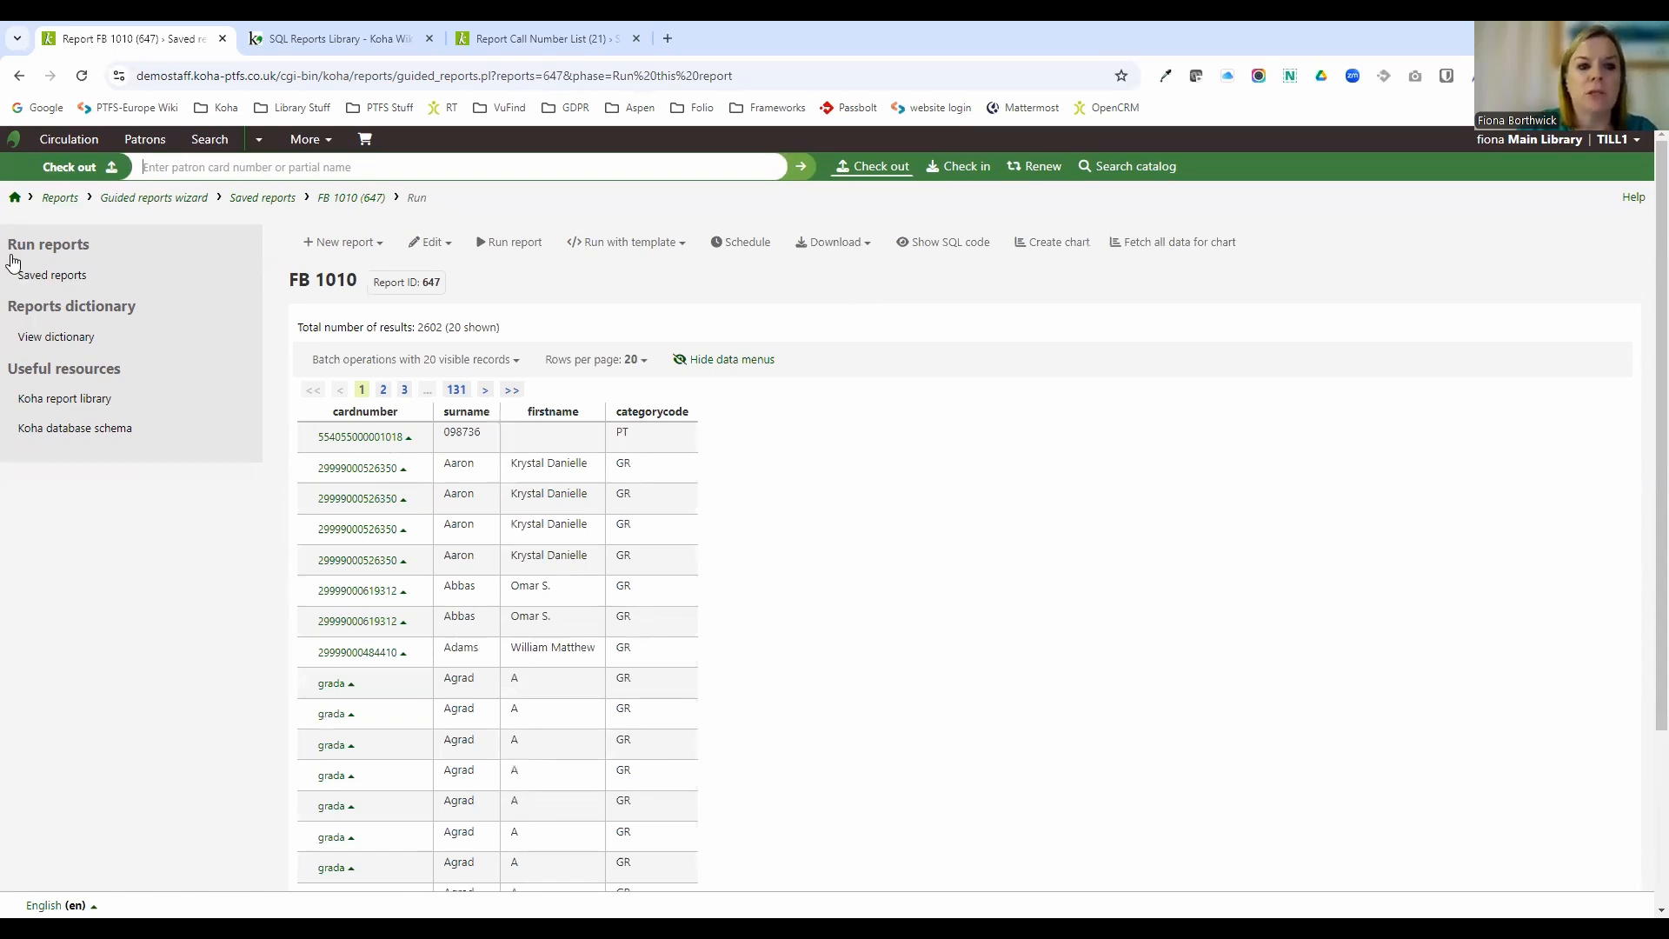
Start a new report from SQL and begin the query with SELECT items.barcode using autocomplete.
click(57, 205)
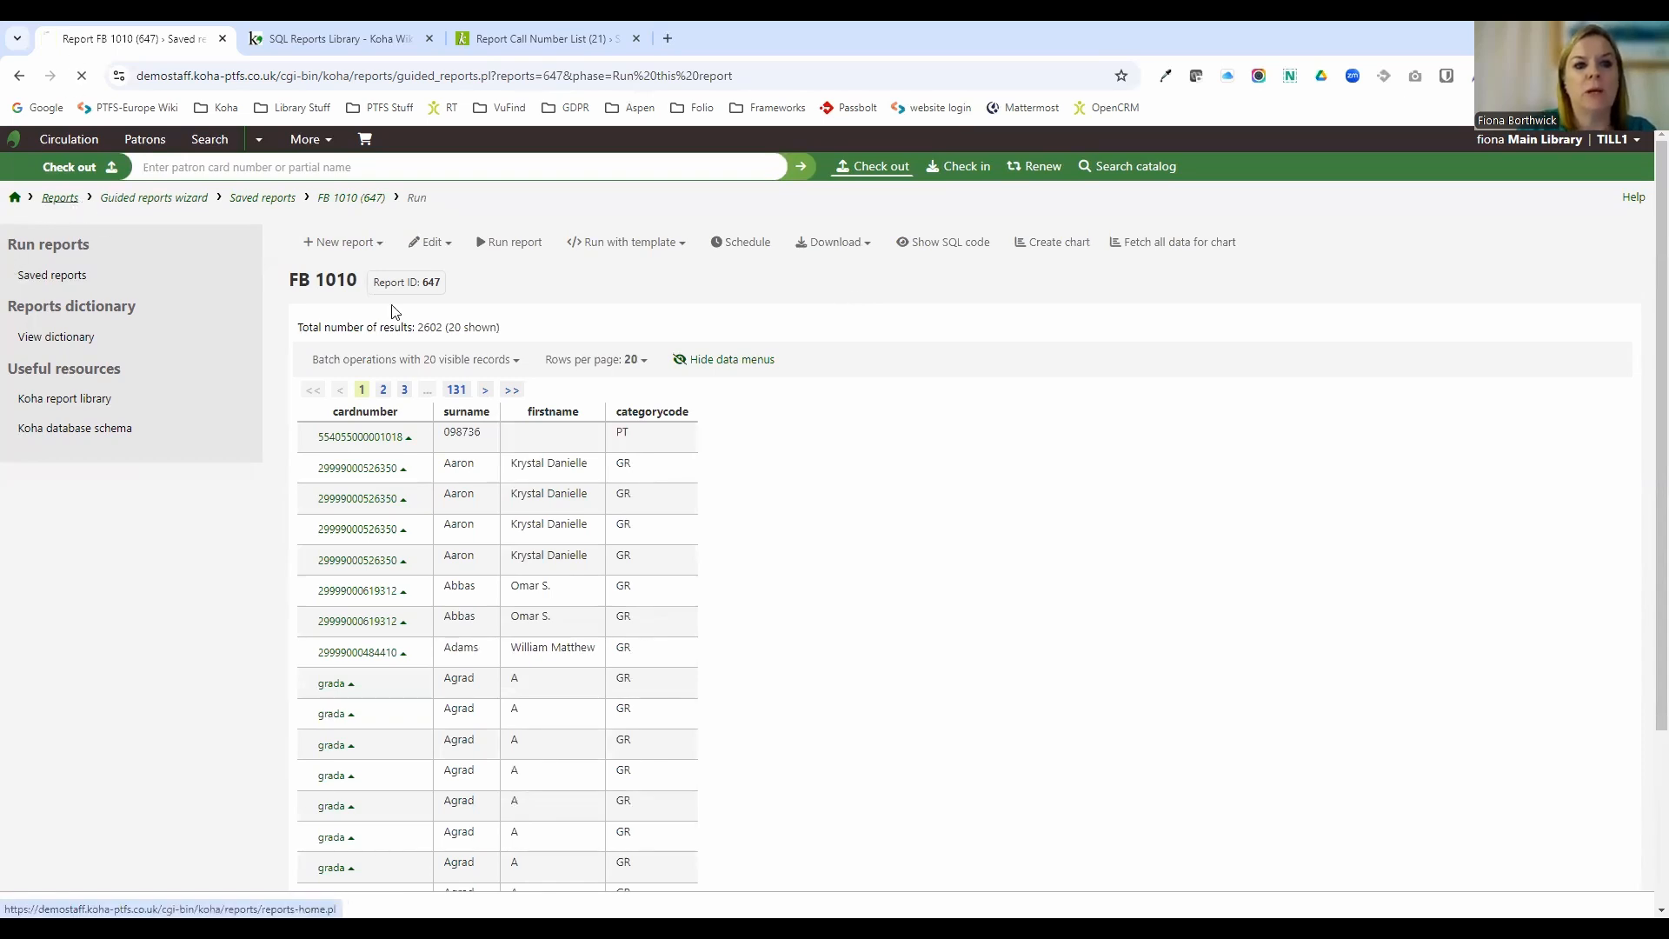
click(373, 337)
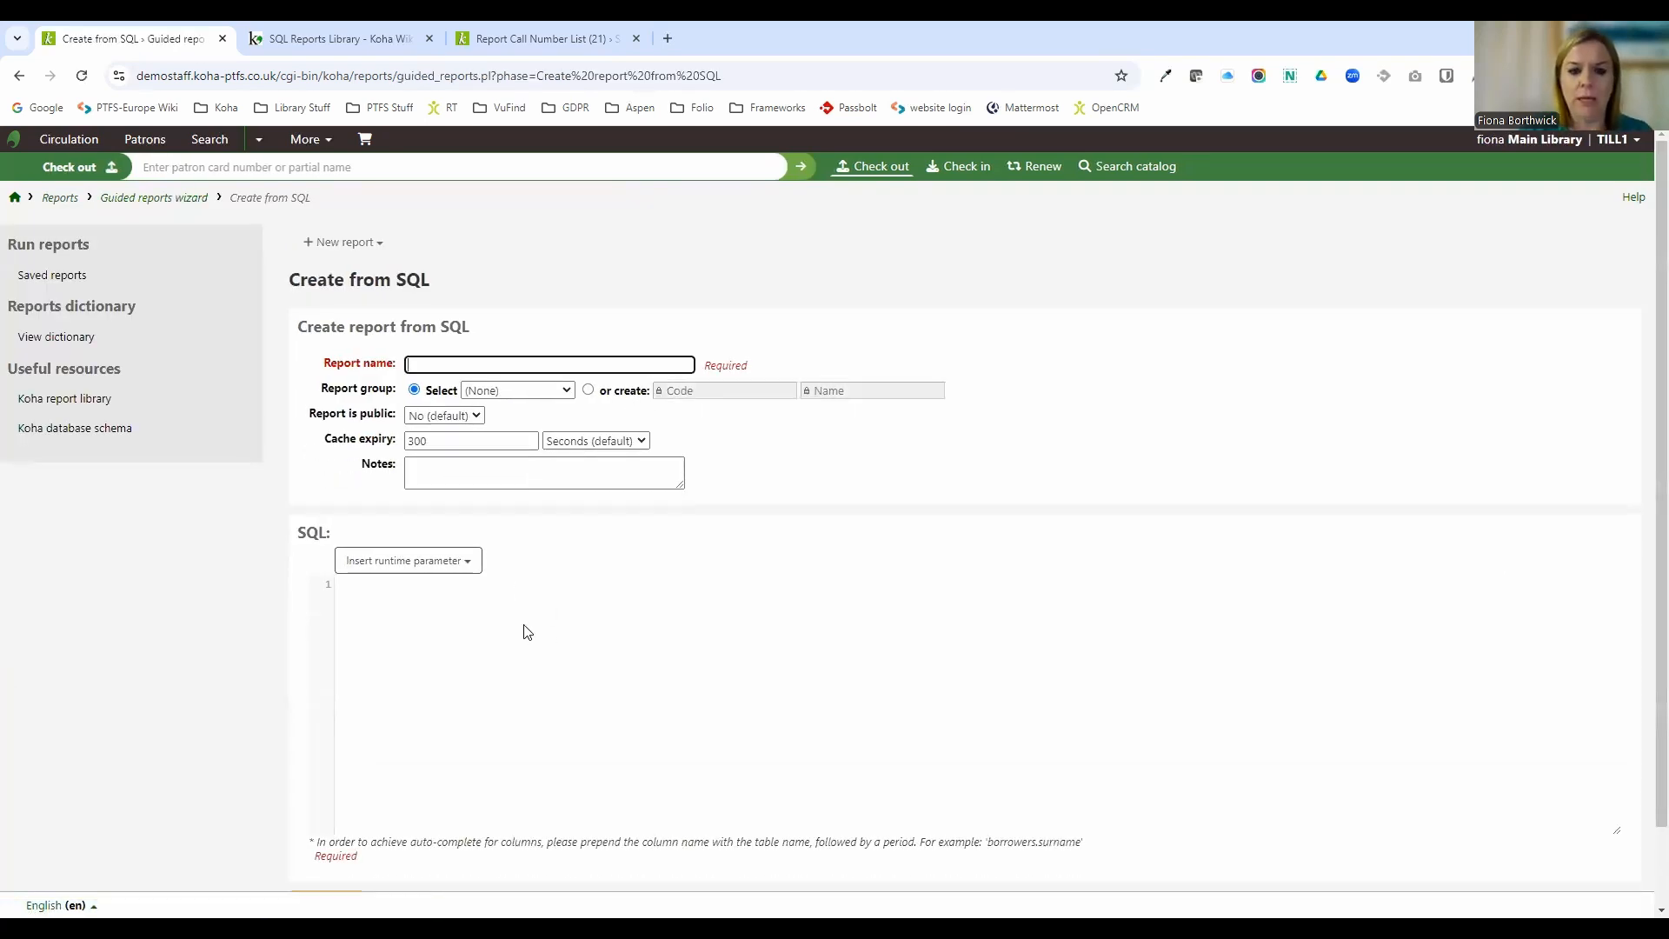
click(510, 648)
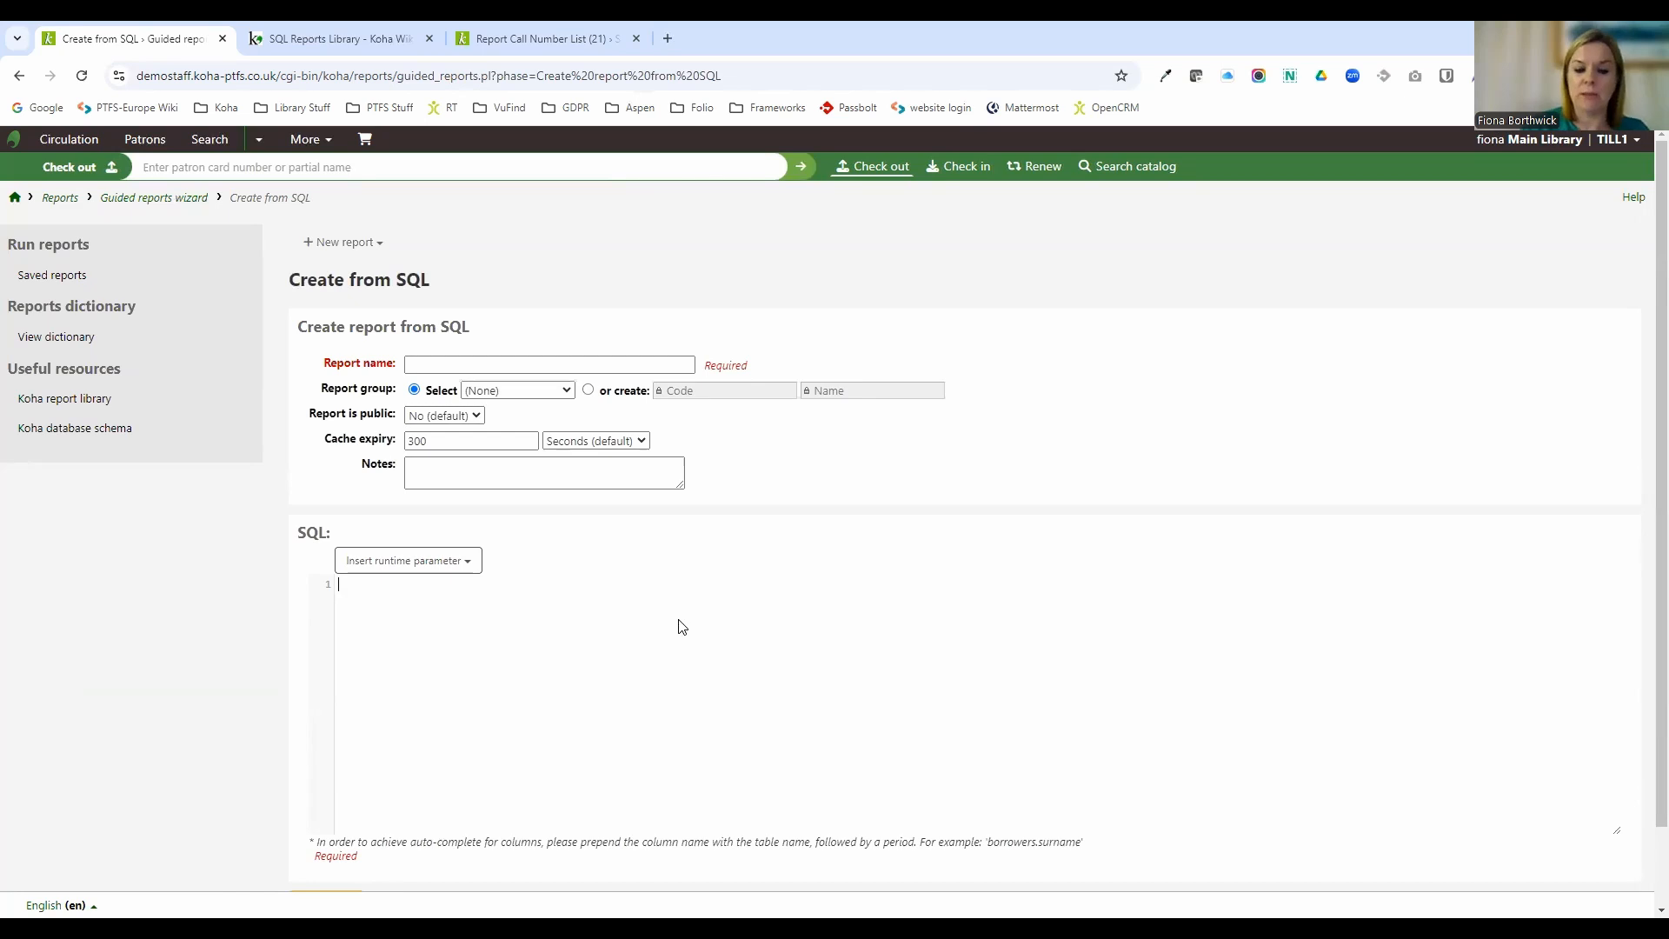
text(sele)
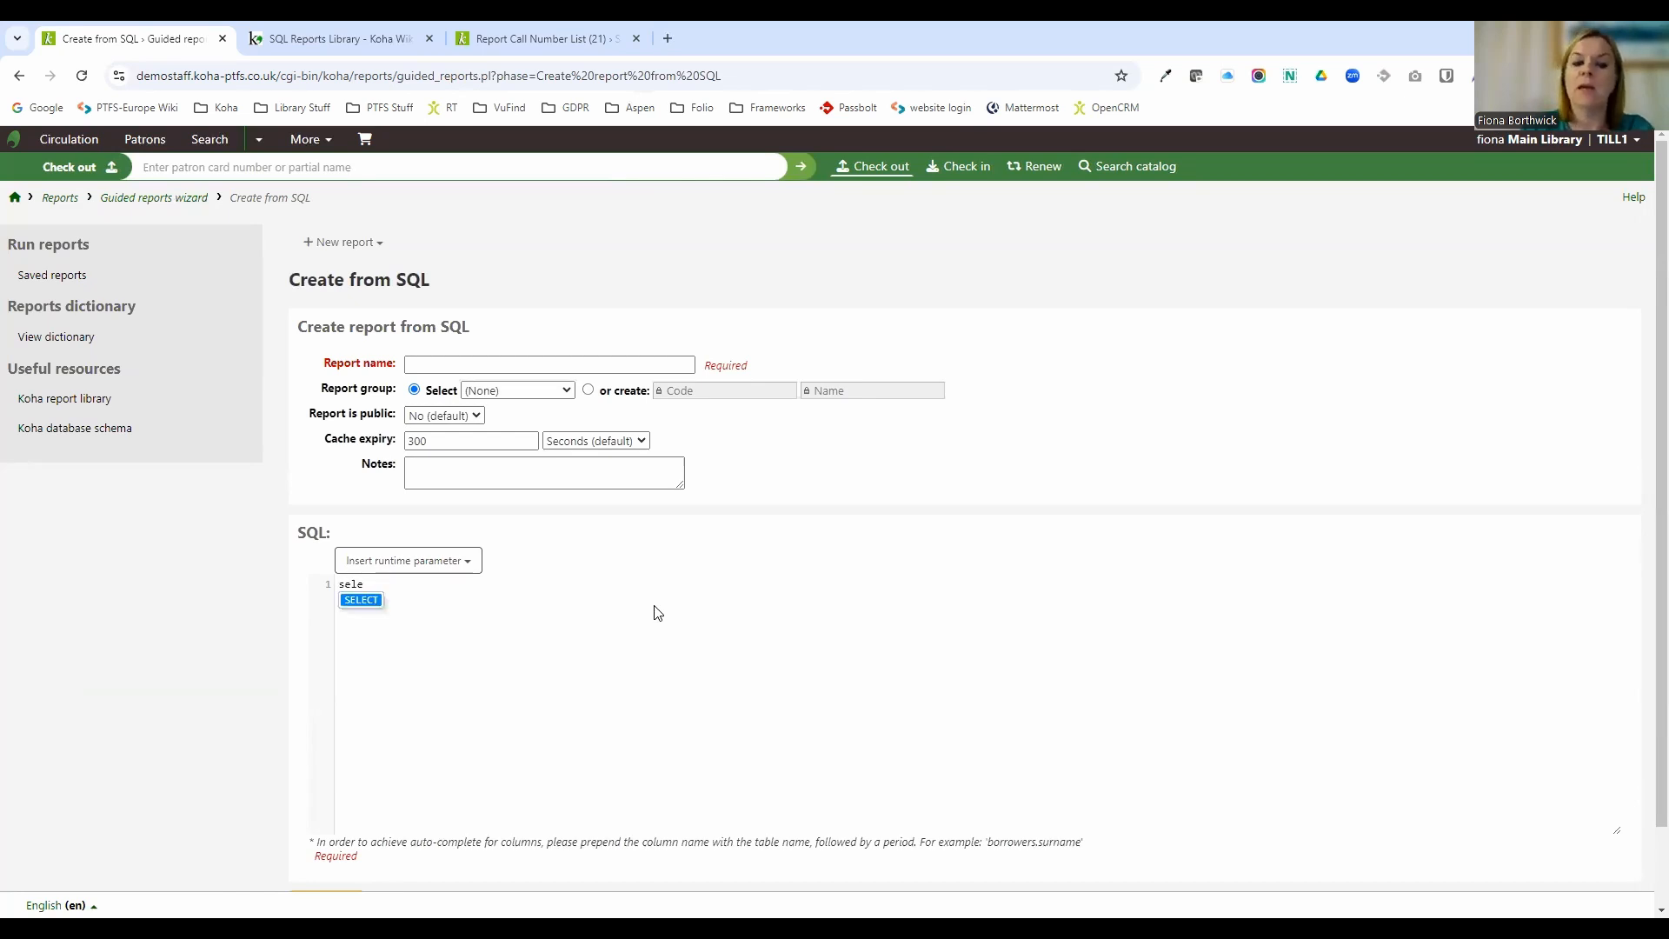
click(371, 602)
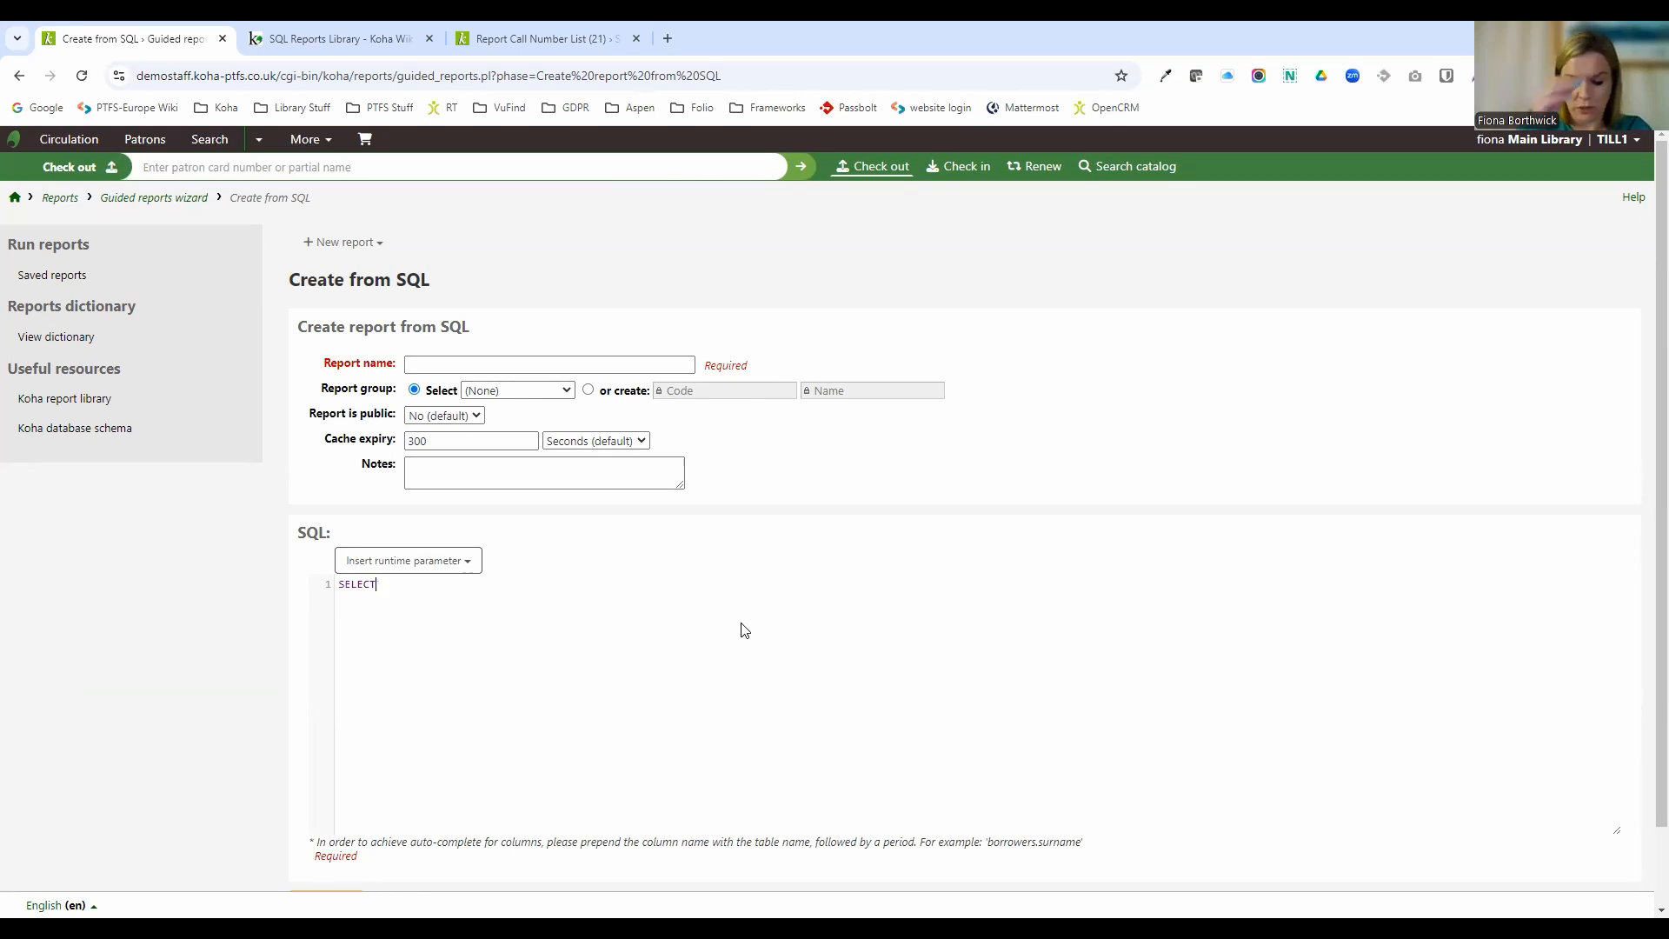
text(items)
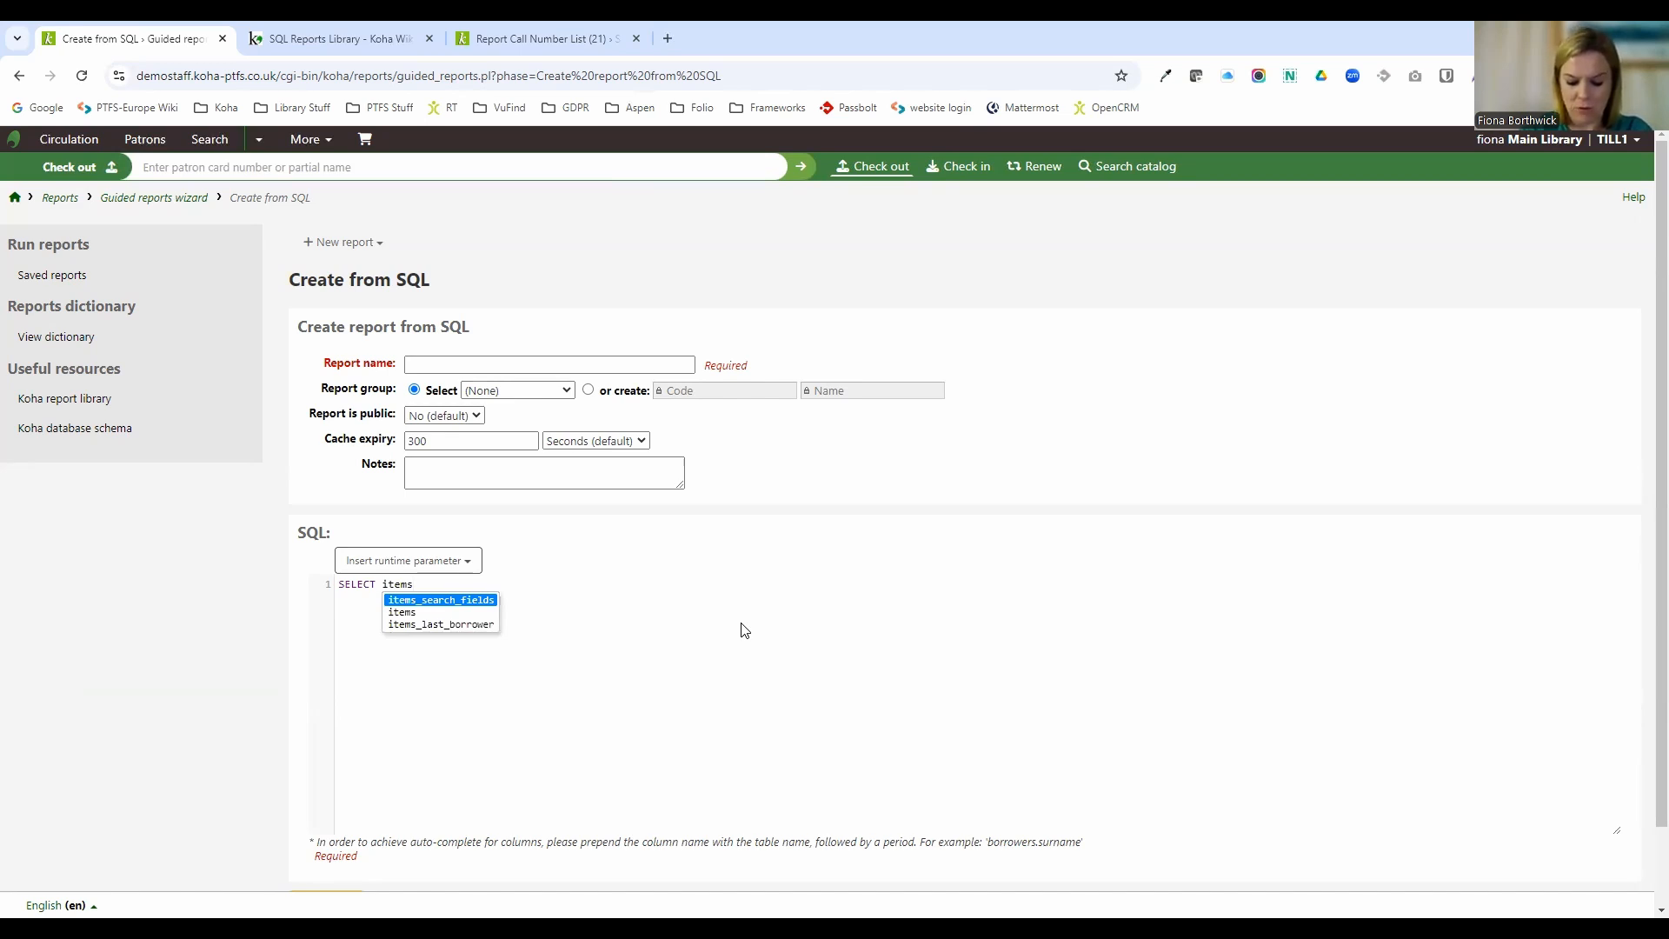
text(.barc)
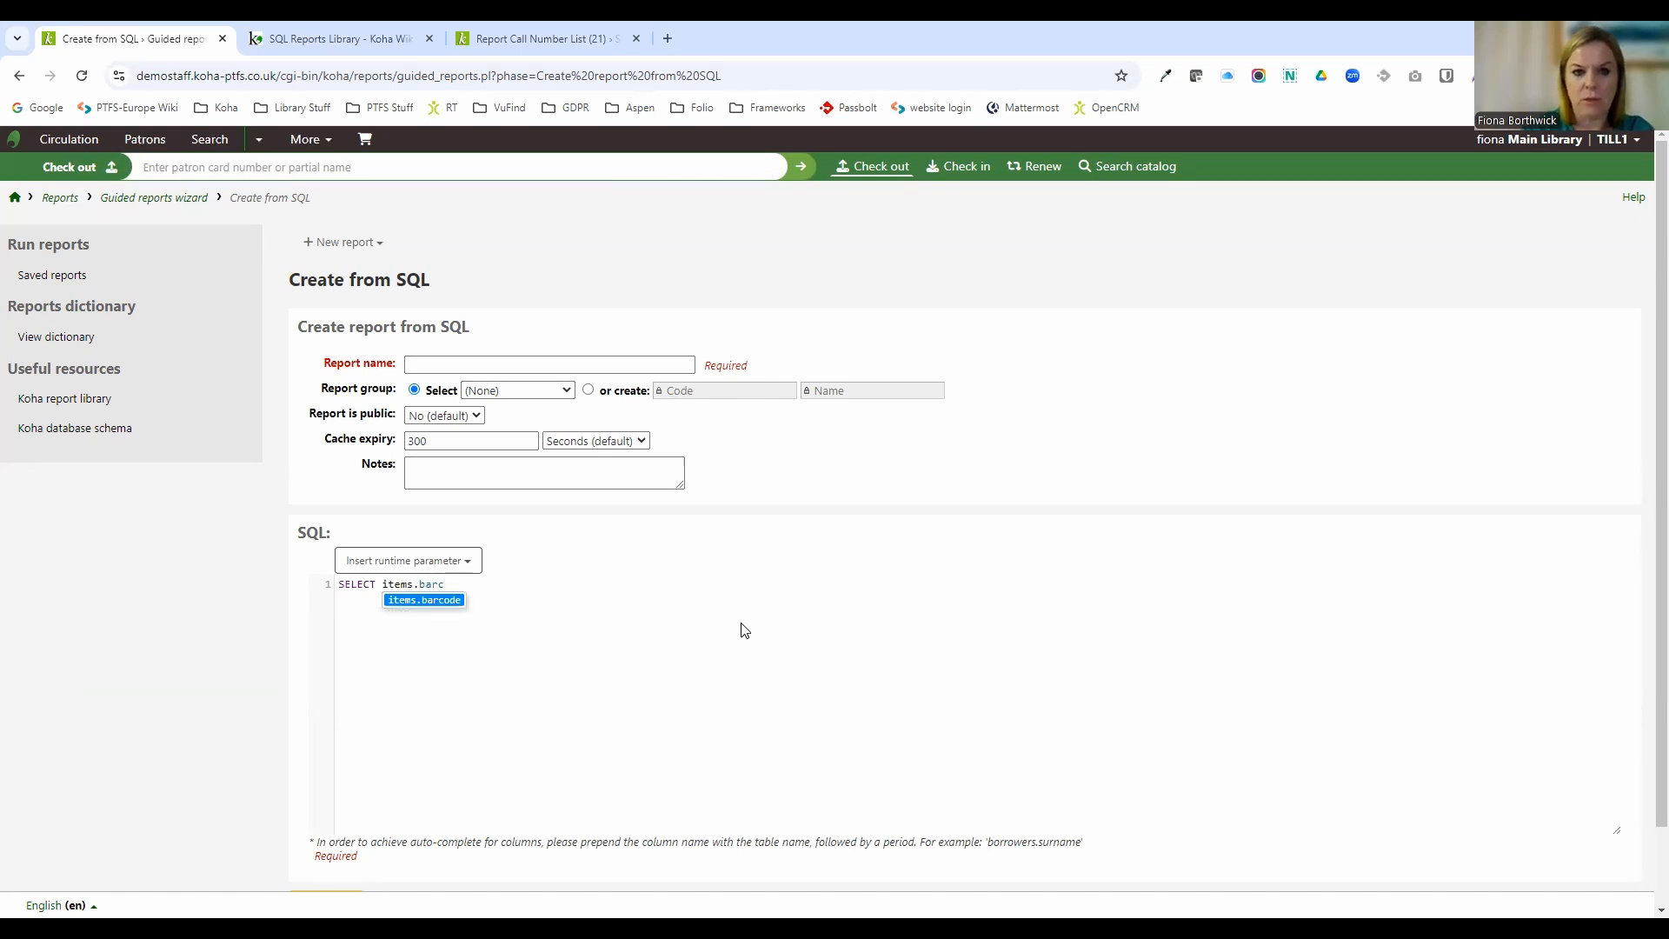
click(439, 601)
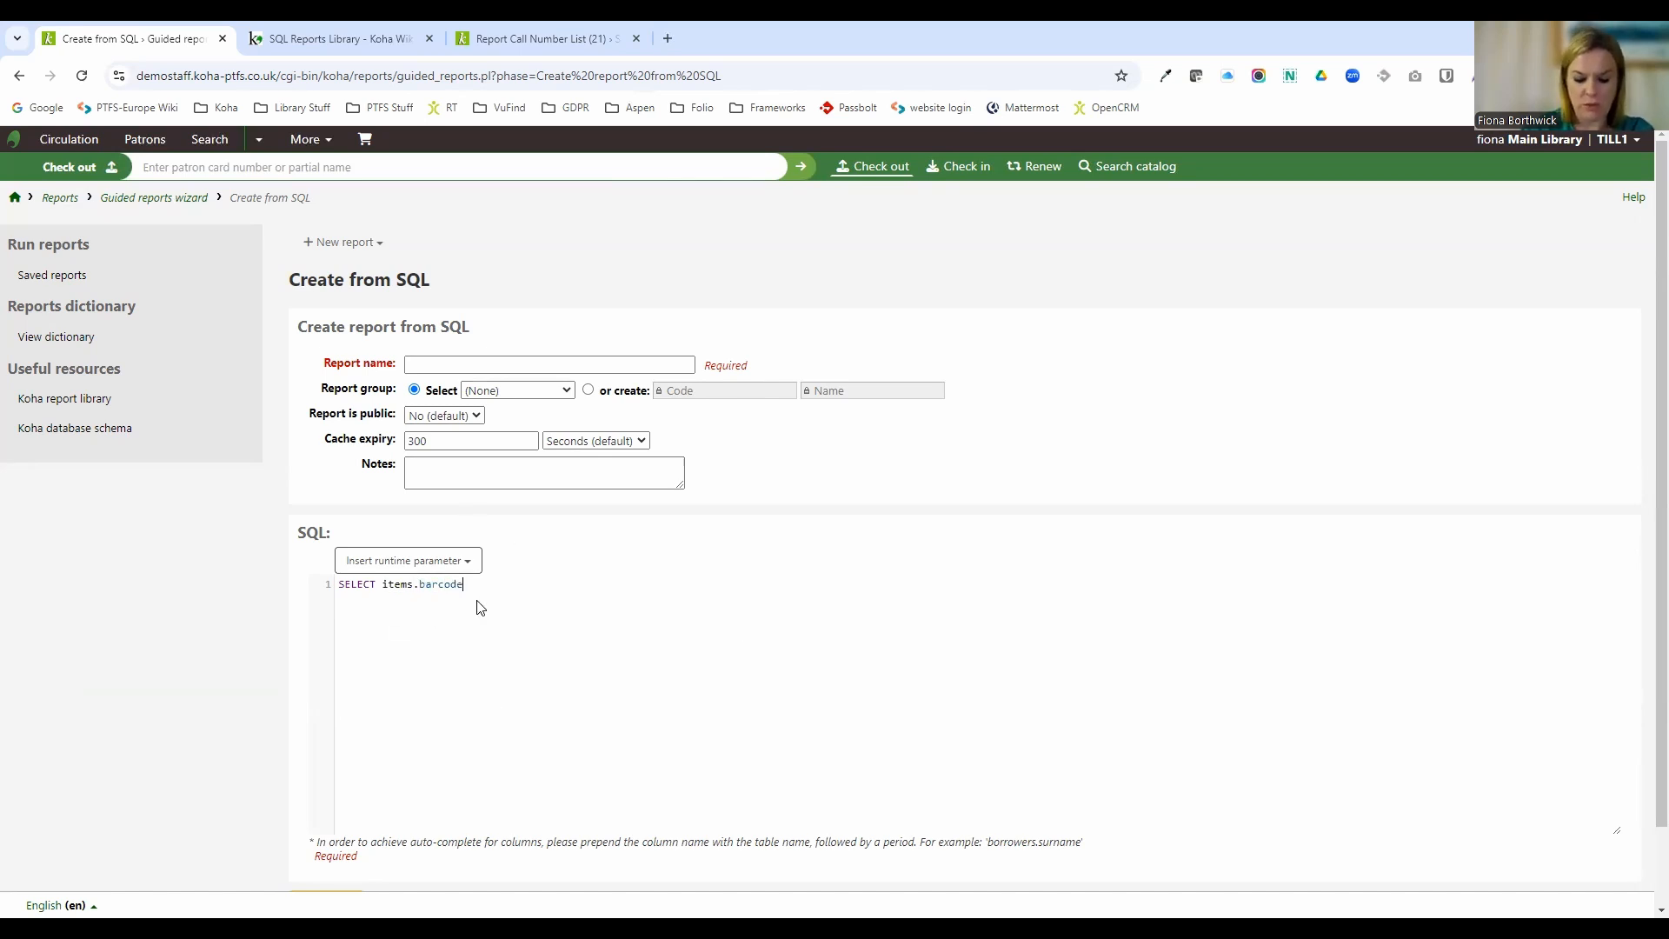
Extend the query with FROM items WHERE, picking the suggested keywords and table.
text(fro)
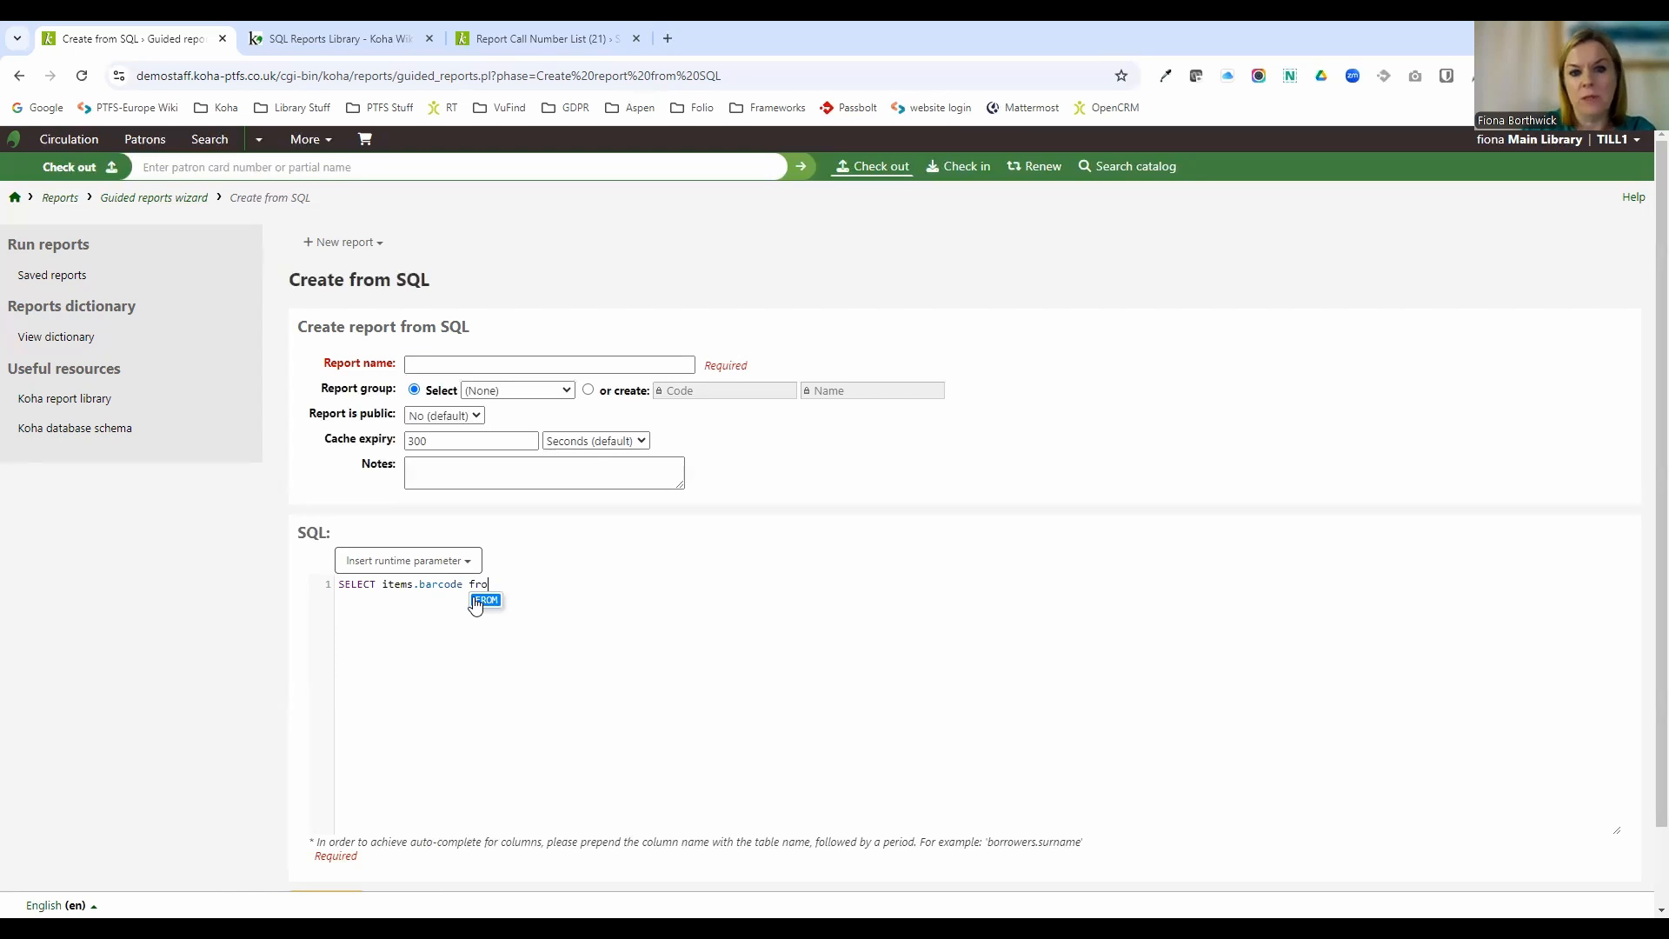
click(485, 600)
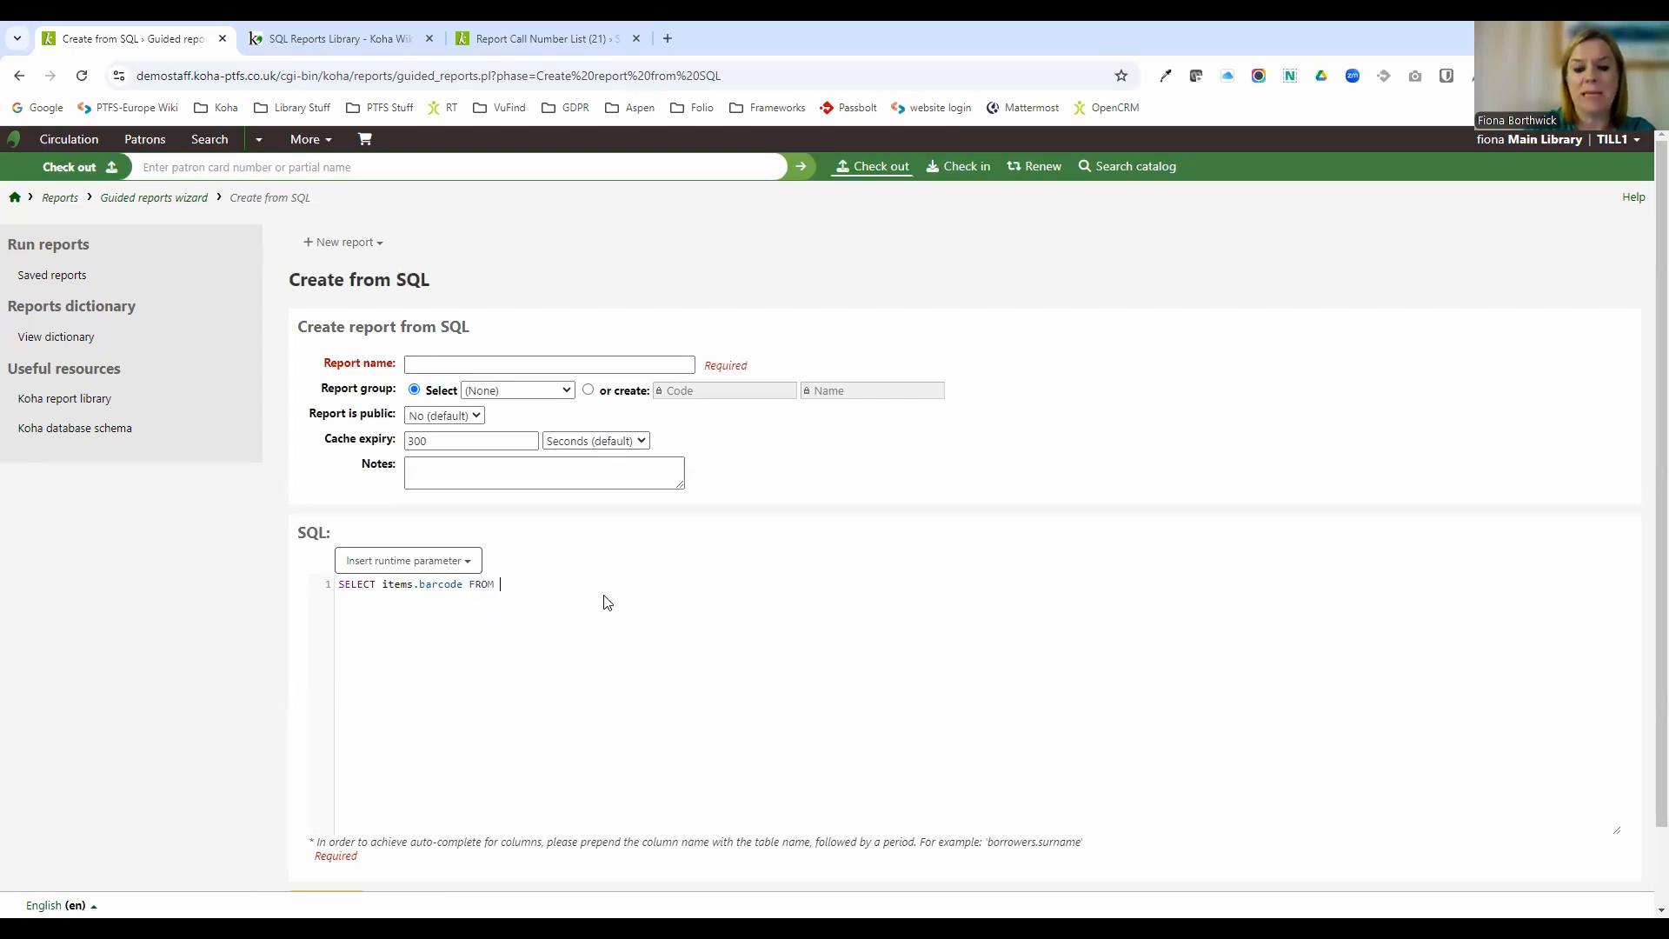
text(item)
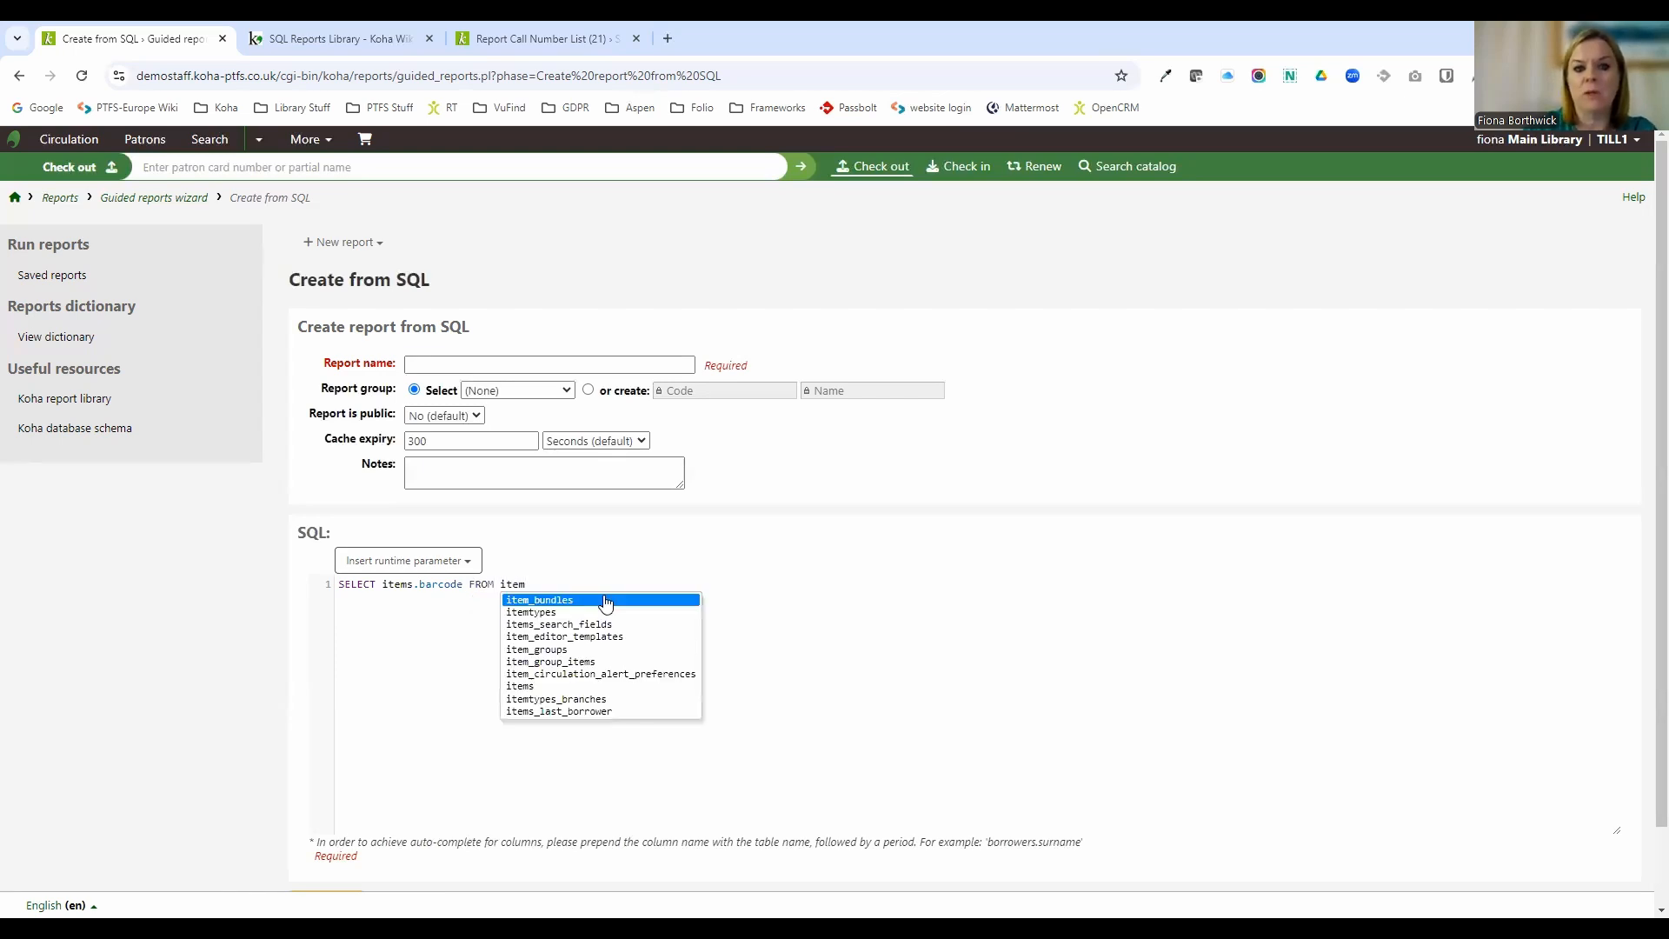
click(524, 687)
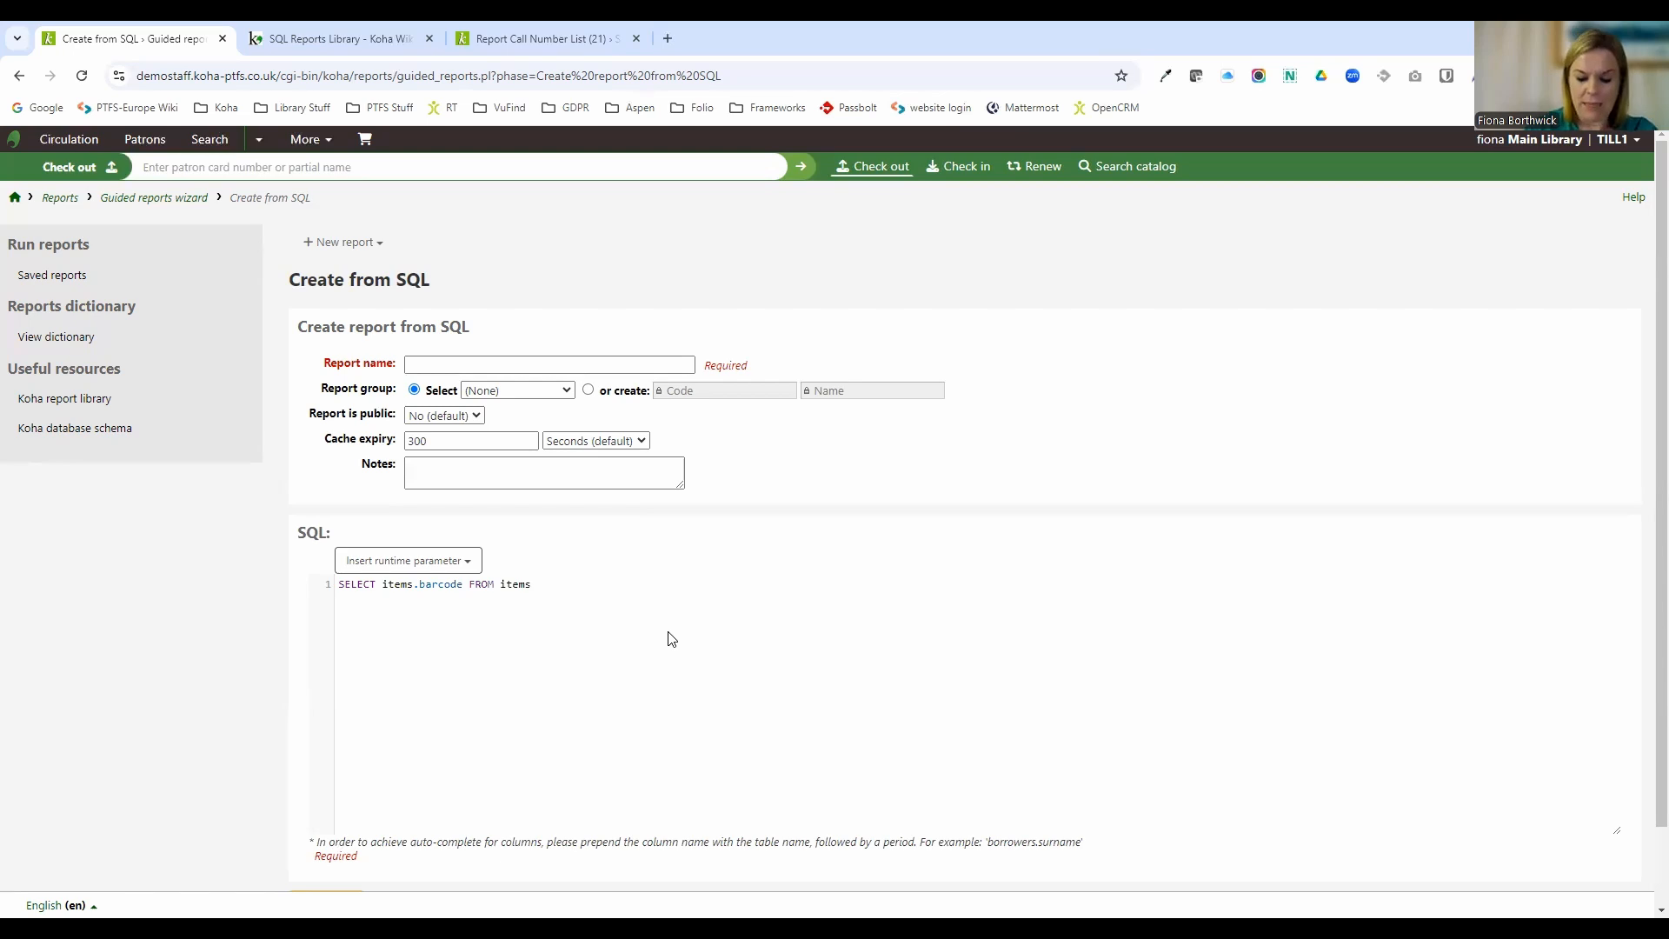
text(wher)
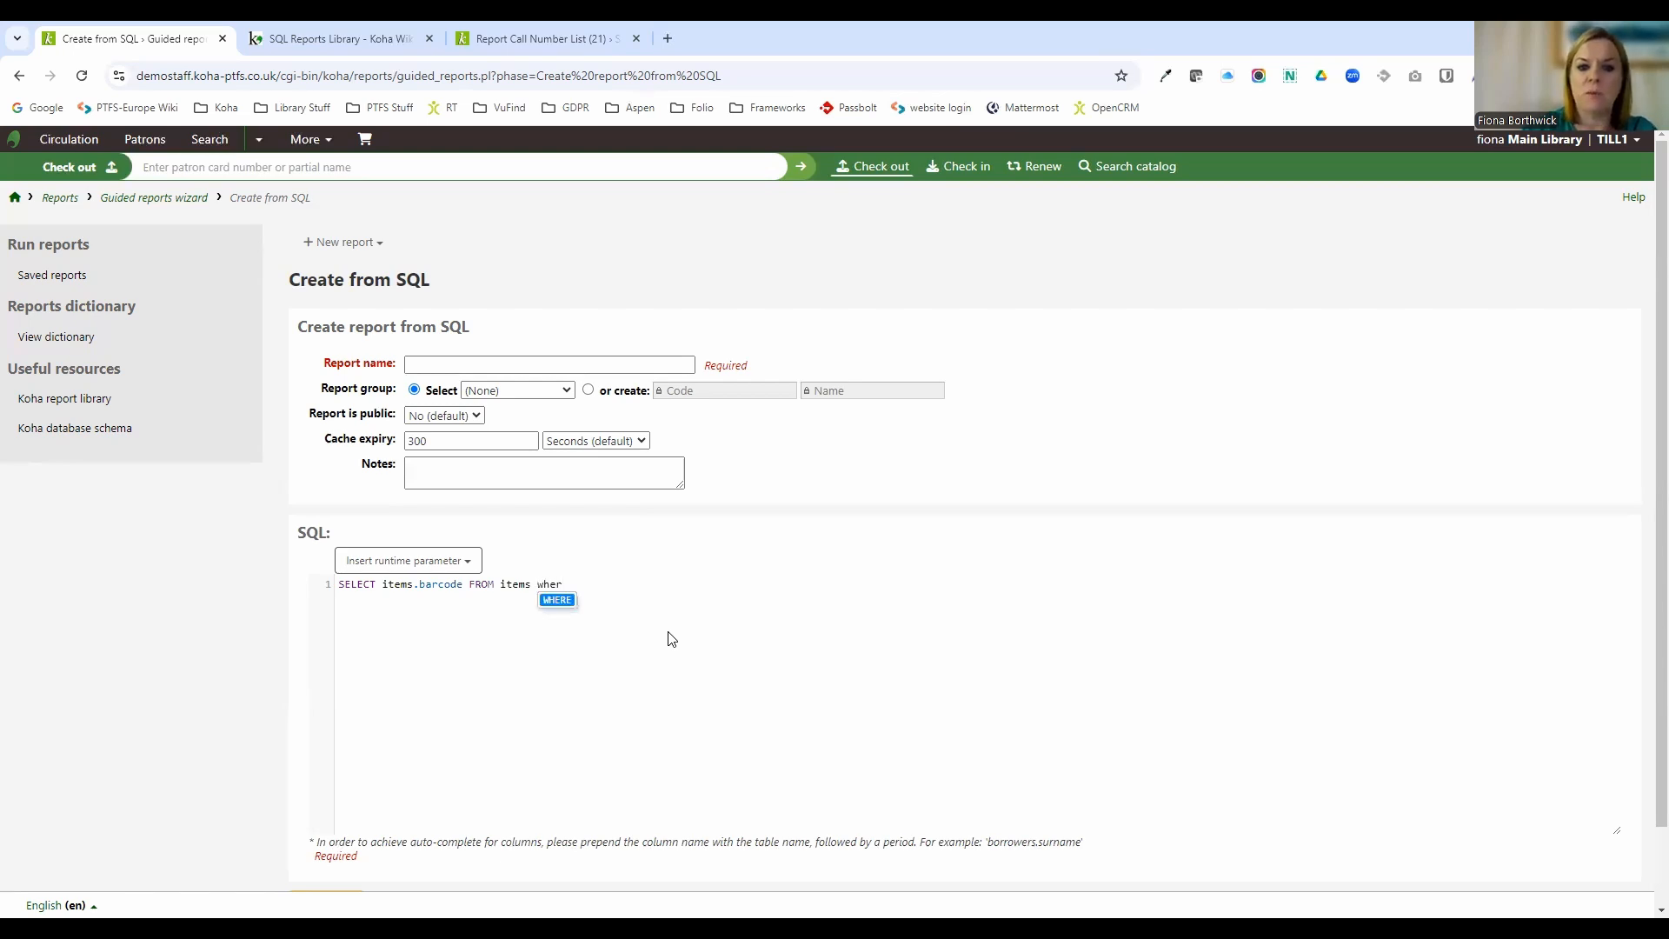
click(557, 601)
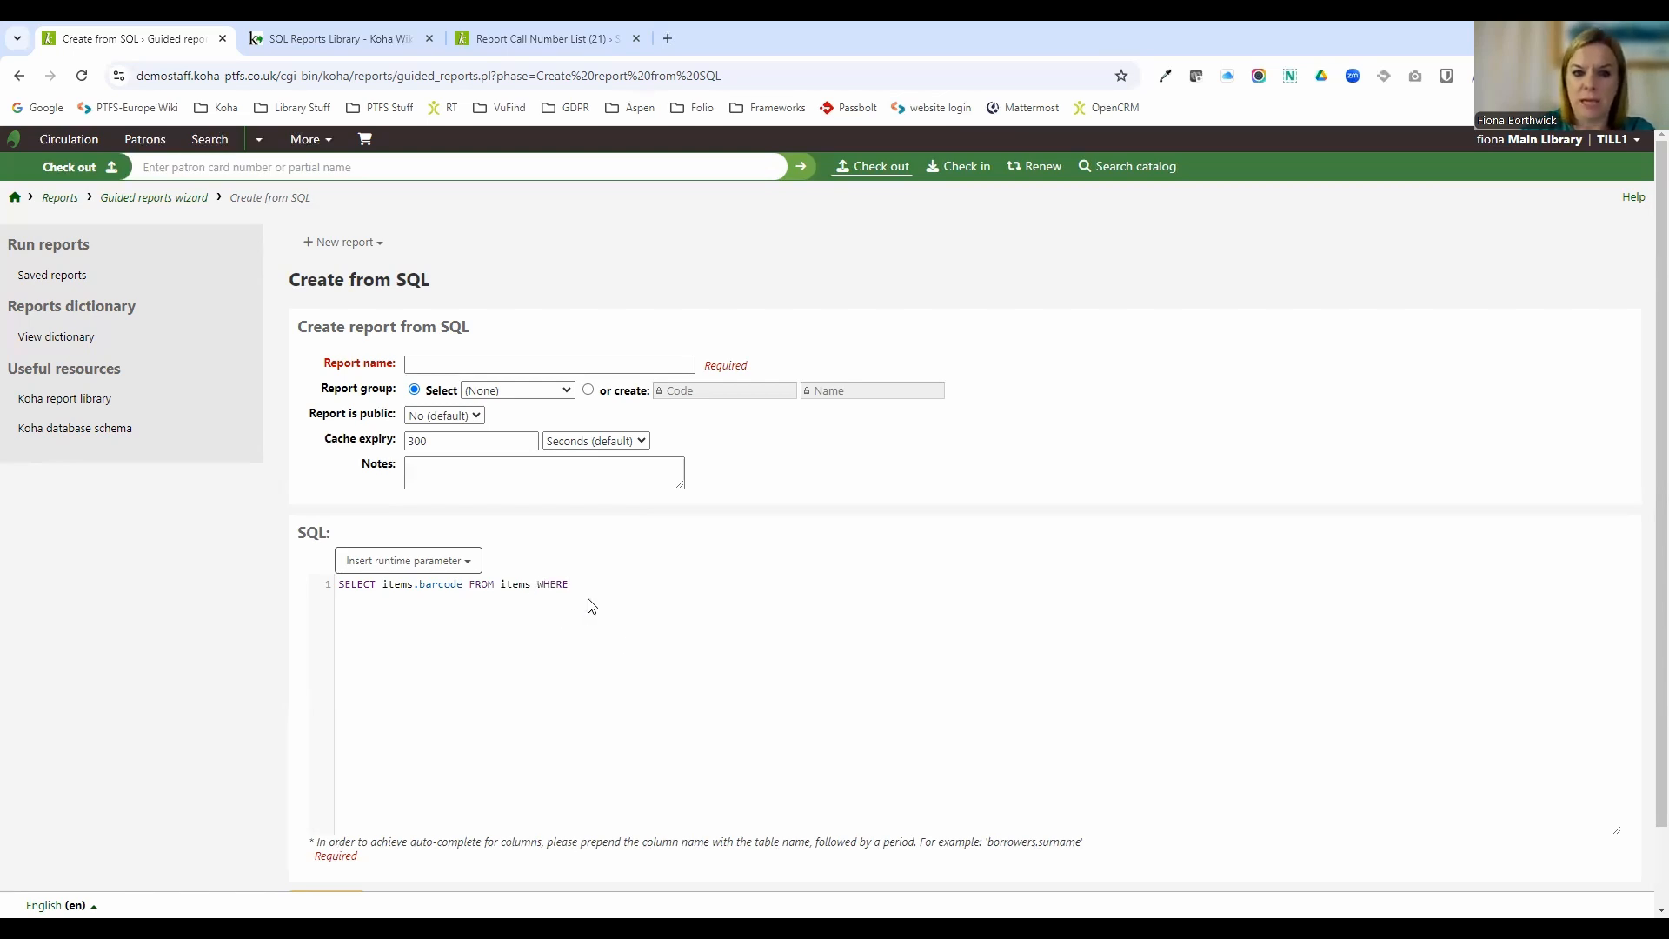
Complete the query with the condition items.type="BOOK".
text(items.)
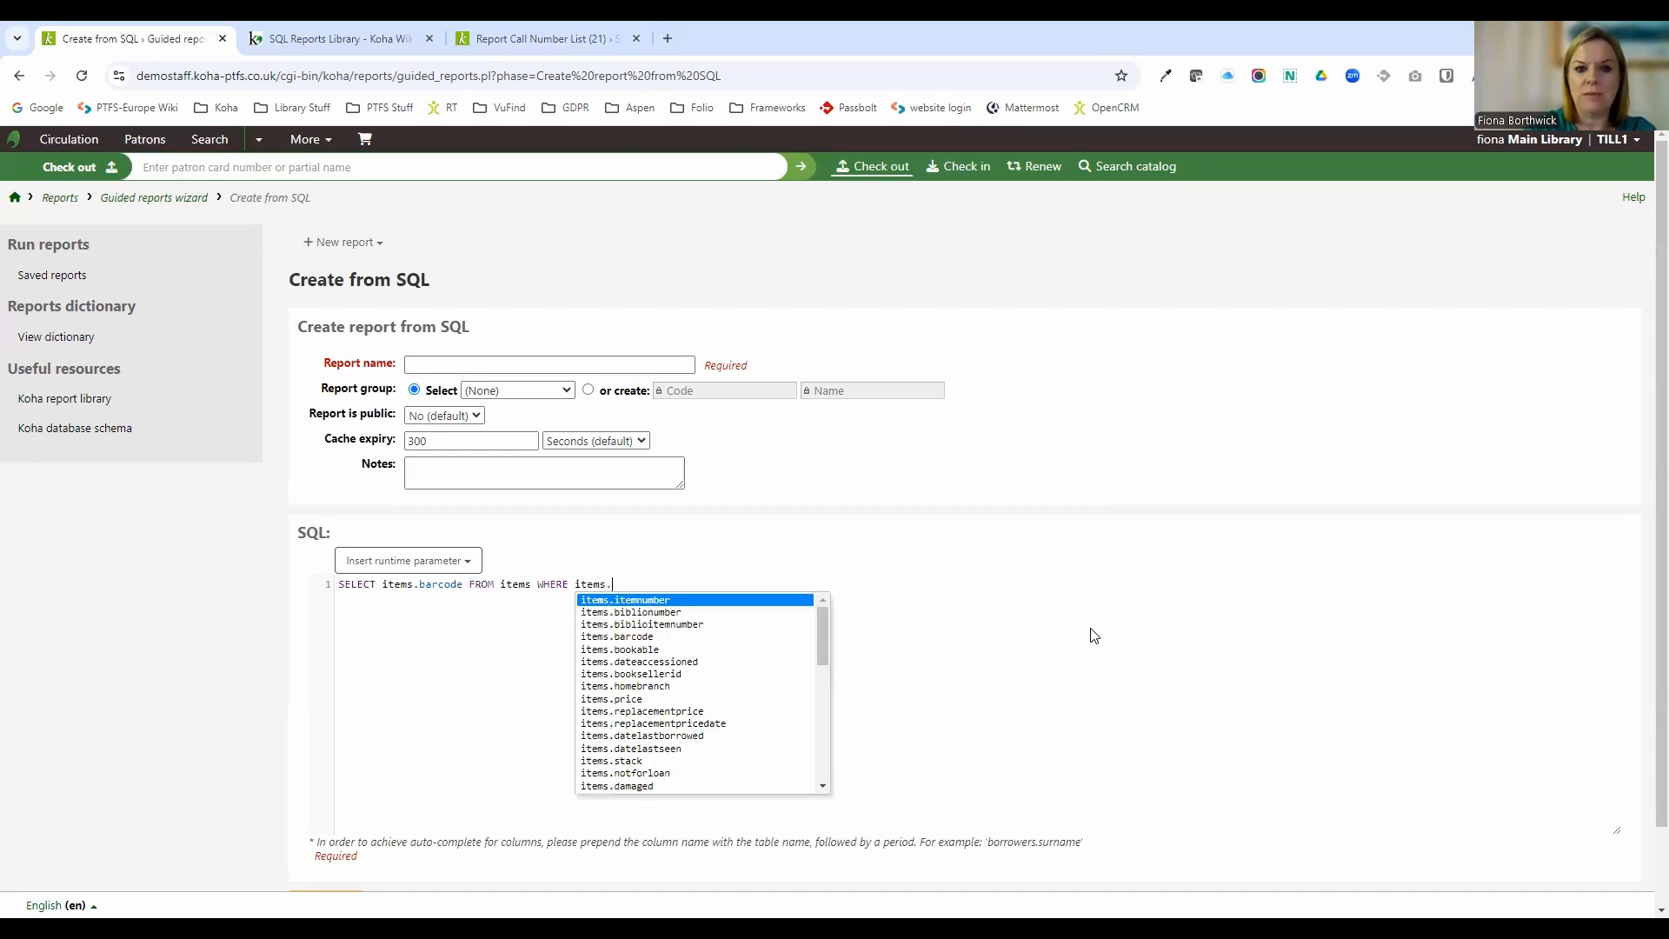
text(typ)
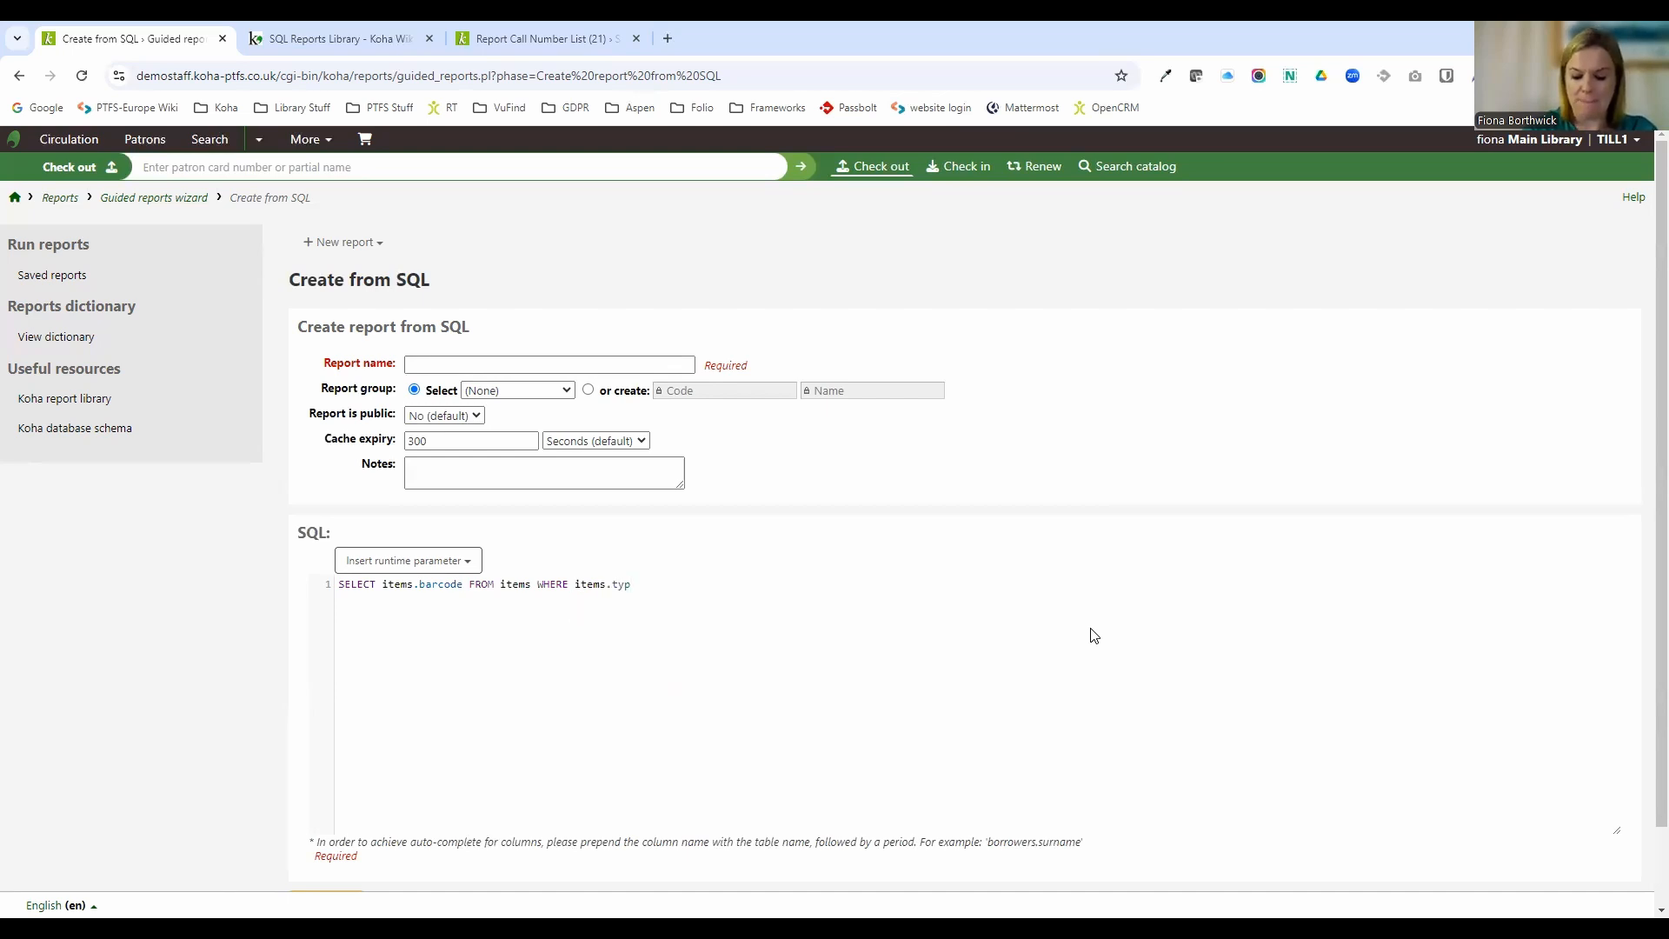
key(BackSpace)
text(pe=)
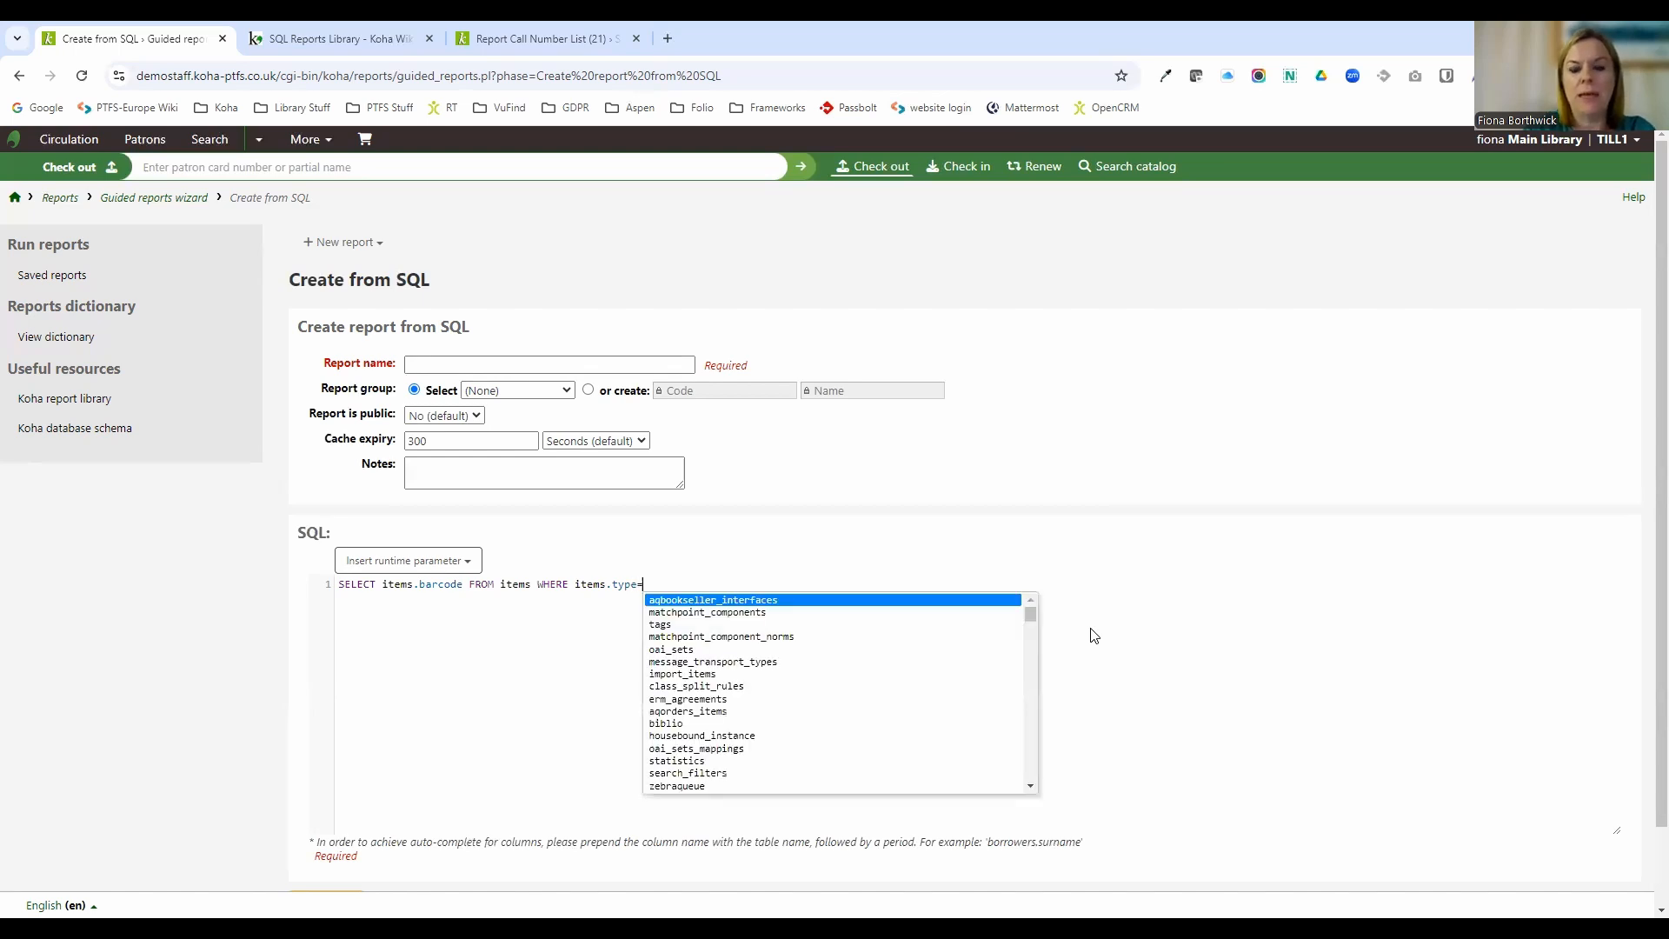
text("B)
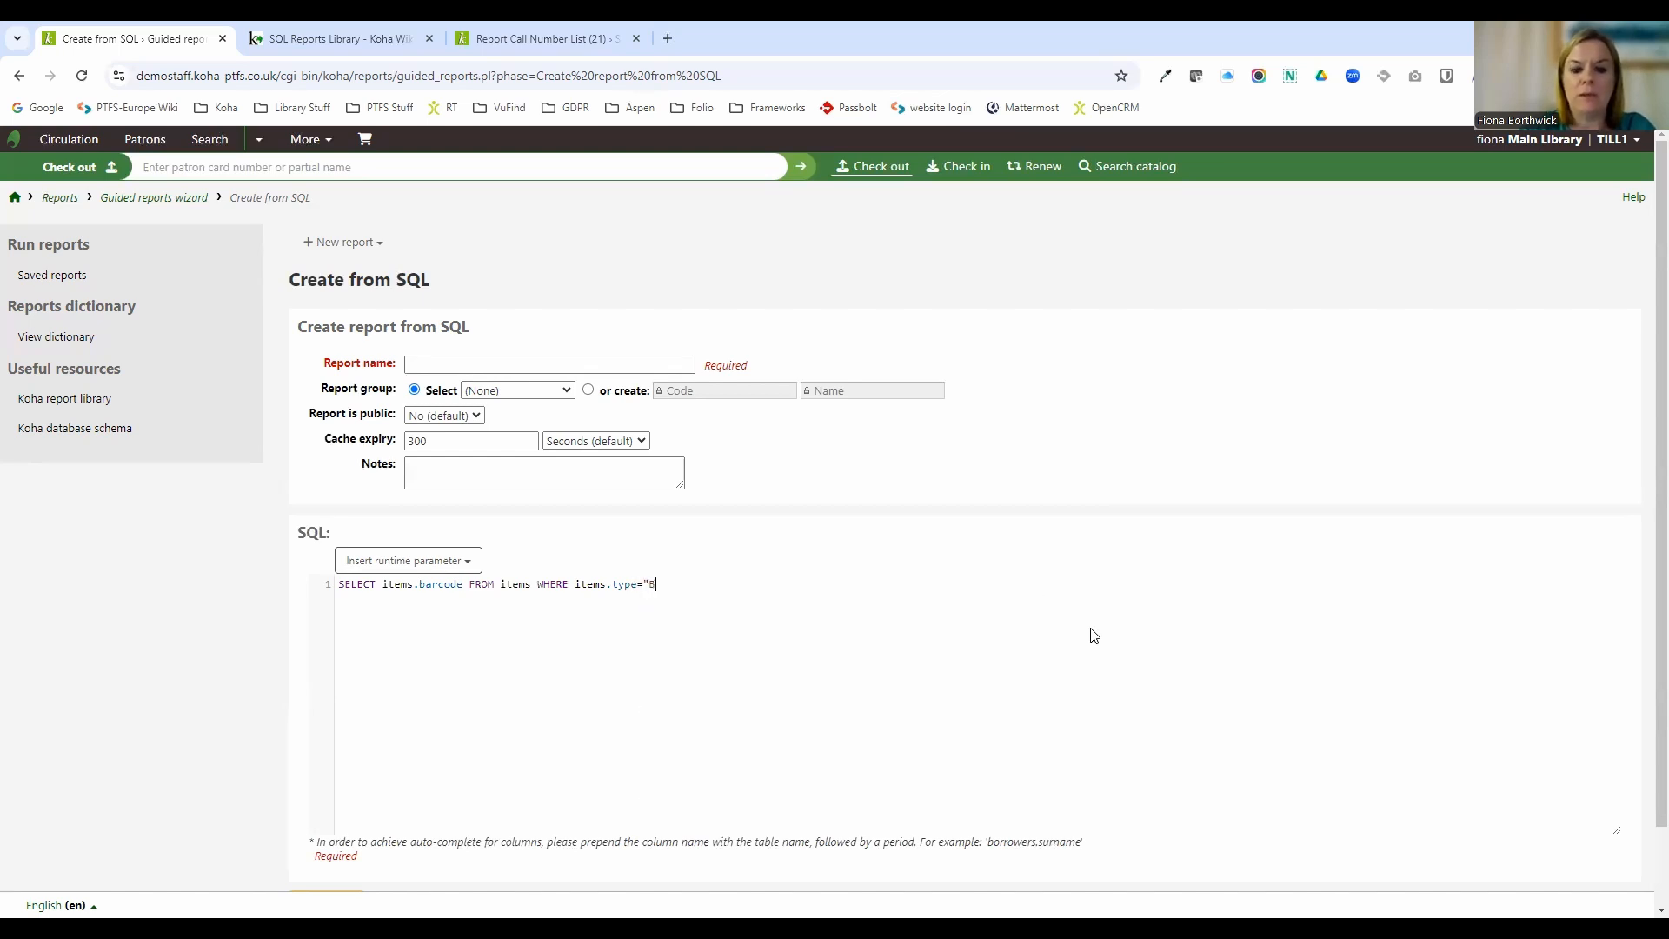
text(OOK")
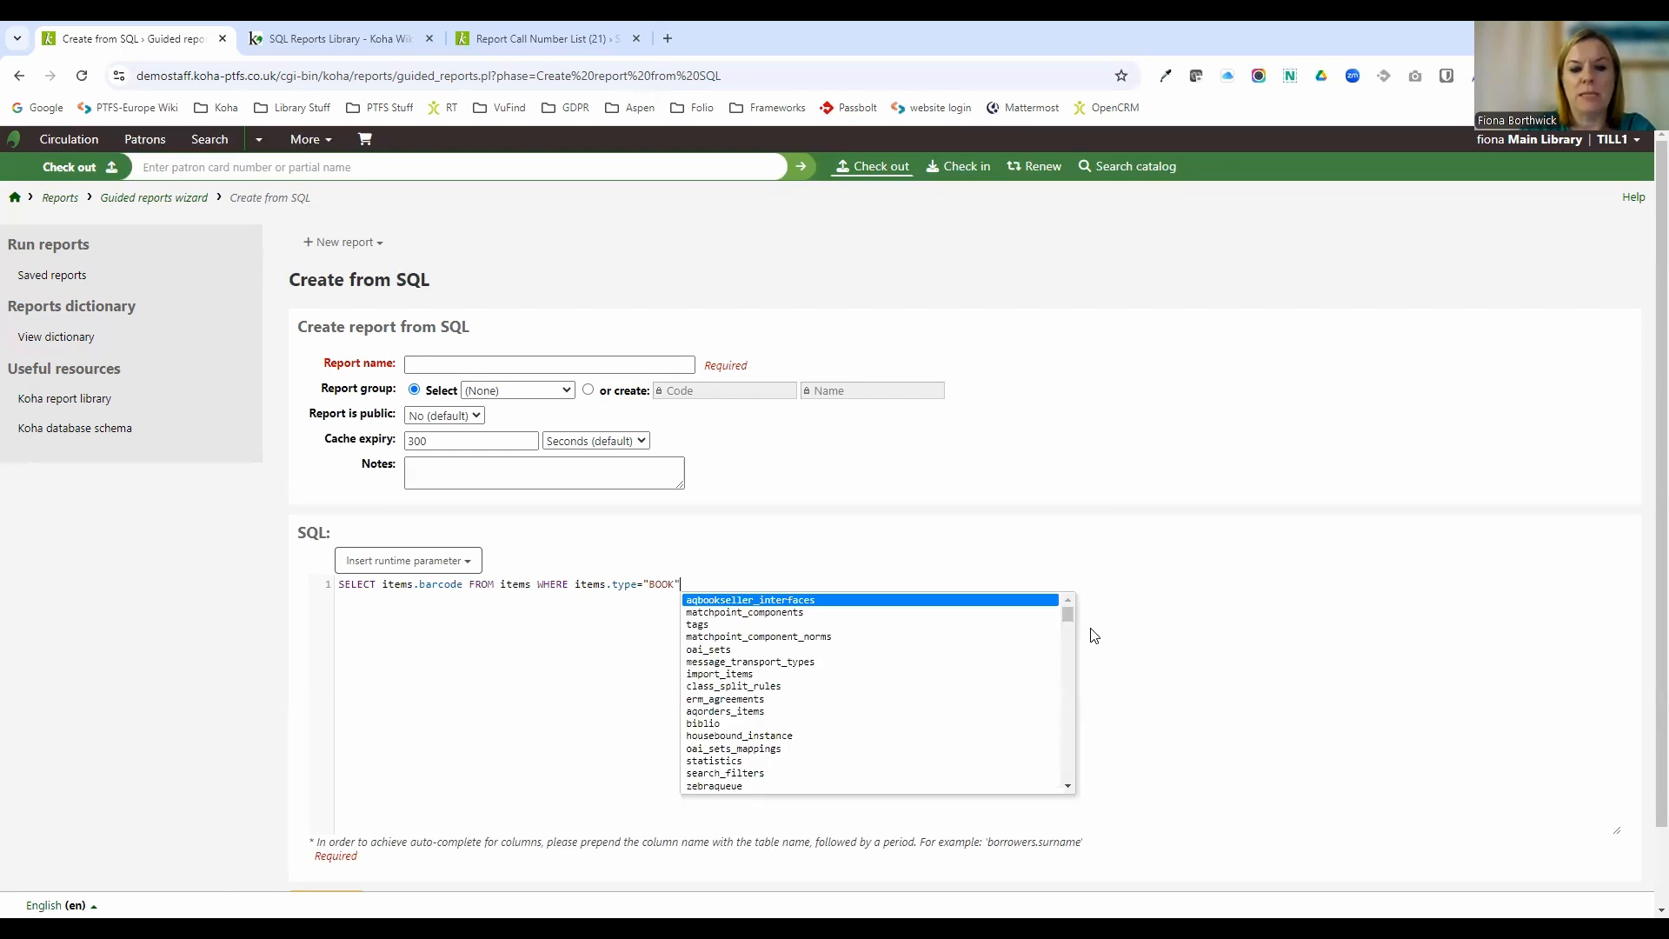
key(ctrl+a)
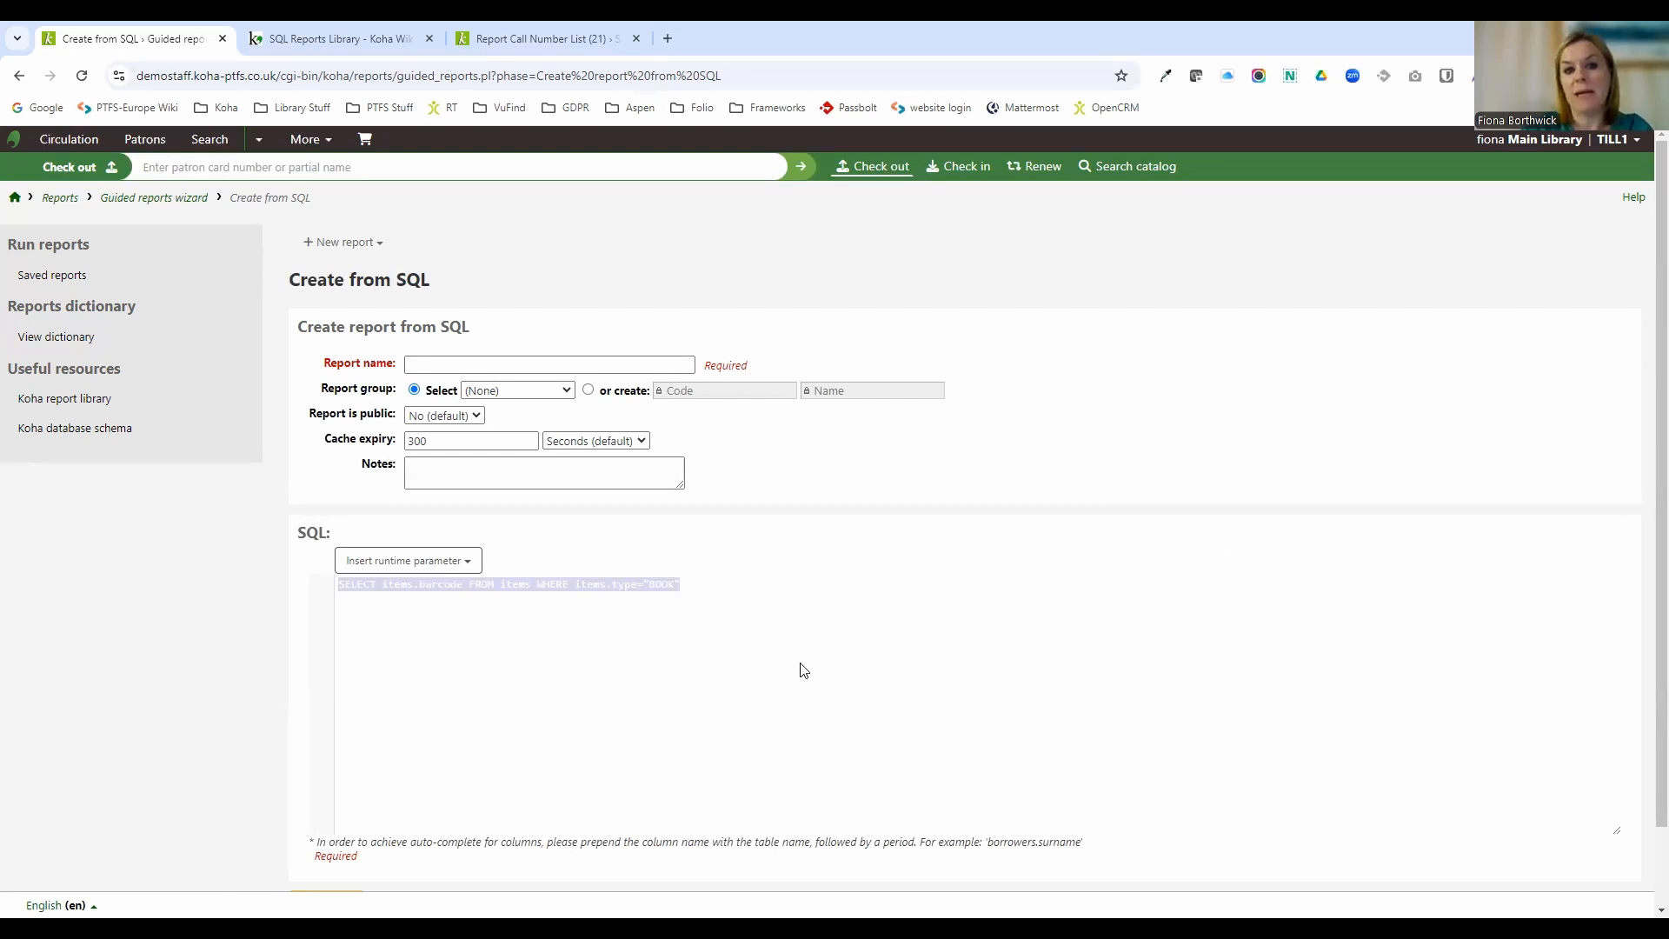
scroll(798, 670, down, 1)
click(727, 520)
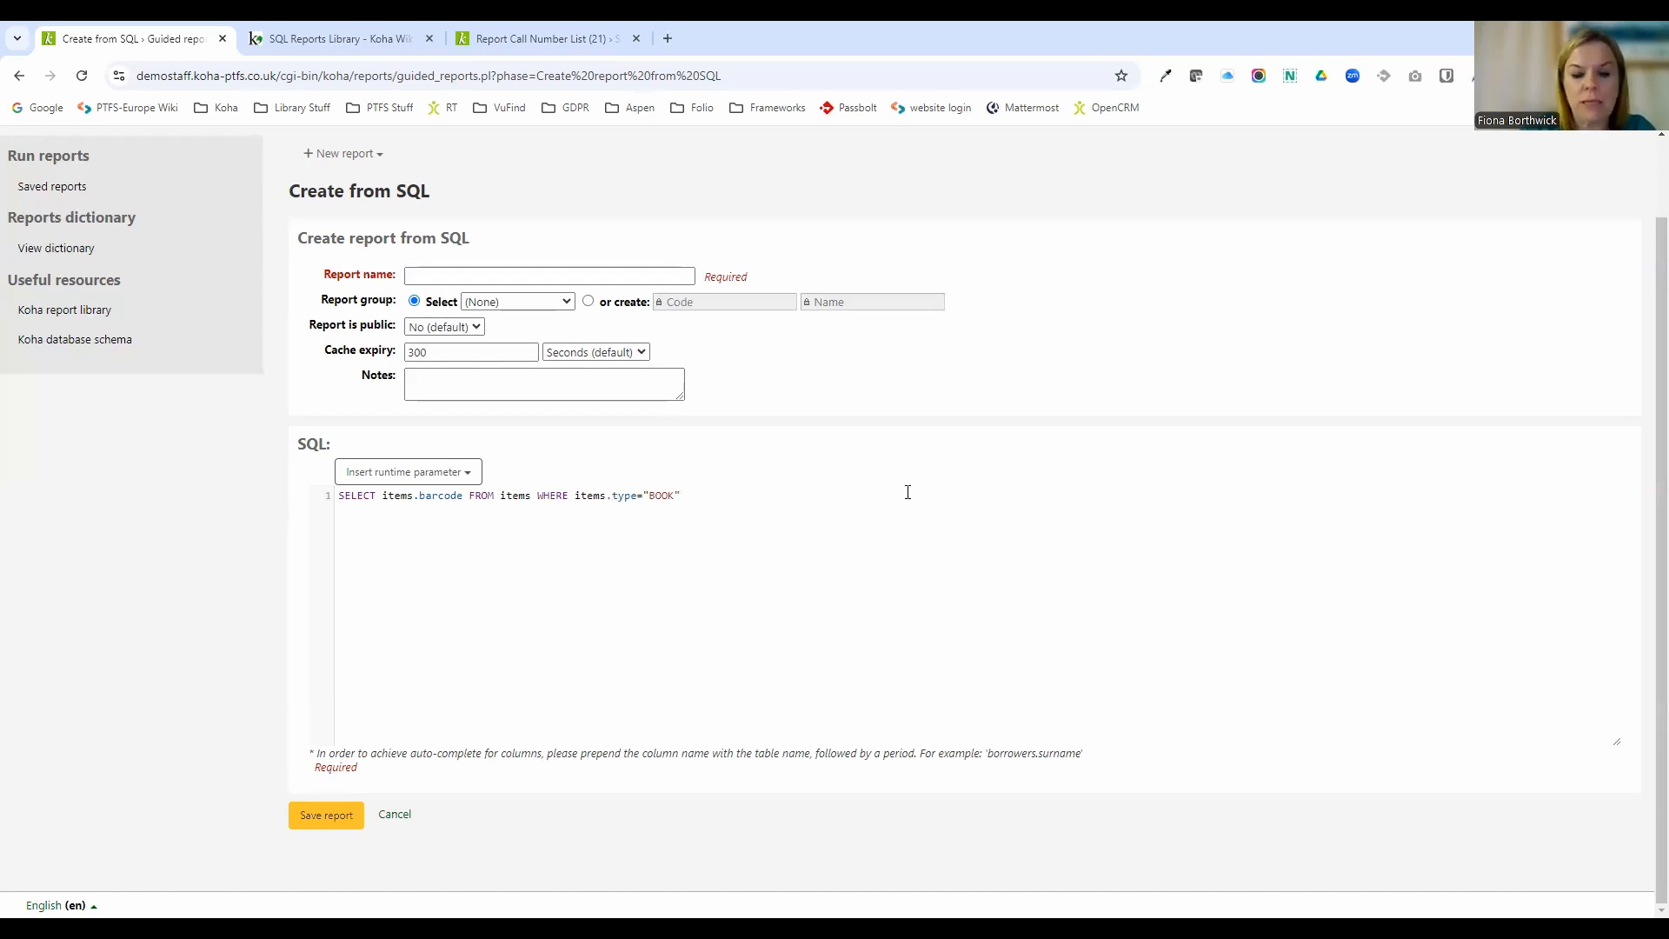
Correct the condition column to items.itype using the autocomplete suggestion, keeping the value "BOOK".
text(i)
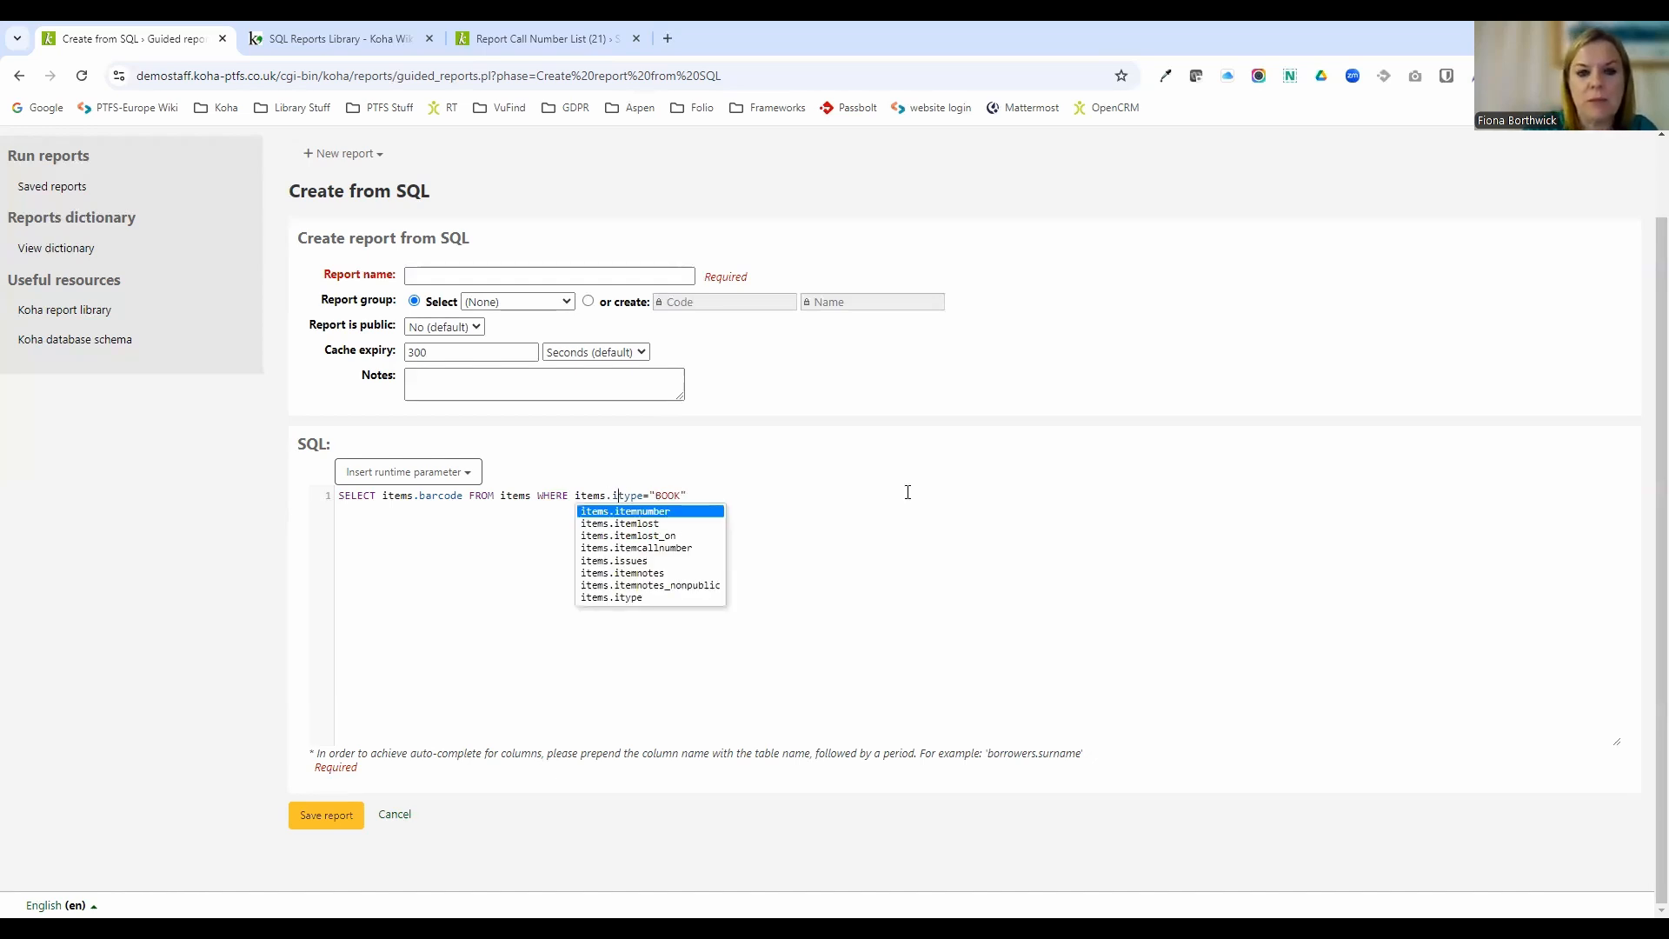
click(609, 600)
key(Delete)
key(Delete)
key(Delete)
key(Delete)
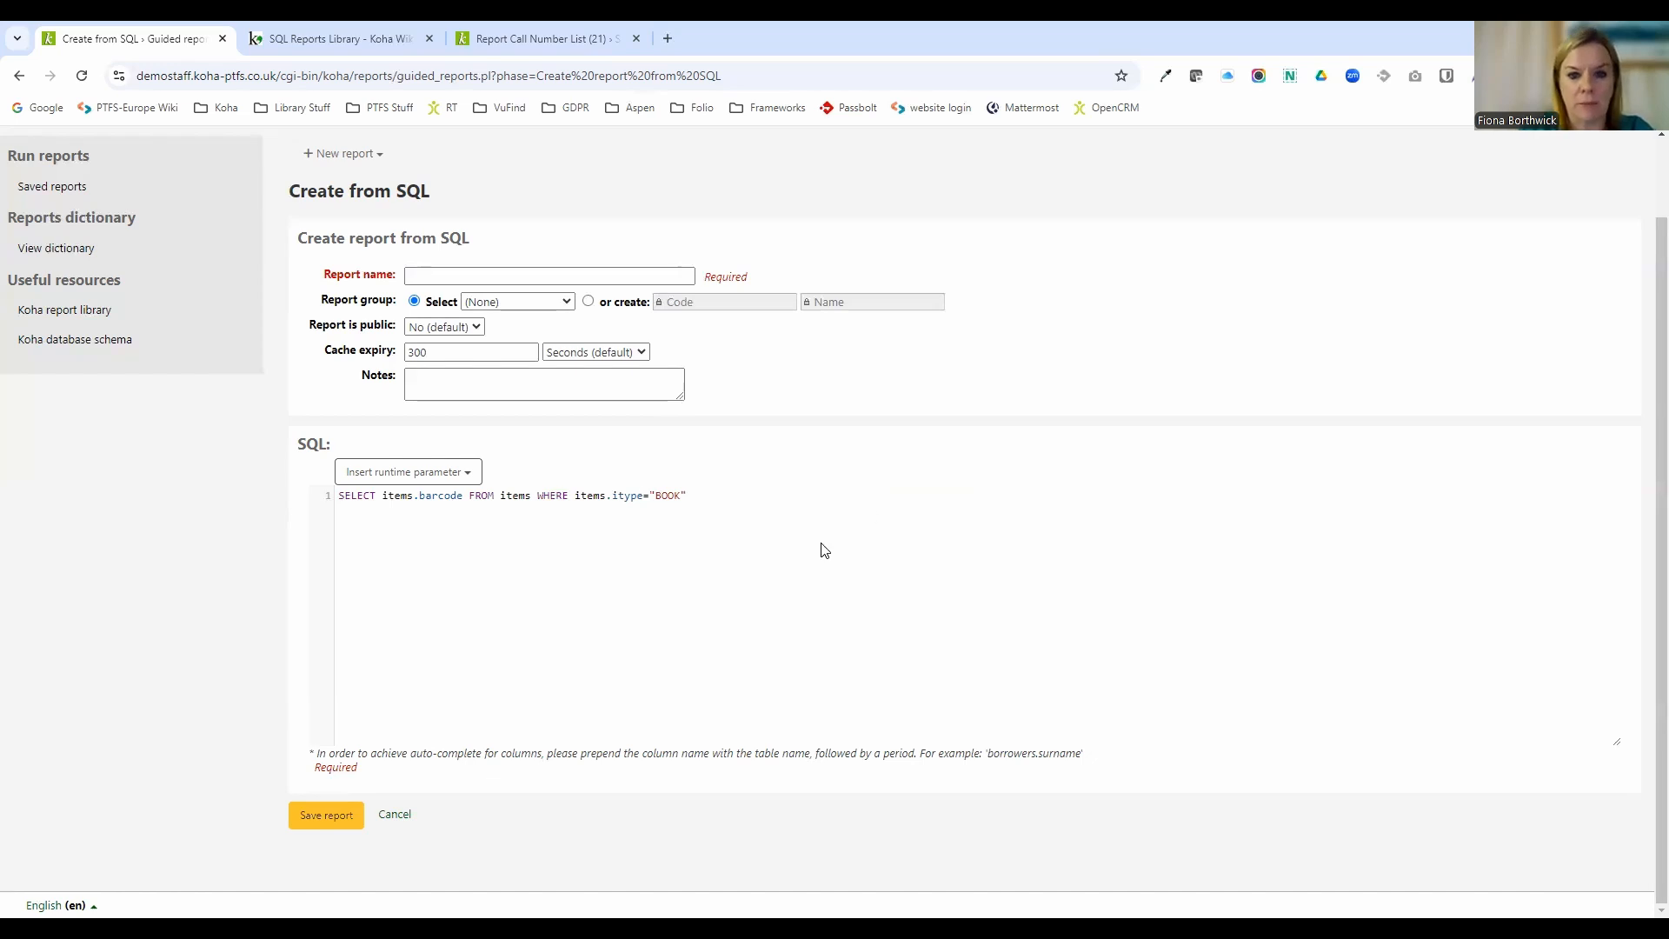
Attempt to save the report, then name it quick test.
click(341, 815)
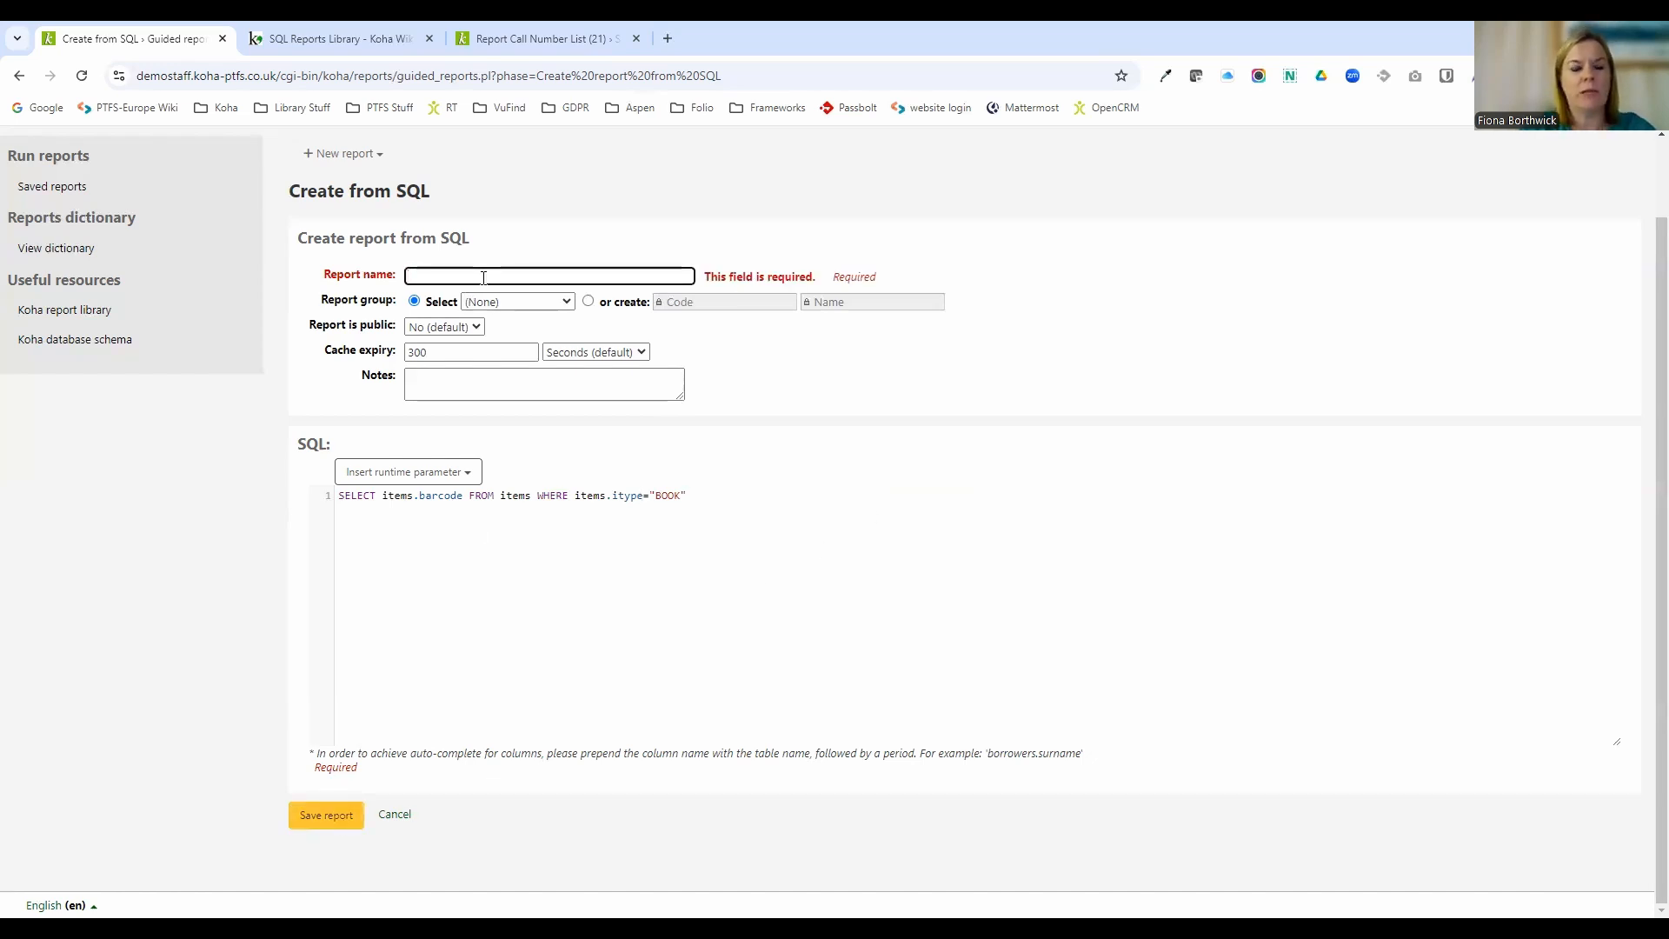
text(quick et)
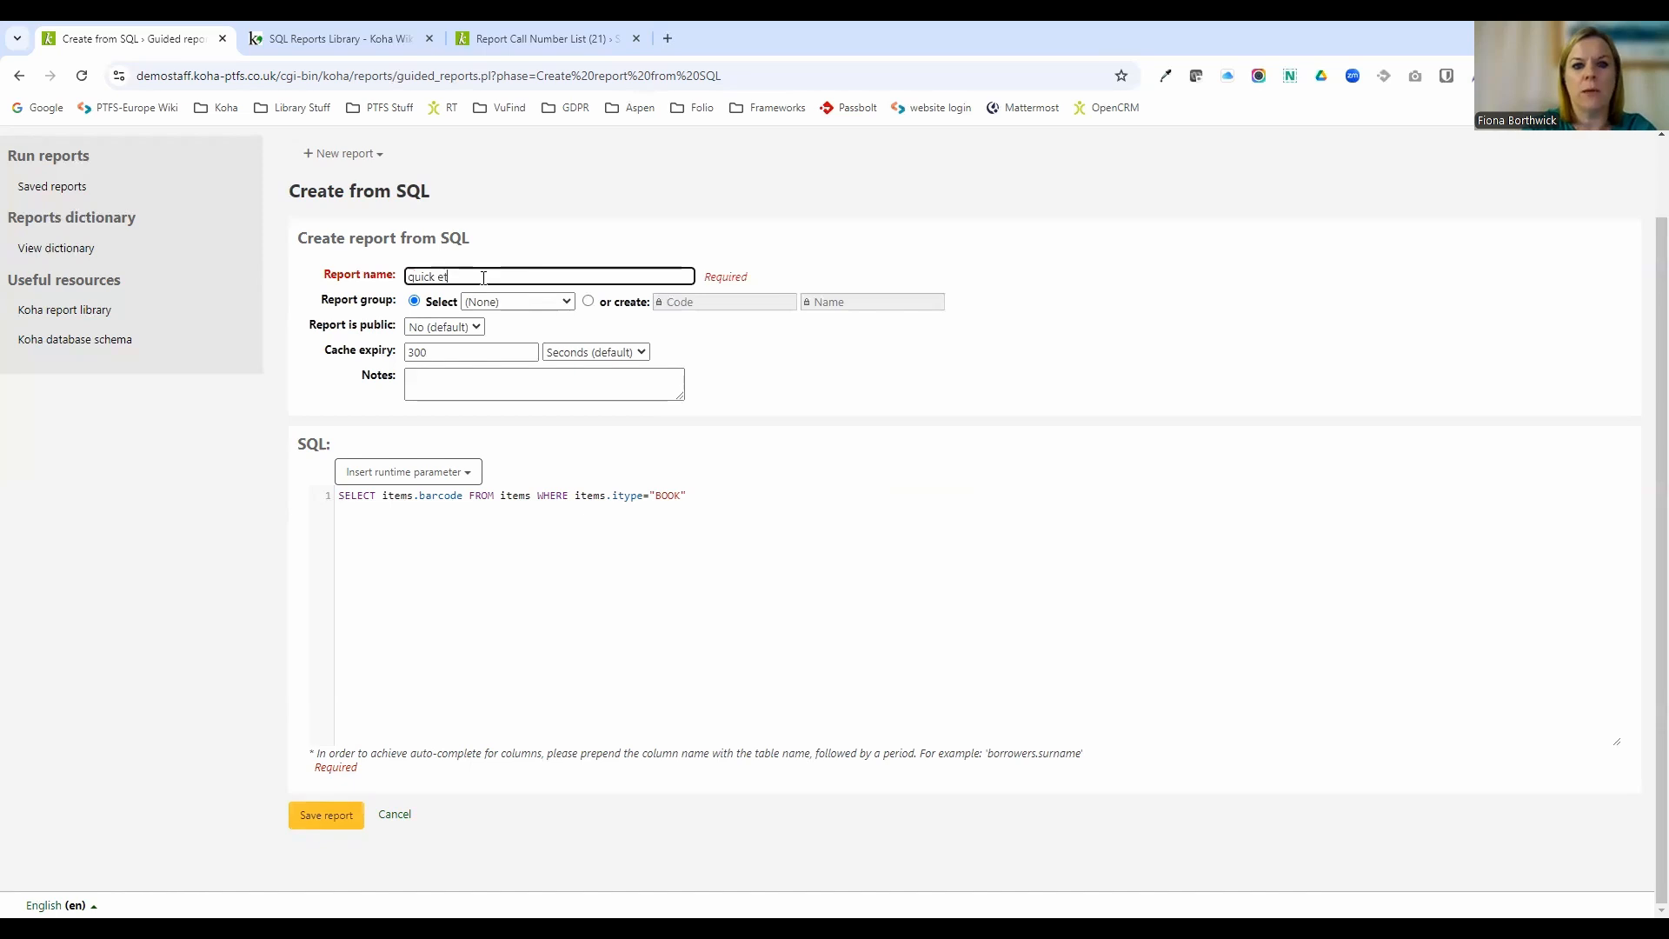
key(BackSpace)
key(BackSpace)
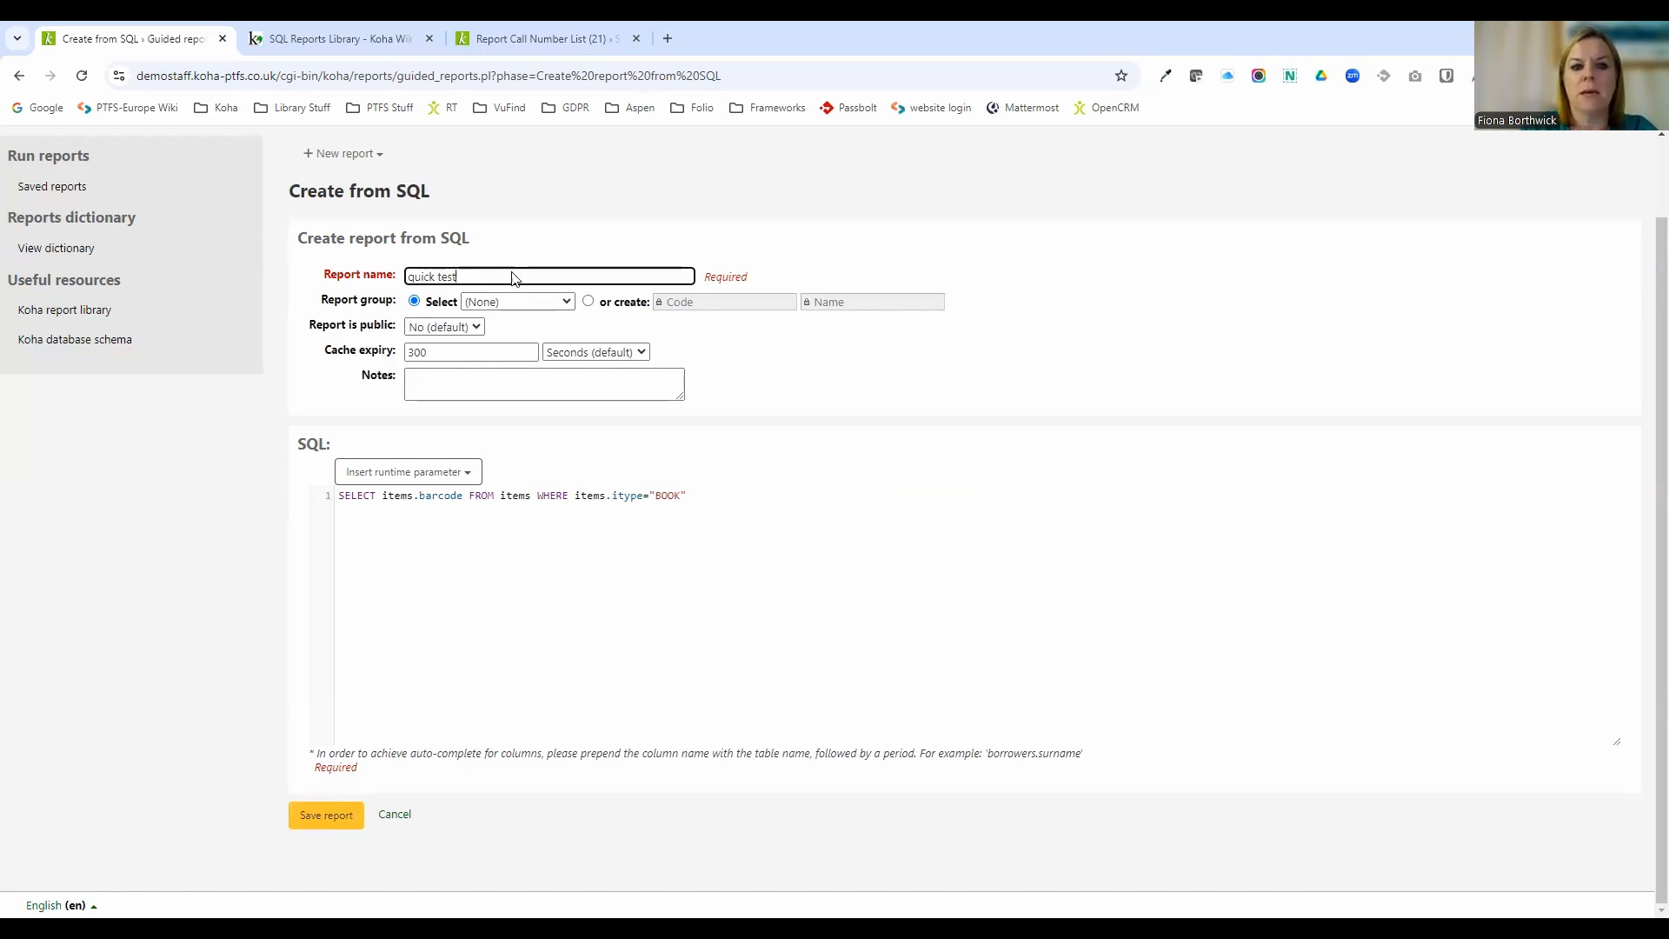
Put the report in the Catalog group, save it, and run it.
click(510, 305)
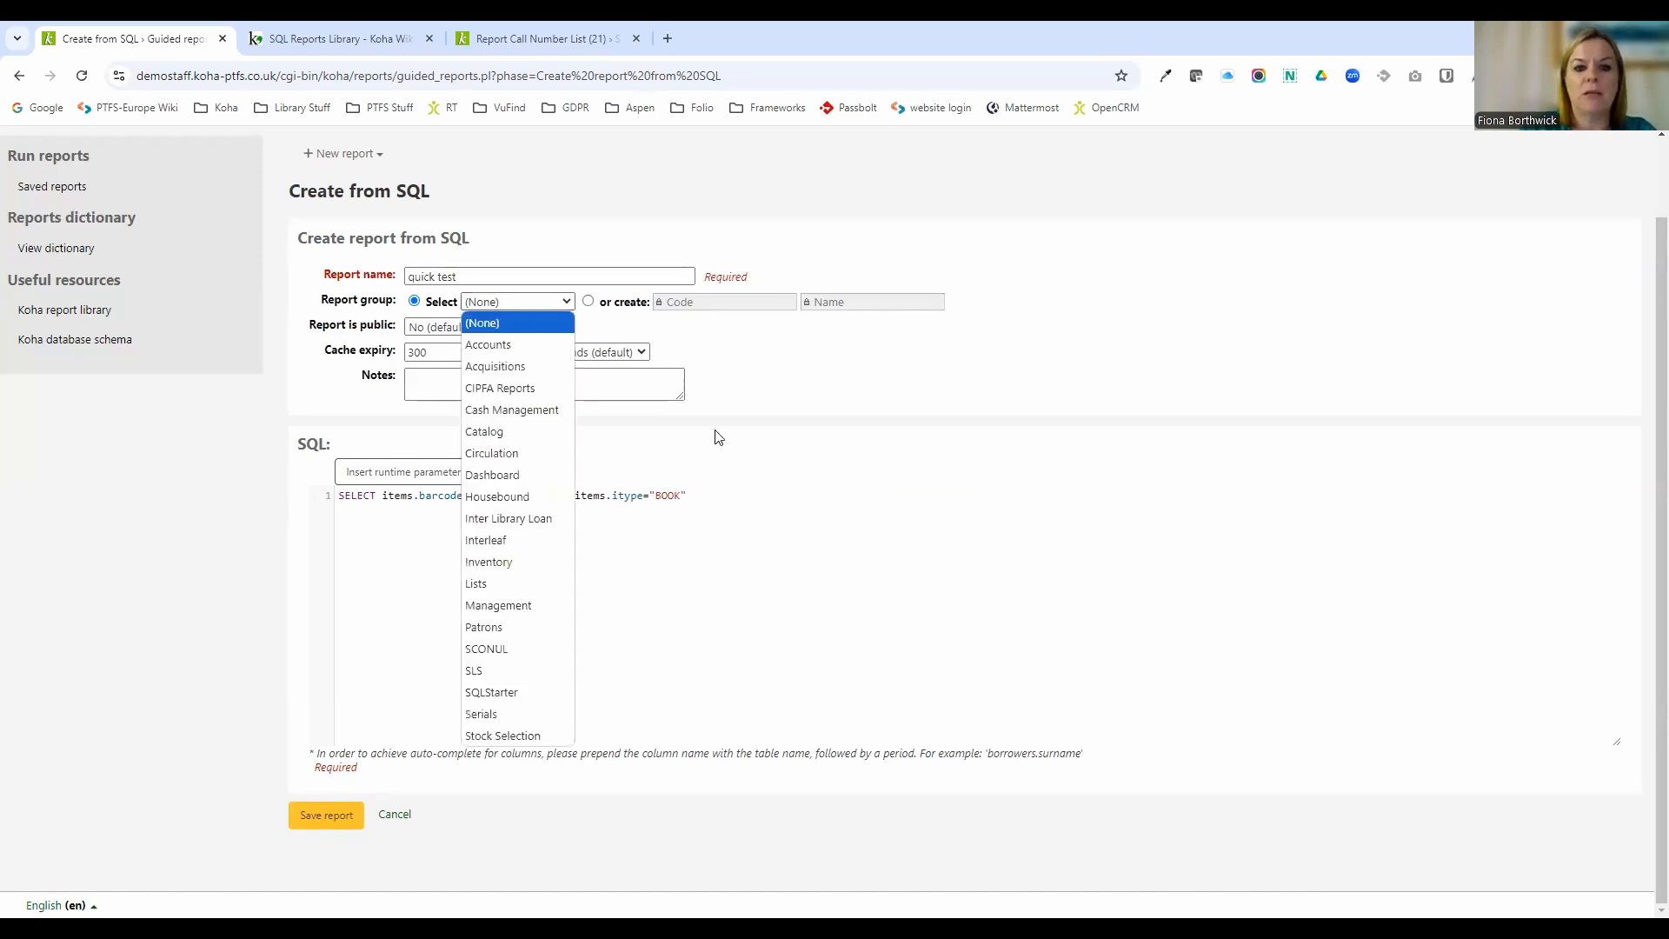
click(514, 302)
click(529, 306)
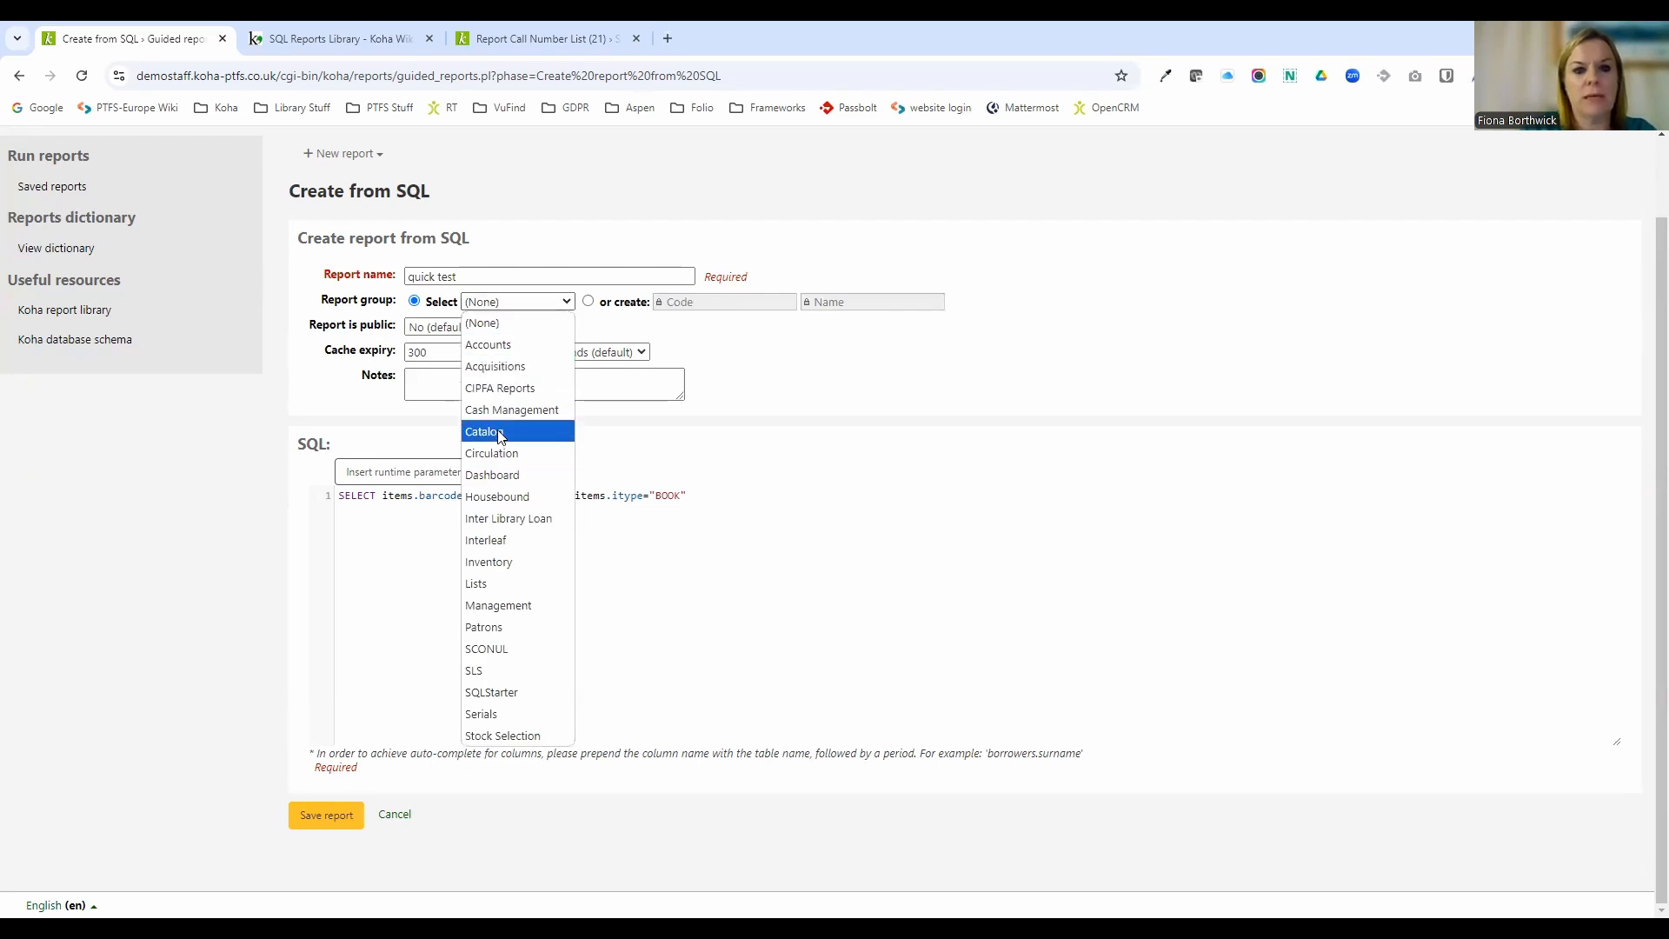
click(502, 432)
click(329, 852)
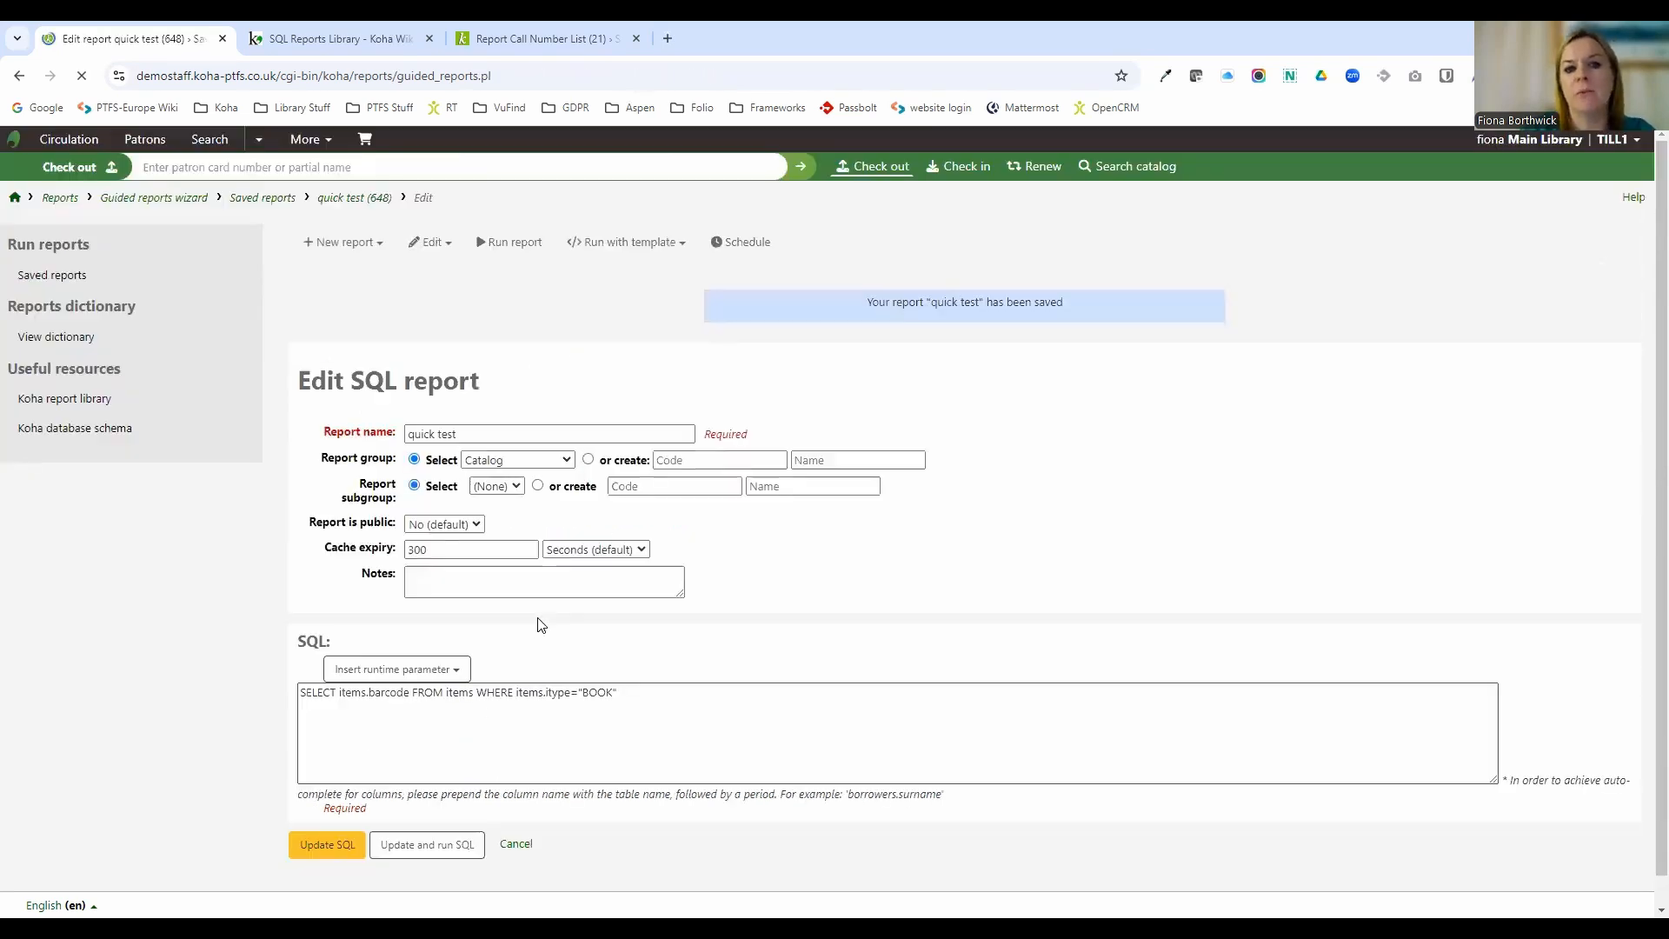
click(538, 249)
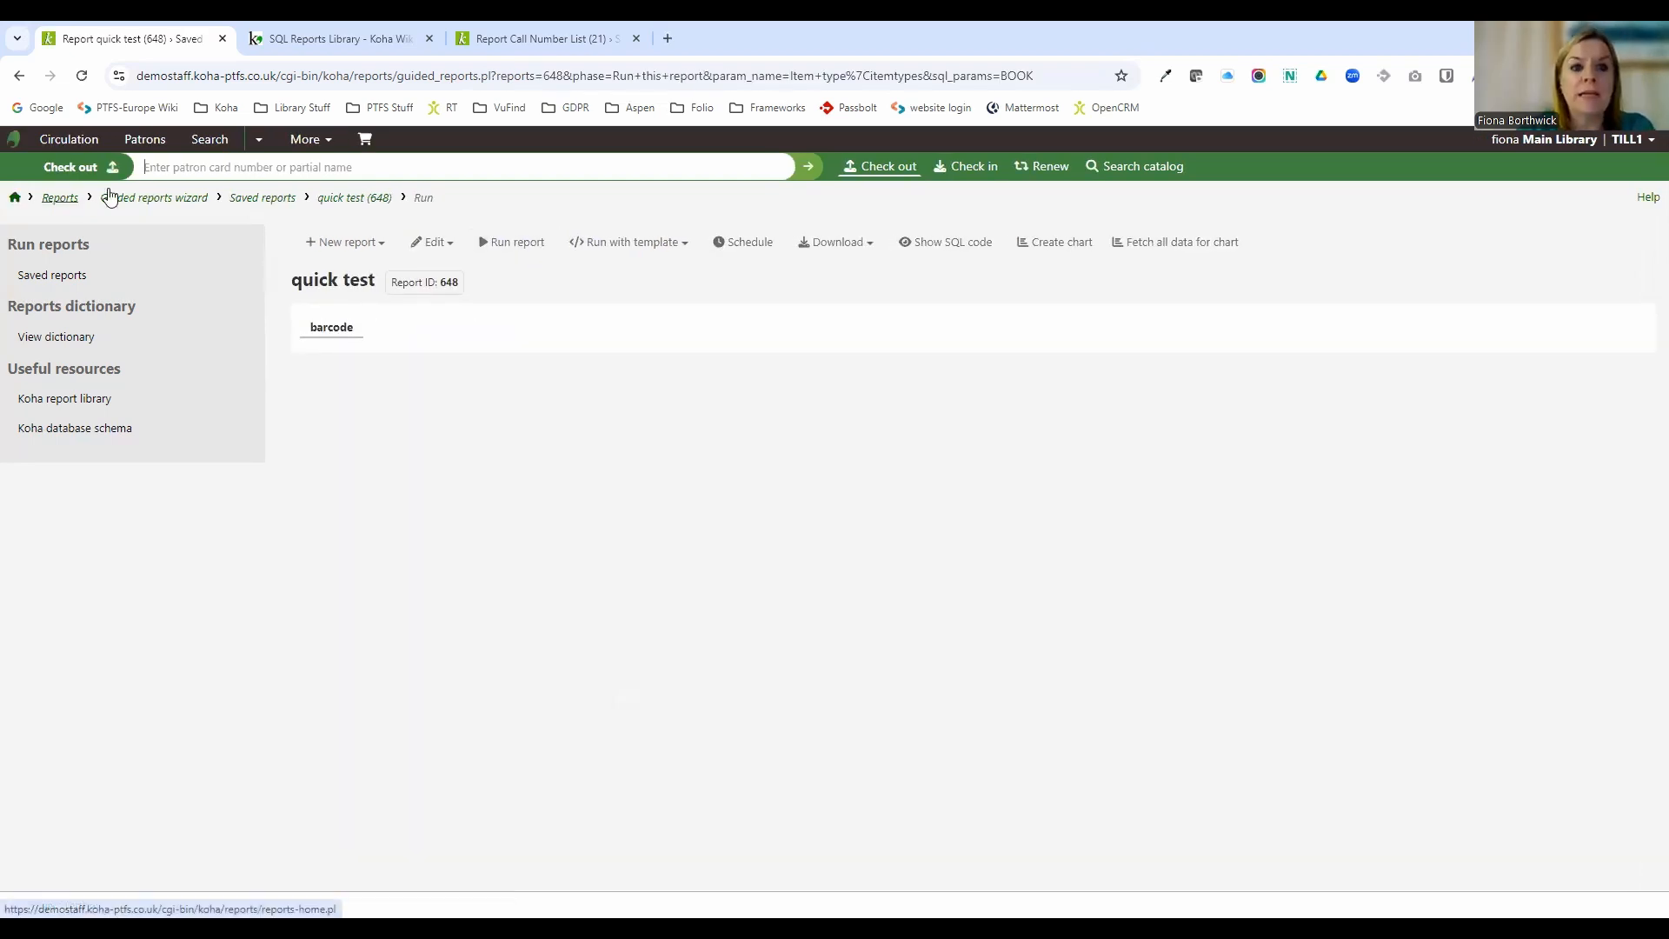
Switch to the SQL Reports Library wiki, search the page for dupl, and open the Duplicate ISBNs entry.
click(351, 46)
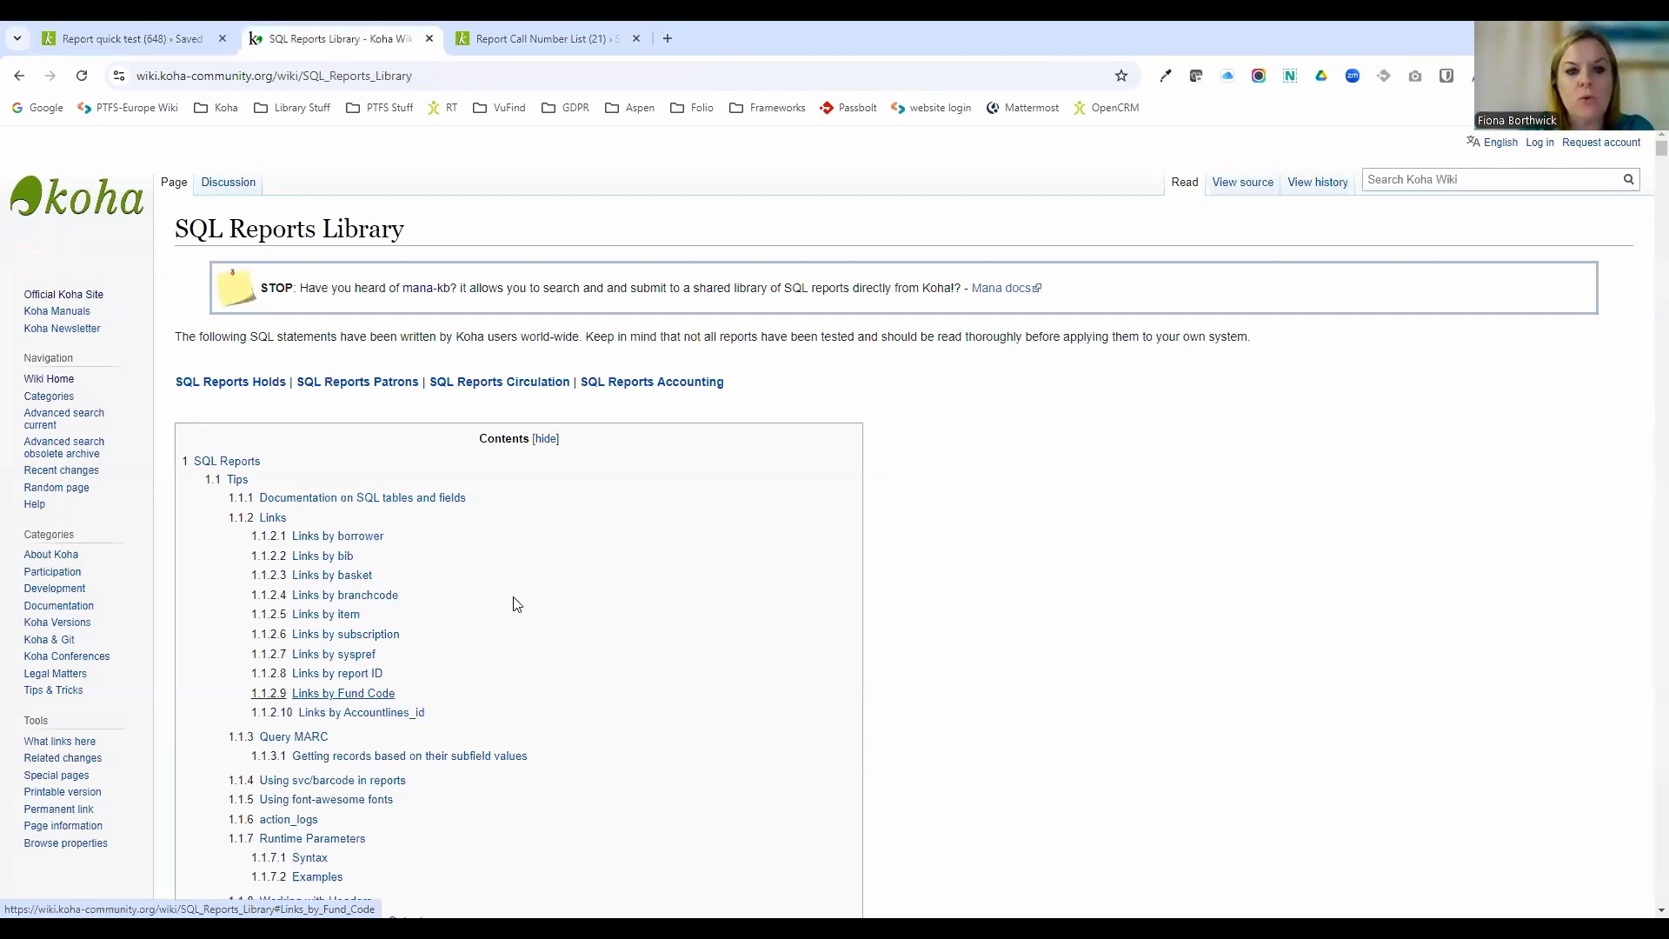
scroll(515, 600, down, 5)
scroll(514, 613, up, 5)
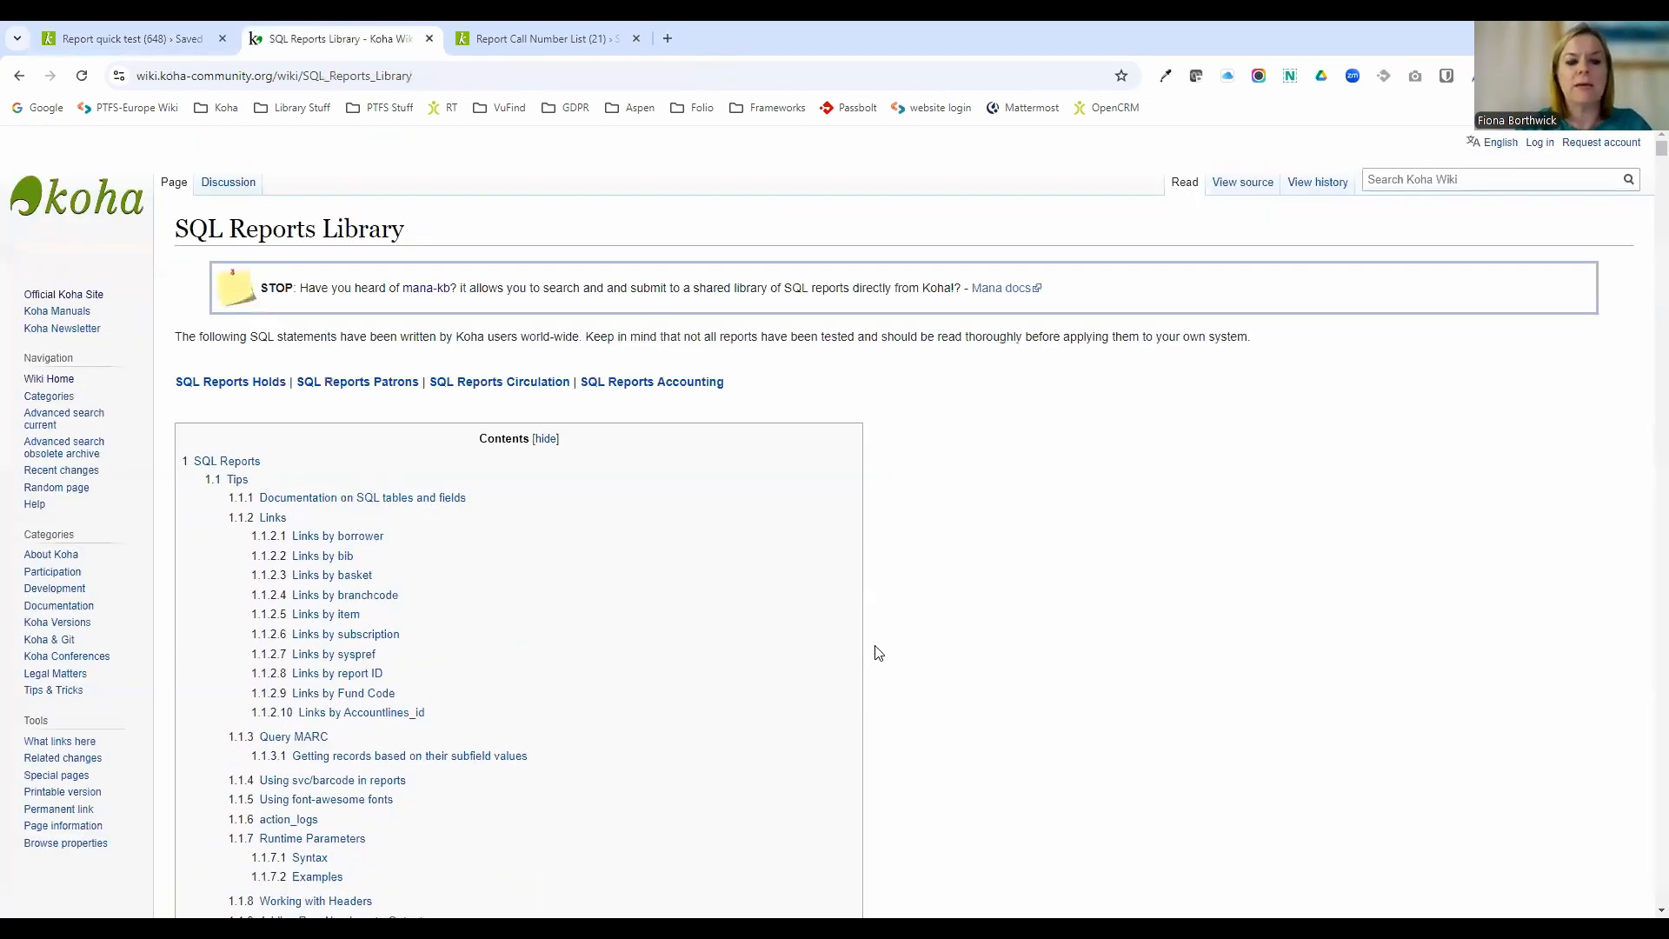
key(ctrl+f)
text(du)
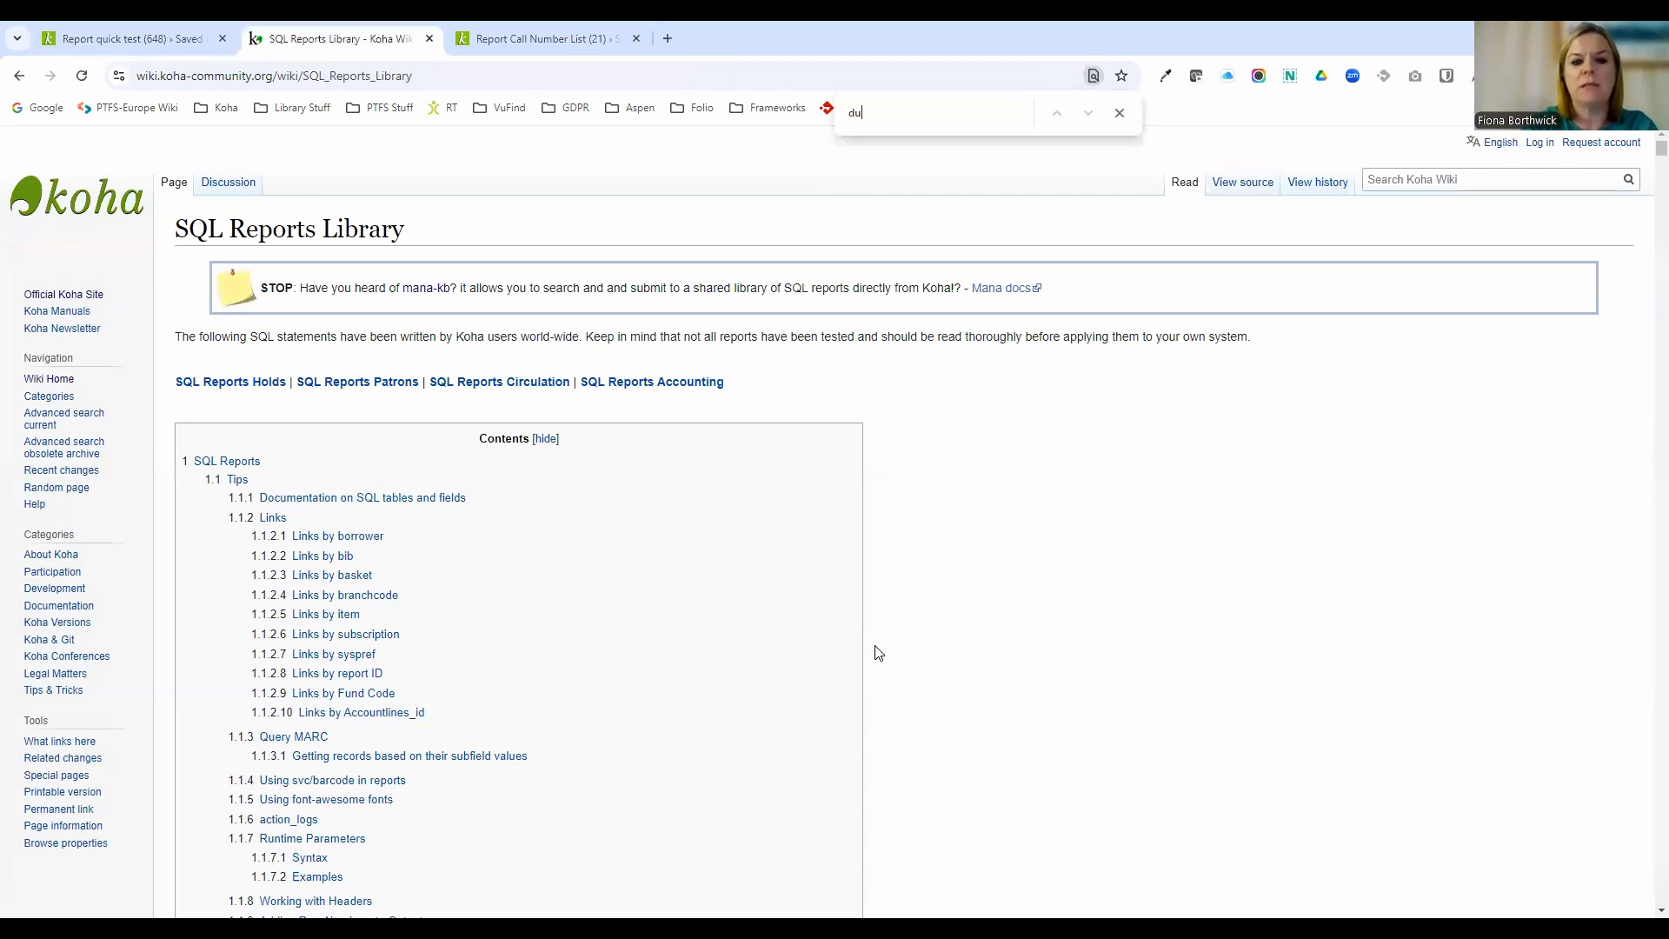
text(pl)
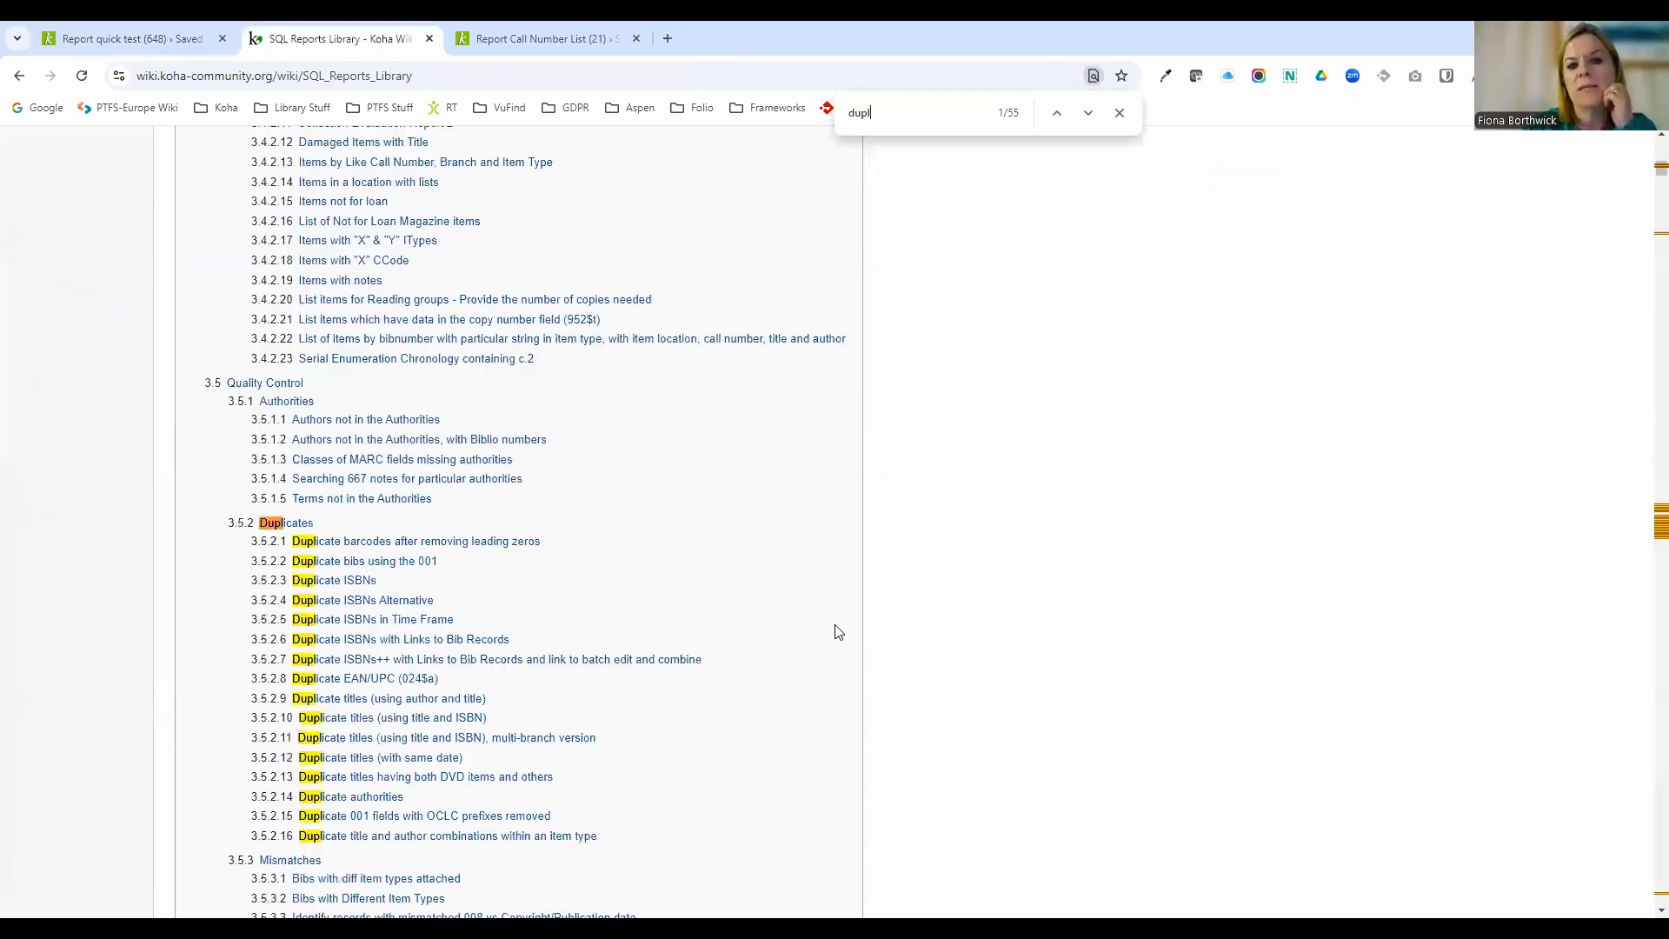
click(321, 580)
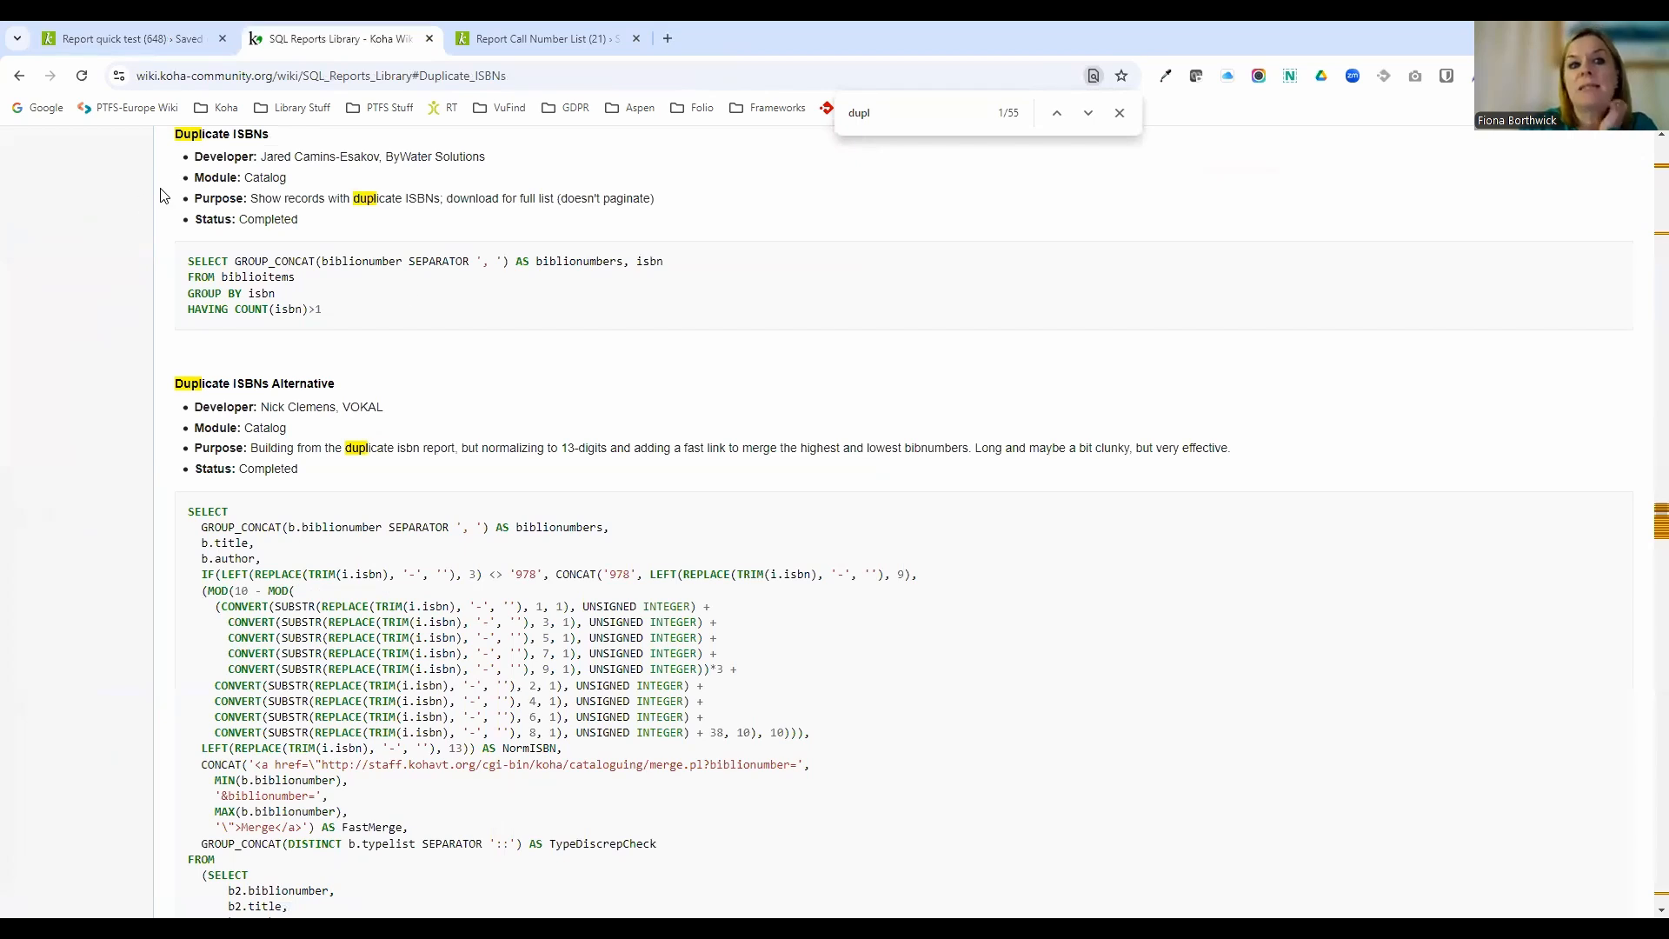
Copy the Duplicate ISBNs SQL query from the wiki.
drag(326, 313, 193, 259)
right_click(253, 279)
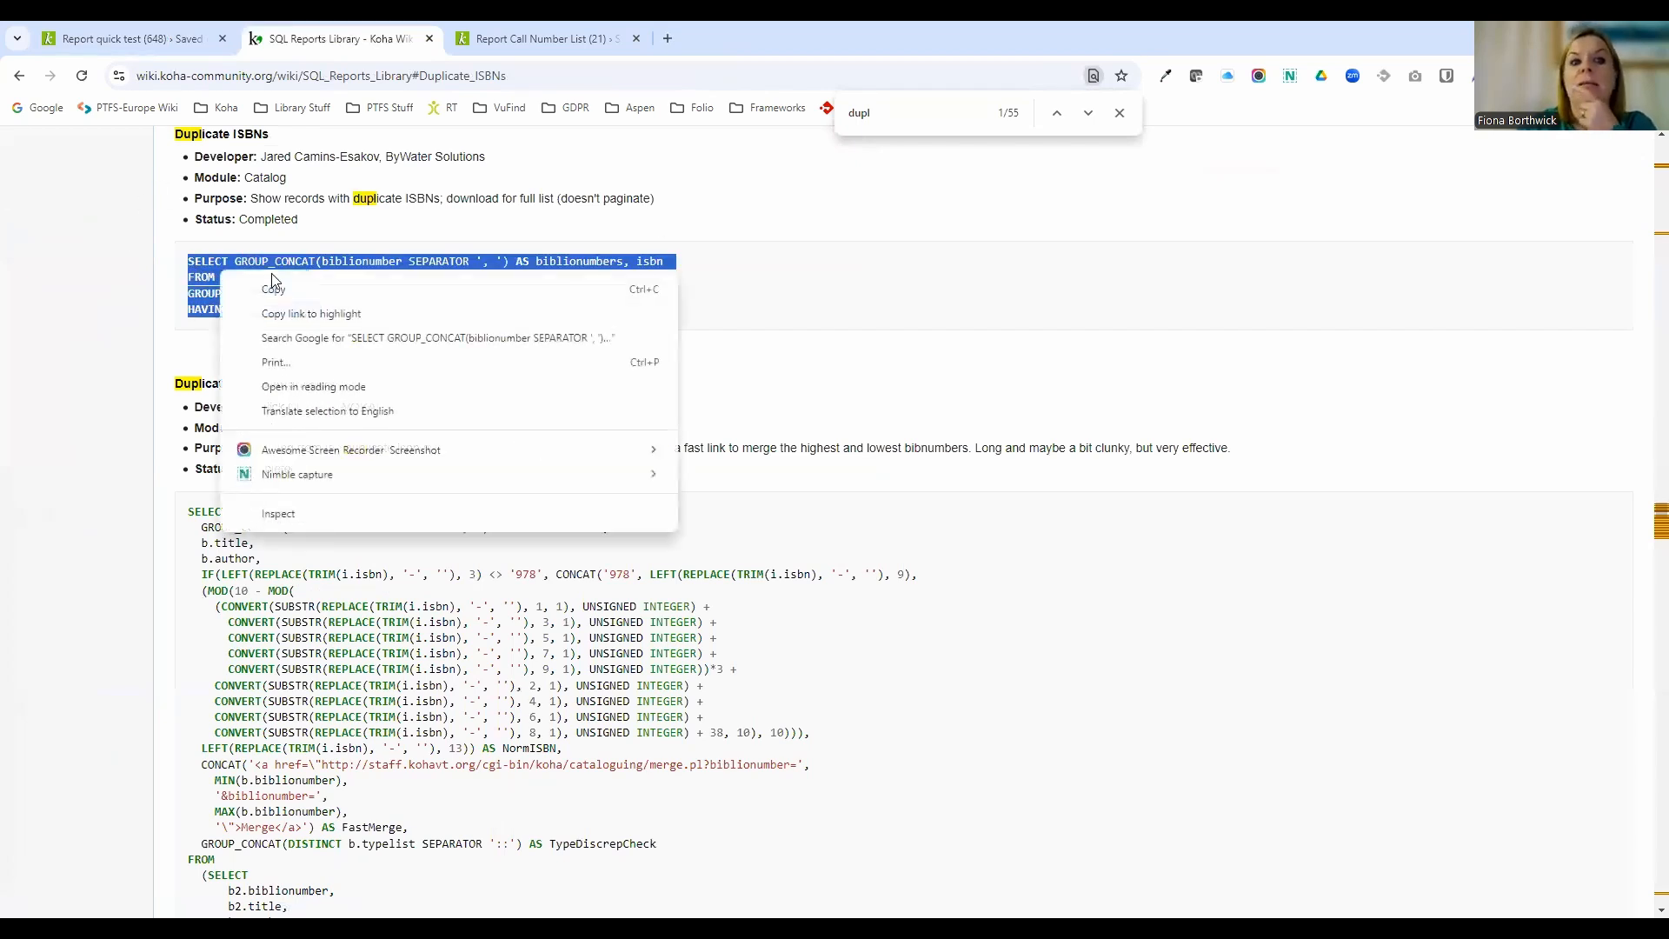
click(274, 285)
Return to Koha, start a new report from SQL, and paste the copied Duplicate ISBNs query.
click(113, 37)
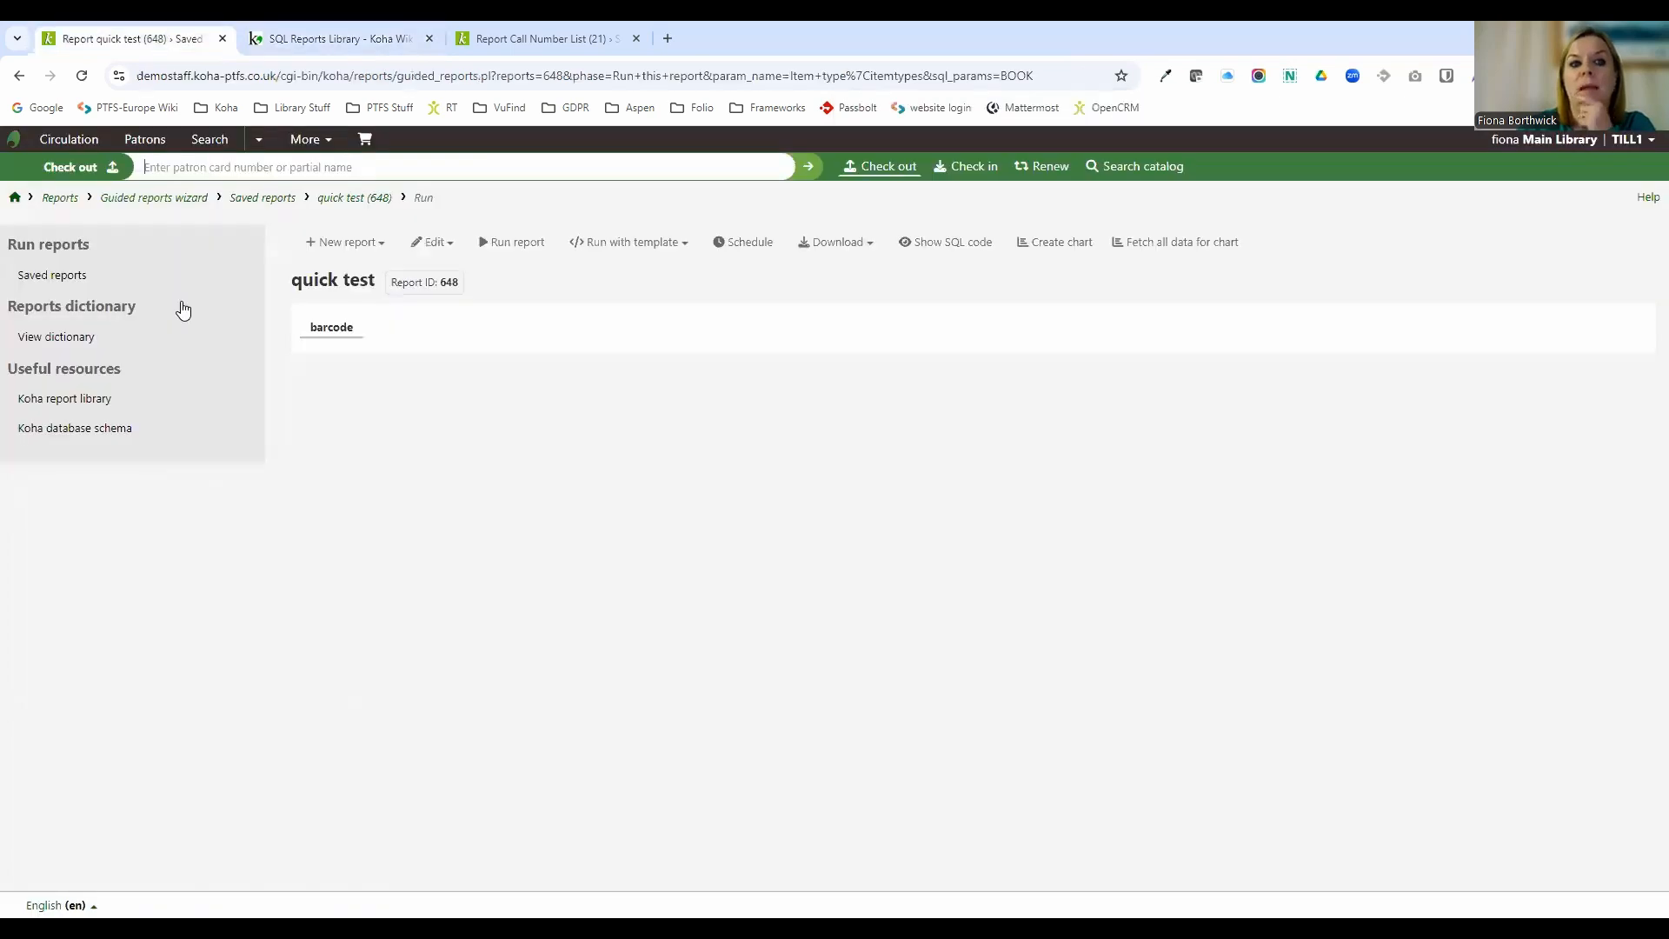
click(67, 201)
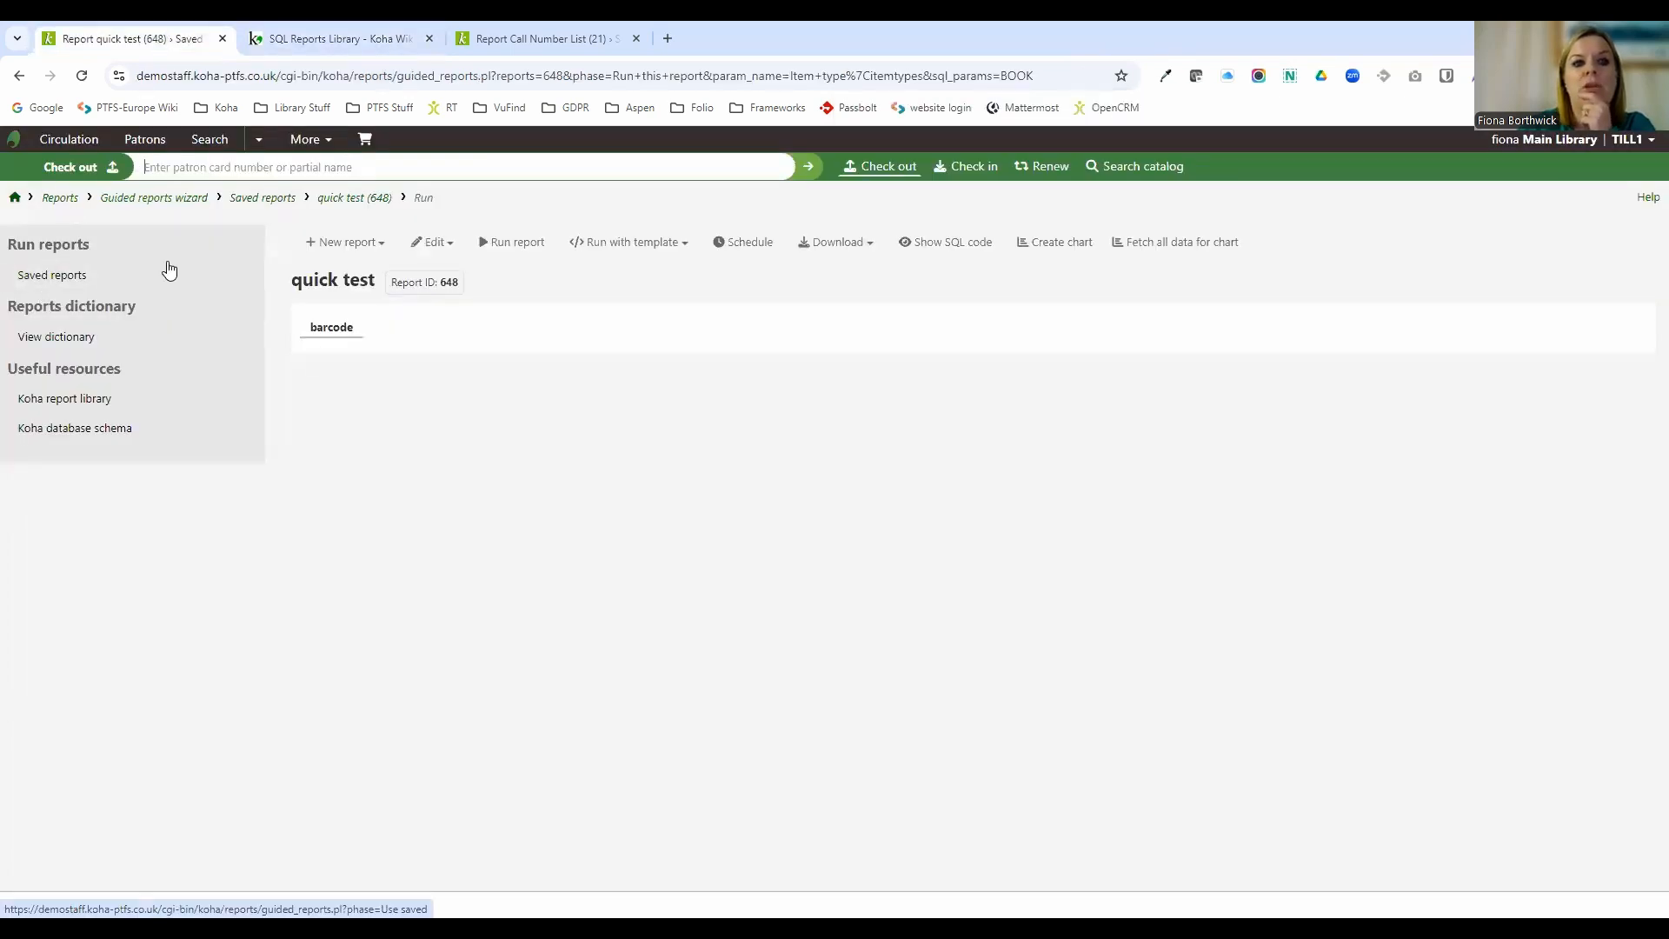
click(361, 339)
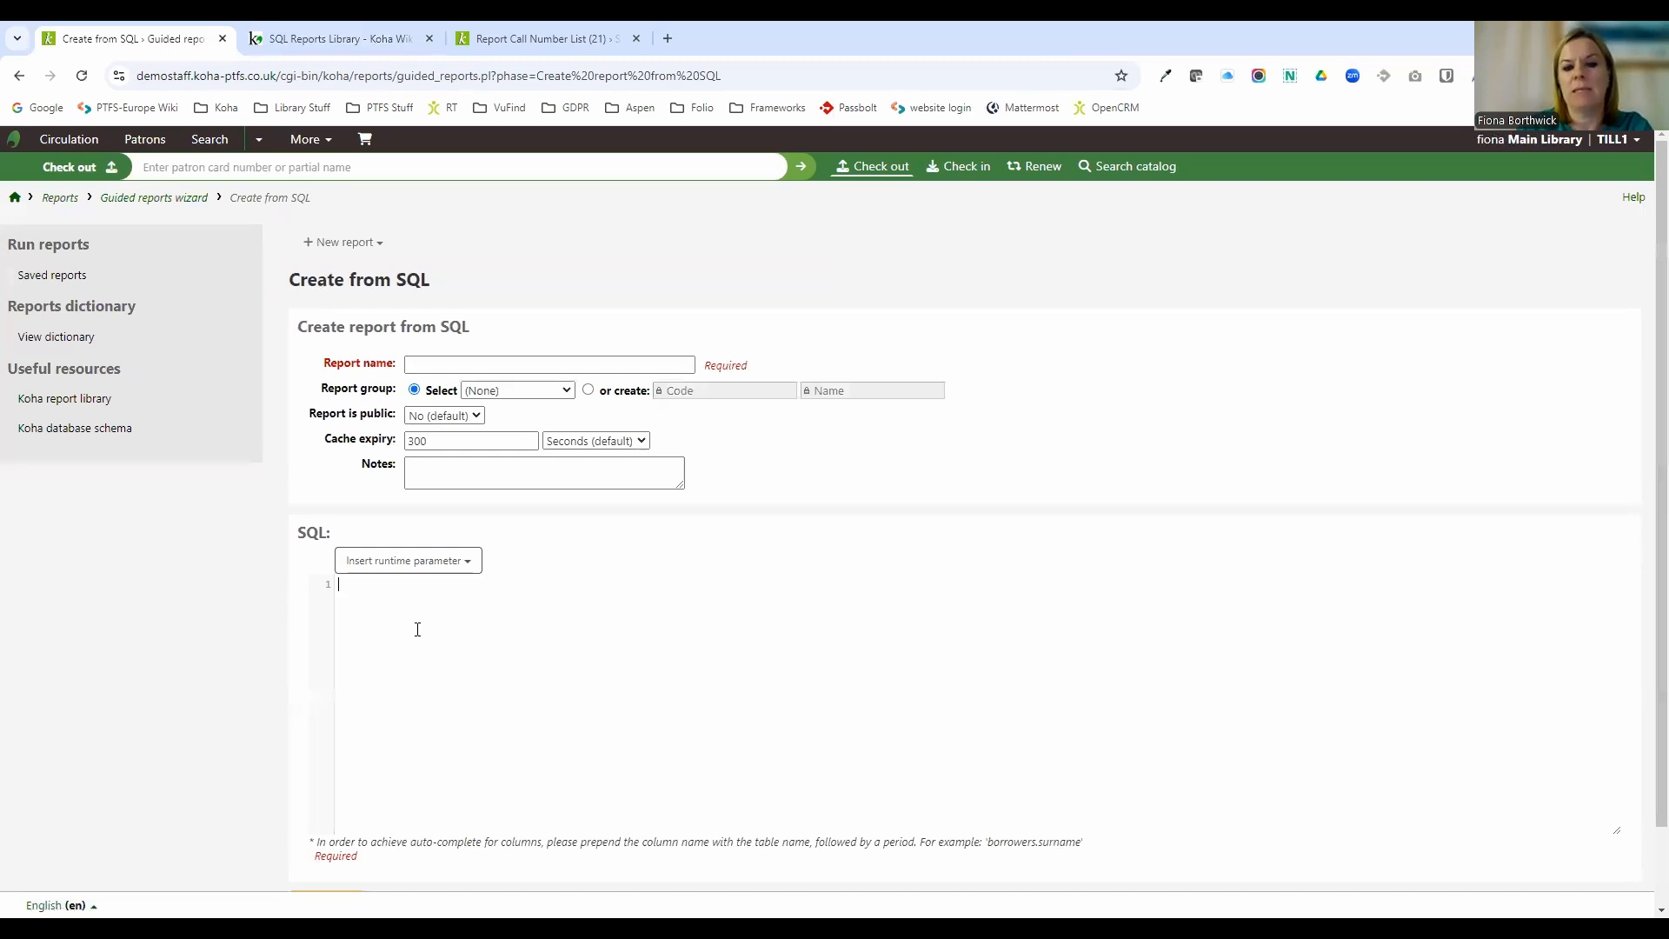
click(418, 626)
key(ctrl+v)
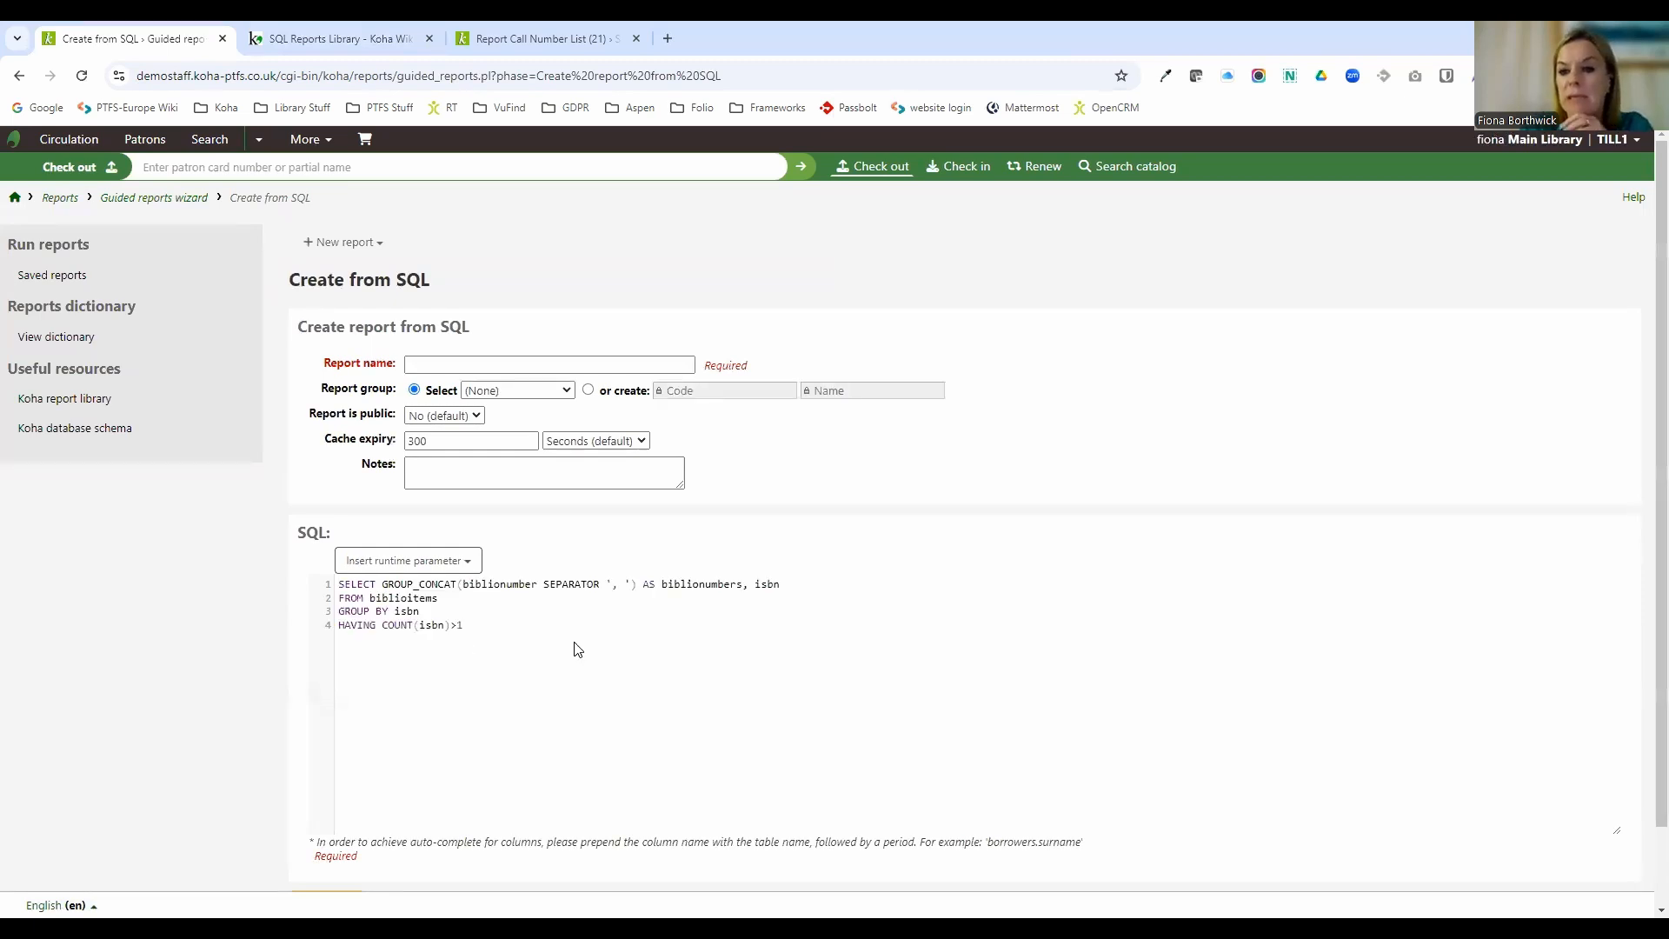